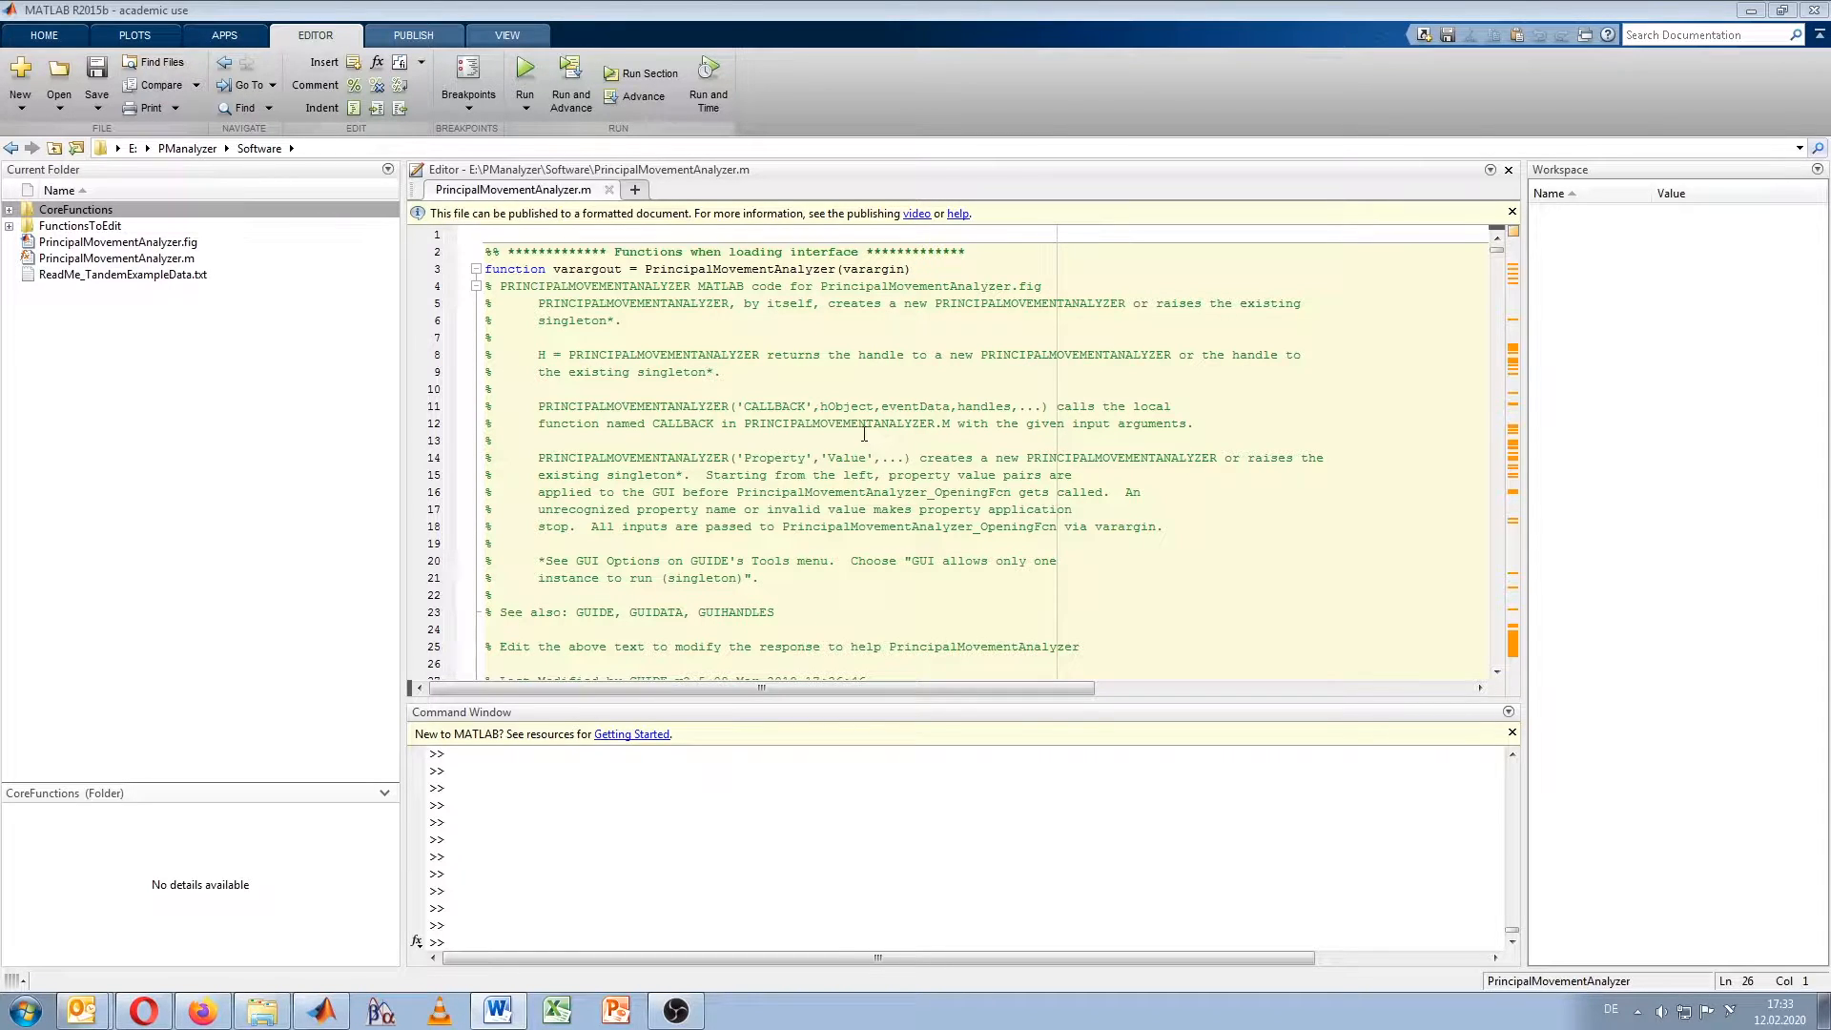
Step: Run the PrincipalMovementAnalyzer script and set its input data path to E:\PManalyzer\Data, copied from the file explorer
left_click(525, 77)
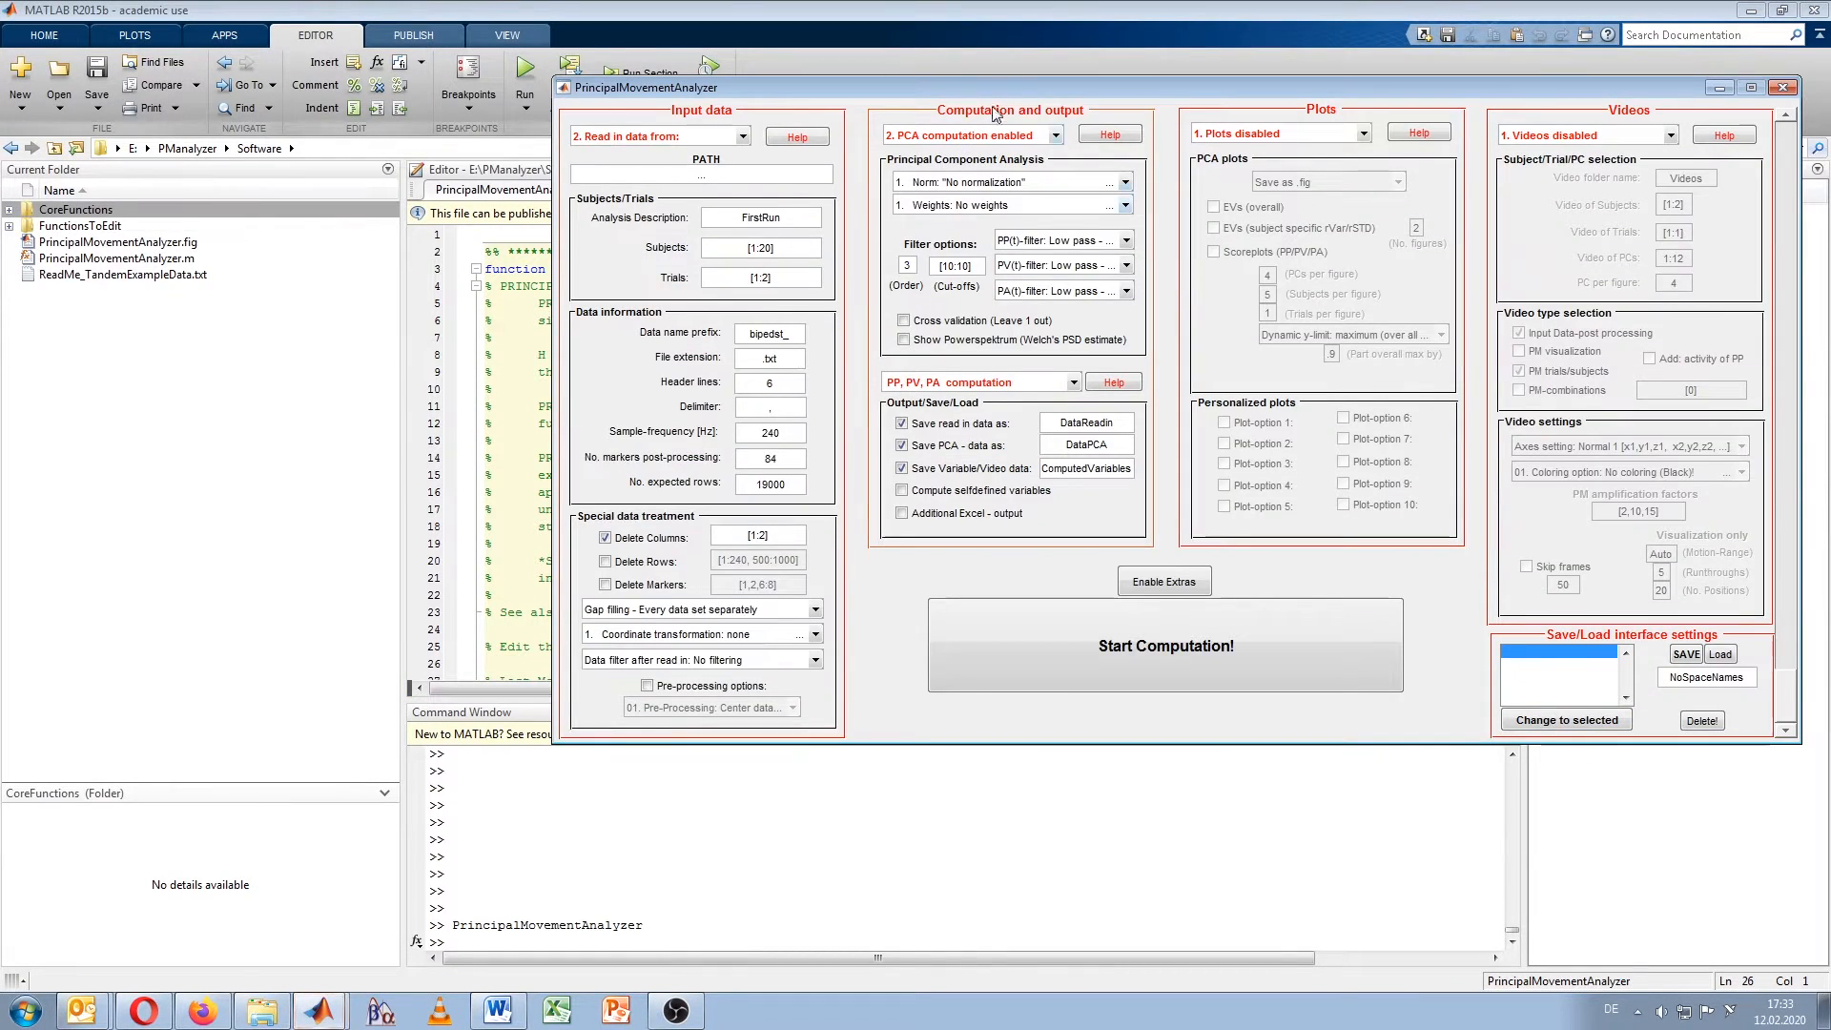
left_click_drag(1009, 91, 705, 170)
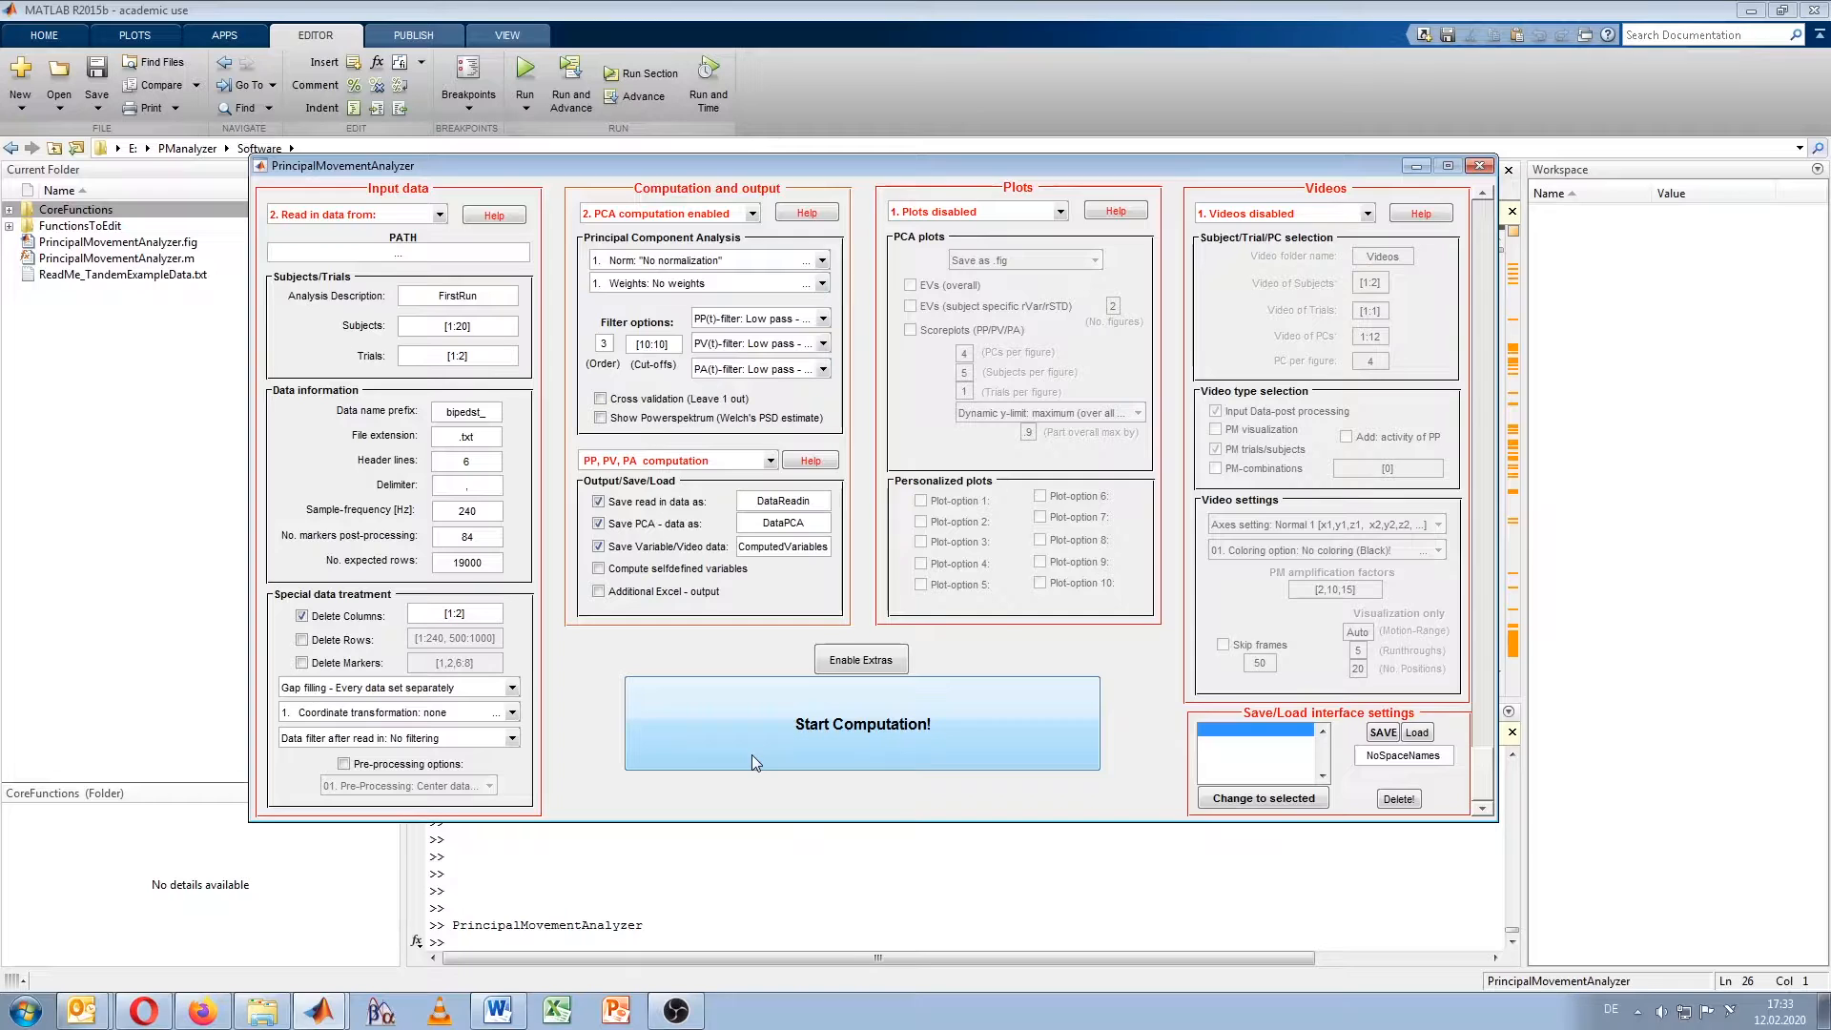
left_click(267, 1013)
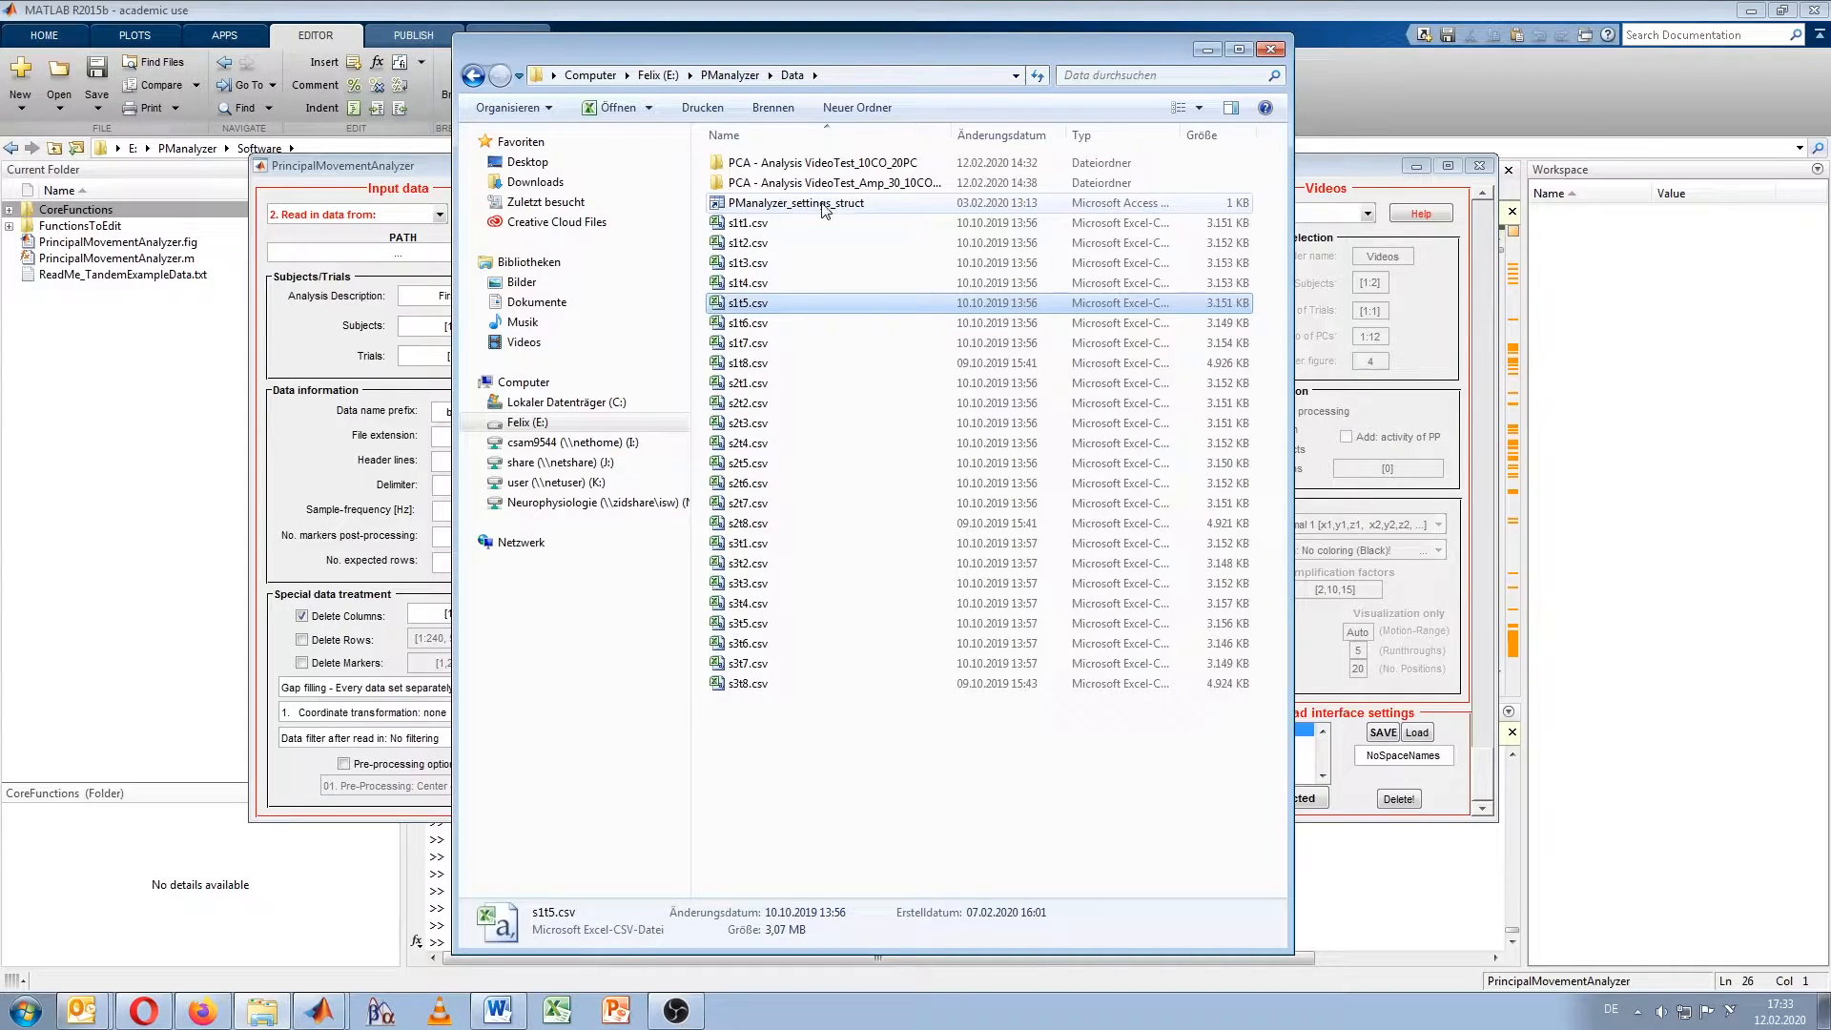
left_click(866, 76)
key("ctrl+c")
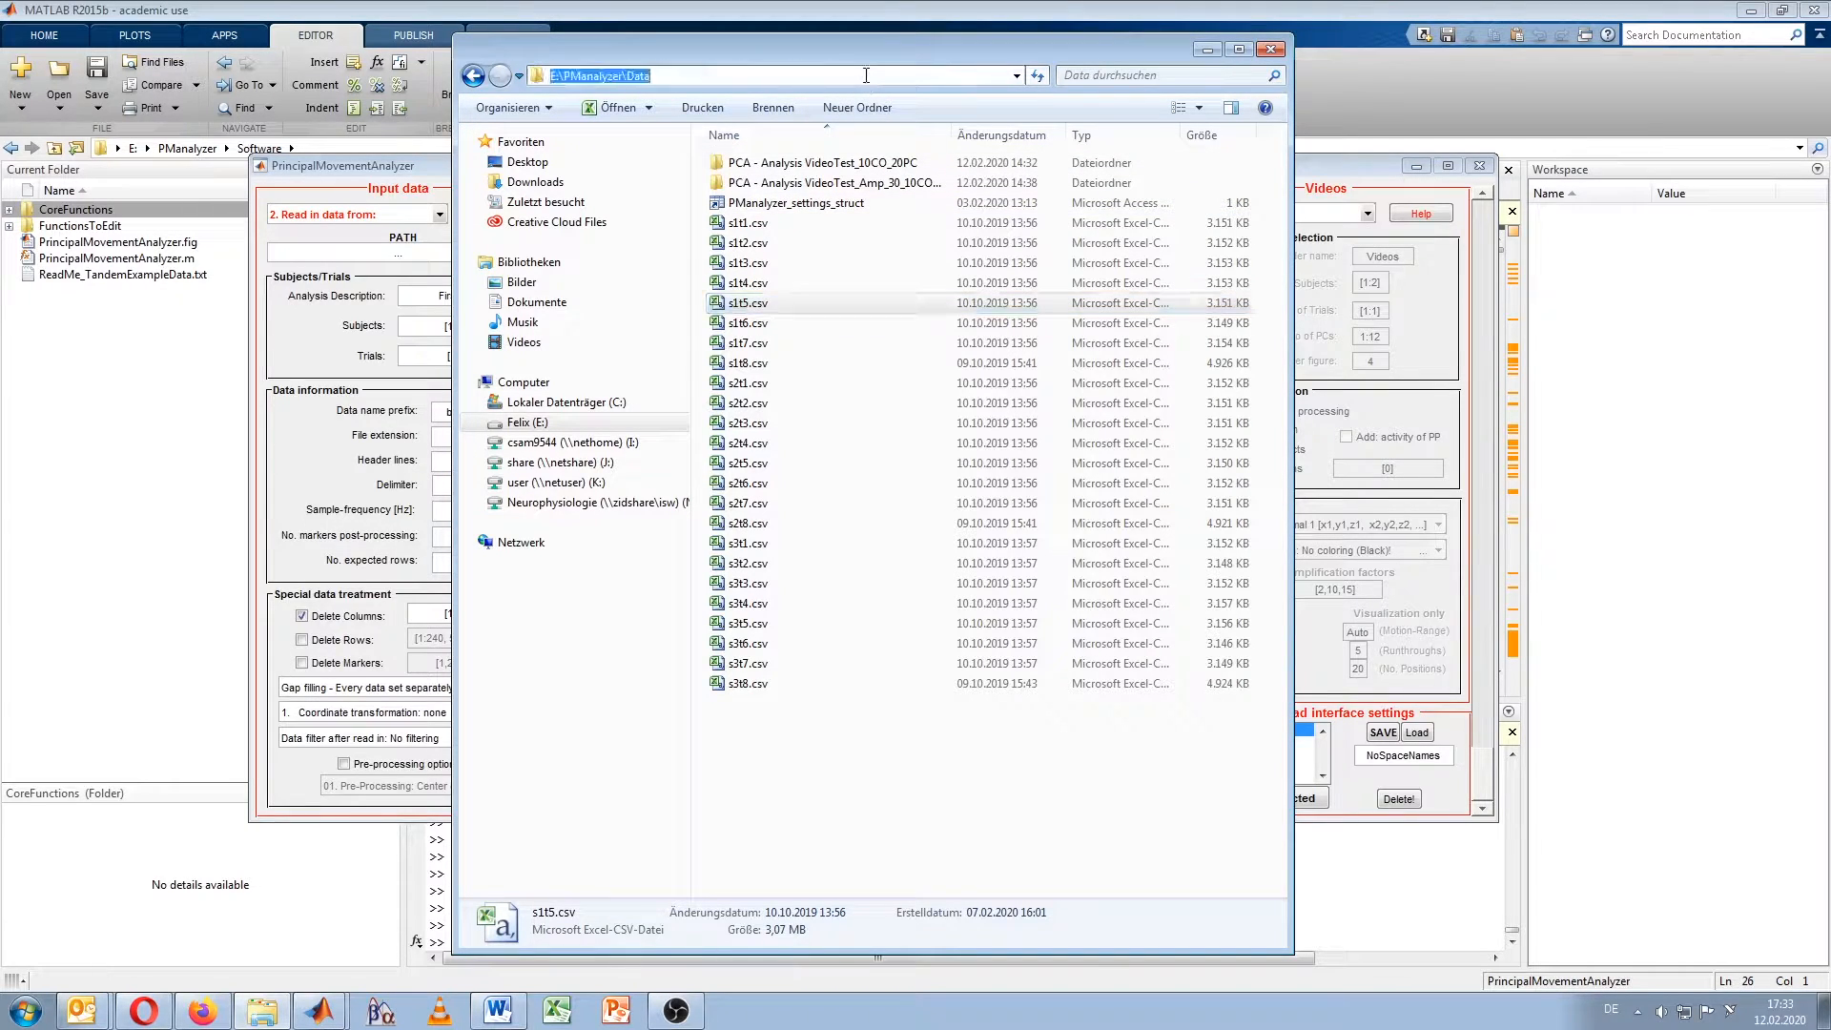
right_click(631, 68)
left_click(701, 136)
left_click(1208, 51)
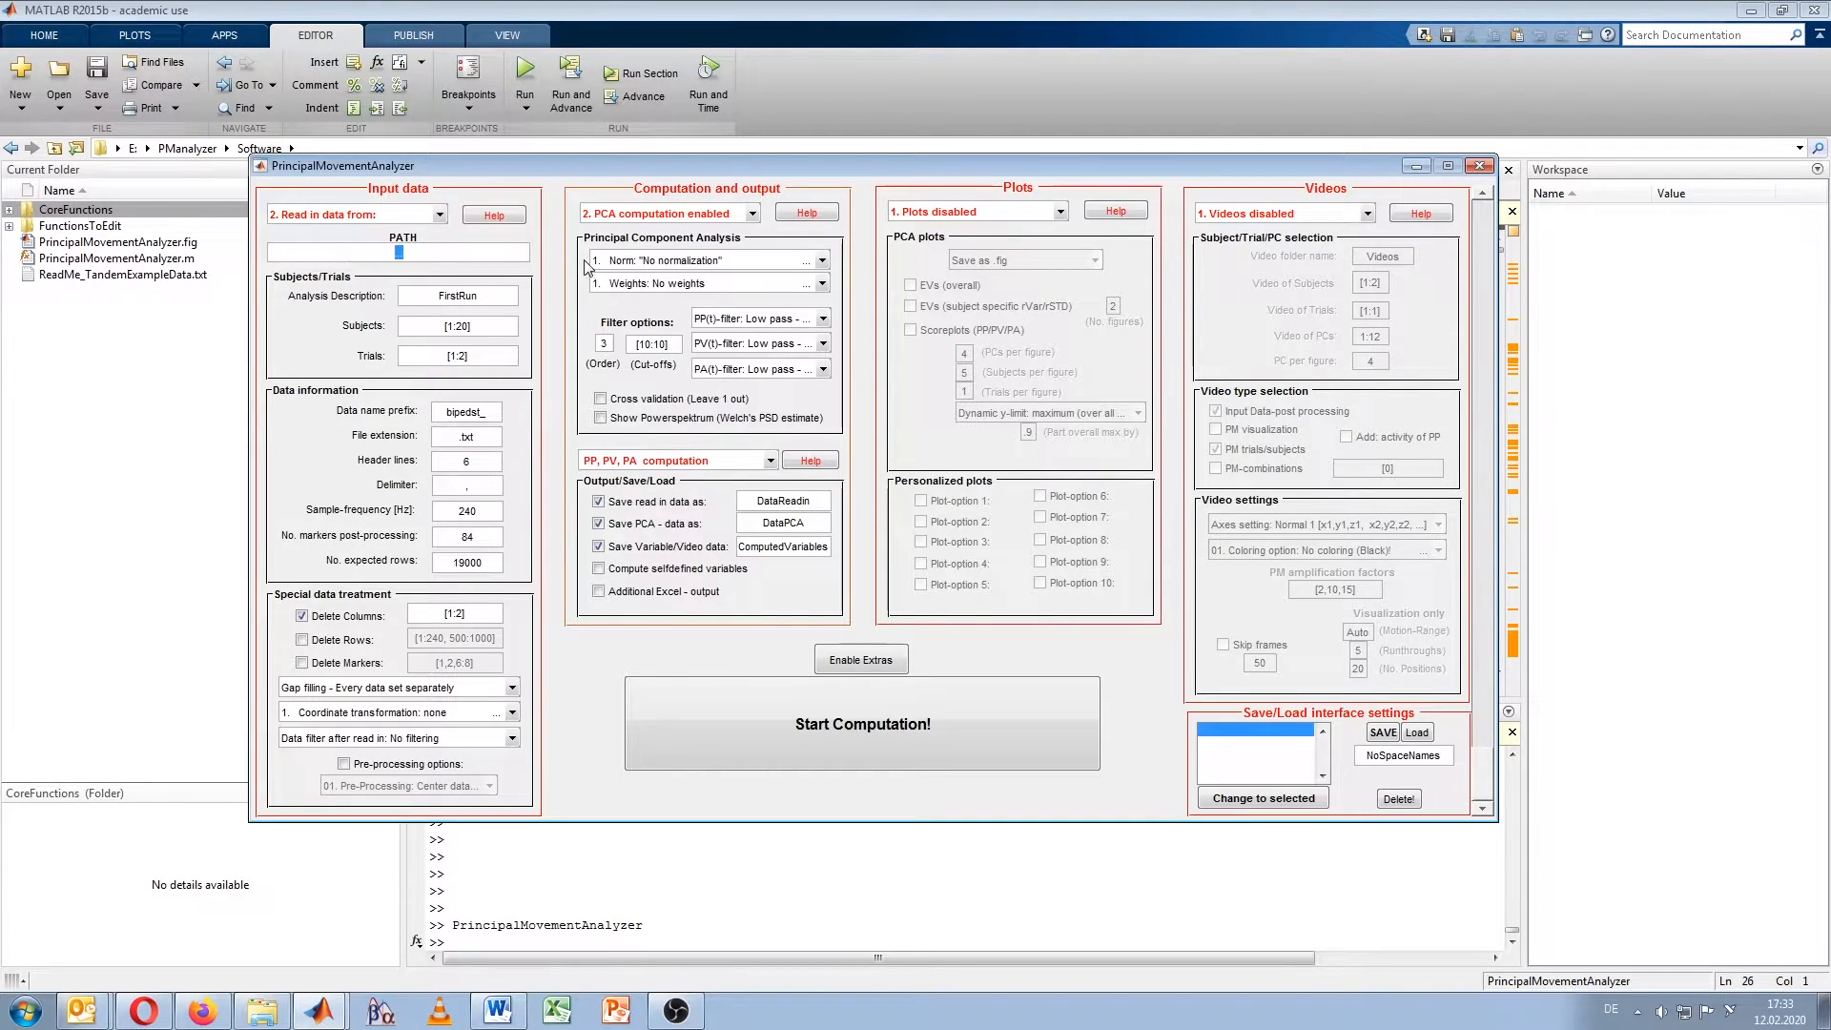
key("ctrl+v")
Step: Load the saved interface settings and apply the Test configuration
left_click(1419, 734)
left_click(1263, 798)
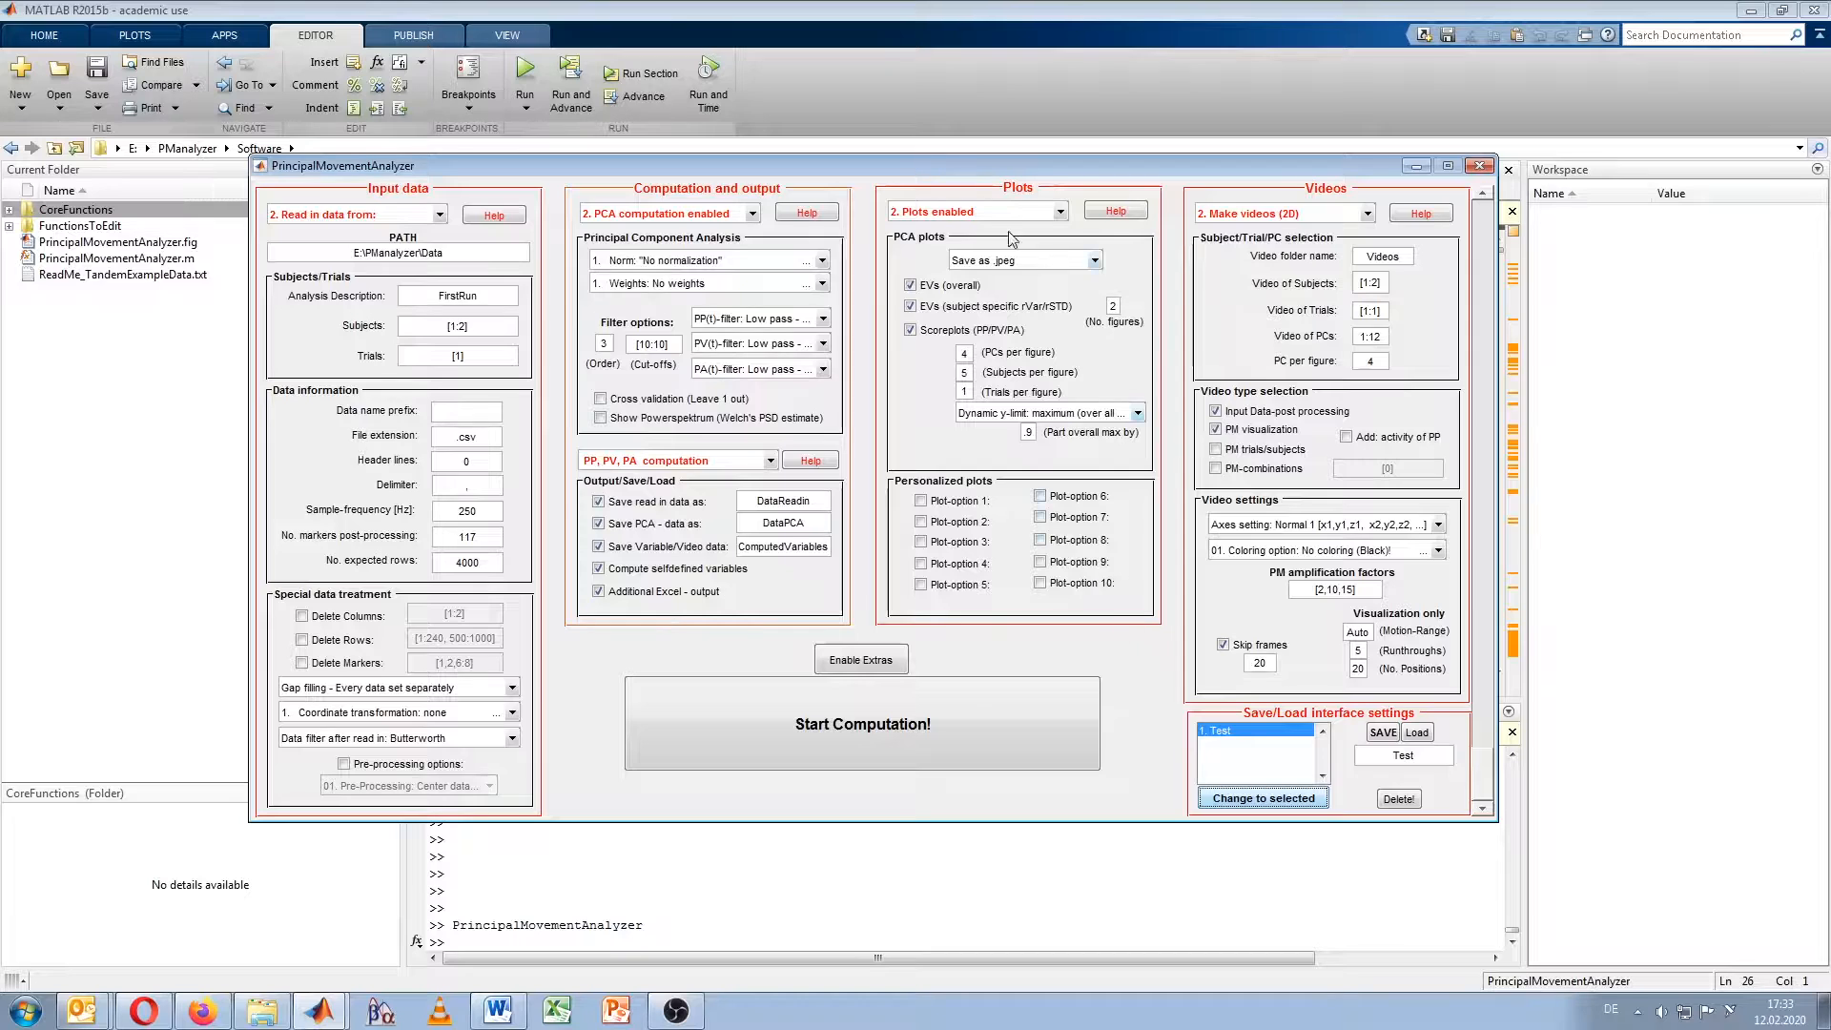
Step: Play OM Subject 1 - Trial 1.avi from the Original motion videos of the PCA - Analysis VideoTest_10CO_20PC folder
left_click(262, 1011)
double_click(840, 163)
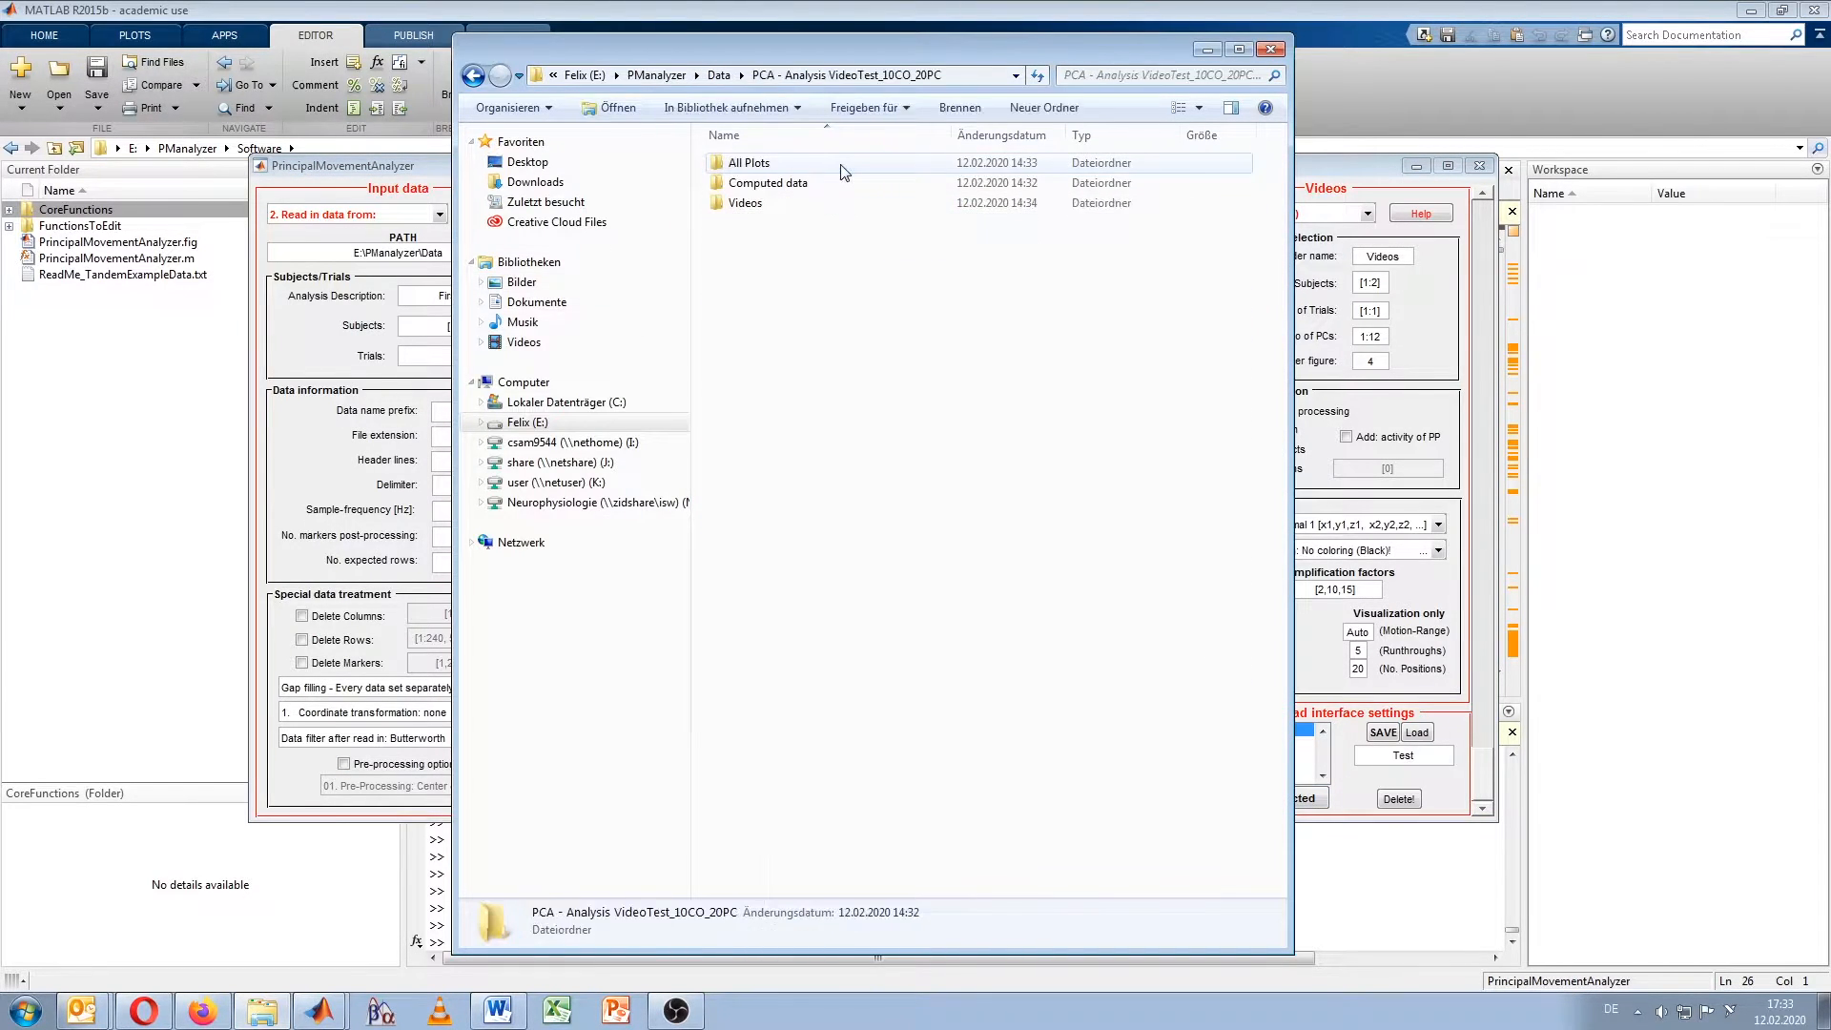
double_click(743, 203)
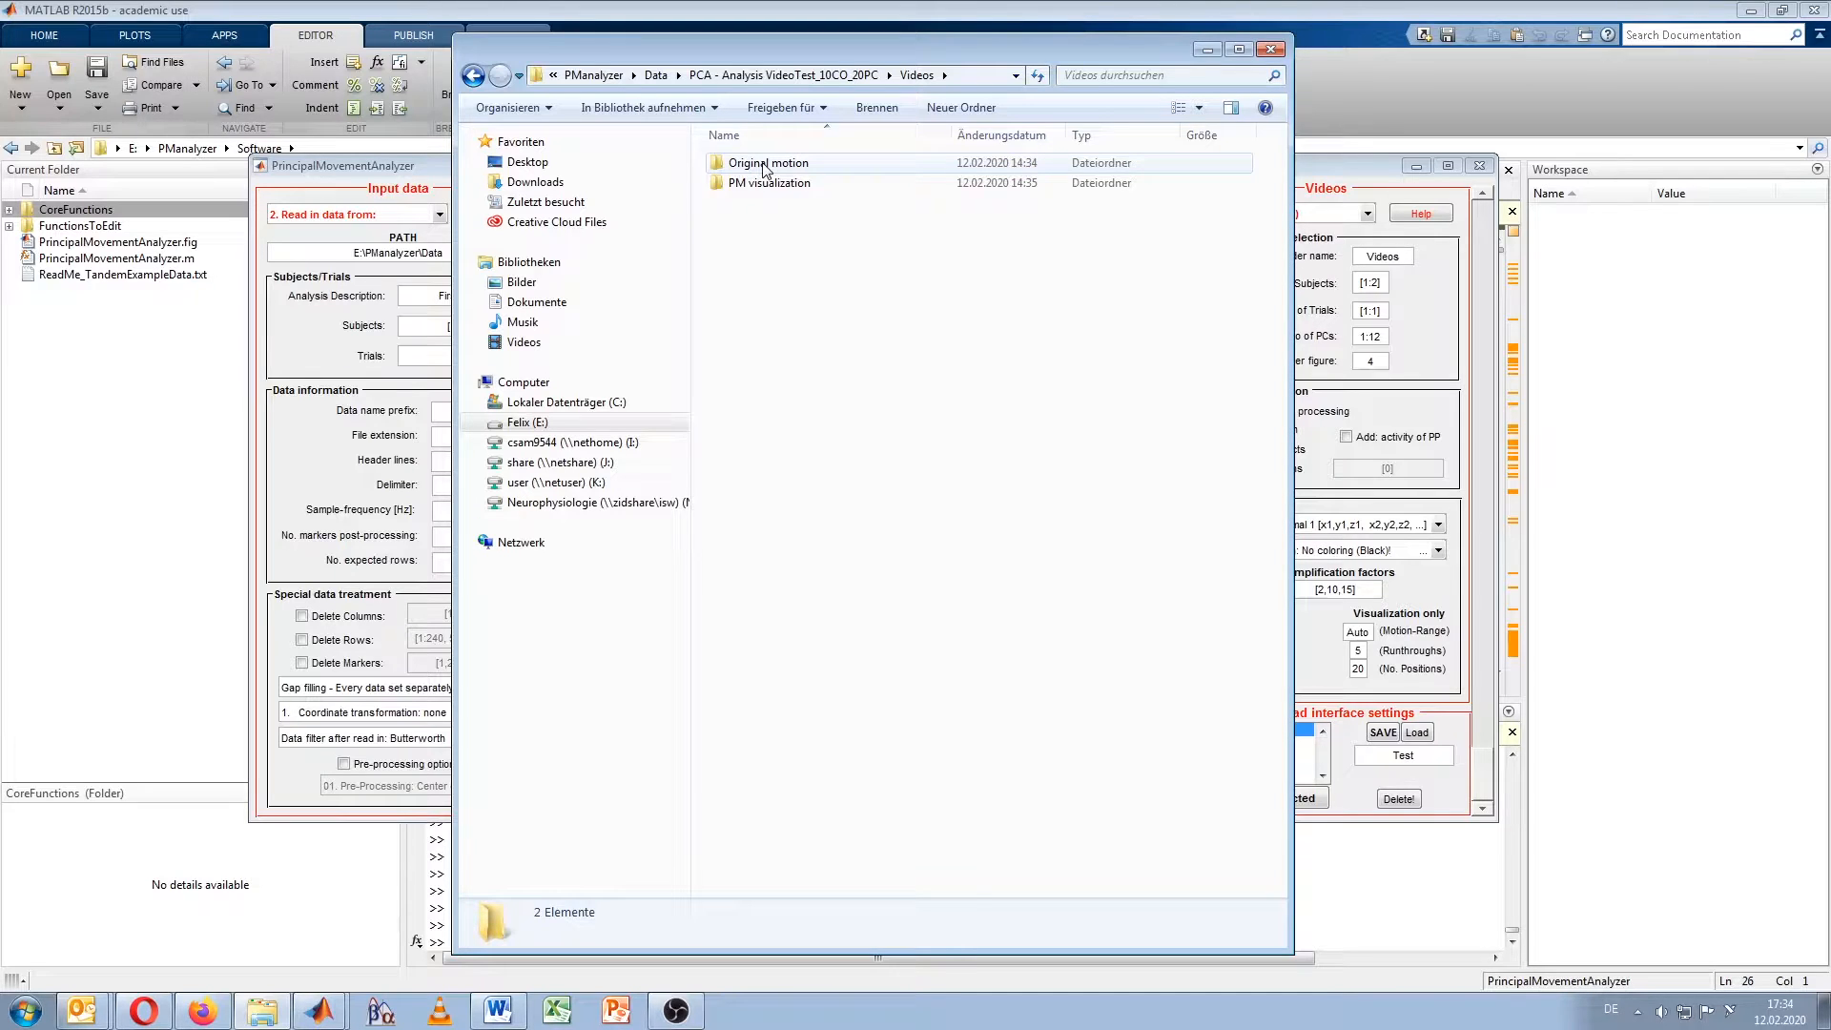
double_click(763, 164)
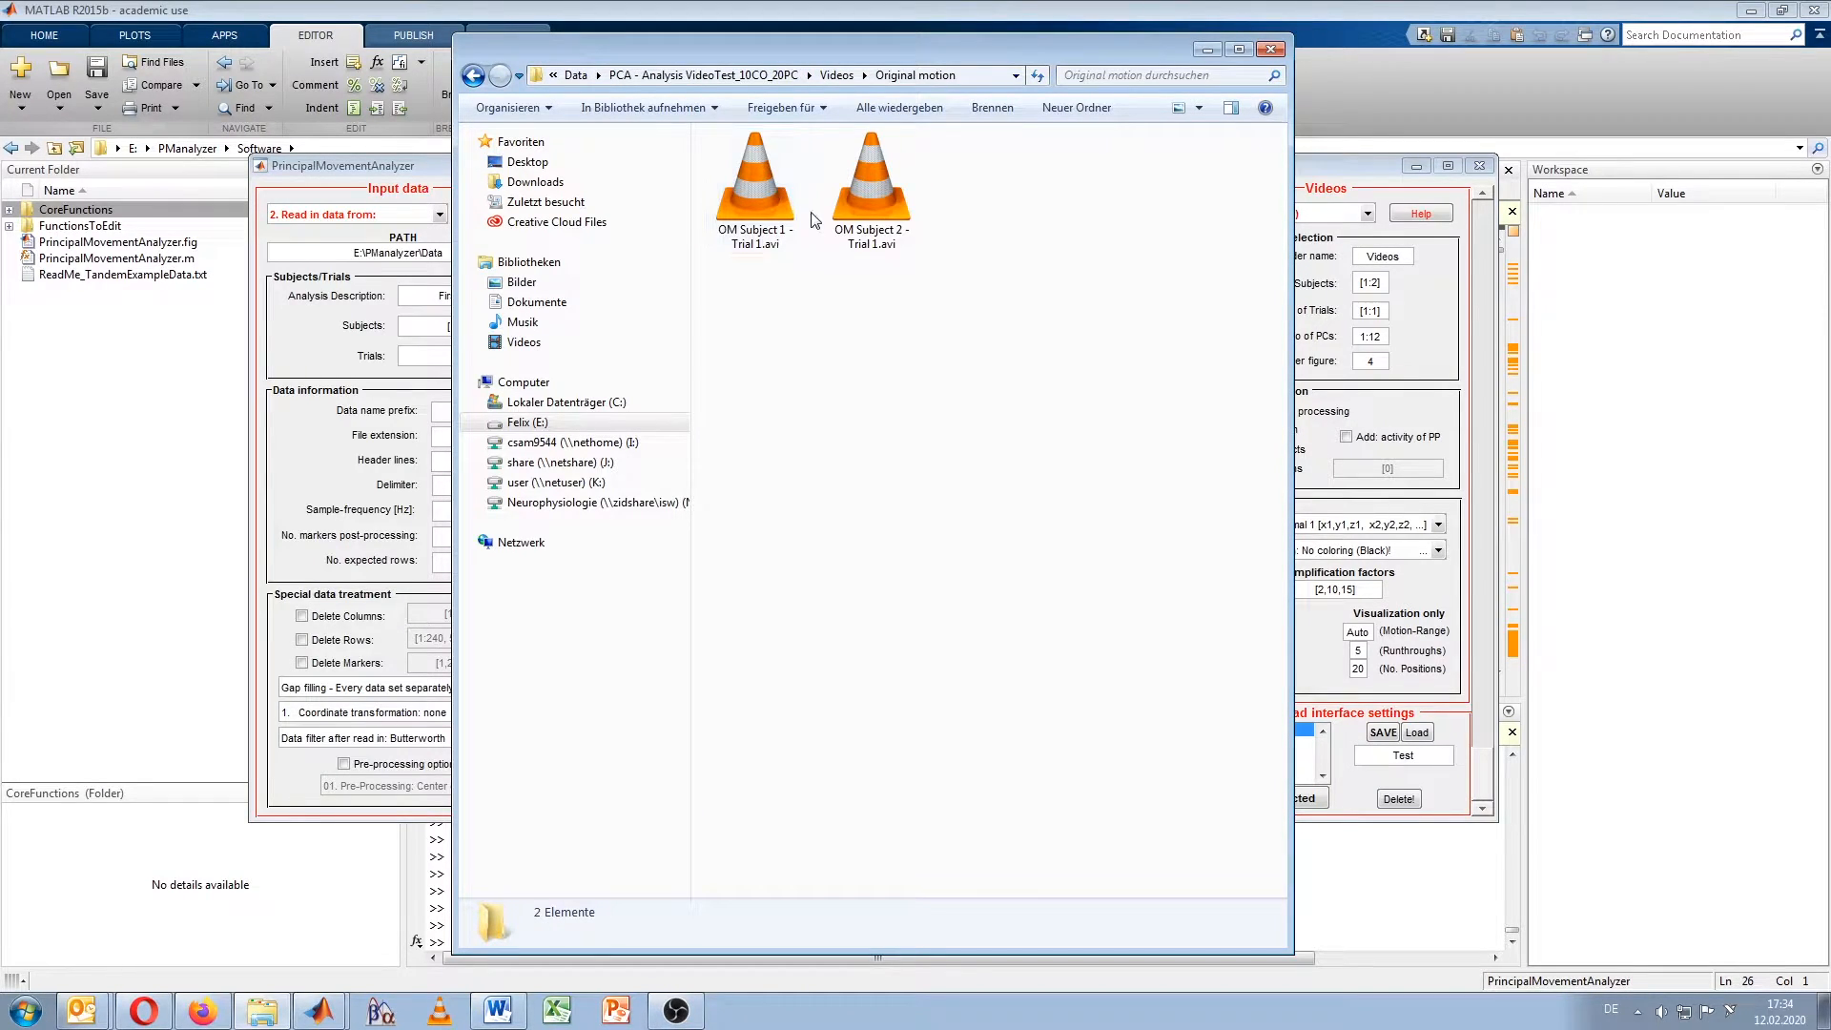
double_click(746, 185)
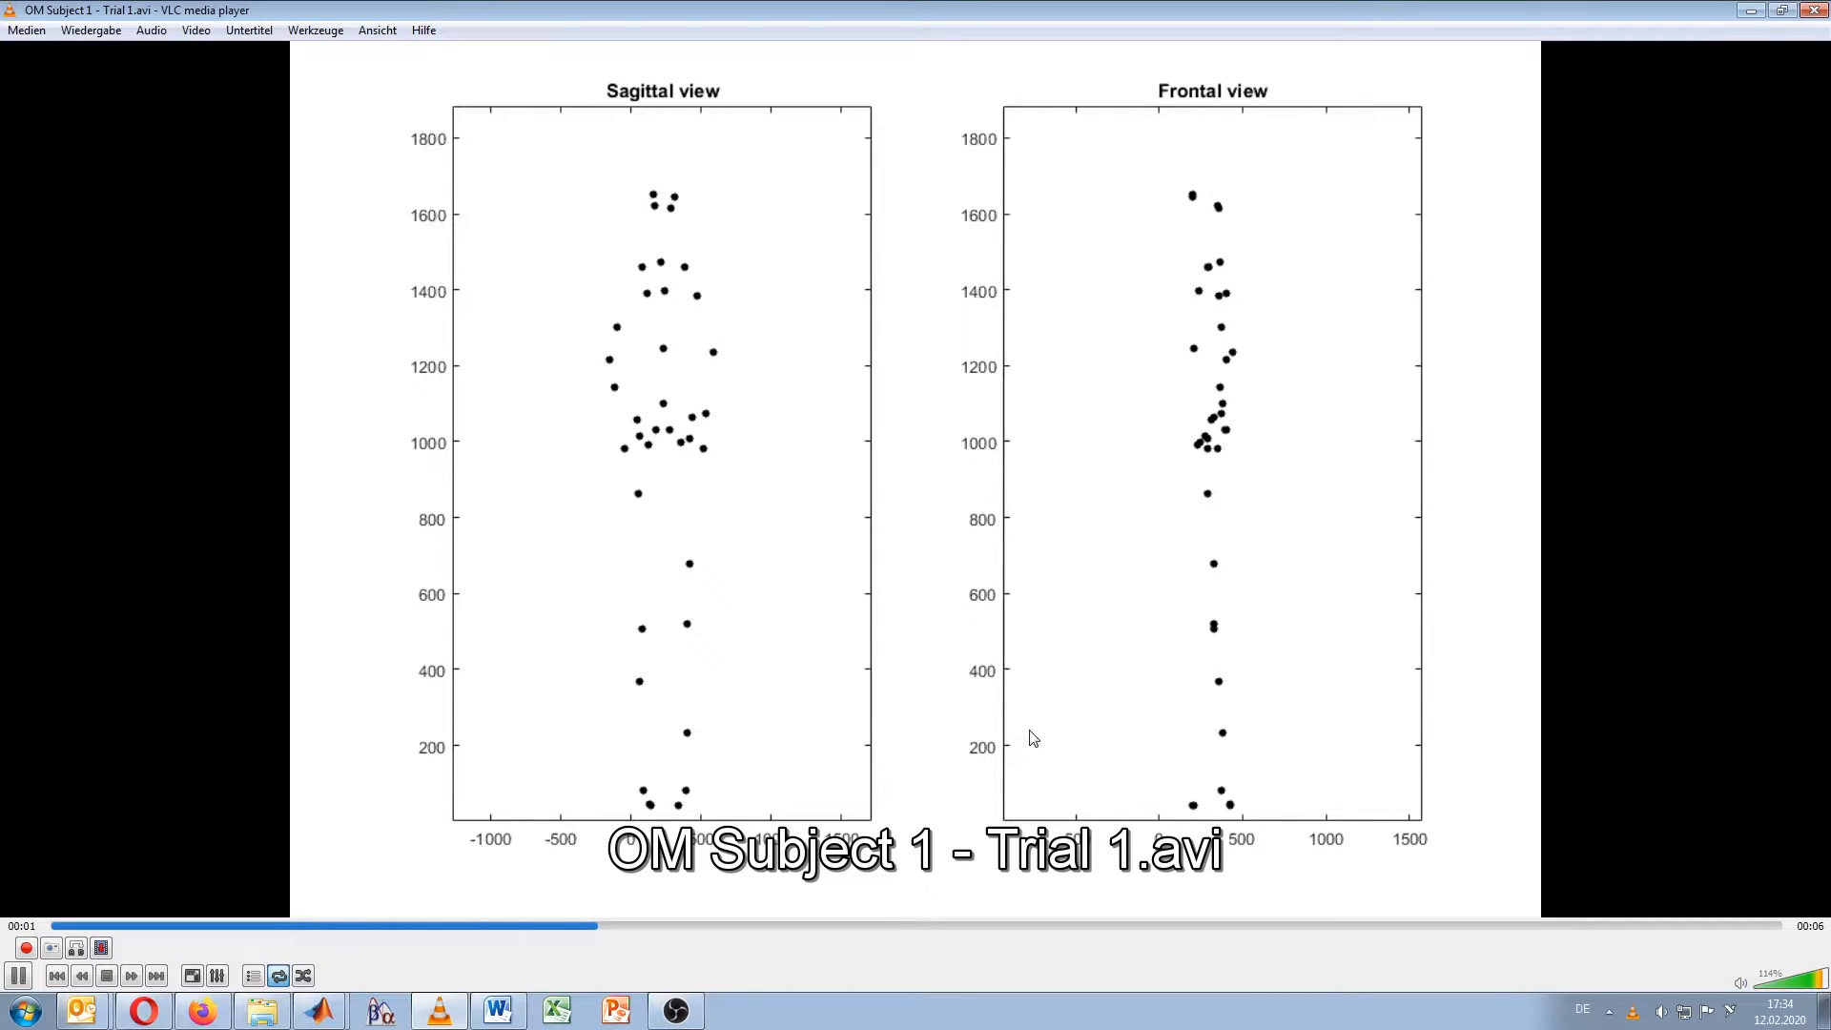
left_click(1818, 11)
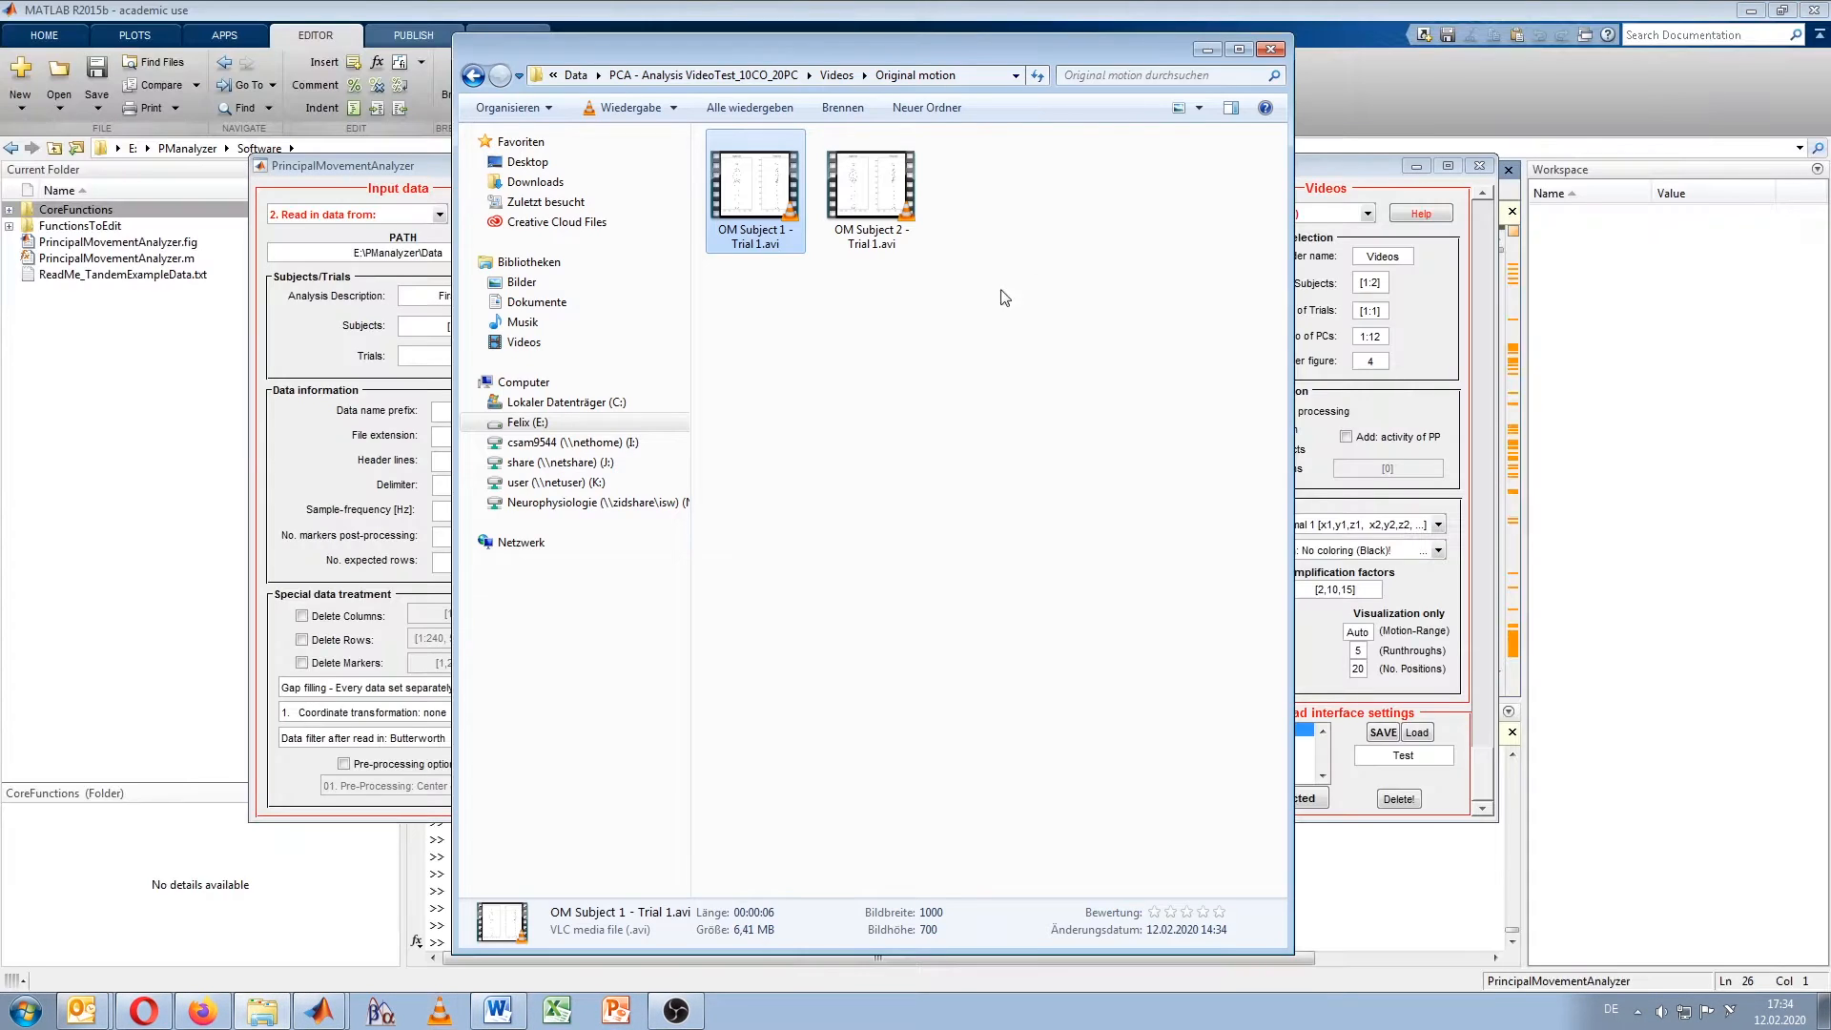
Step: Play the PM1 - PM4 video from the PM visualization folder, and return to the analyzer interface
left_click(479, 80)
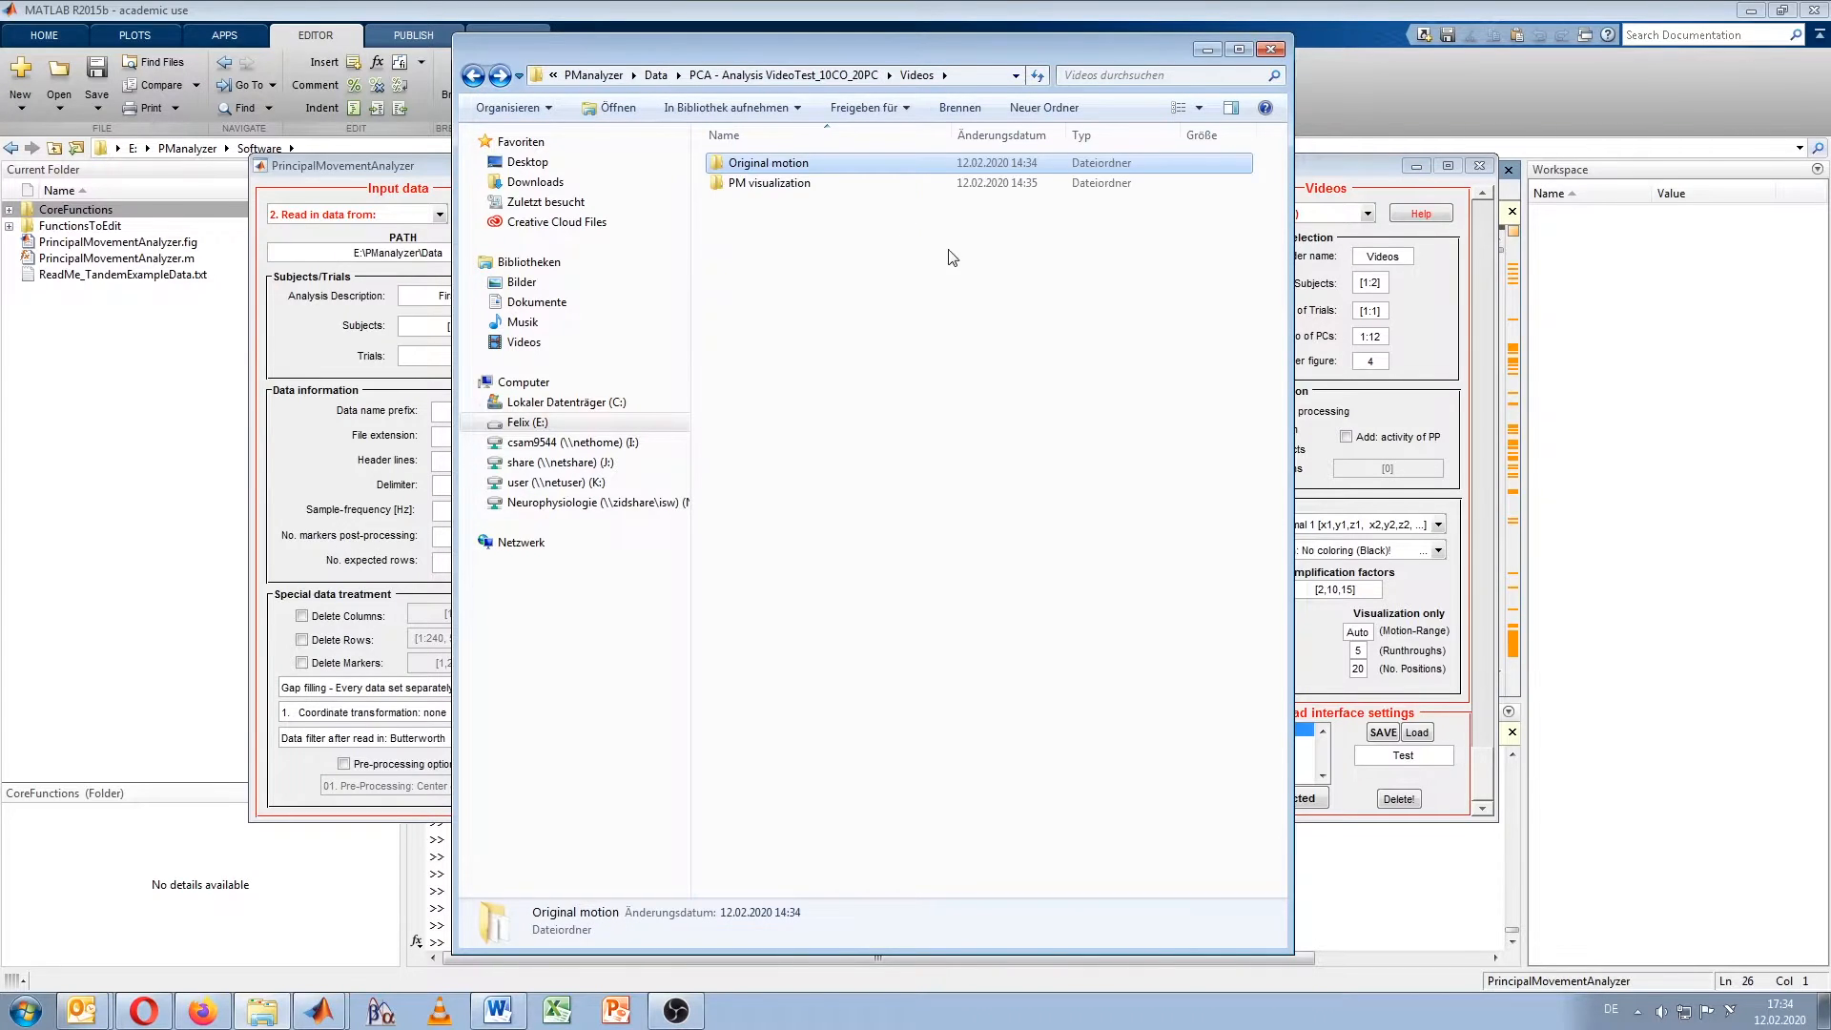
double_click(761, 186)
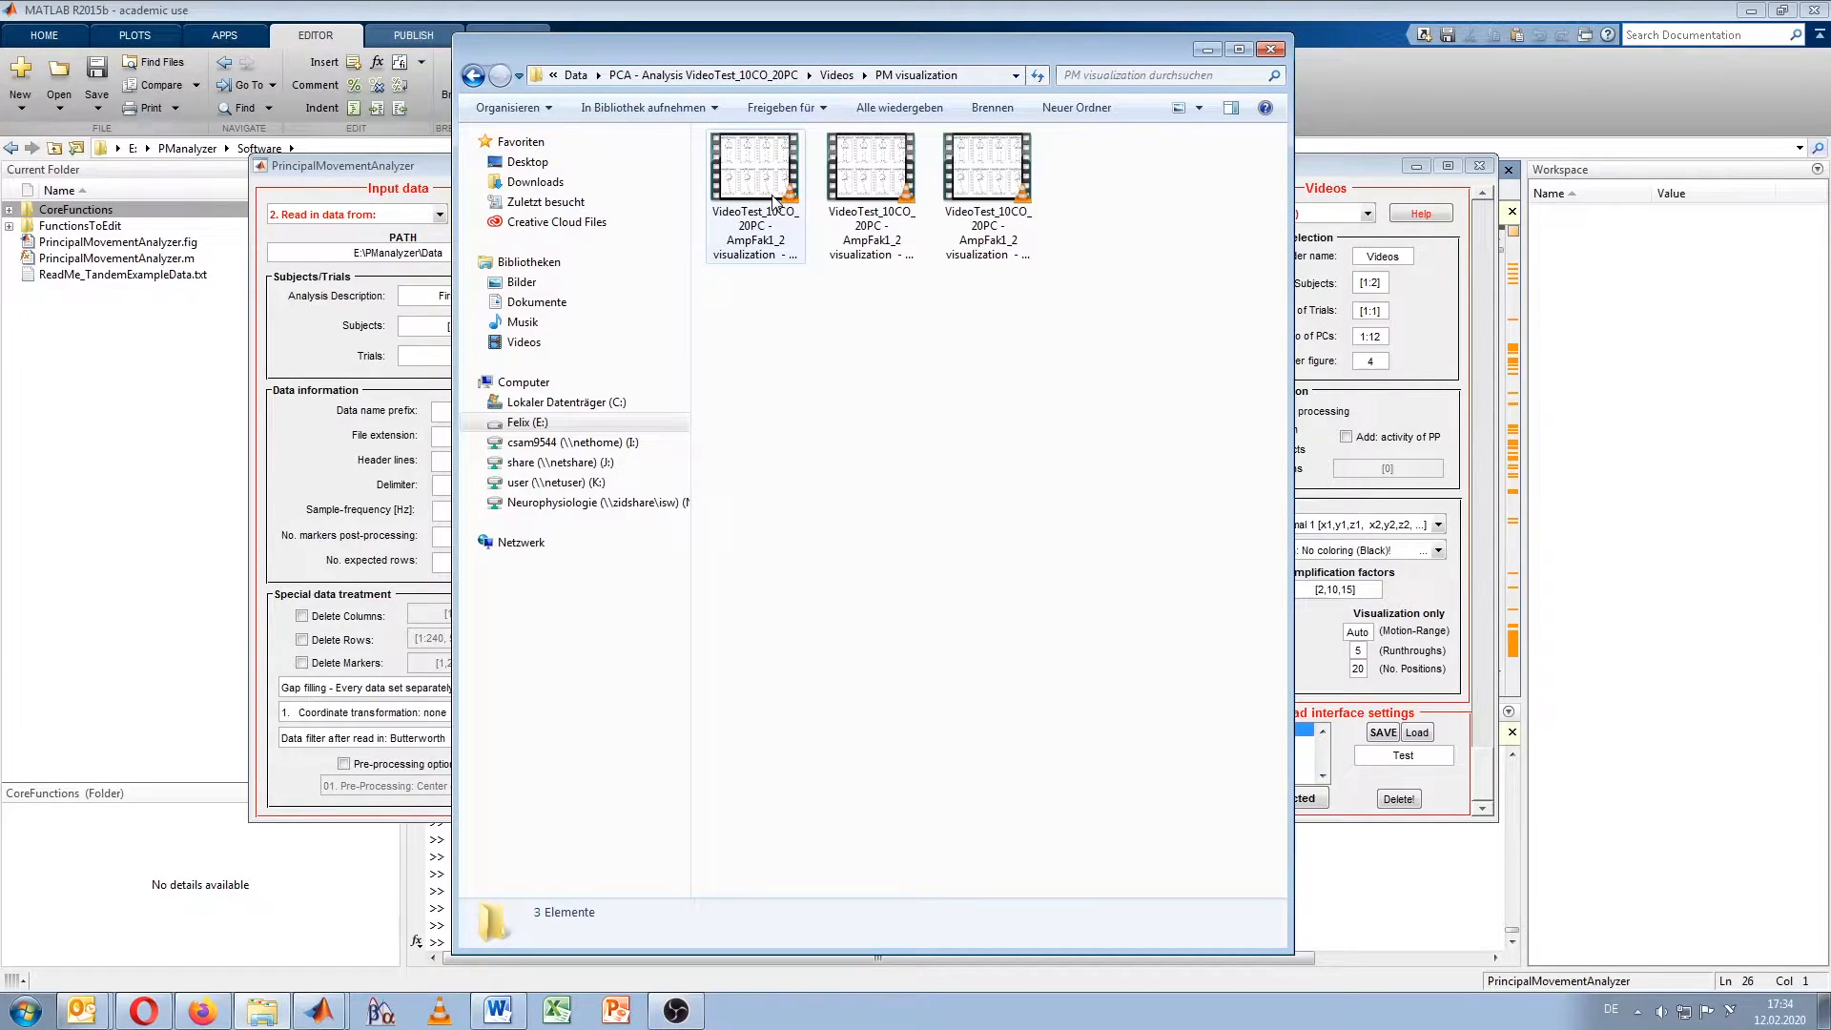
double_click(754, 172)
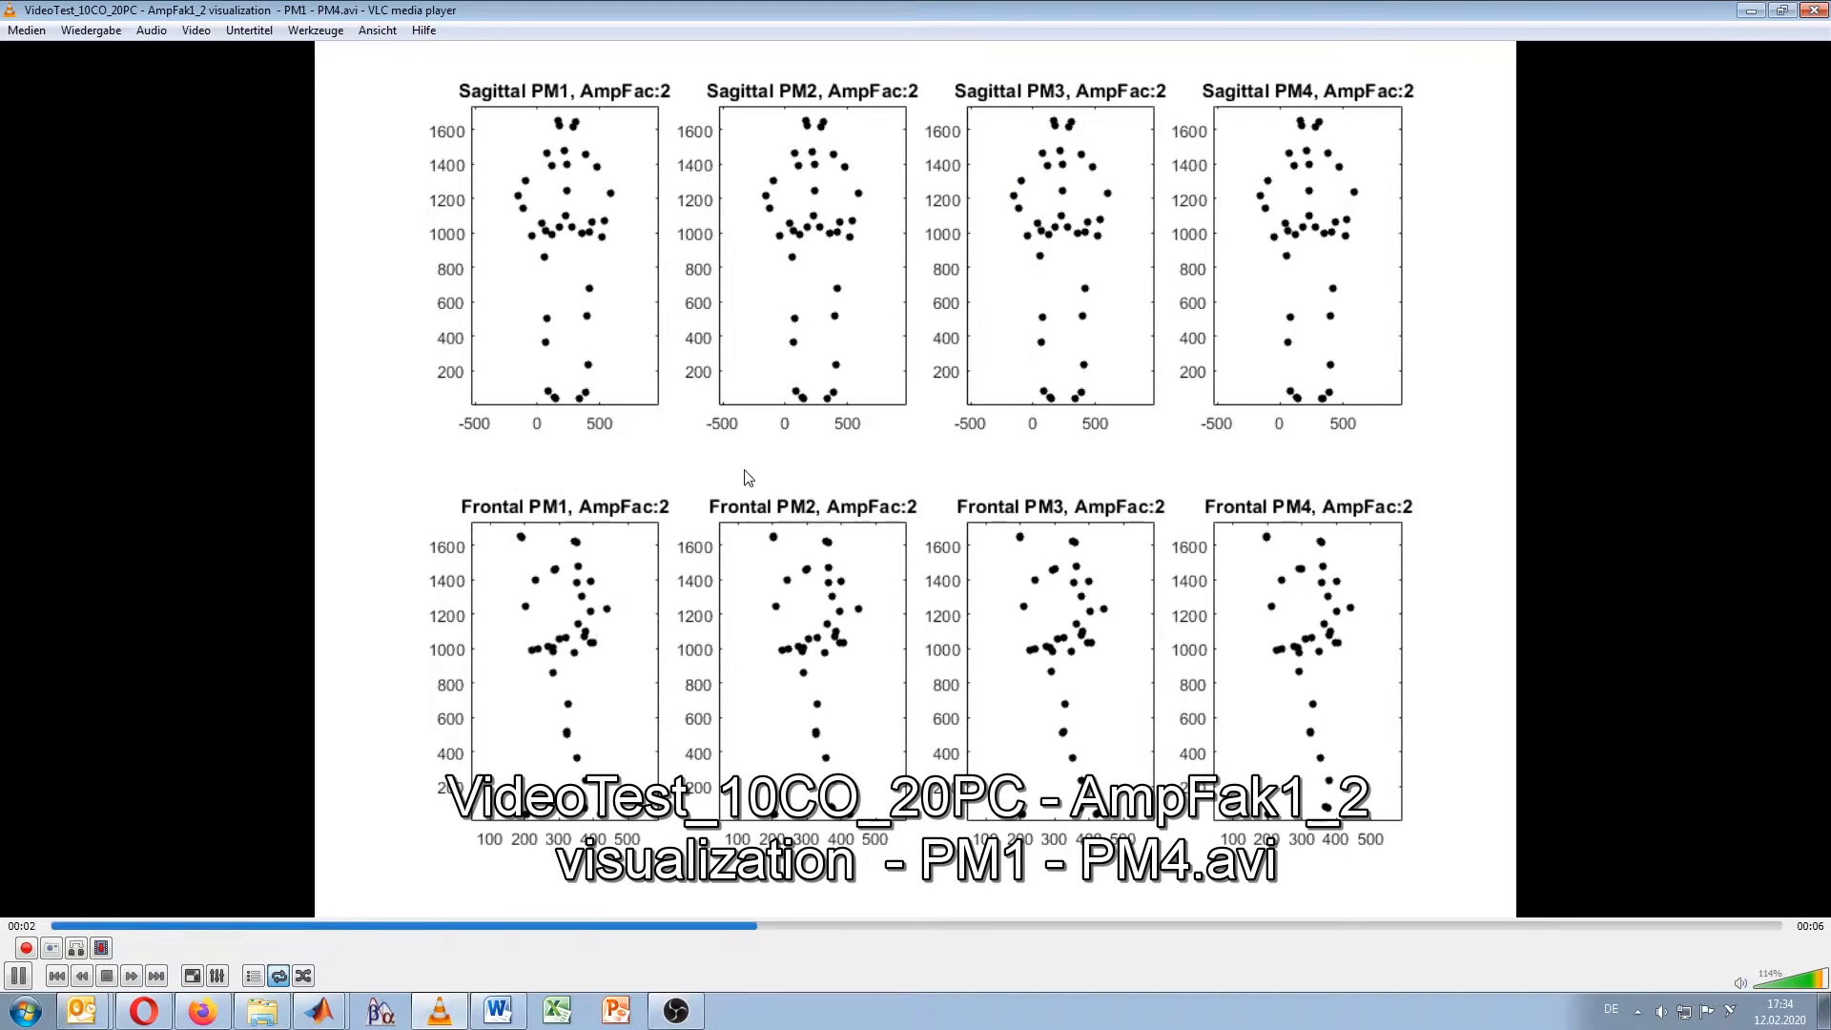
left_click(1815, 11)
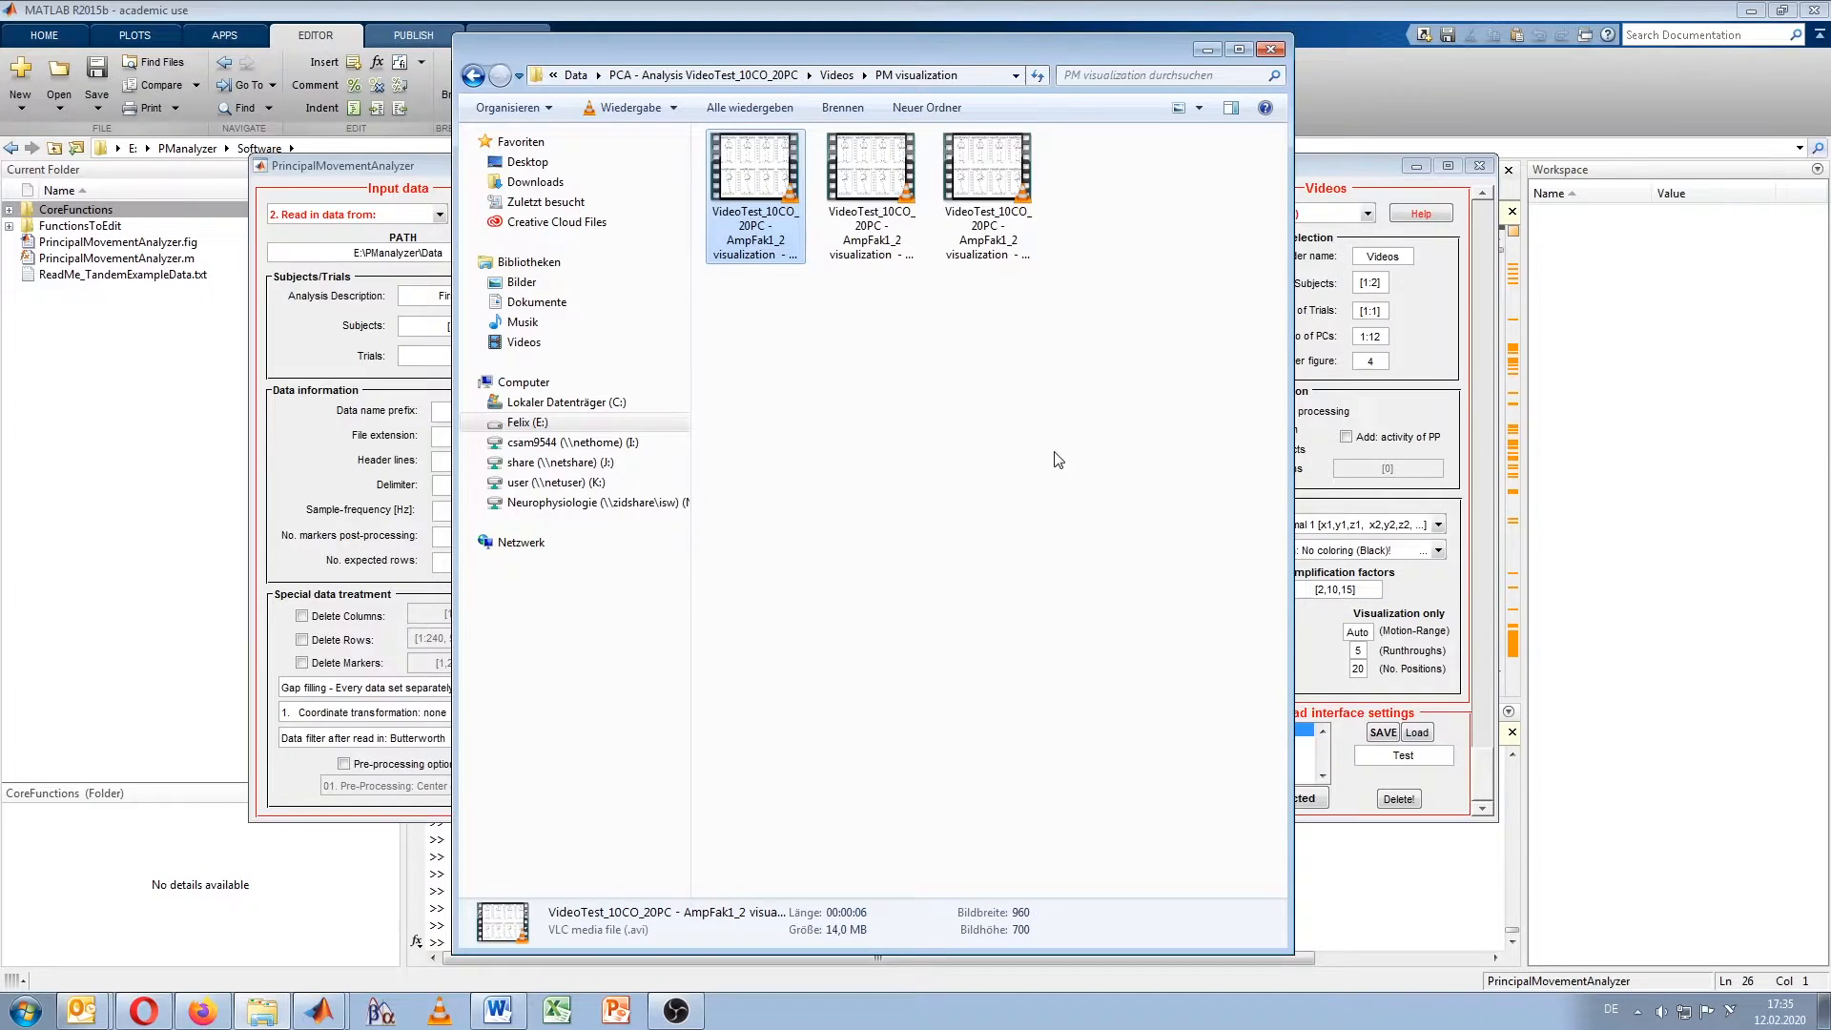
left_click(1208, 51)
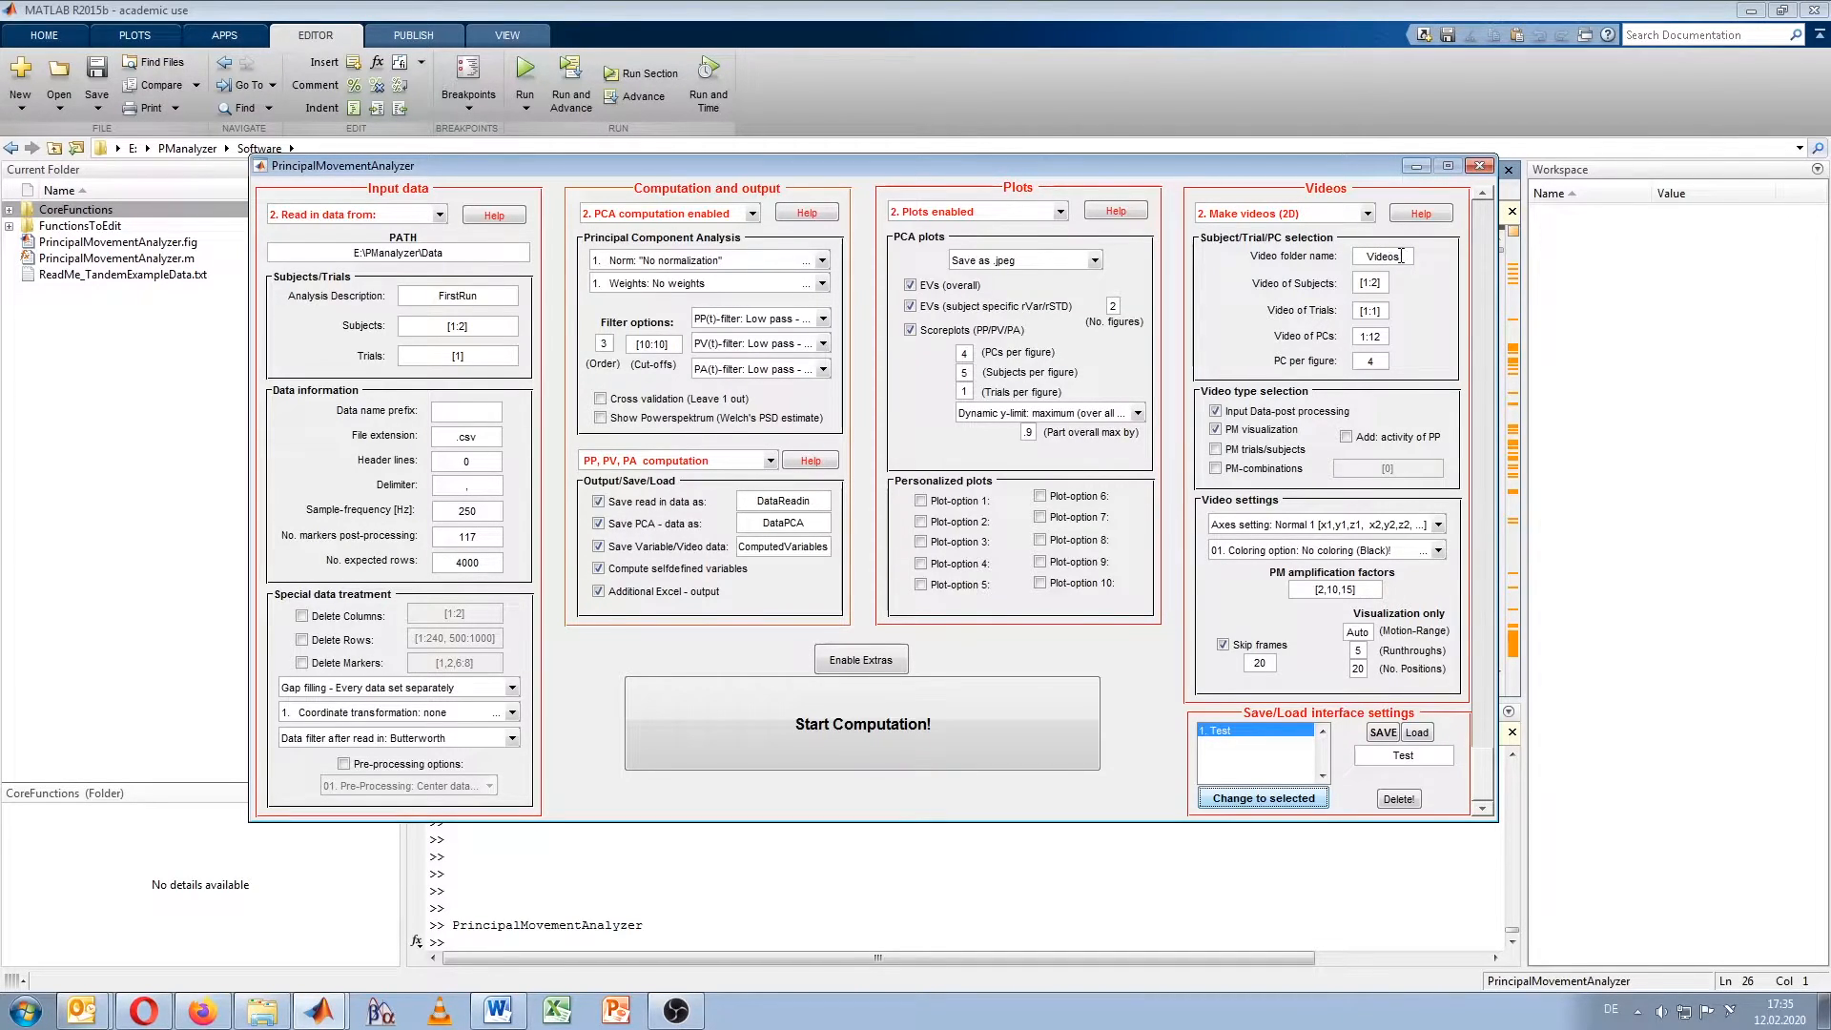
Step: Name the video folder Movies and set the video subjects to [1]
double_click(1407, 256)
type("Movies")
left_click(1371, 282)
type("2]")
key("BackSpace")
type("3")
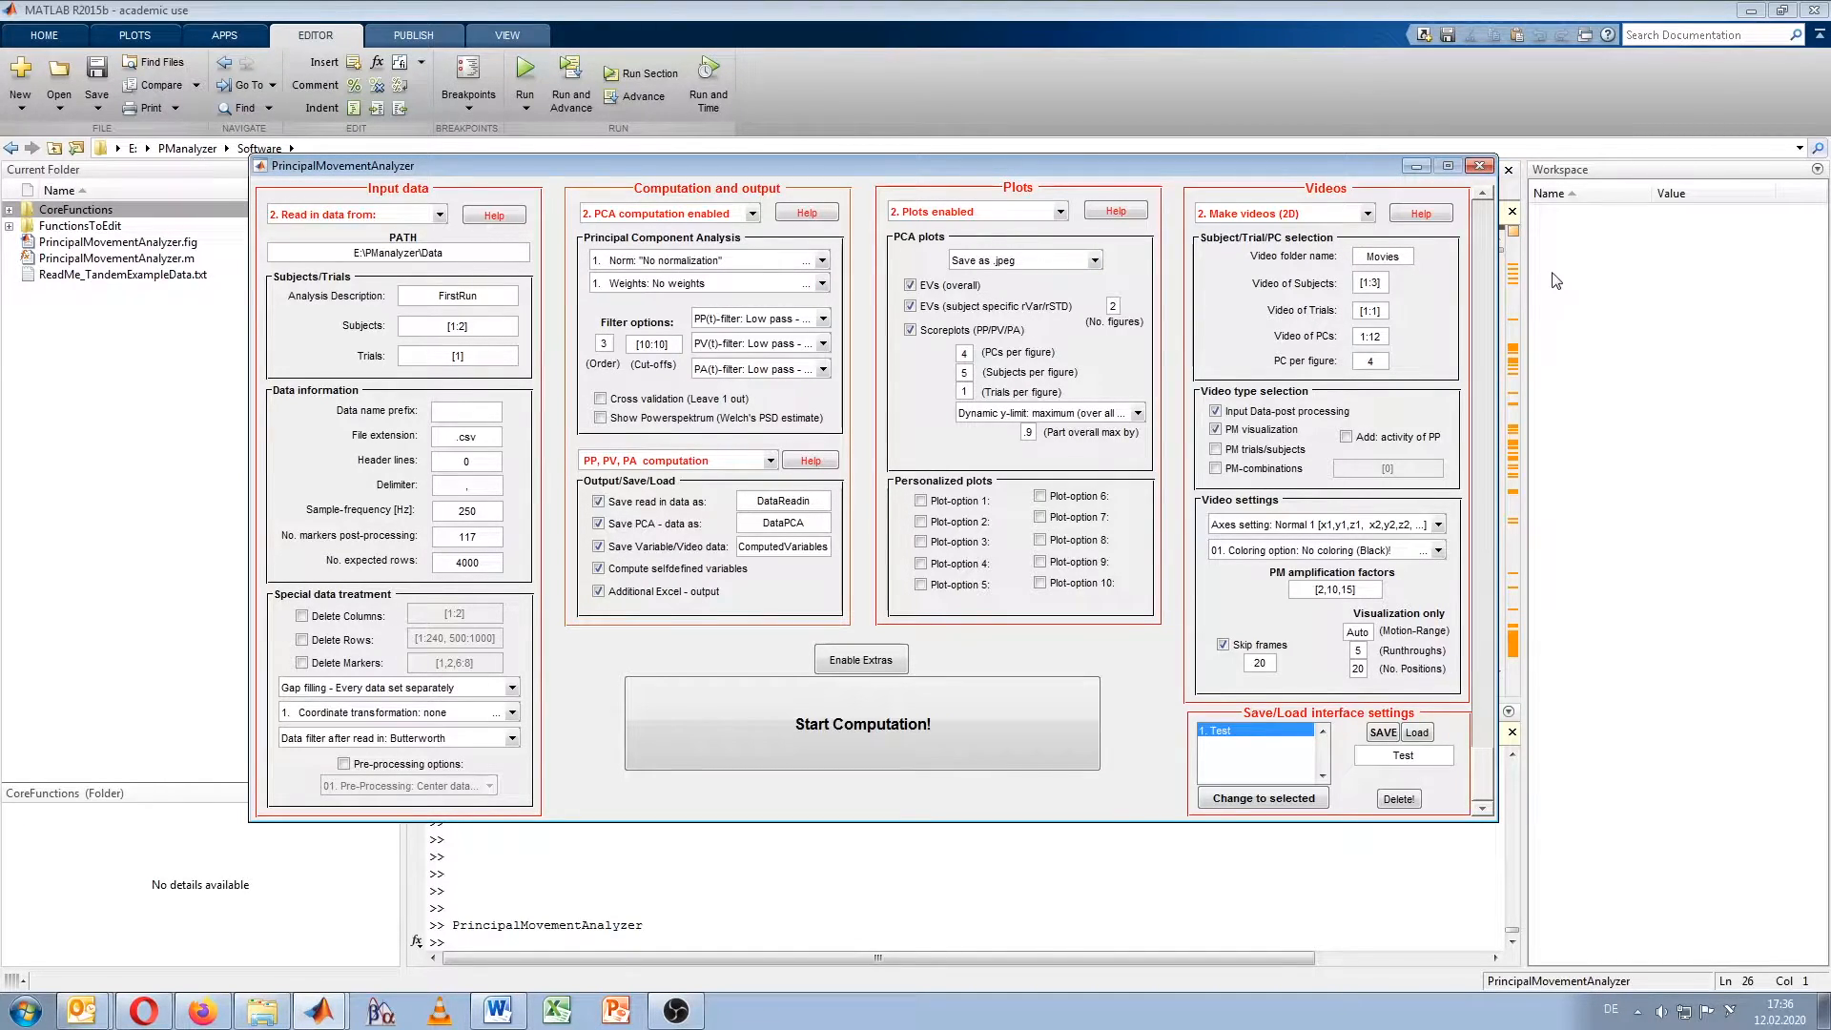
key("BackSpace")
key("BackSpace")
Step: Set the video trials to [1] and the video PCs to 1:10
left_click(1375, 311)
key("BackSpace")
type(":2")
key("BackSpace")
key("BackSpace")
type("0")
key("BackSpace")
key("BackSpace")
type(":")
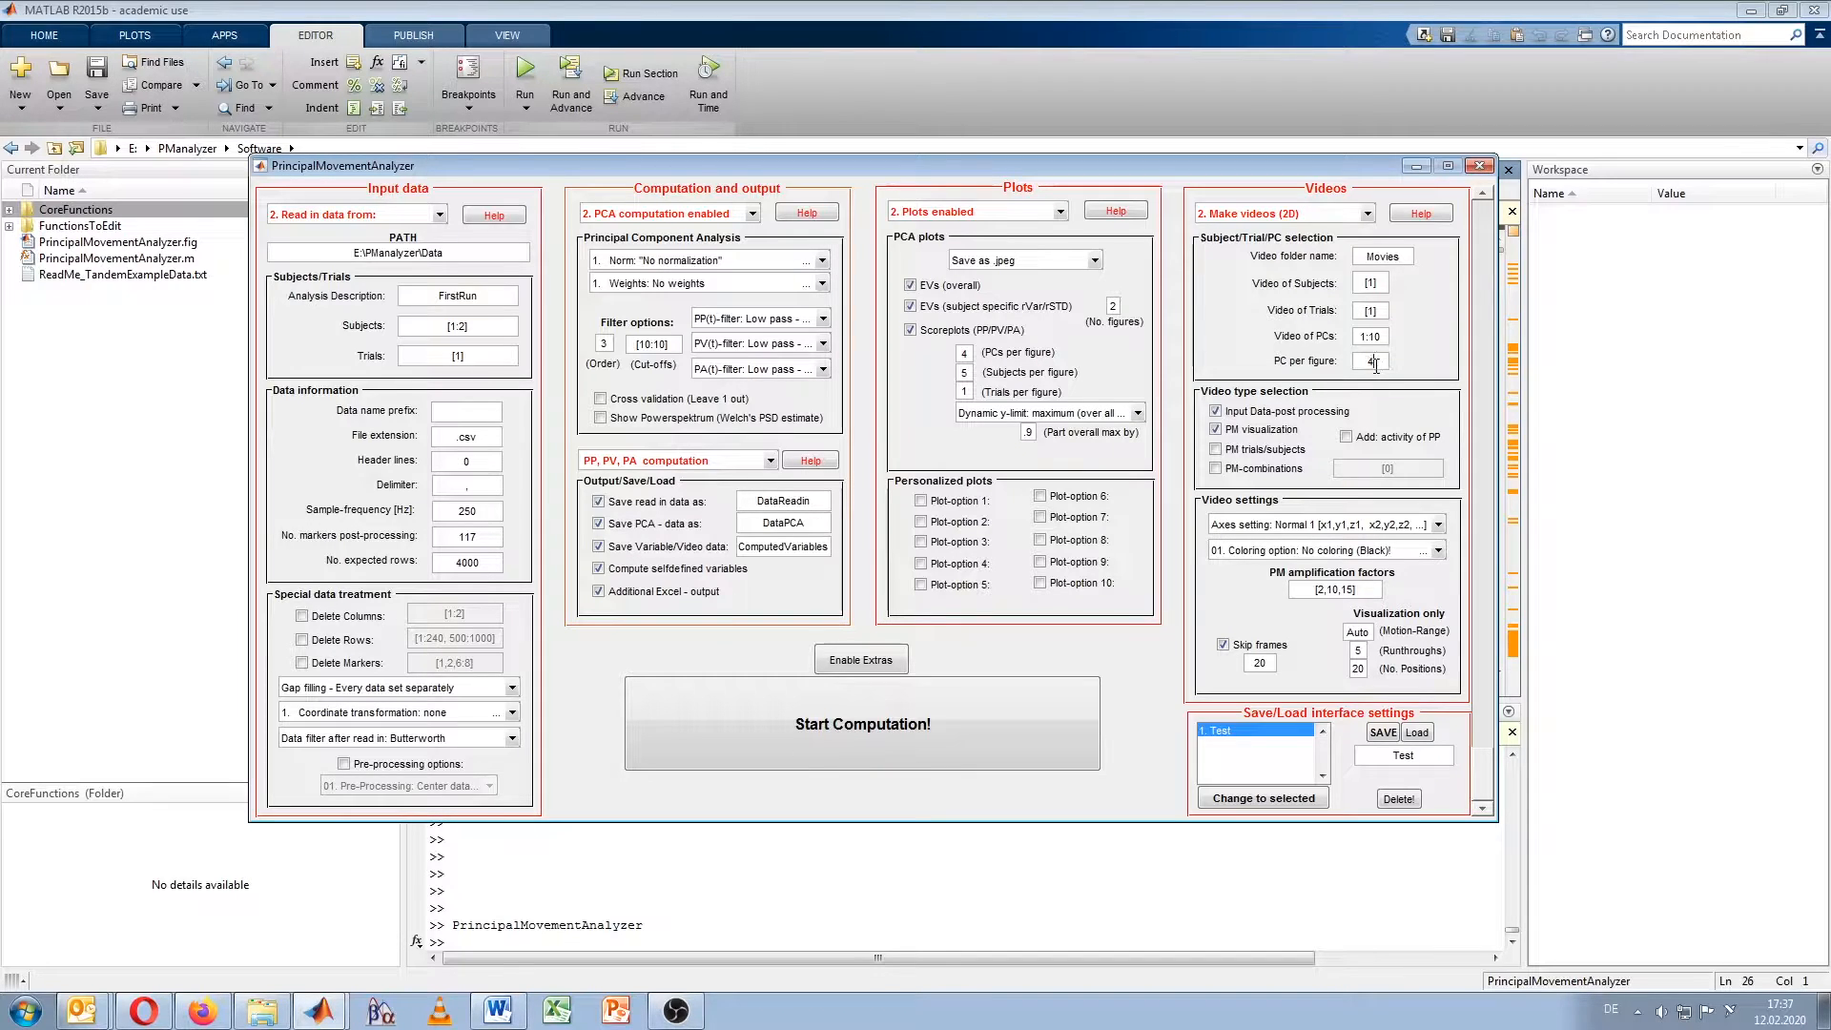
Step: Set the number of PCs per video figure to 2
key("BackSpace")
key("BackSpace")
type("1")
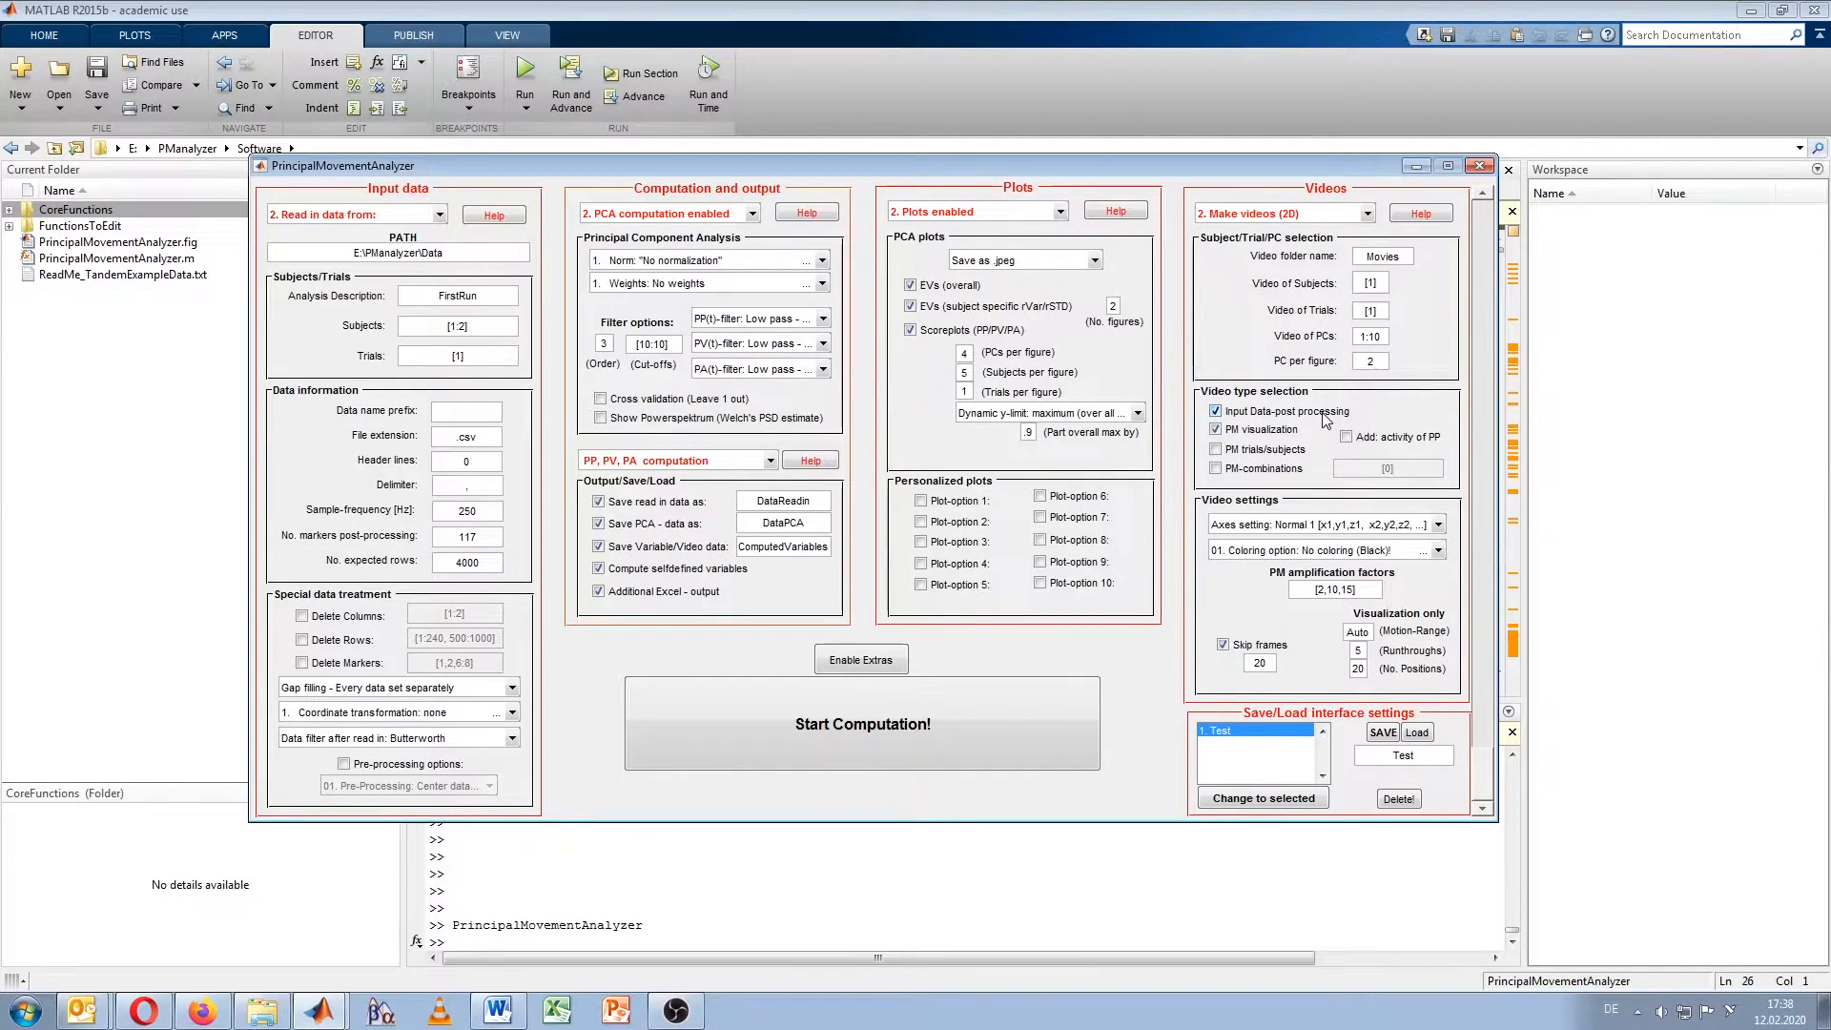
Step: Enable PM trials/subjects videos, keeping Input Data-post processing and PM visualization selected as video types
left_click(1216, 428)
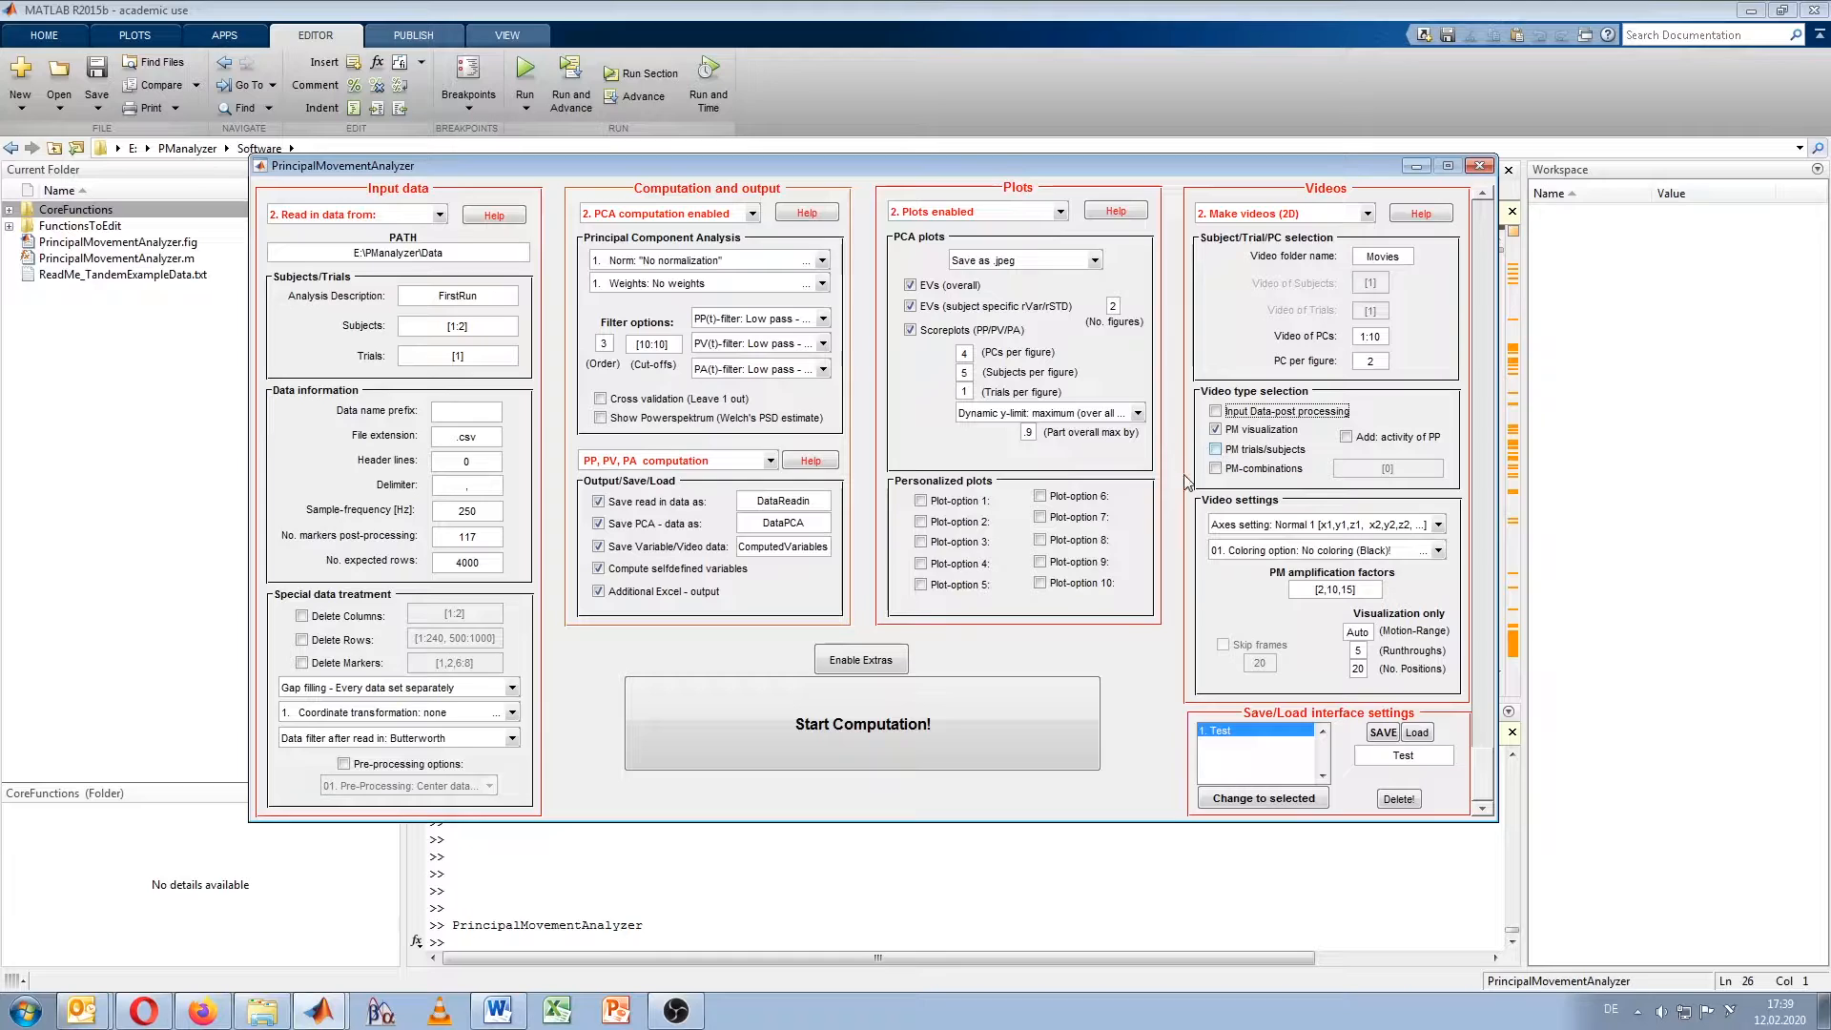
left_click(1215, 411)
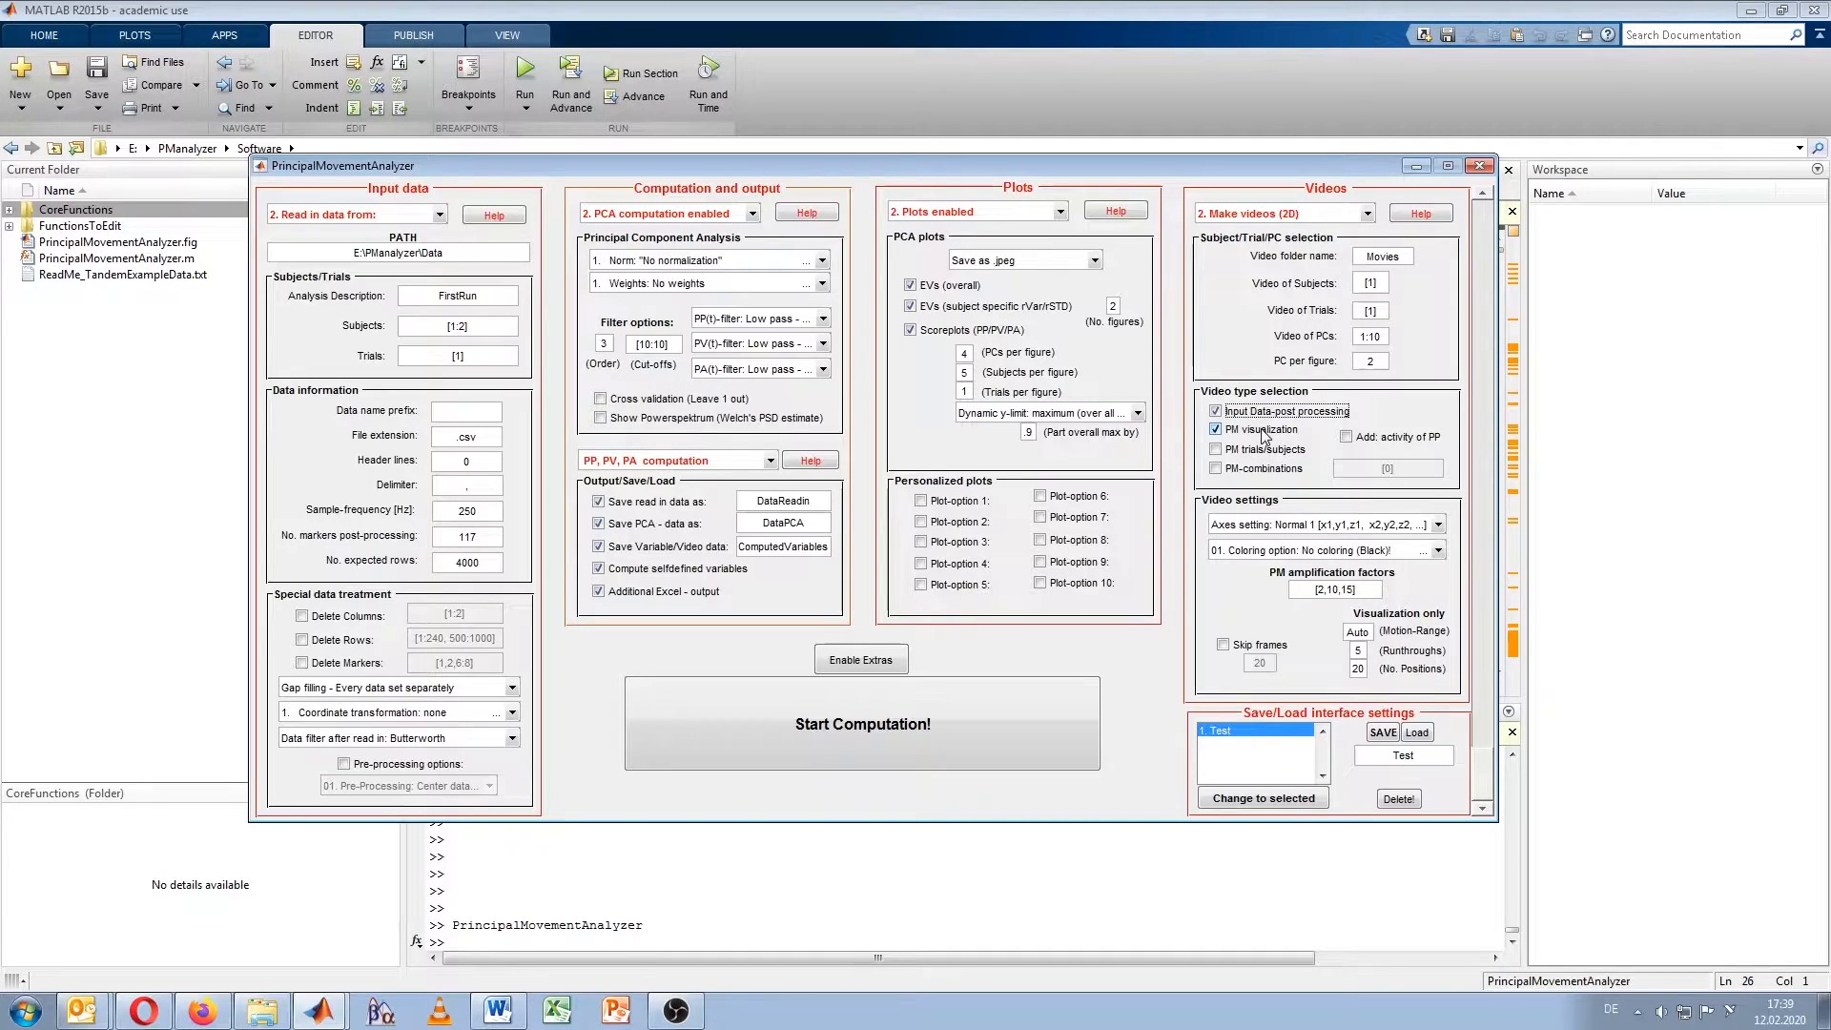
left_click(1219, 452)
Step: Choose the Normal 1 axes setting [x1,y1,z1, x2,y2,z2, ...] for the videos and look over the alternative axis orders
left_click(1436, 526)
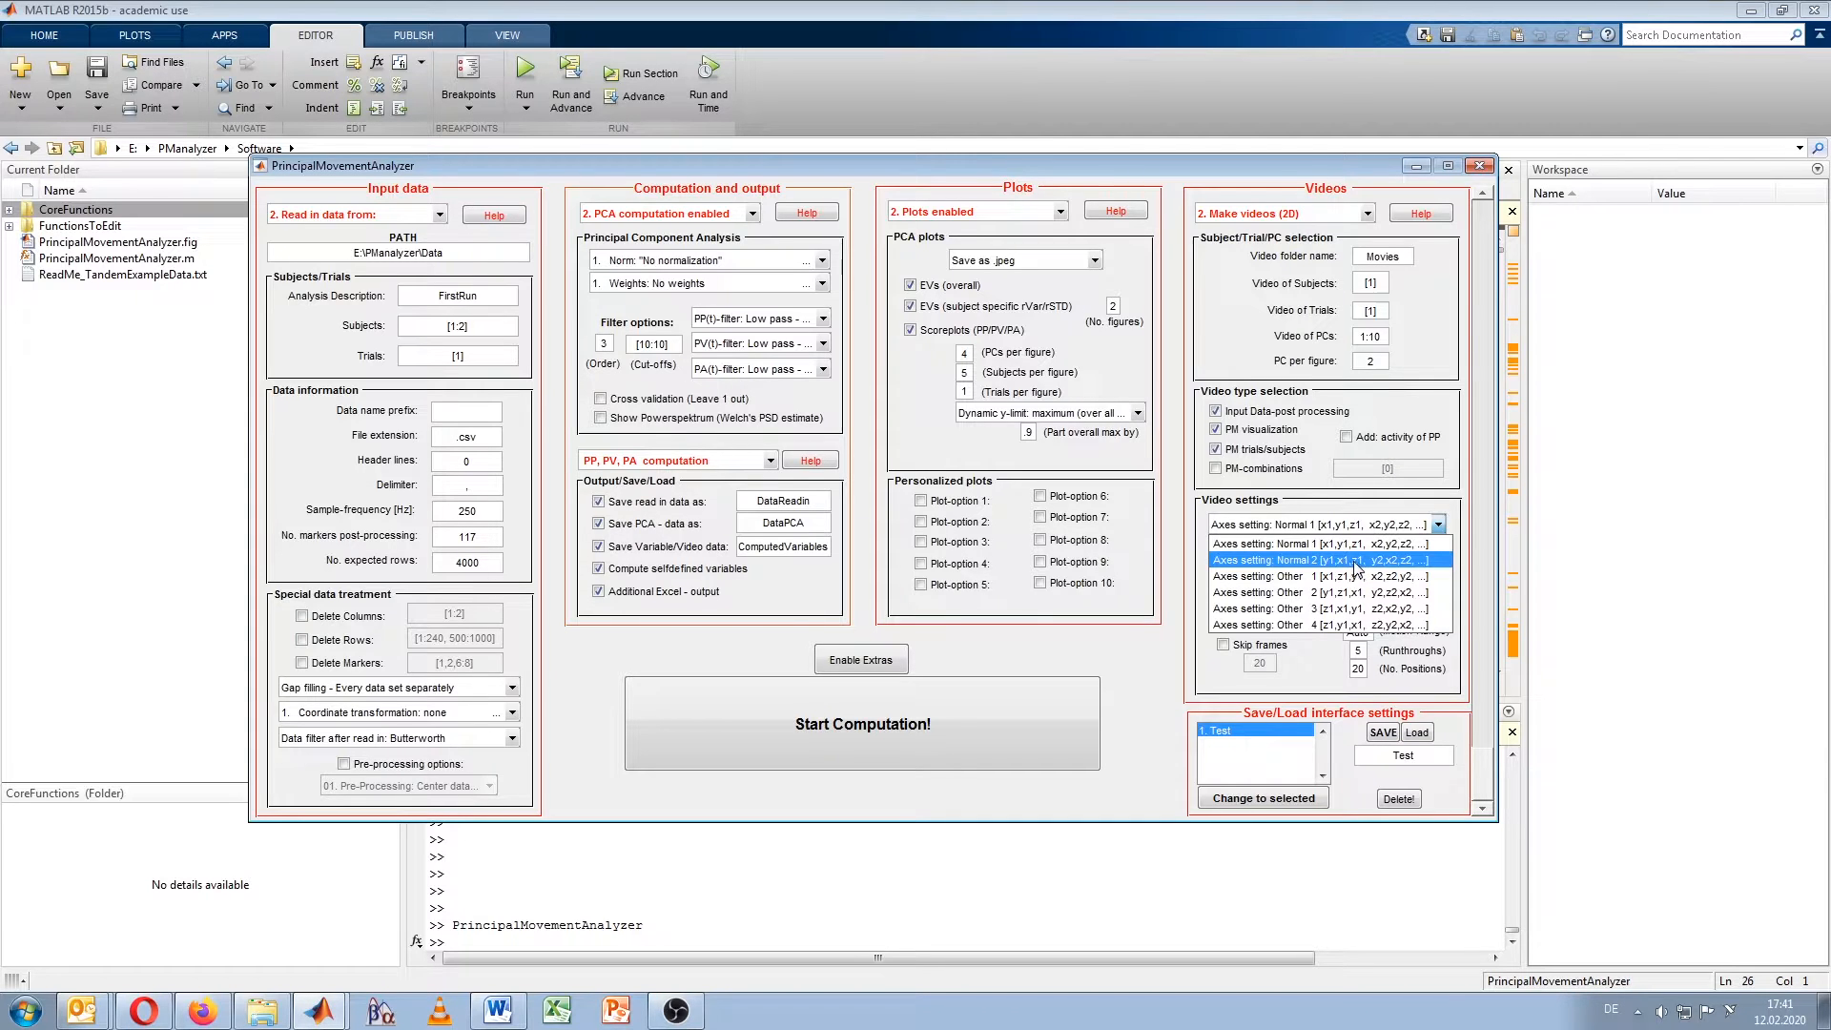
left_click(1260, 546)
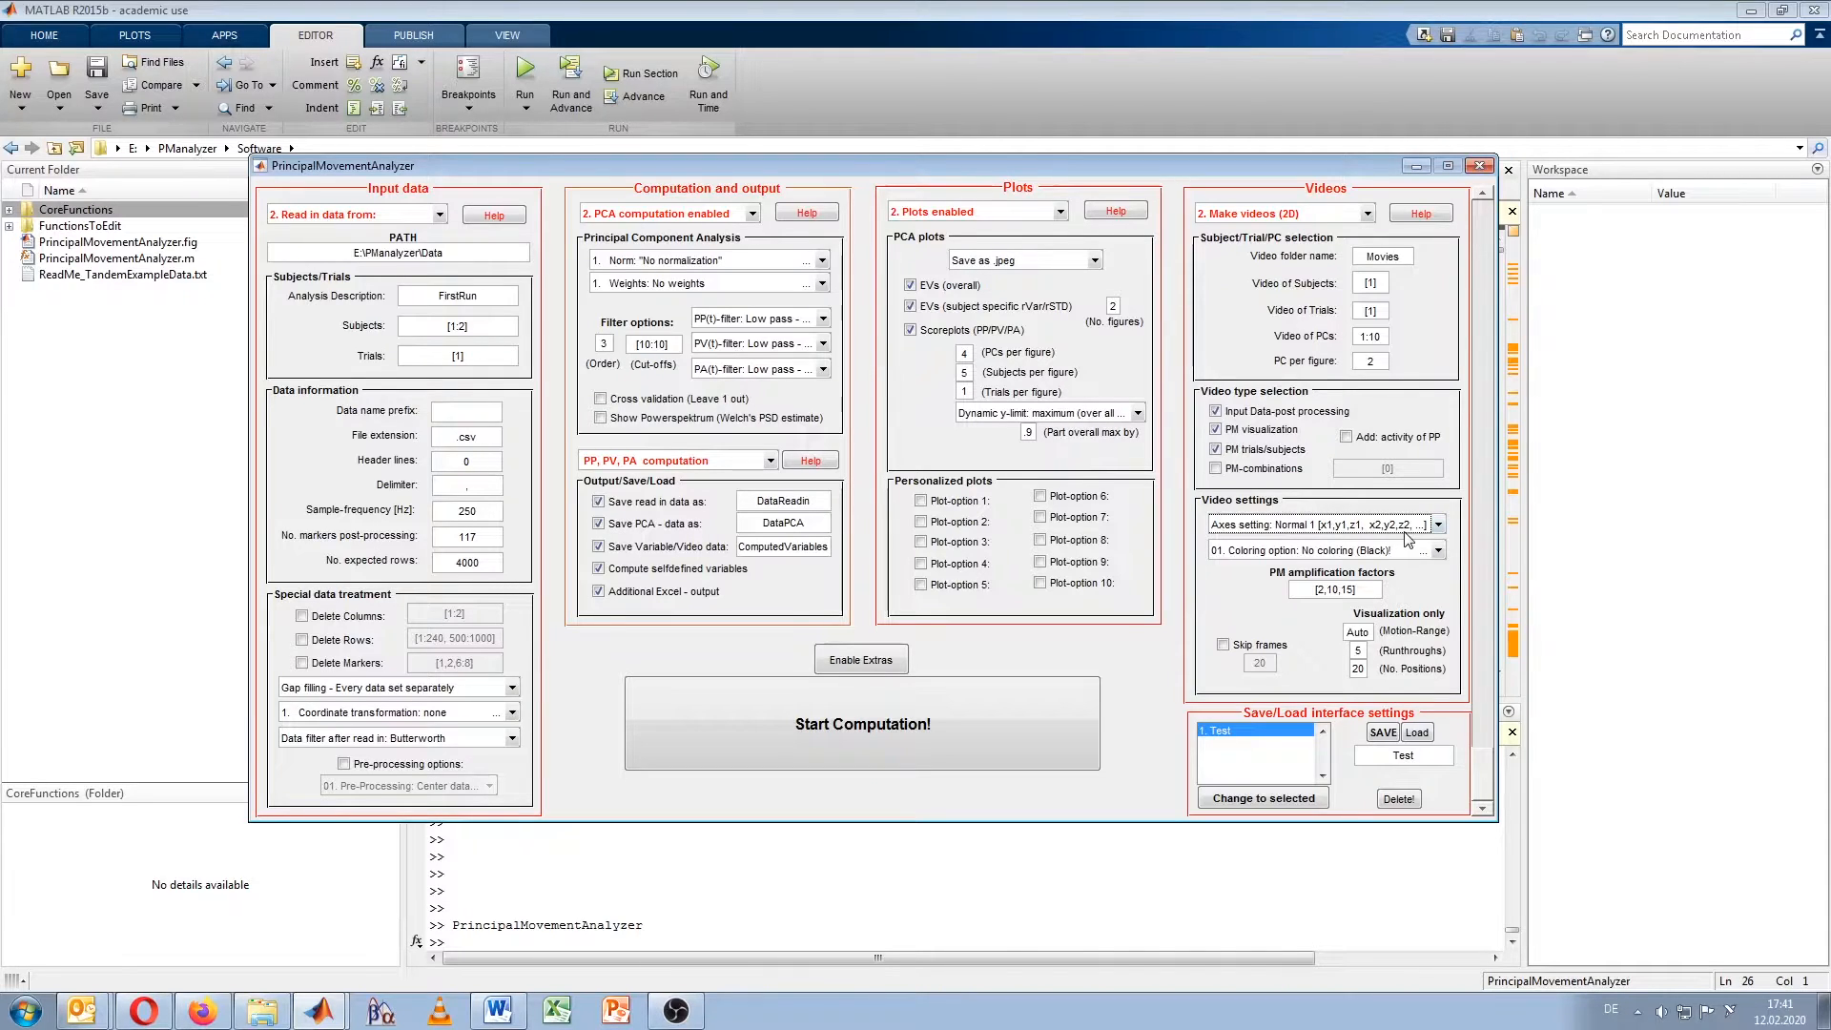
left_click(1438, 525)
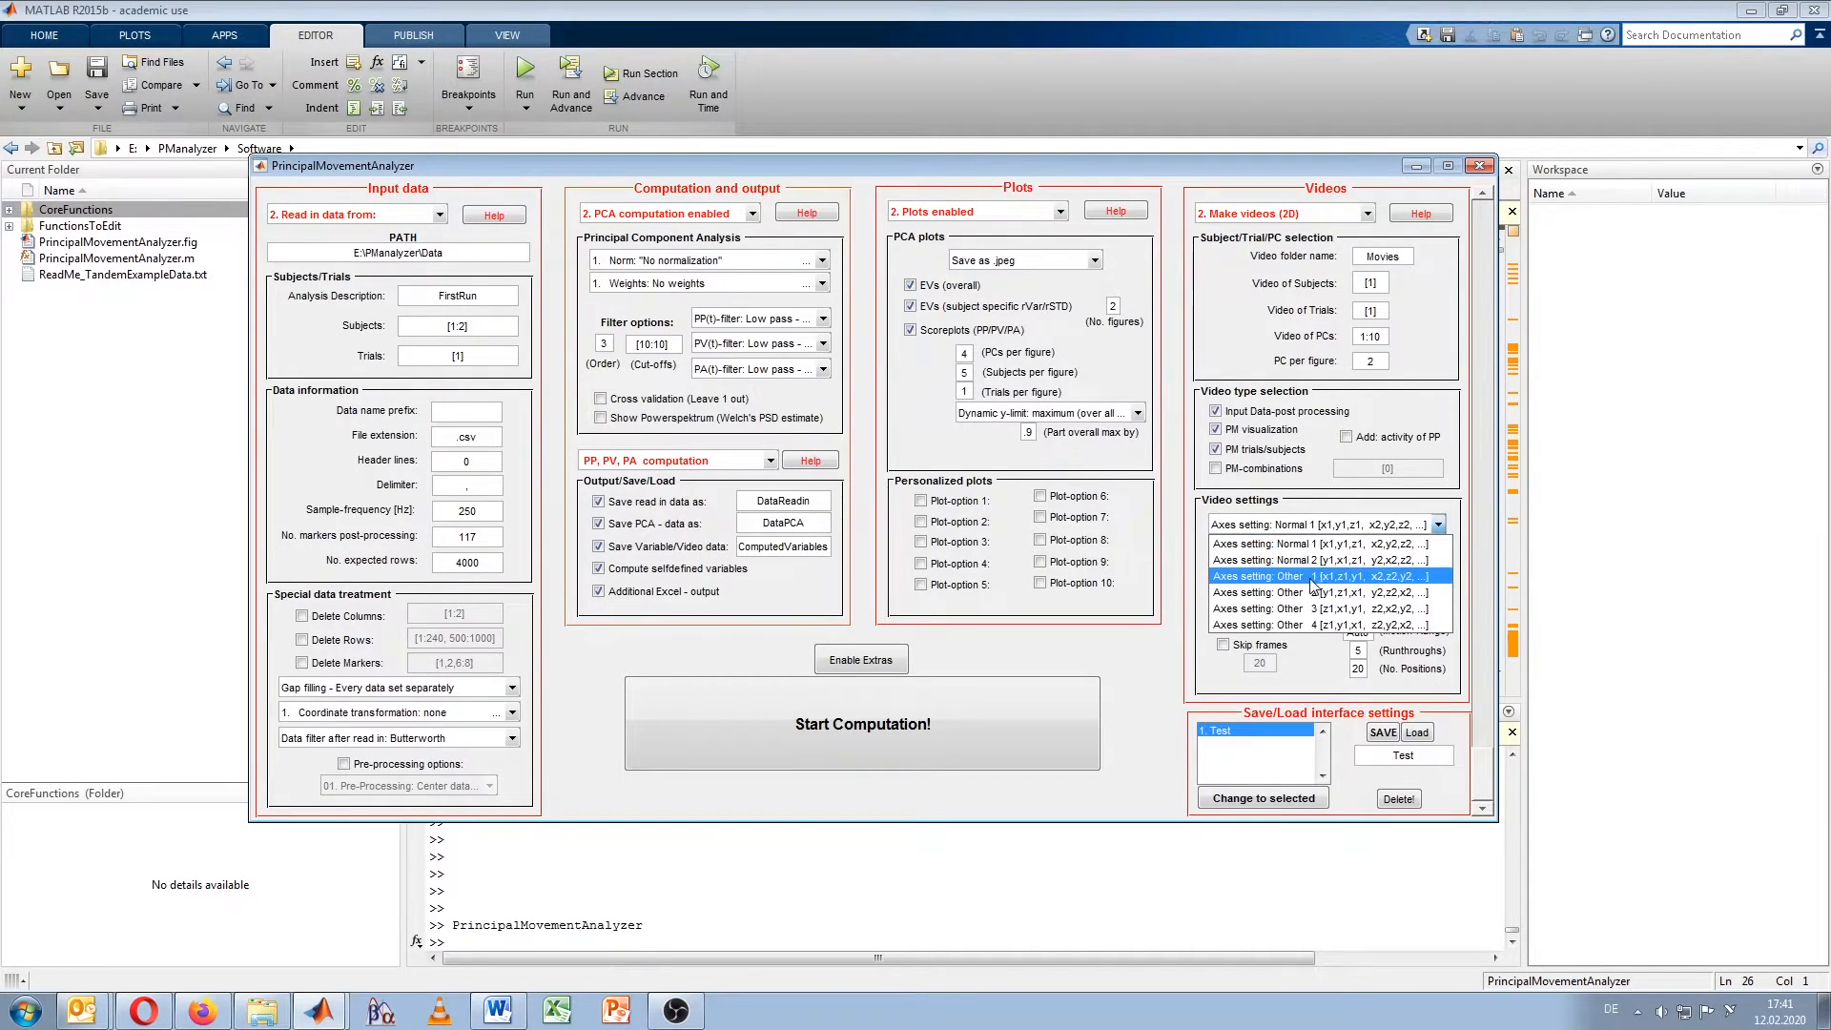
left_click(1438, 525)
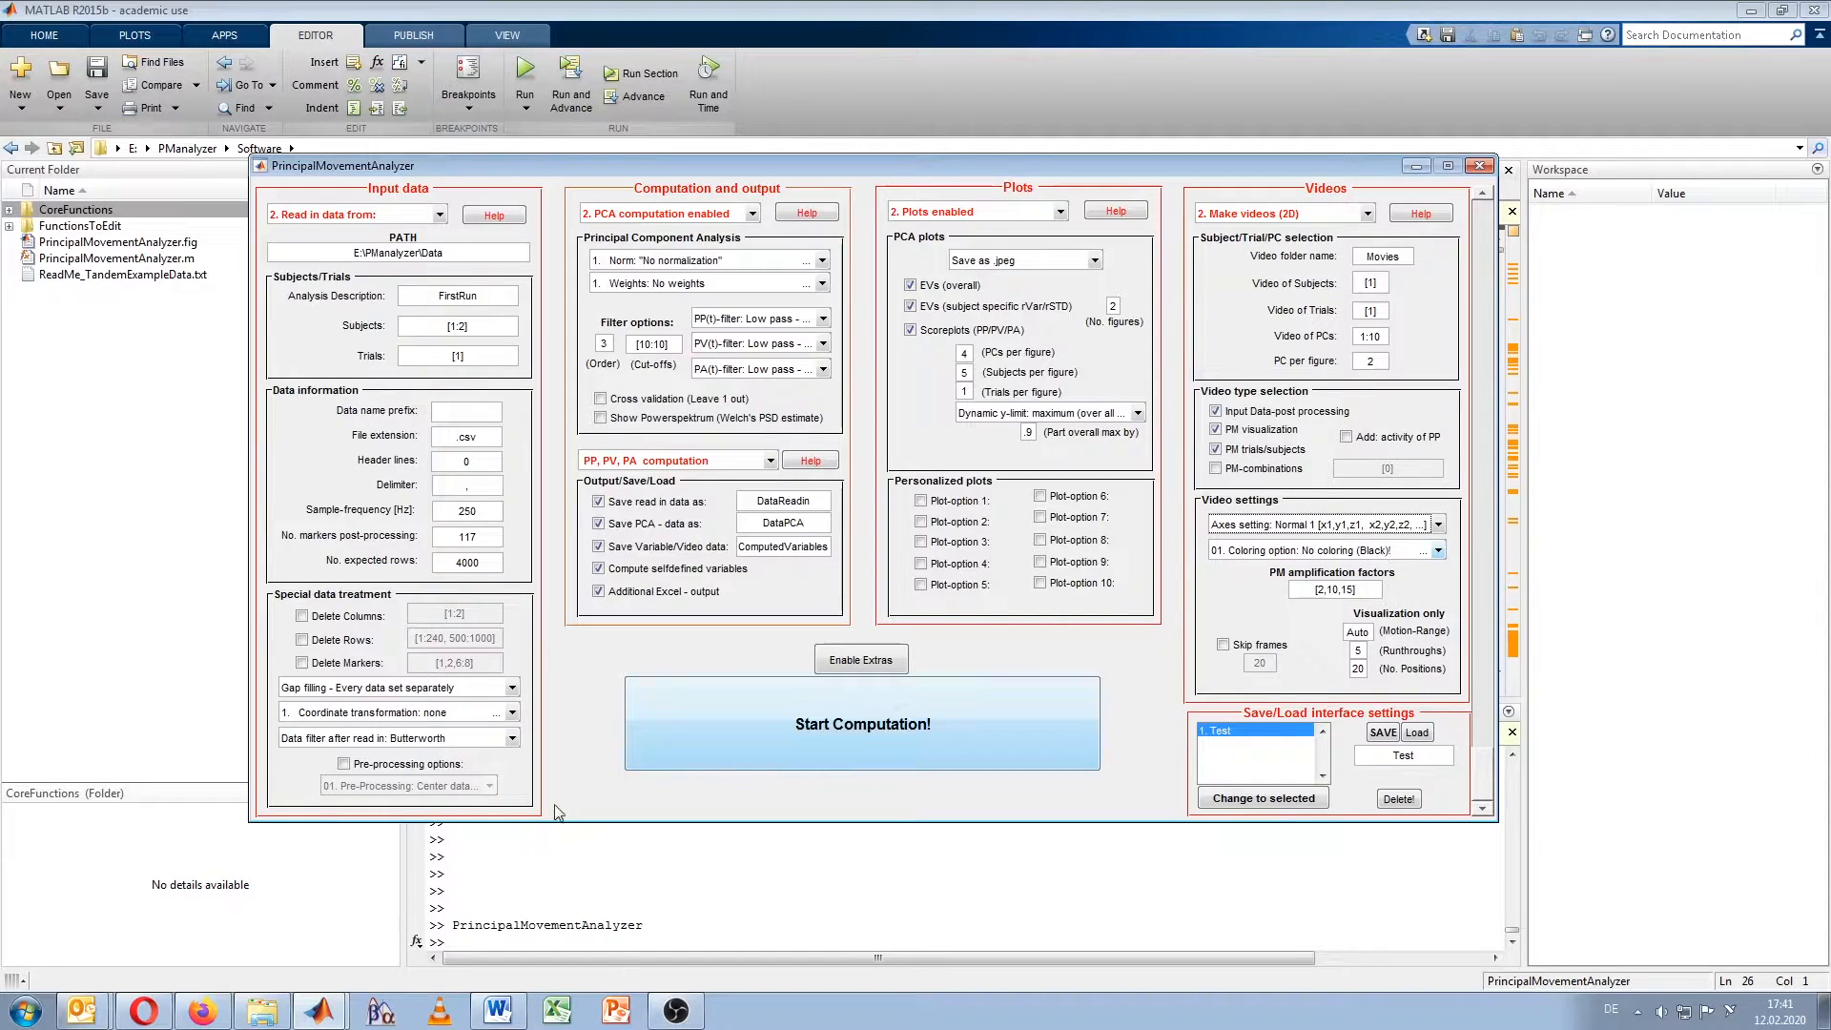
left_click(265, 1014)
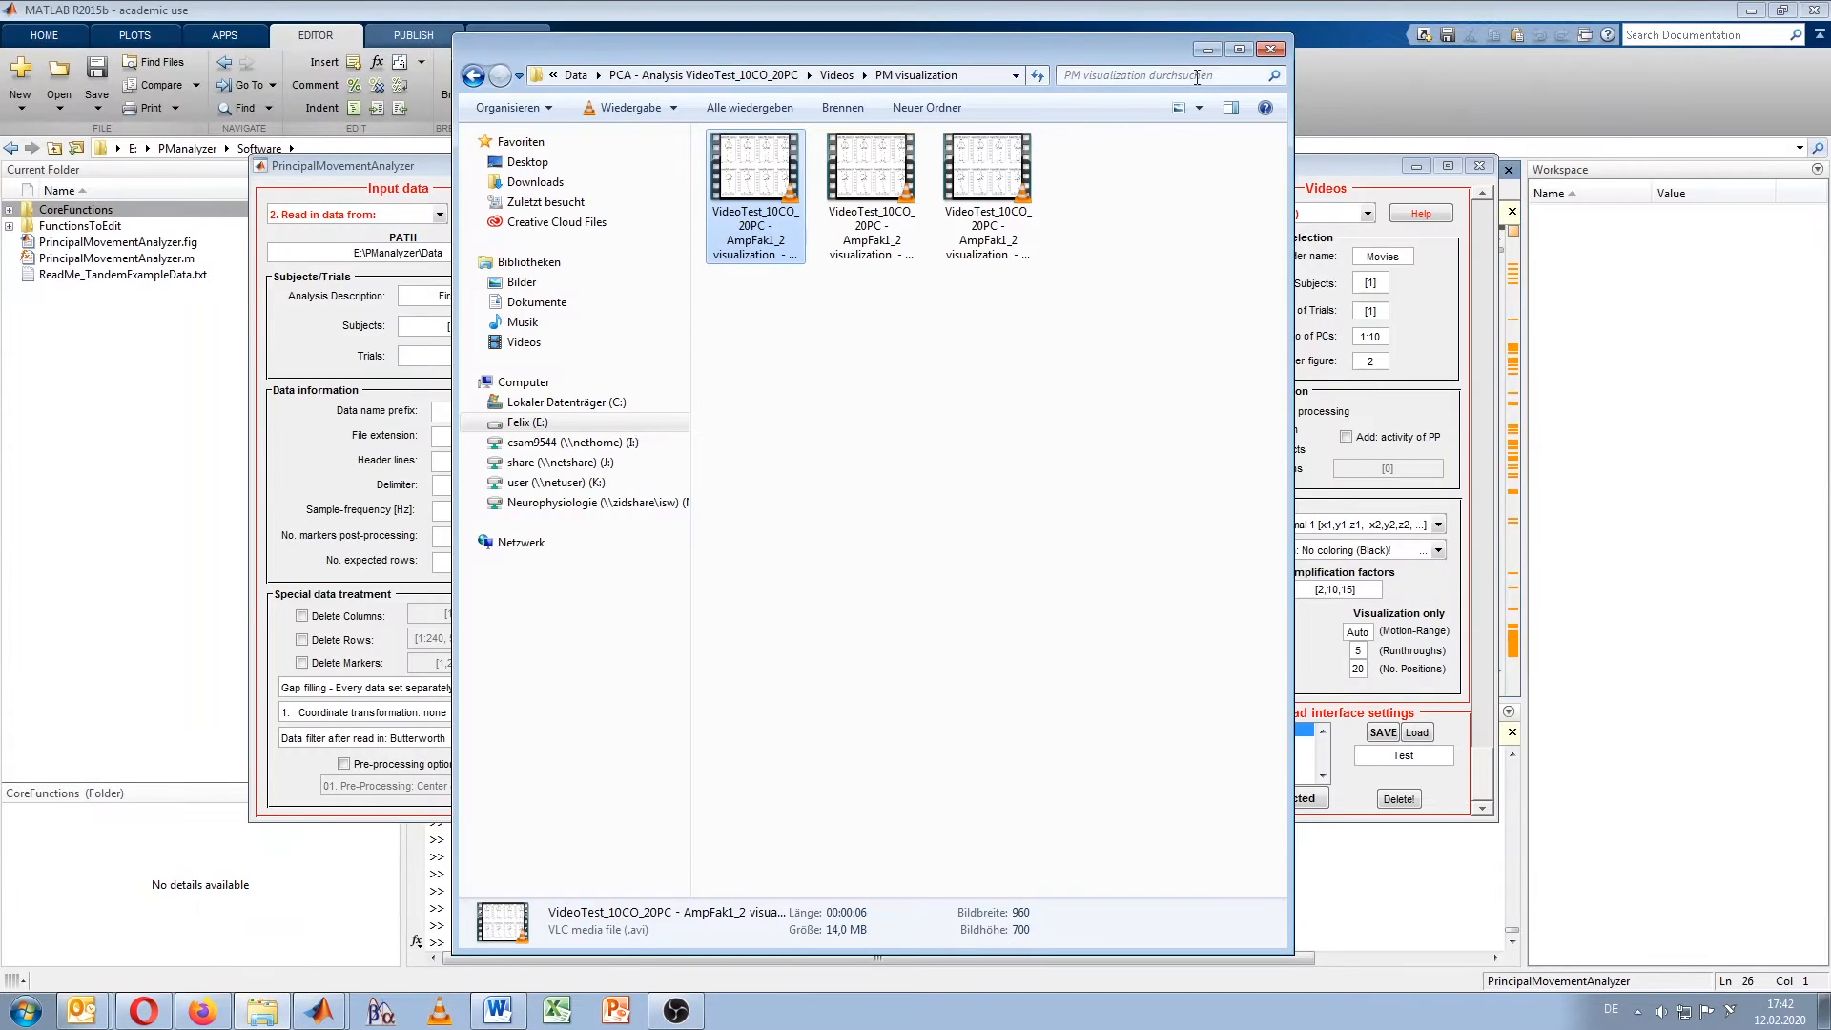
left_click(1208, 52)
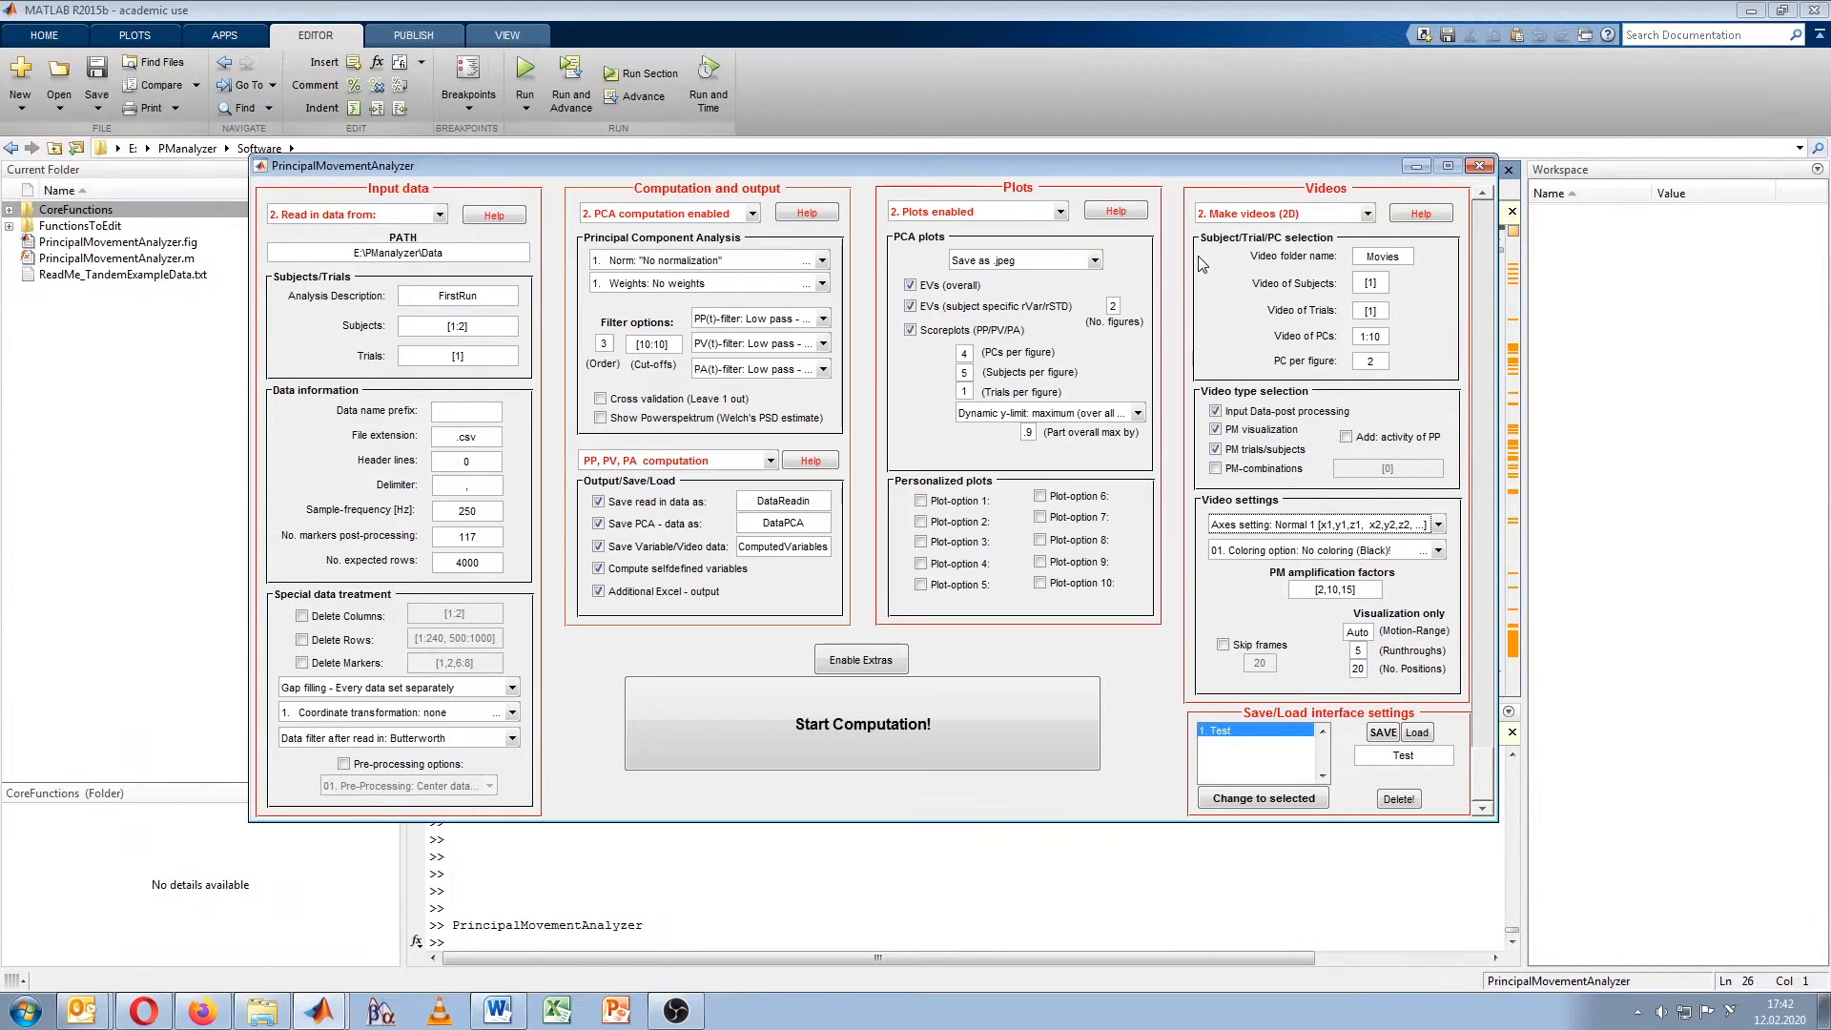
Step: Examine the available marker coloring options in the video settings
left_click(1439, 551)
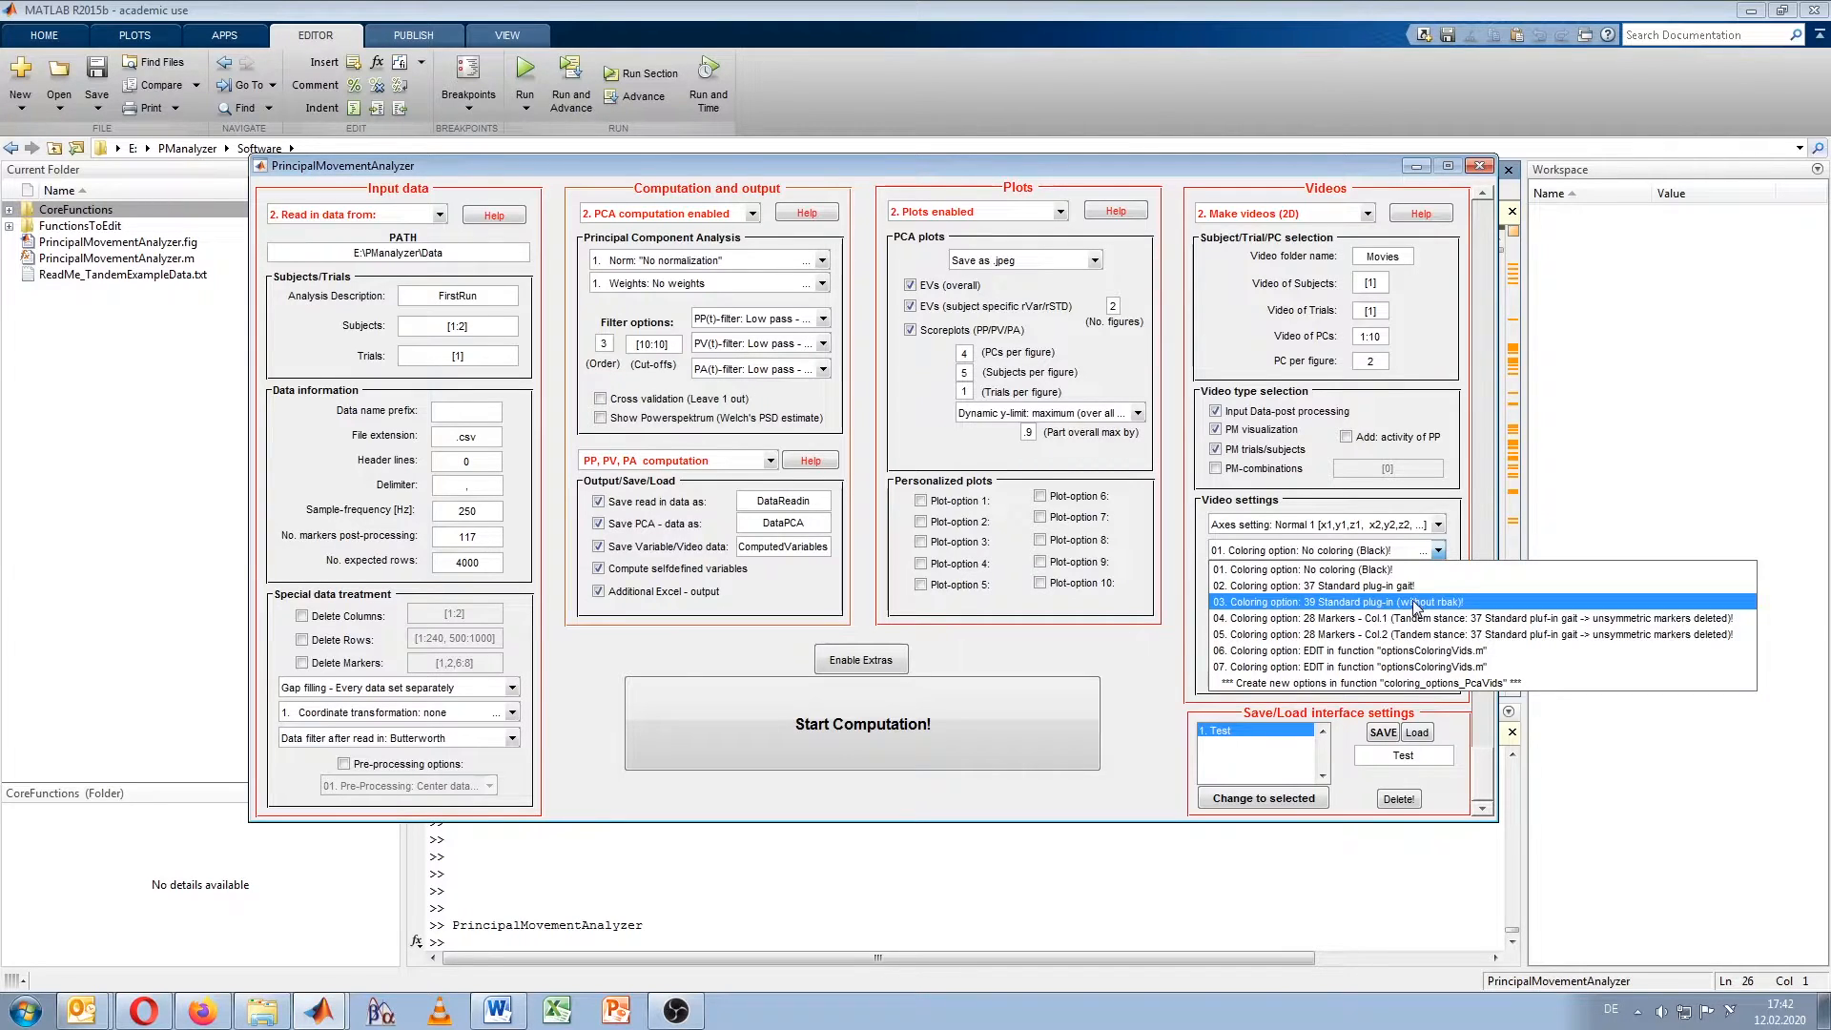
left_click(1439, 556)
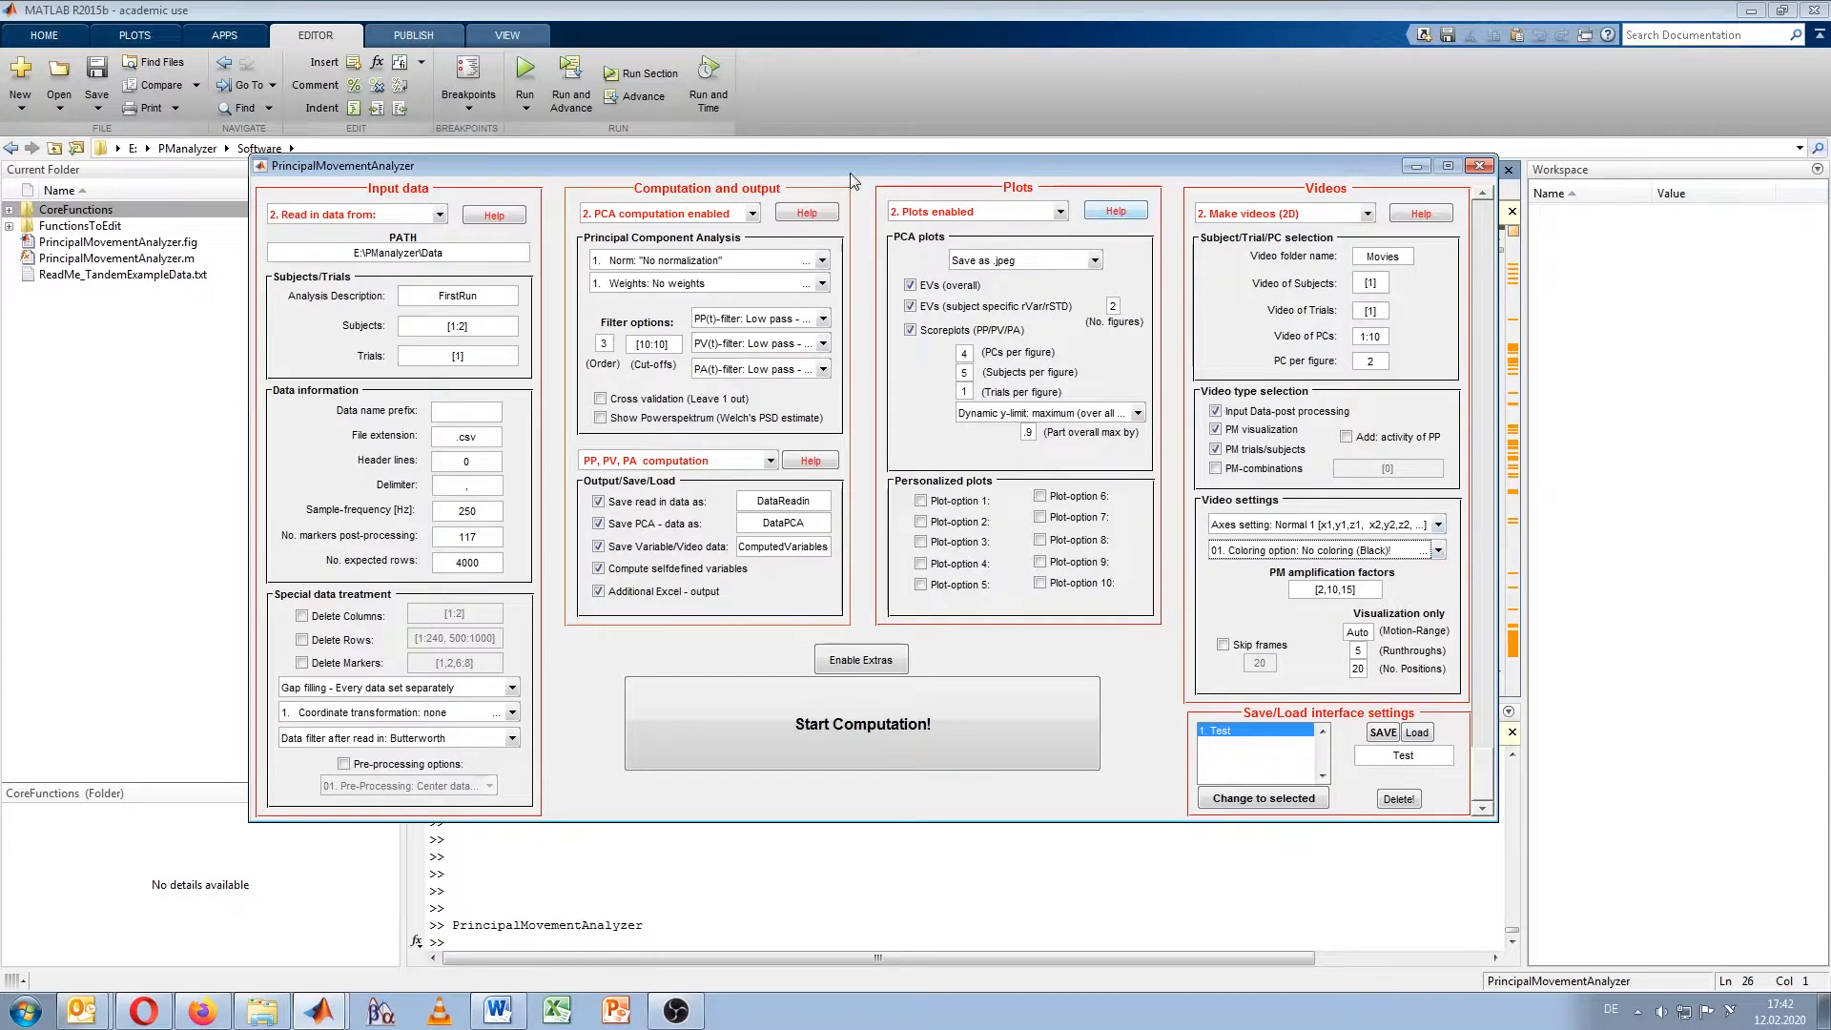
left_click_drag(845, 169, 908, 174)
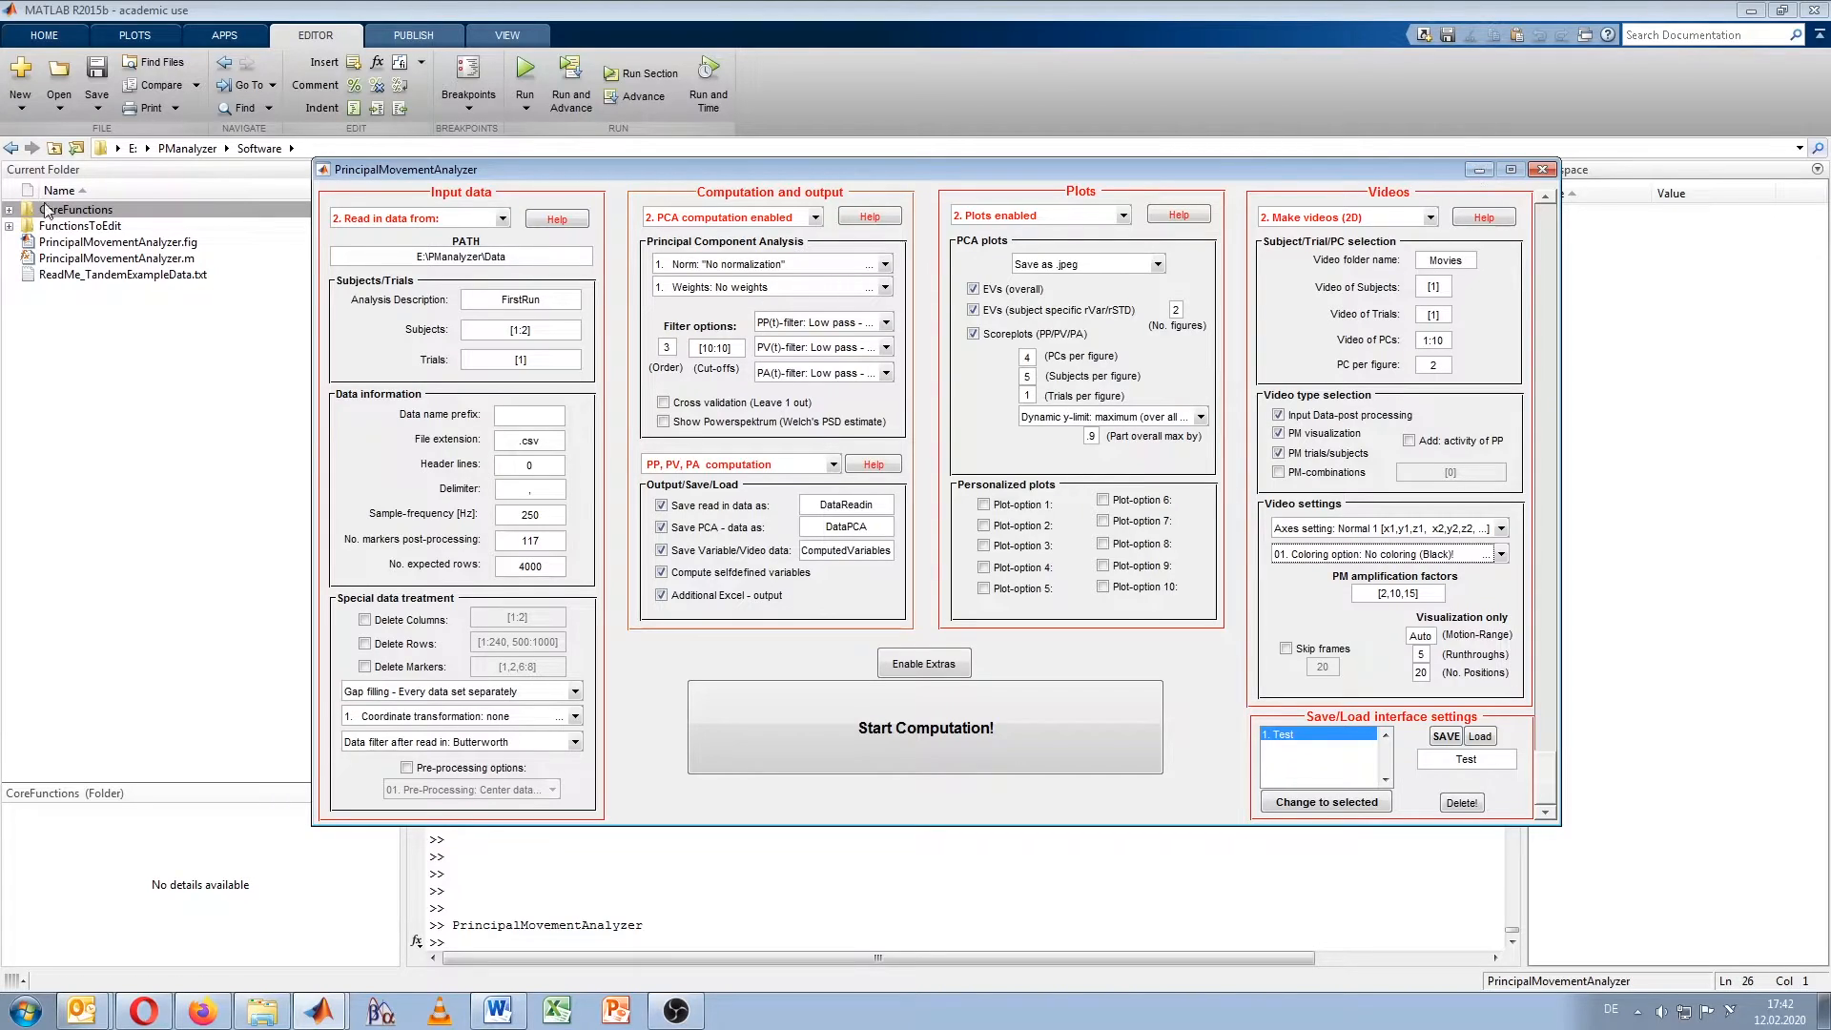
left_click(1542, 170)
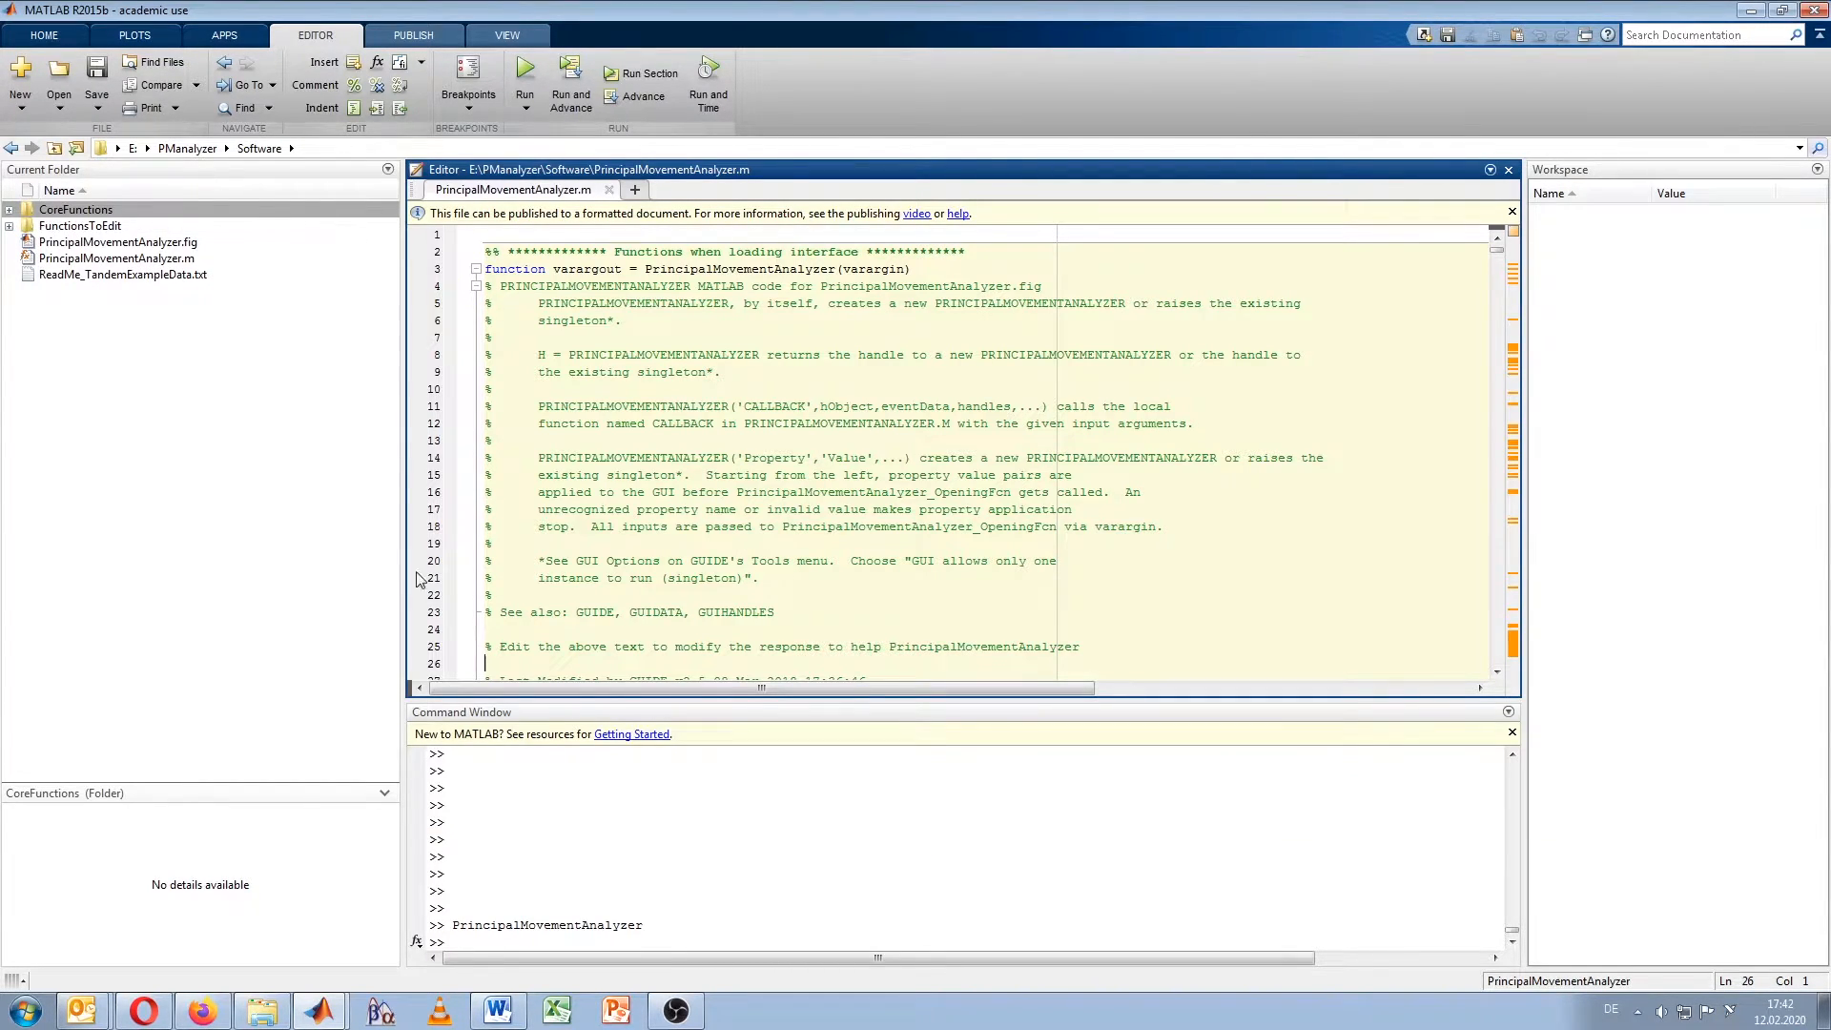
left_click(325, 1004)
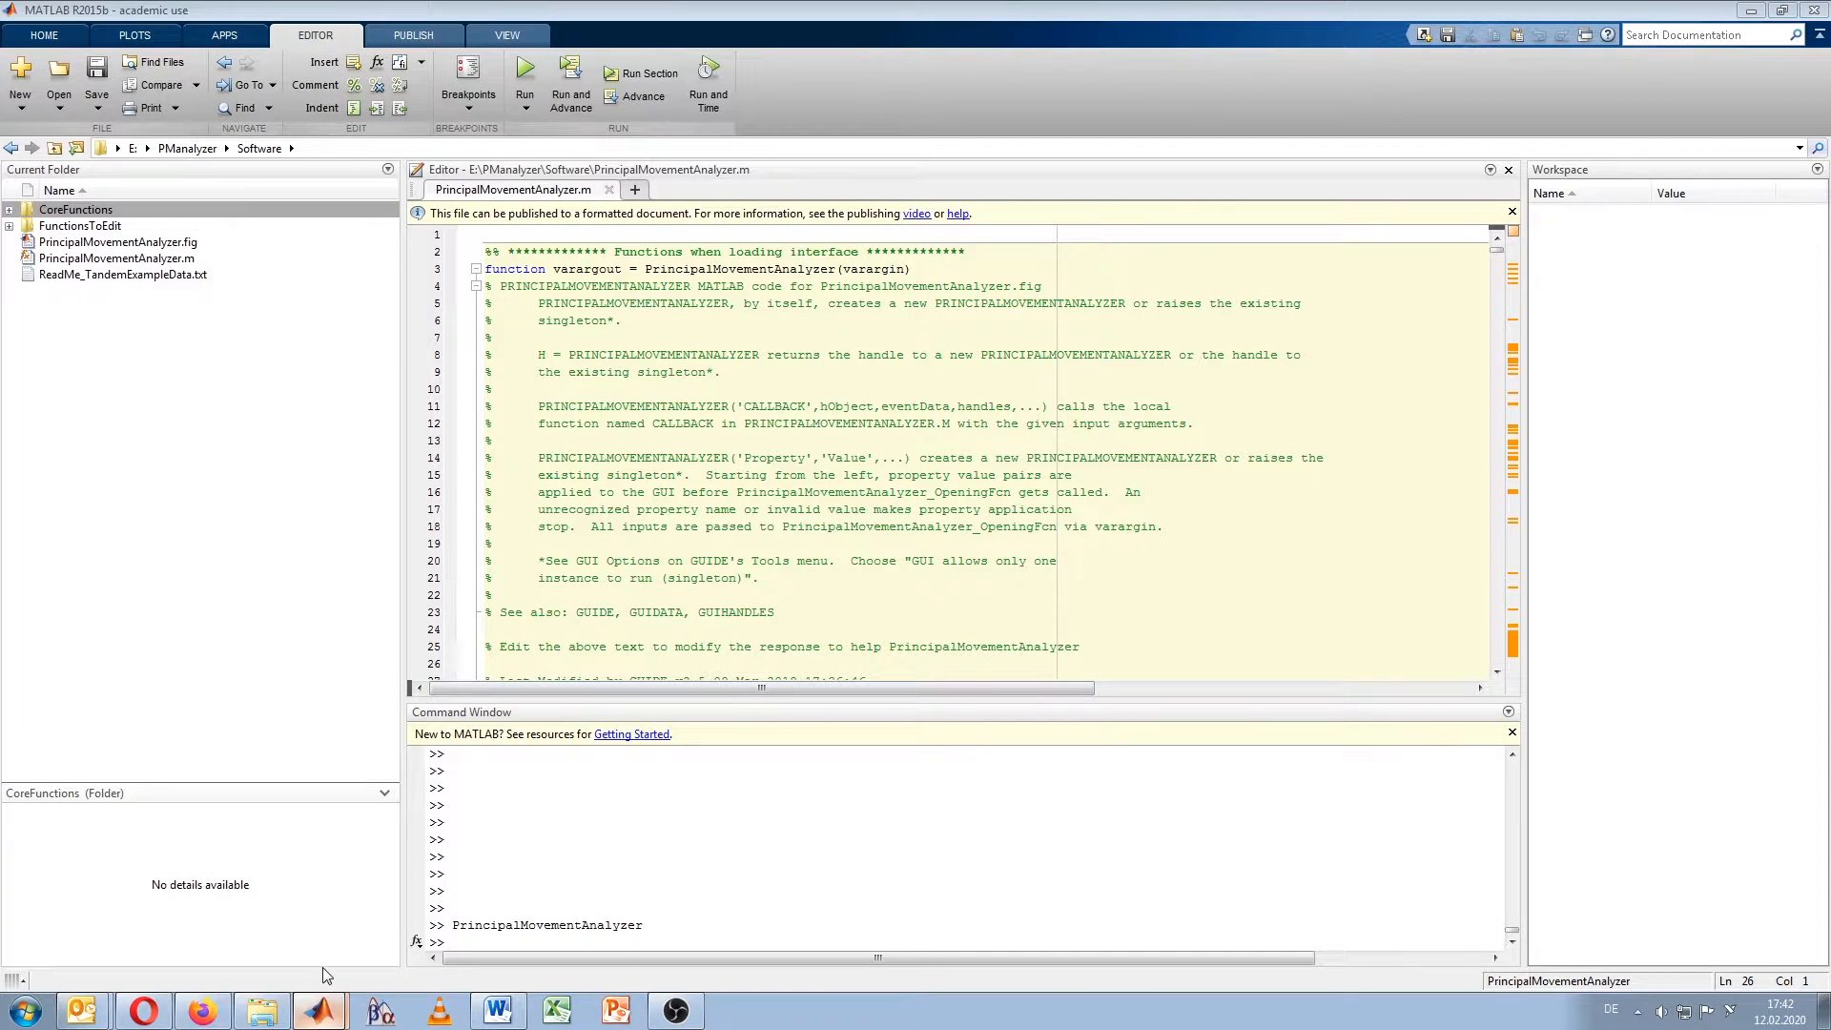
left_click(323, 967)
left_click(1500, 554)
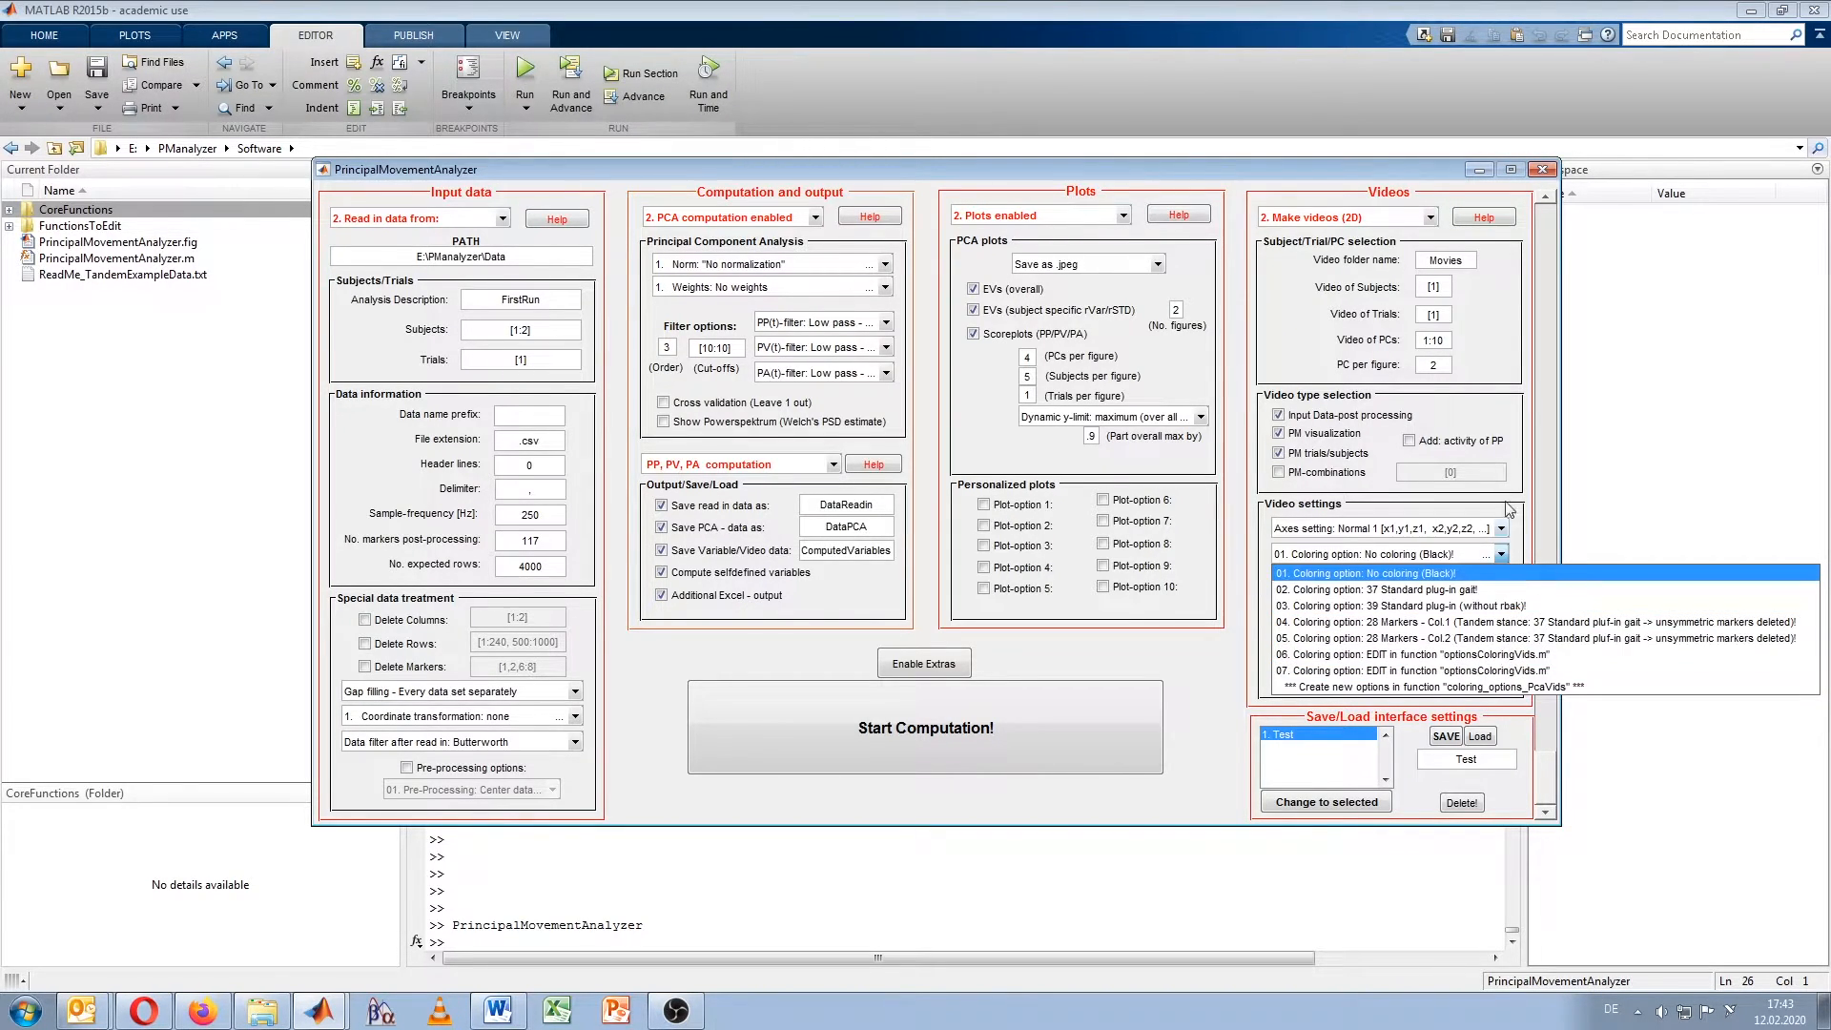
Step: Open optionsColoringVids.m from the FunctionsToEdit folder and check the editable coloring options in the analyzer's video settings
left_click(1480, 169)
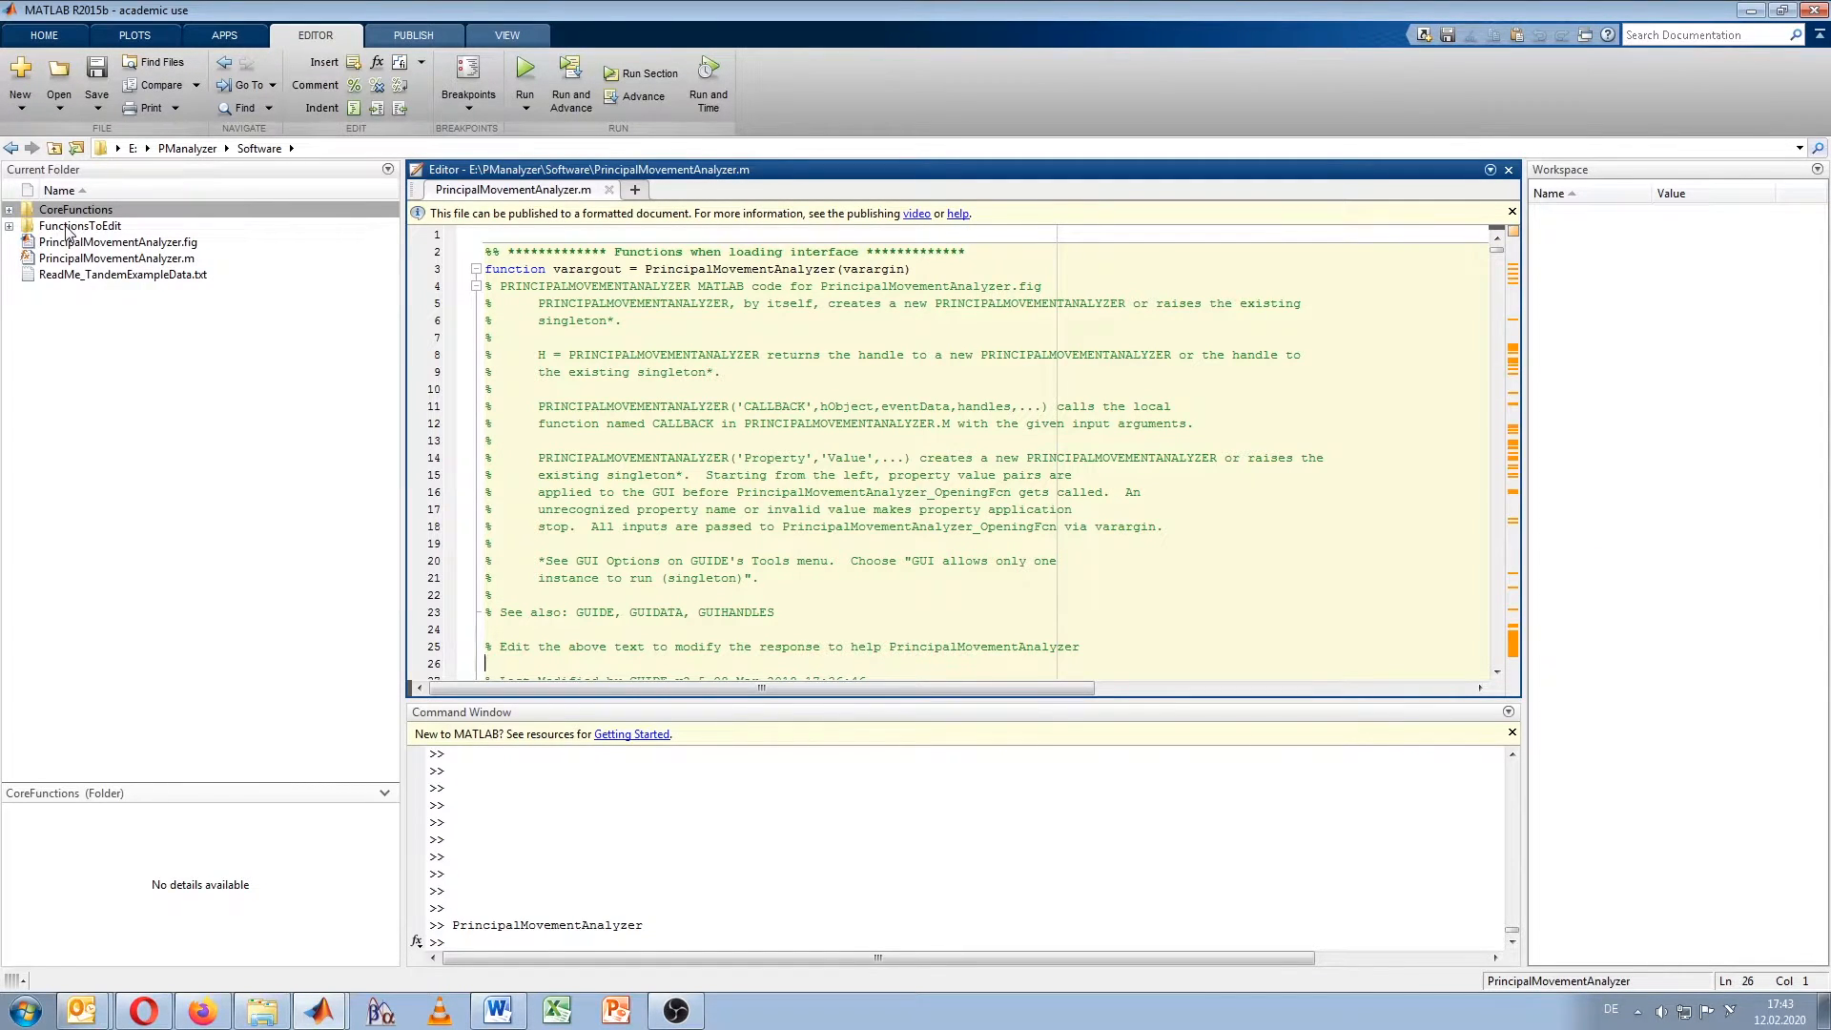
left_click(9, 226)
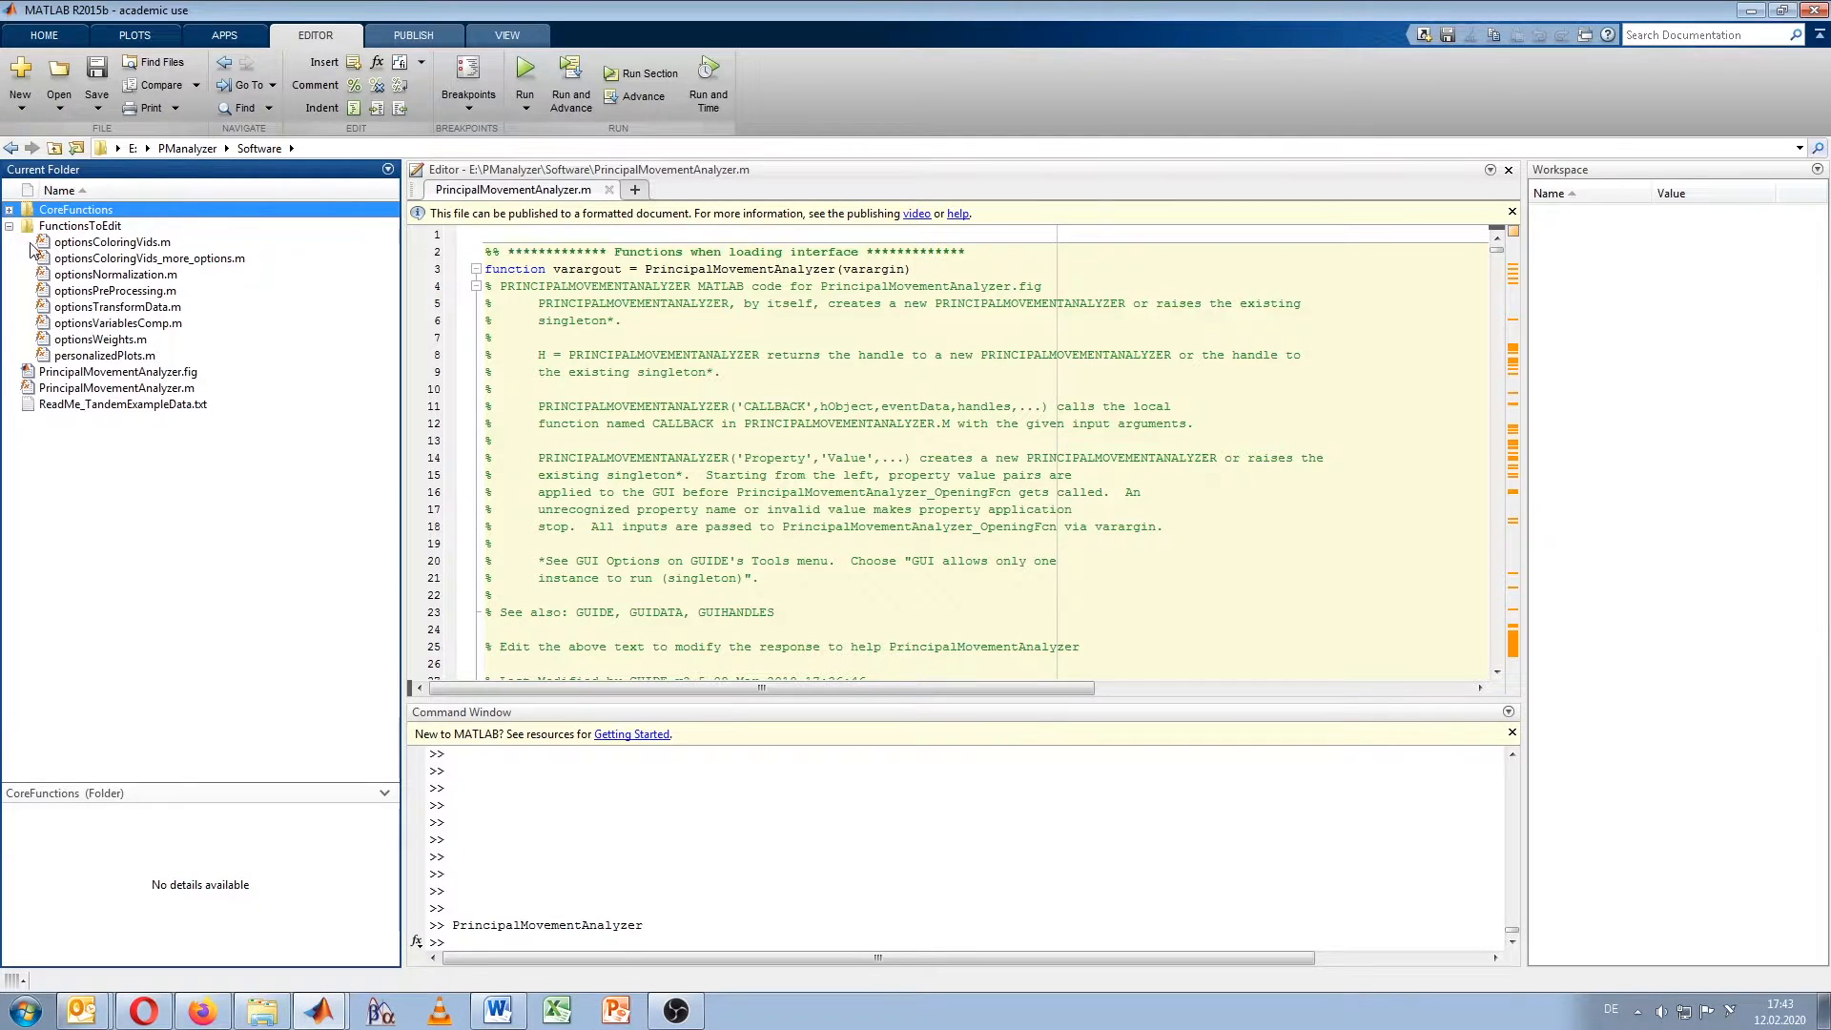
left_click(136, 244)
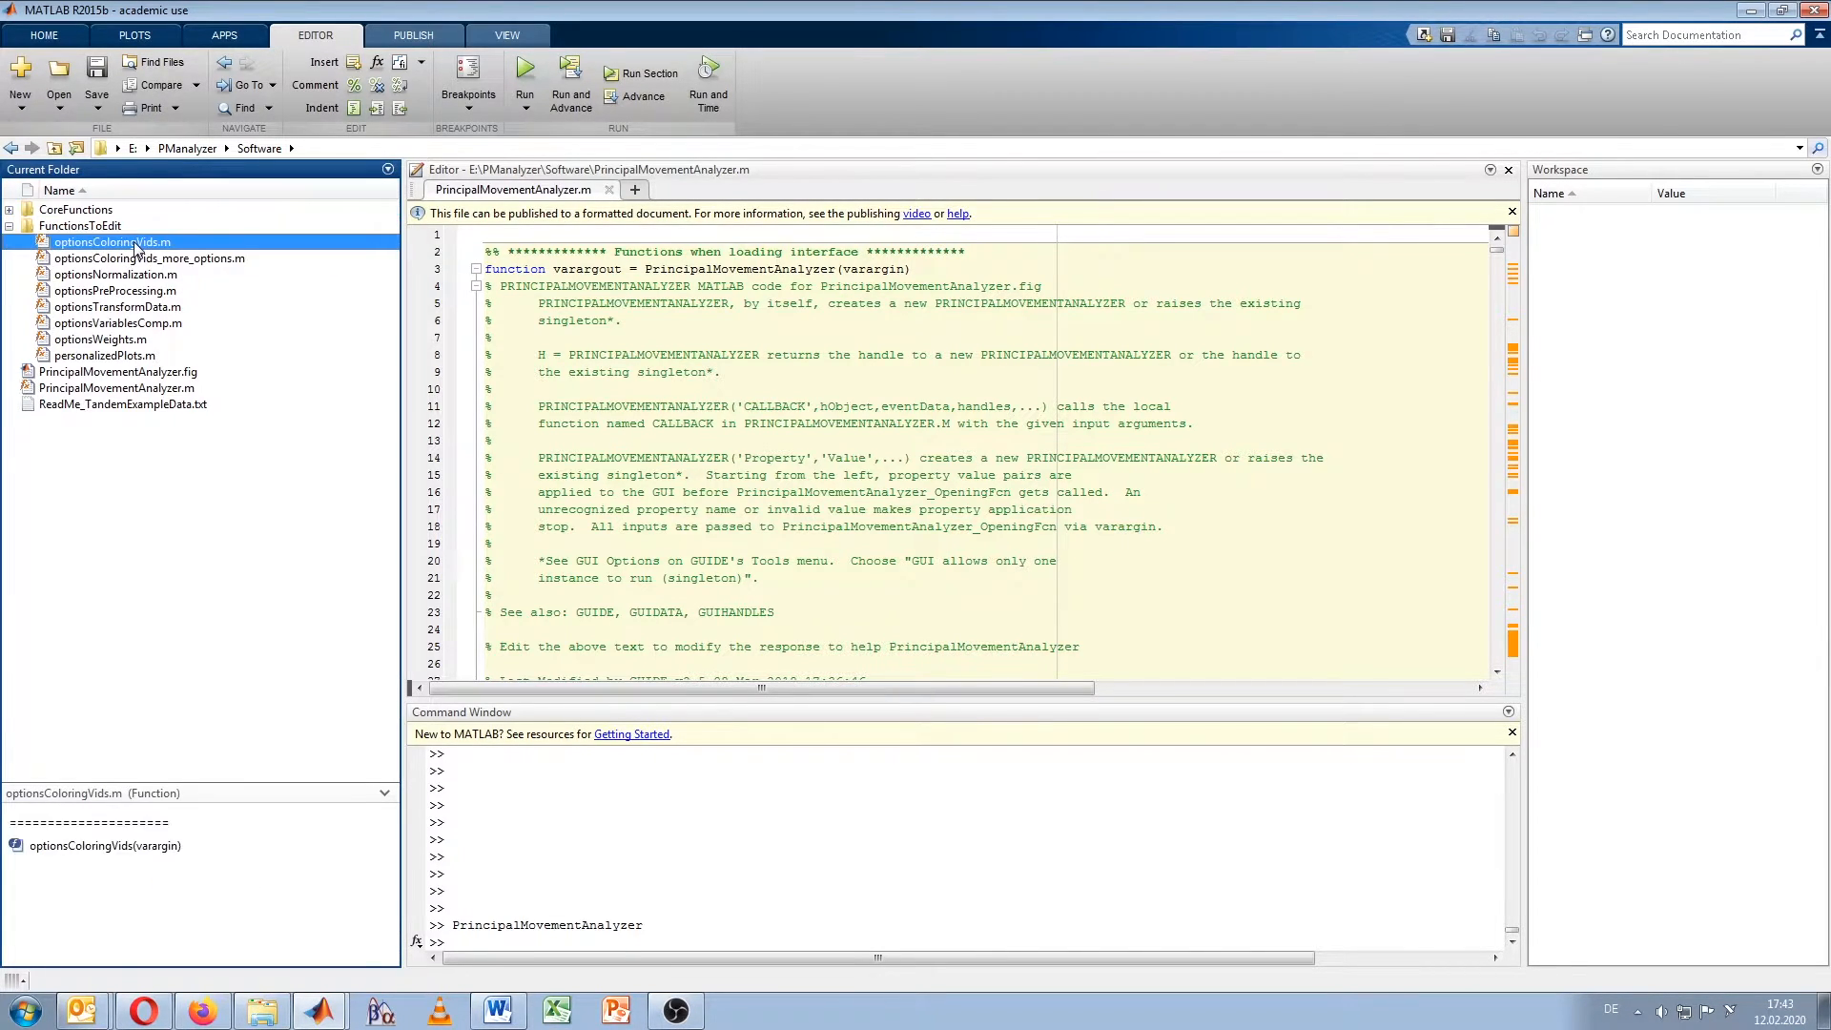
double_click(136, 244)
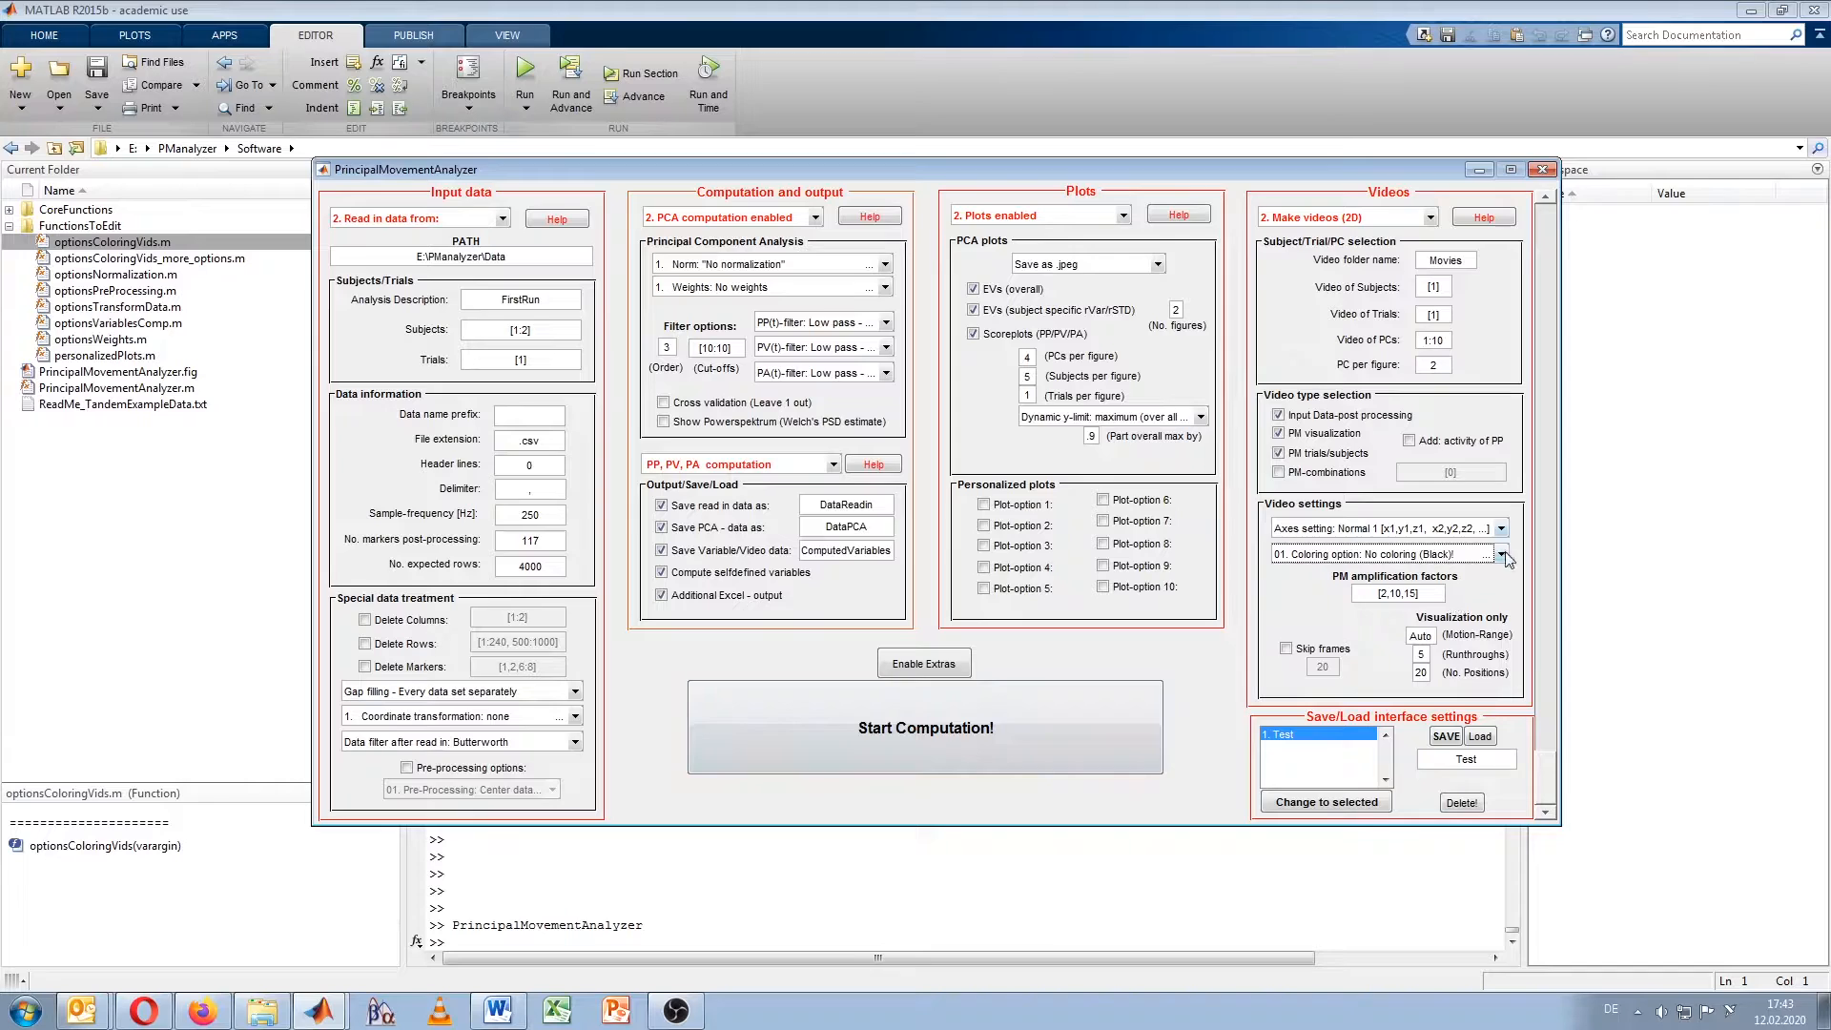
left_click(1503, 555)
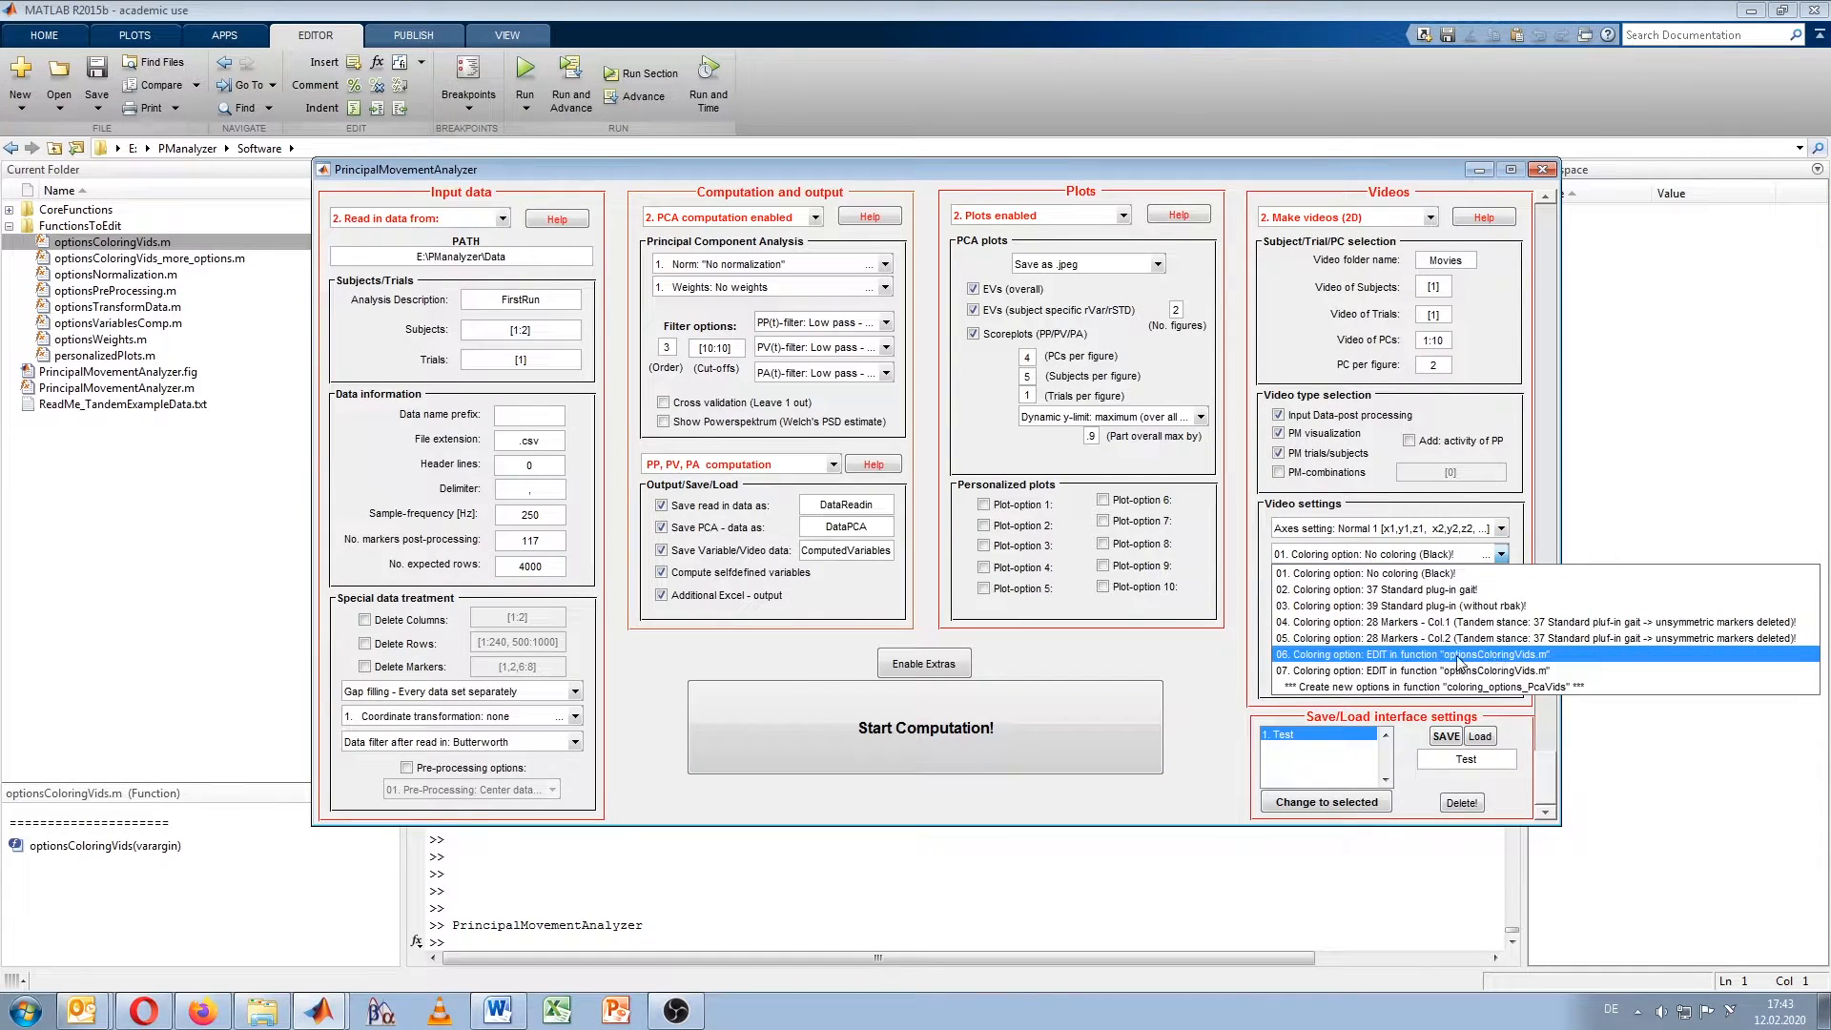
left_click(1479, 170)
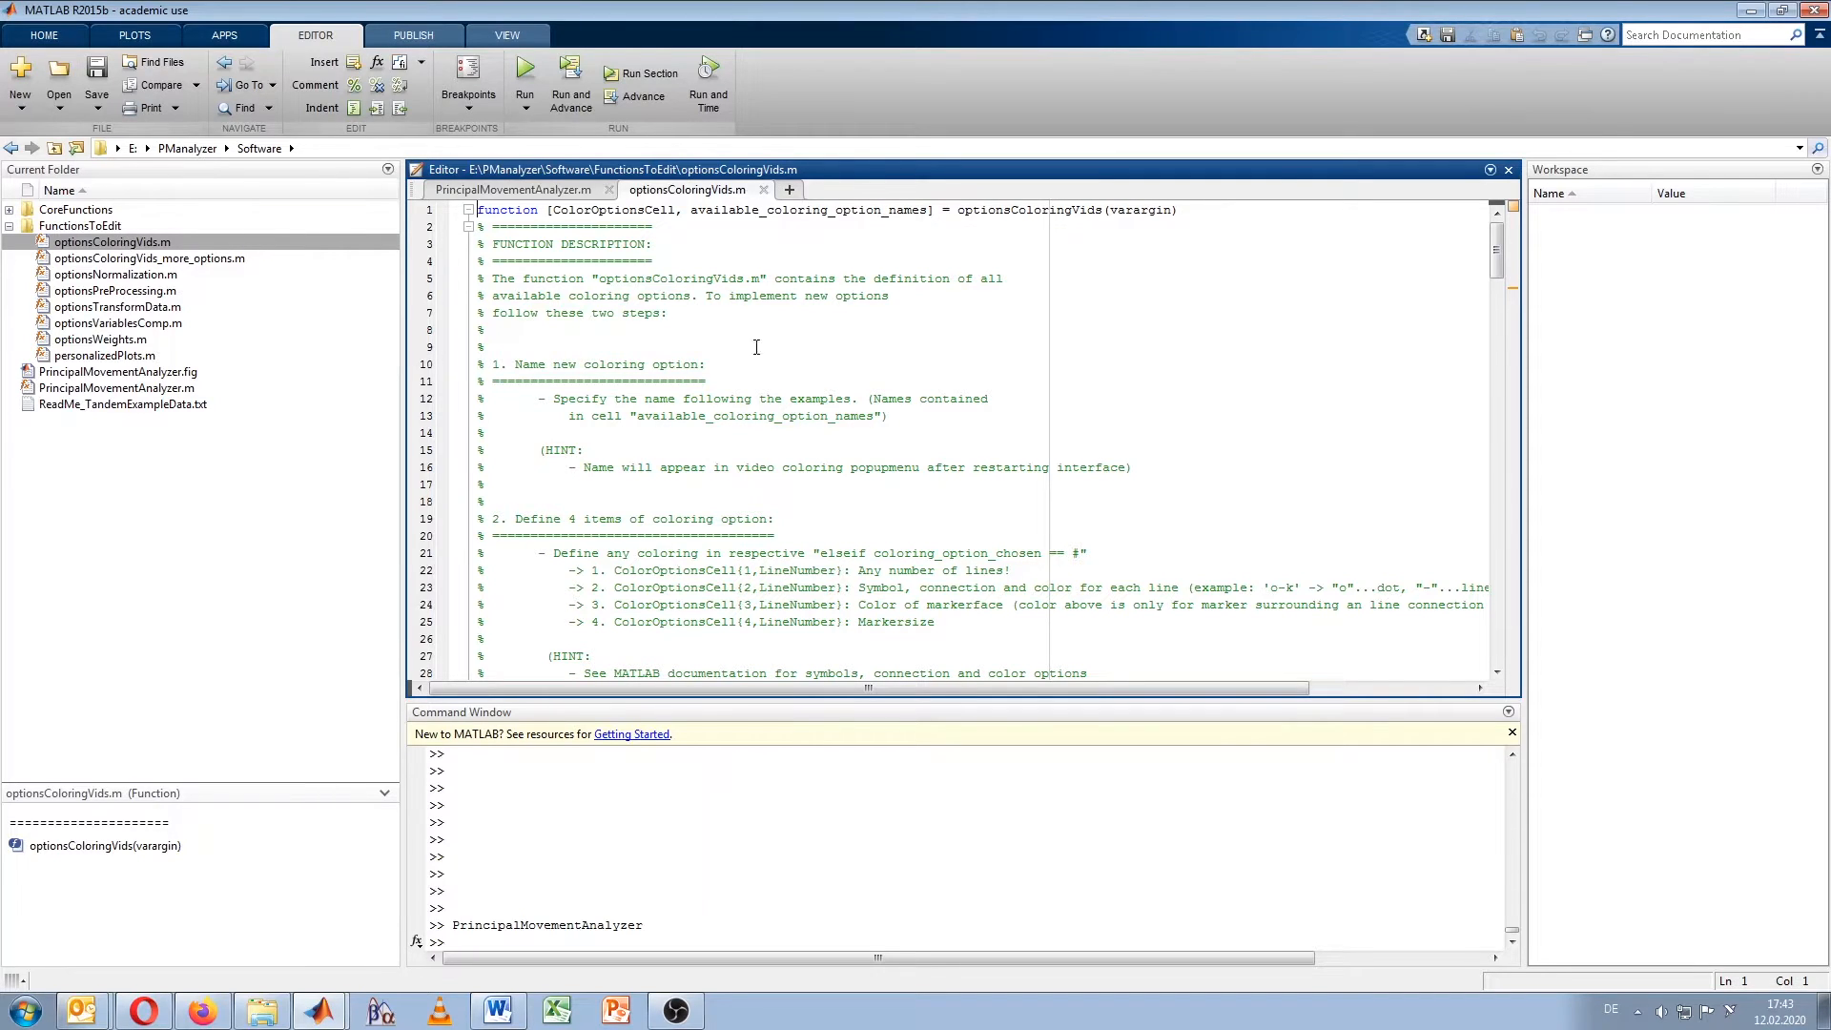
Step: Examine optionsColoringVids.m, including the instructions for new options, the option names and the marker line definitions
left_click(784, 364)
scroll(784, 367, "down", 2)
scroll(783, 366, "down", 6)
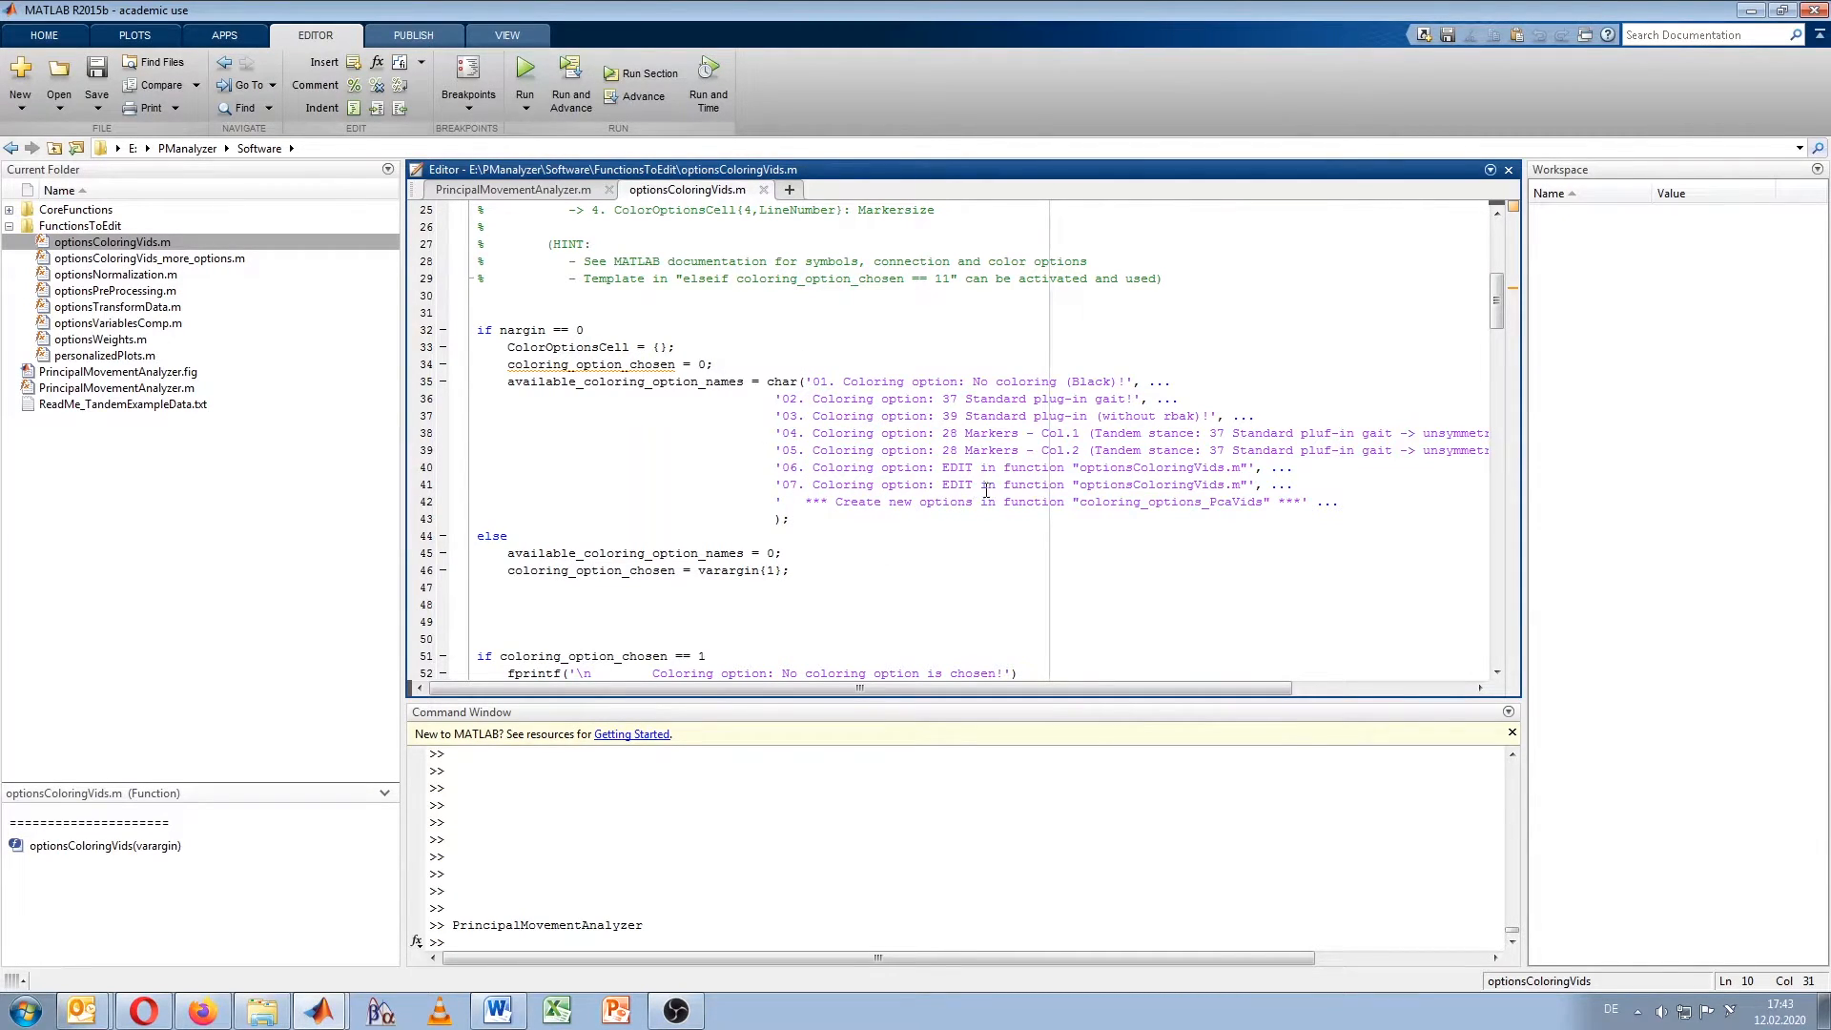
scroll(820, 386, "down", 5)
left_click_drag(749, 541, 485, 399)
left_click(792, 546)
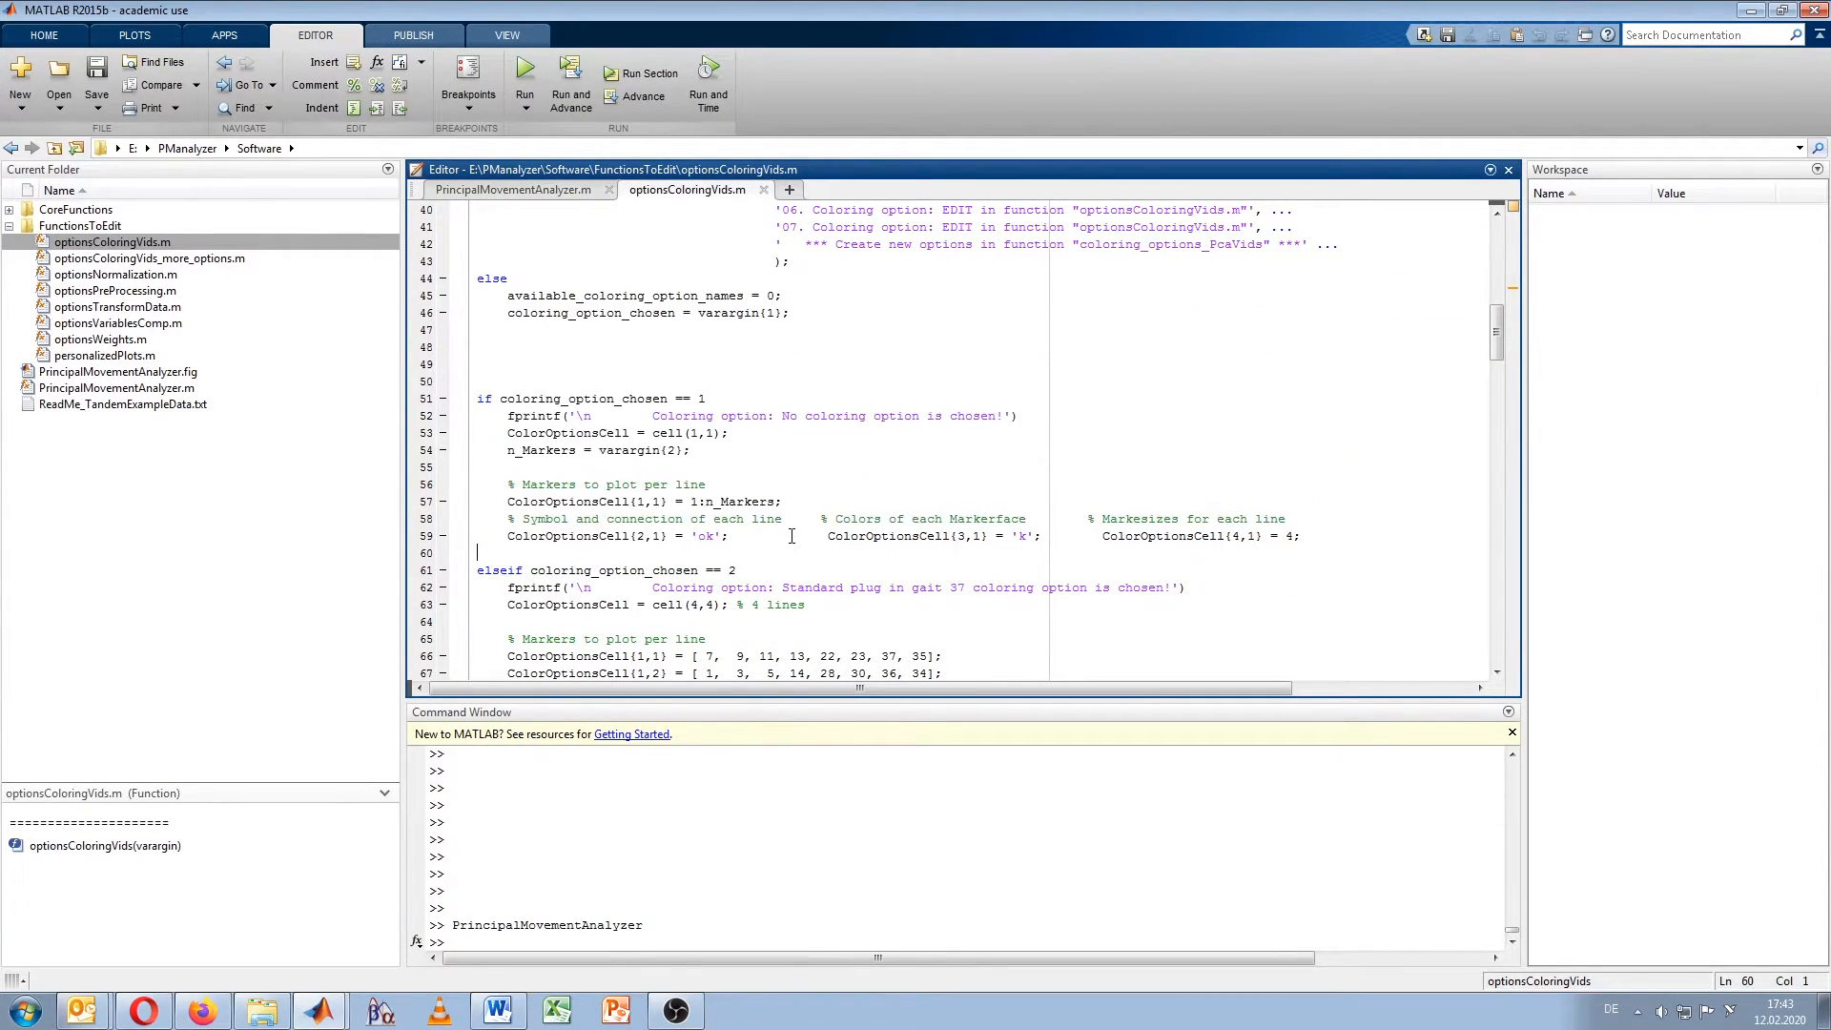
scroll(822, 498, "up", 5)
scroll(730, 421, "down", 9)
scroll(731, 420, "down", 1)
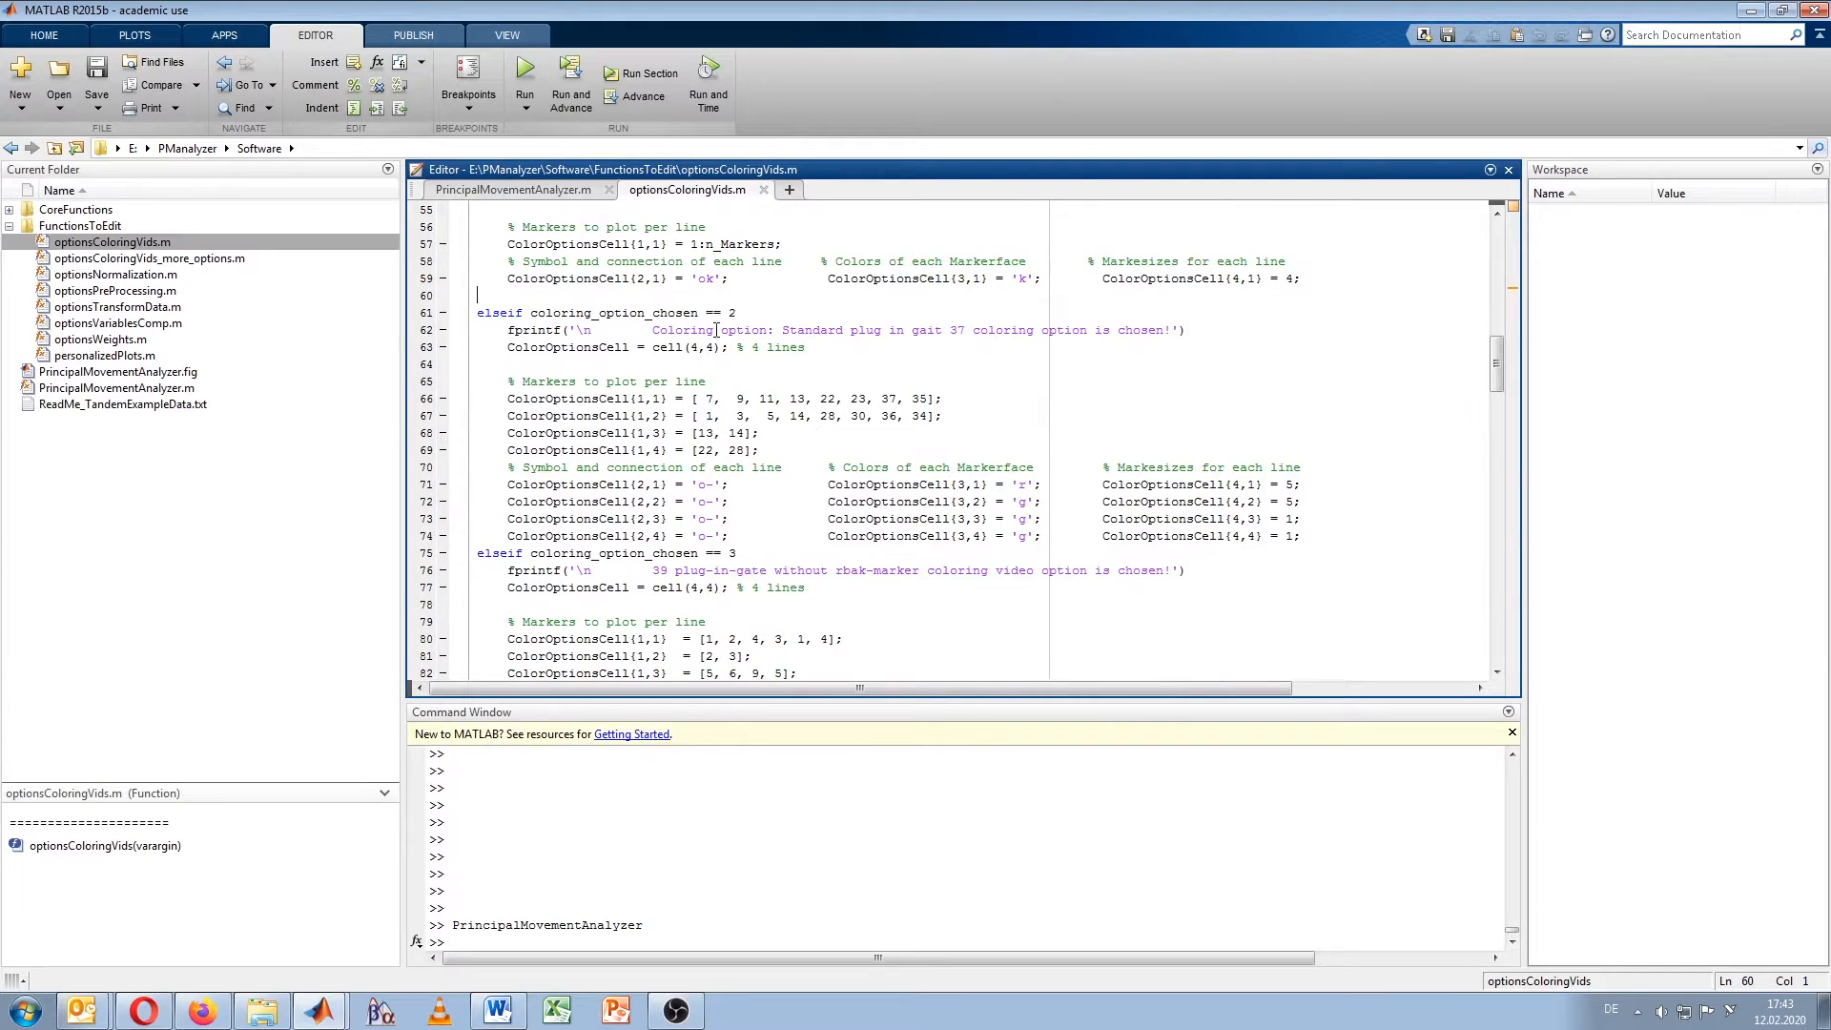
scroll(753, 518, "up", 13)
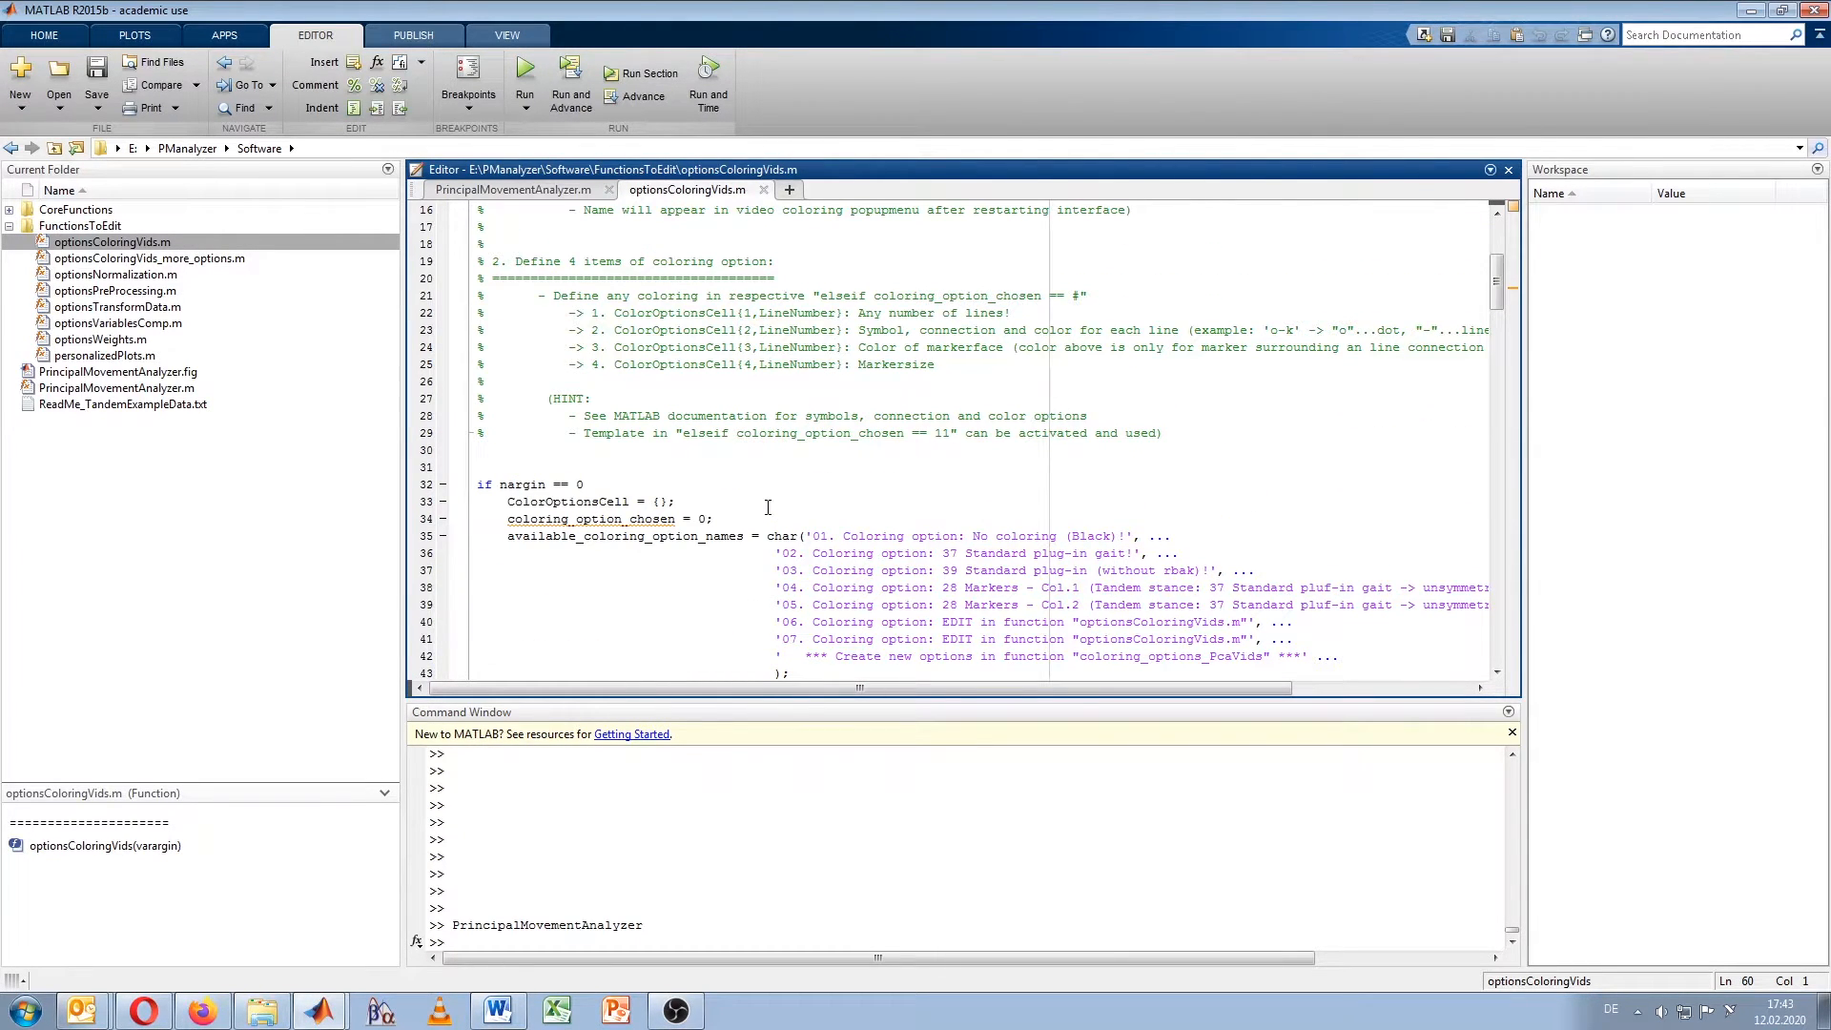
scroll(770, 501, "up", 5)
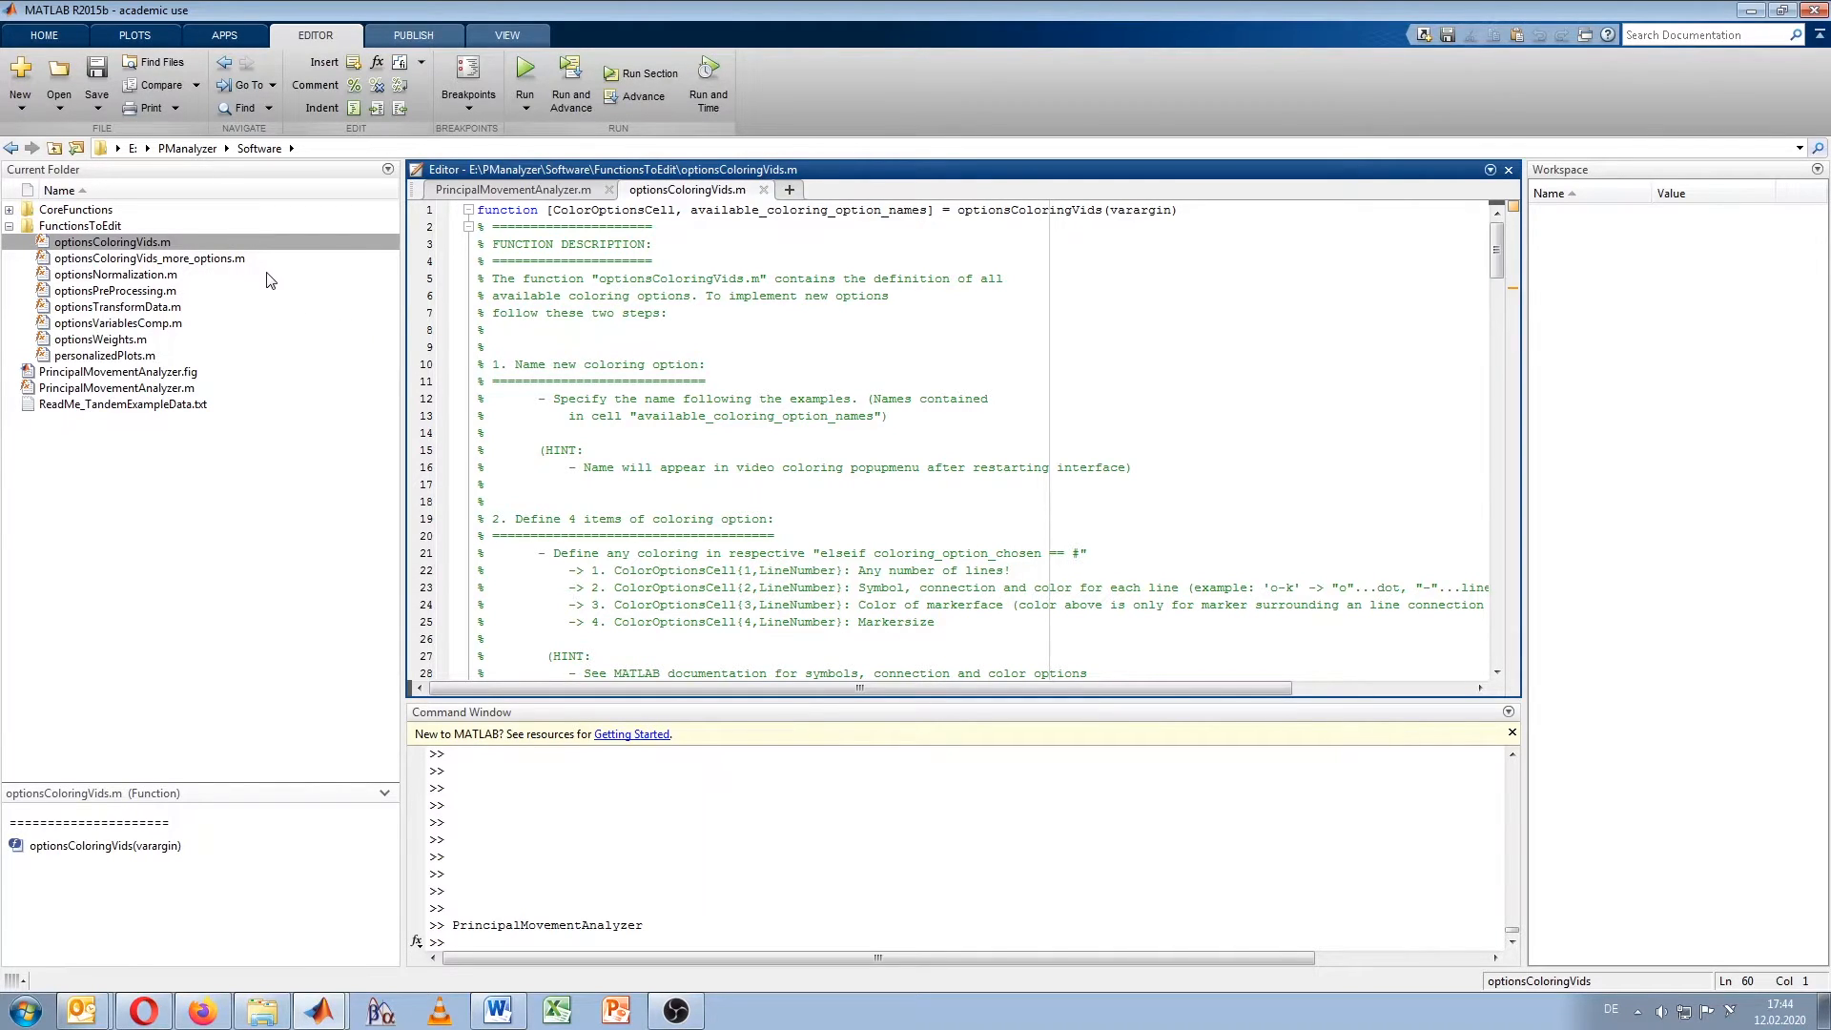
scroll(815, 408, "down", 4)
scroll(811, 420, "down", 1)
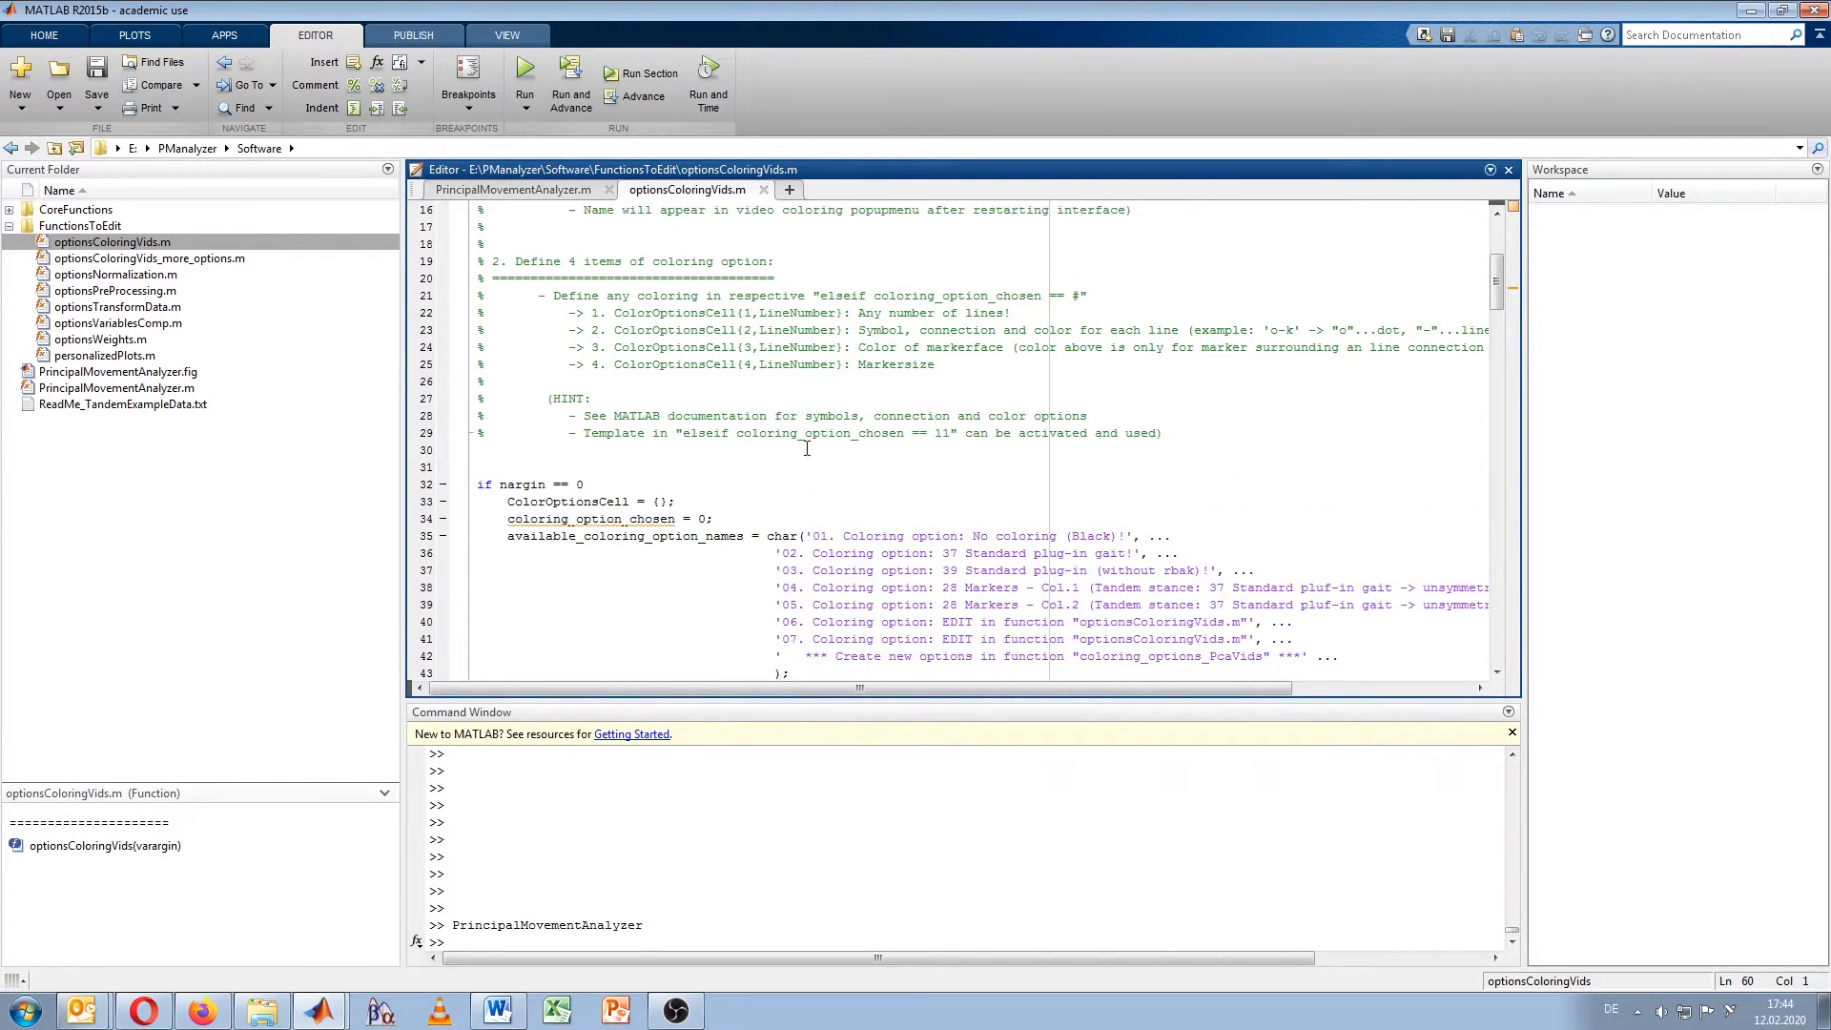
scroll(717, 426, "up", 5)
Step: Open optionsColoringVids_more_options.m and review its instructions and list of coloring option names
double_click(204, 257)
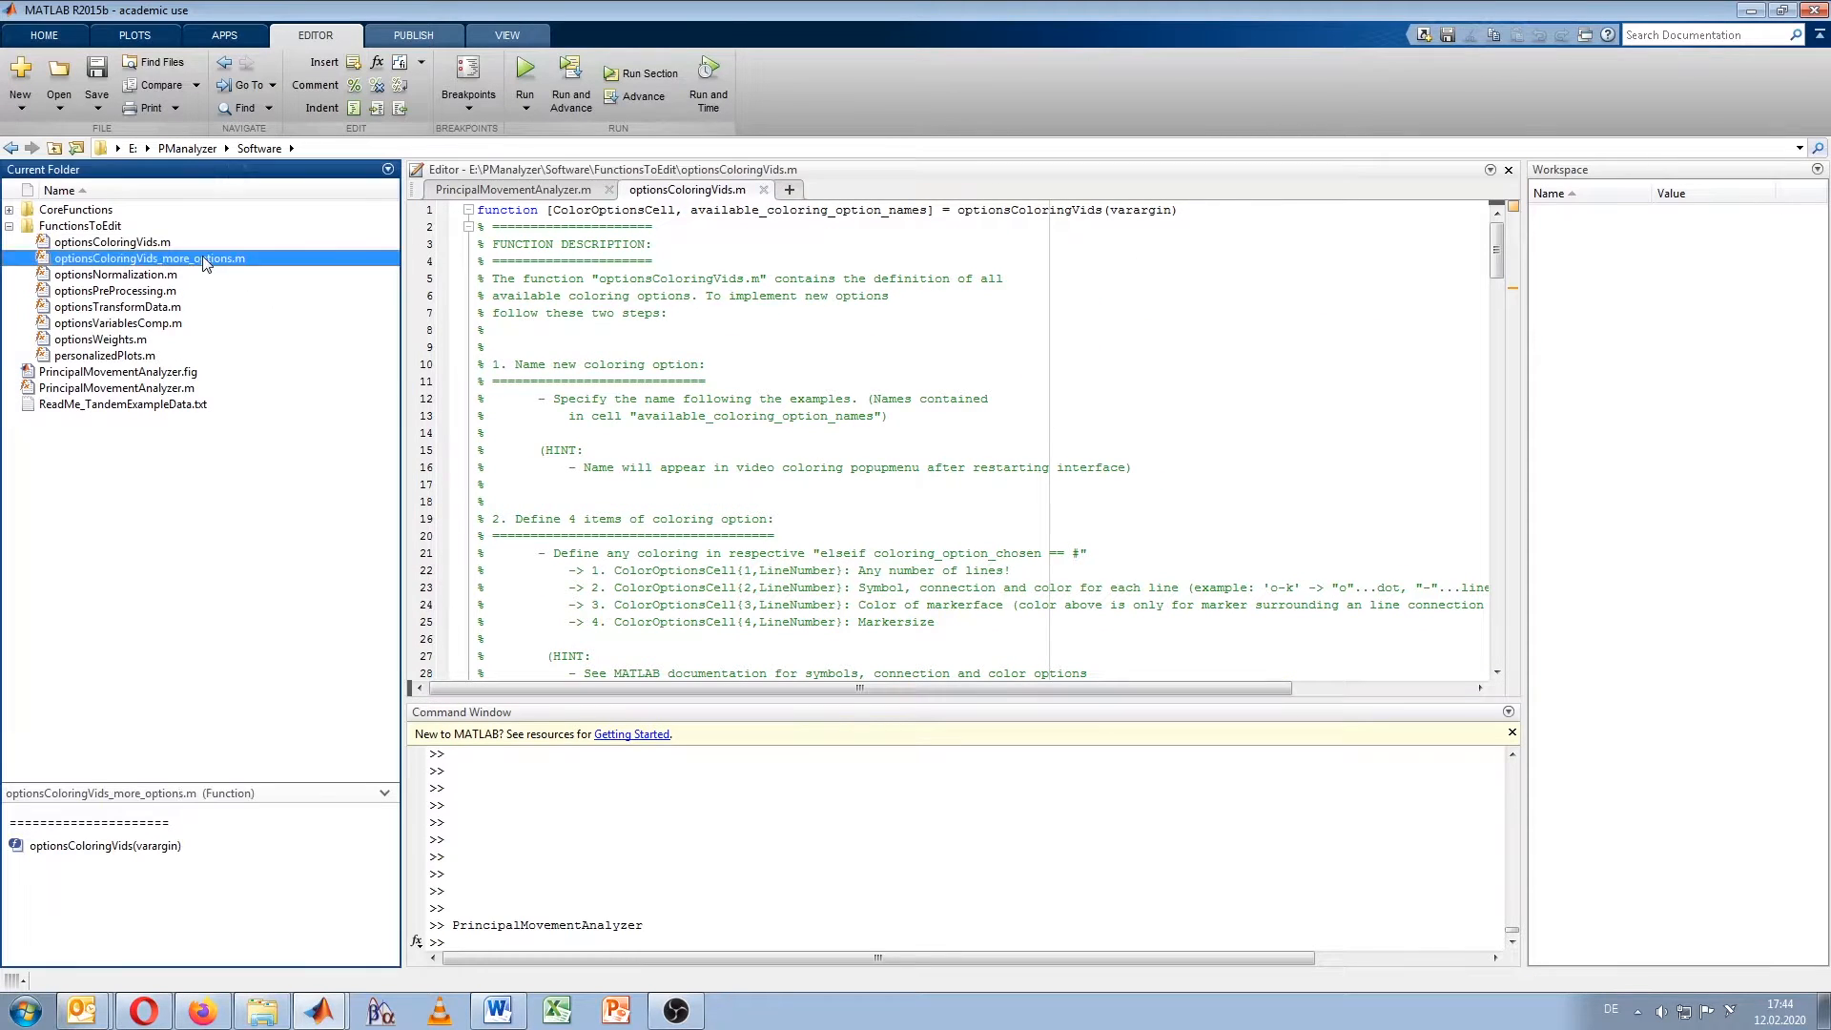
scroll(811, 282, "down", 6)
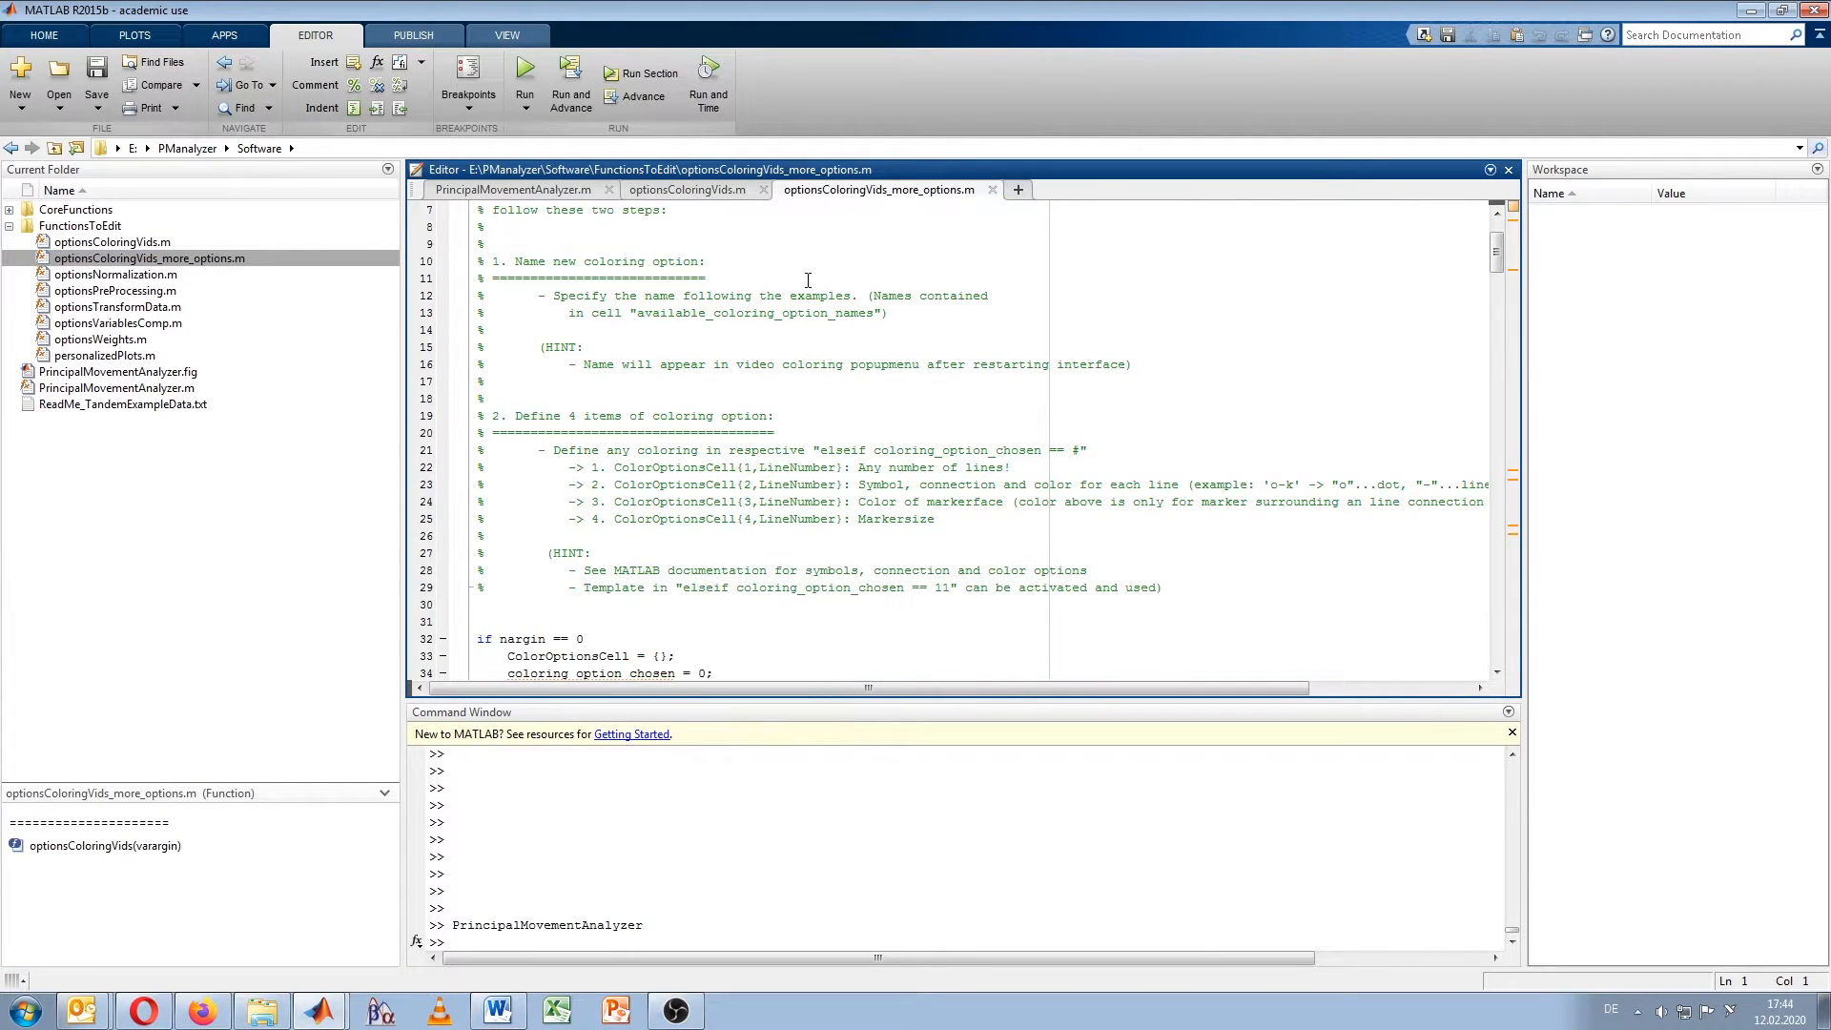
scroll(828, 289, "up", 6)
scroll(827, 289, "down", 2)
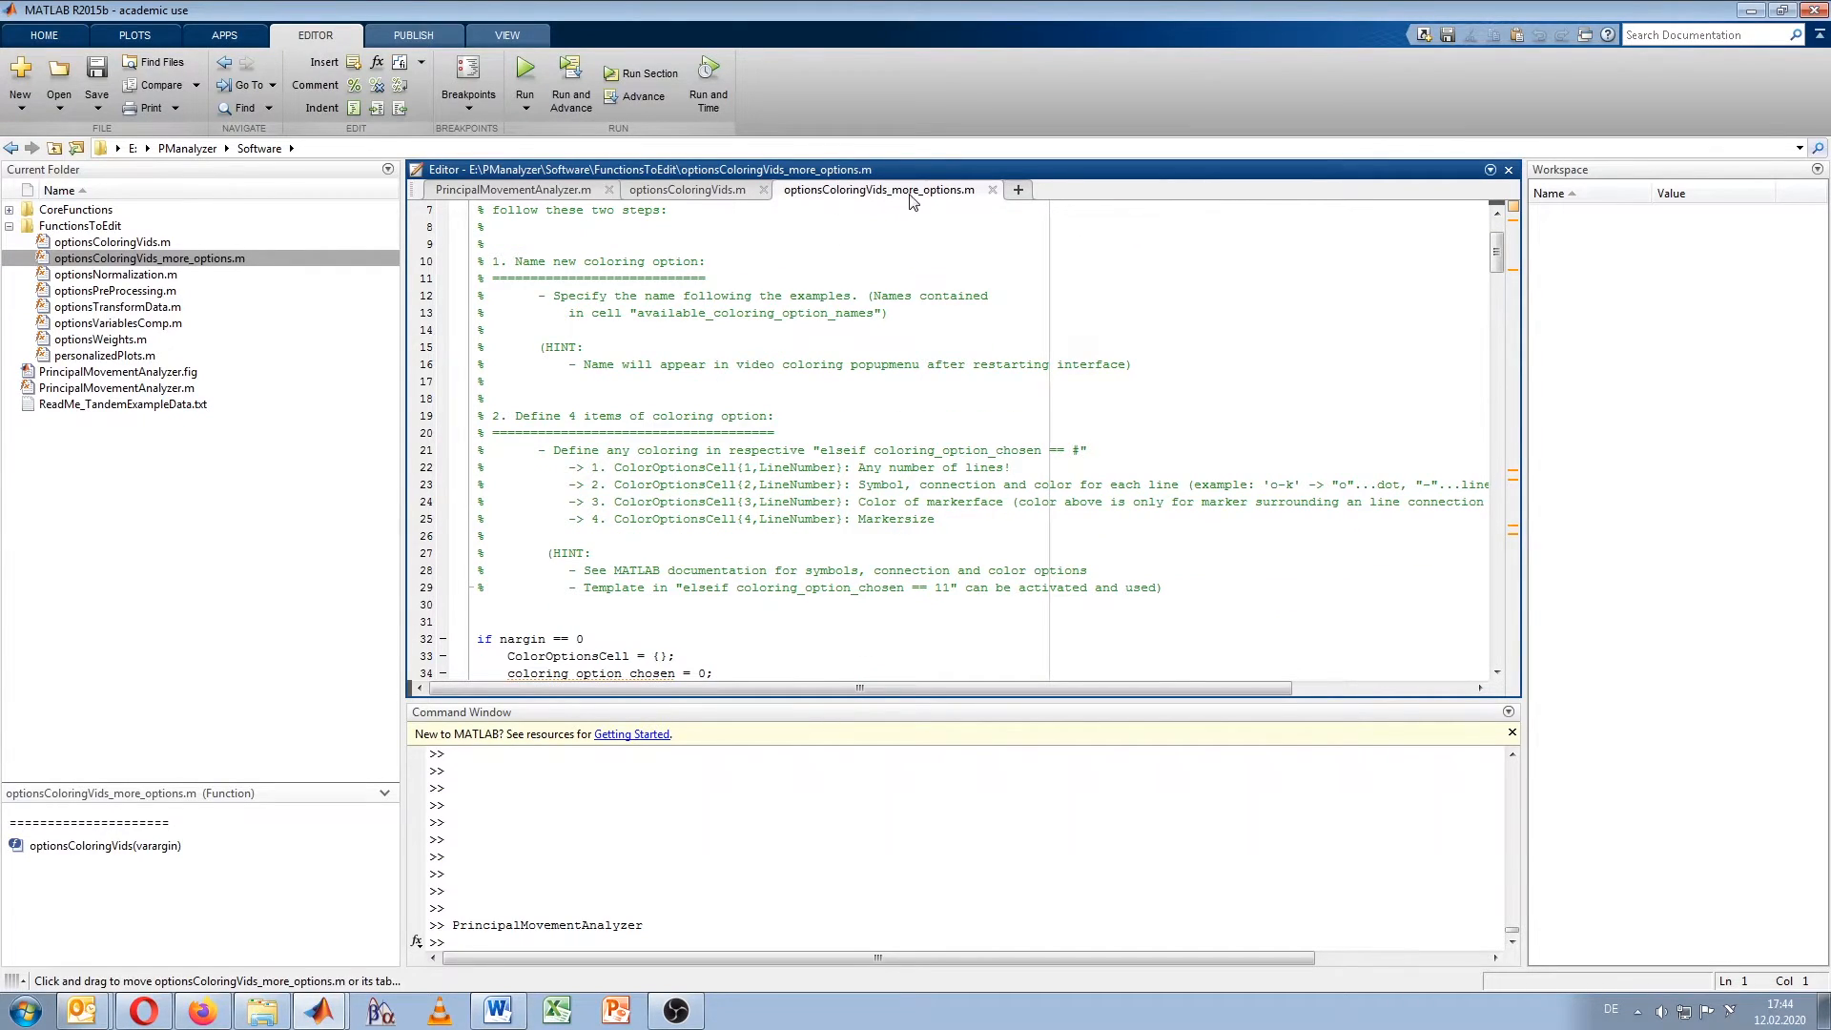
scroll(896, 291, "down", 4)
scroll(896, 290, "down", 3)
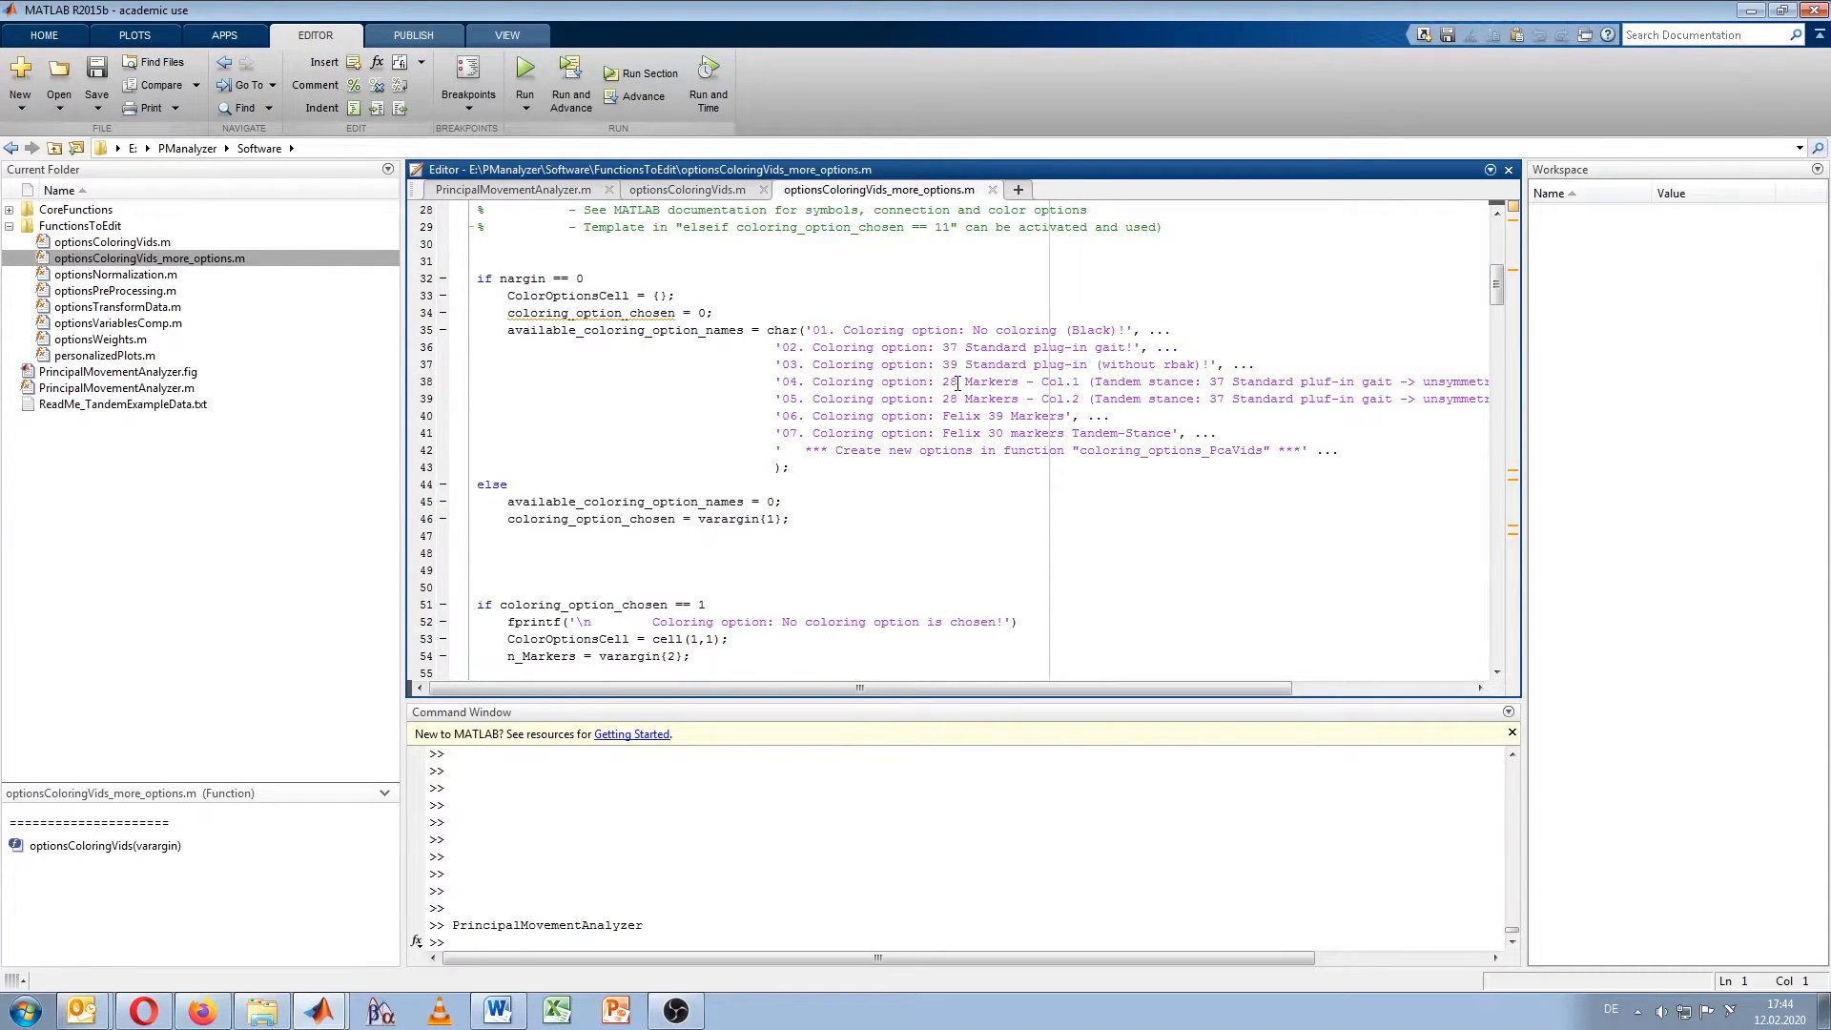
Step: Examine the markers plotted per line in the definition of coloring option 6
left_click(804, 422)
scroll(859, 419, "down", 18)
scroll(881, 420, "down", 20)
scroll(880, 419, "down", 1)
scroll(762, 337, "down", 1)
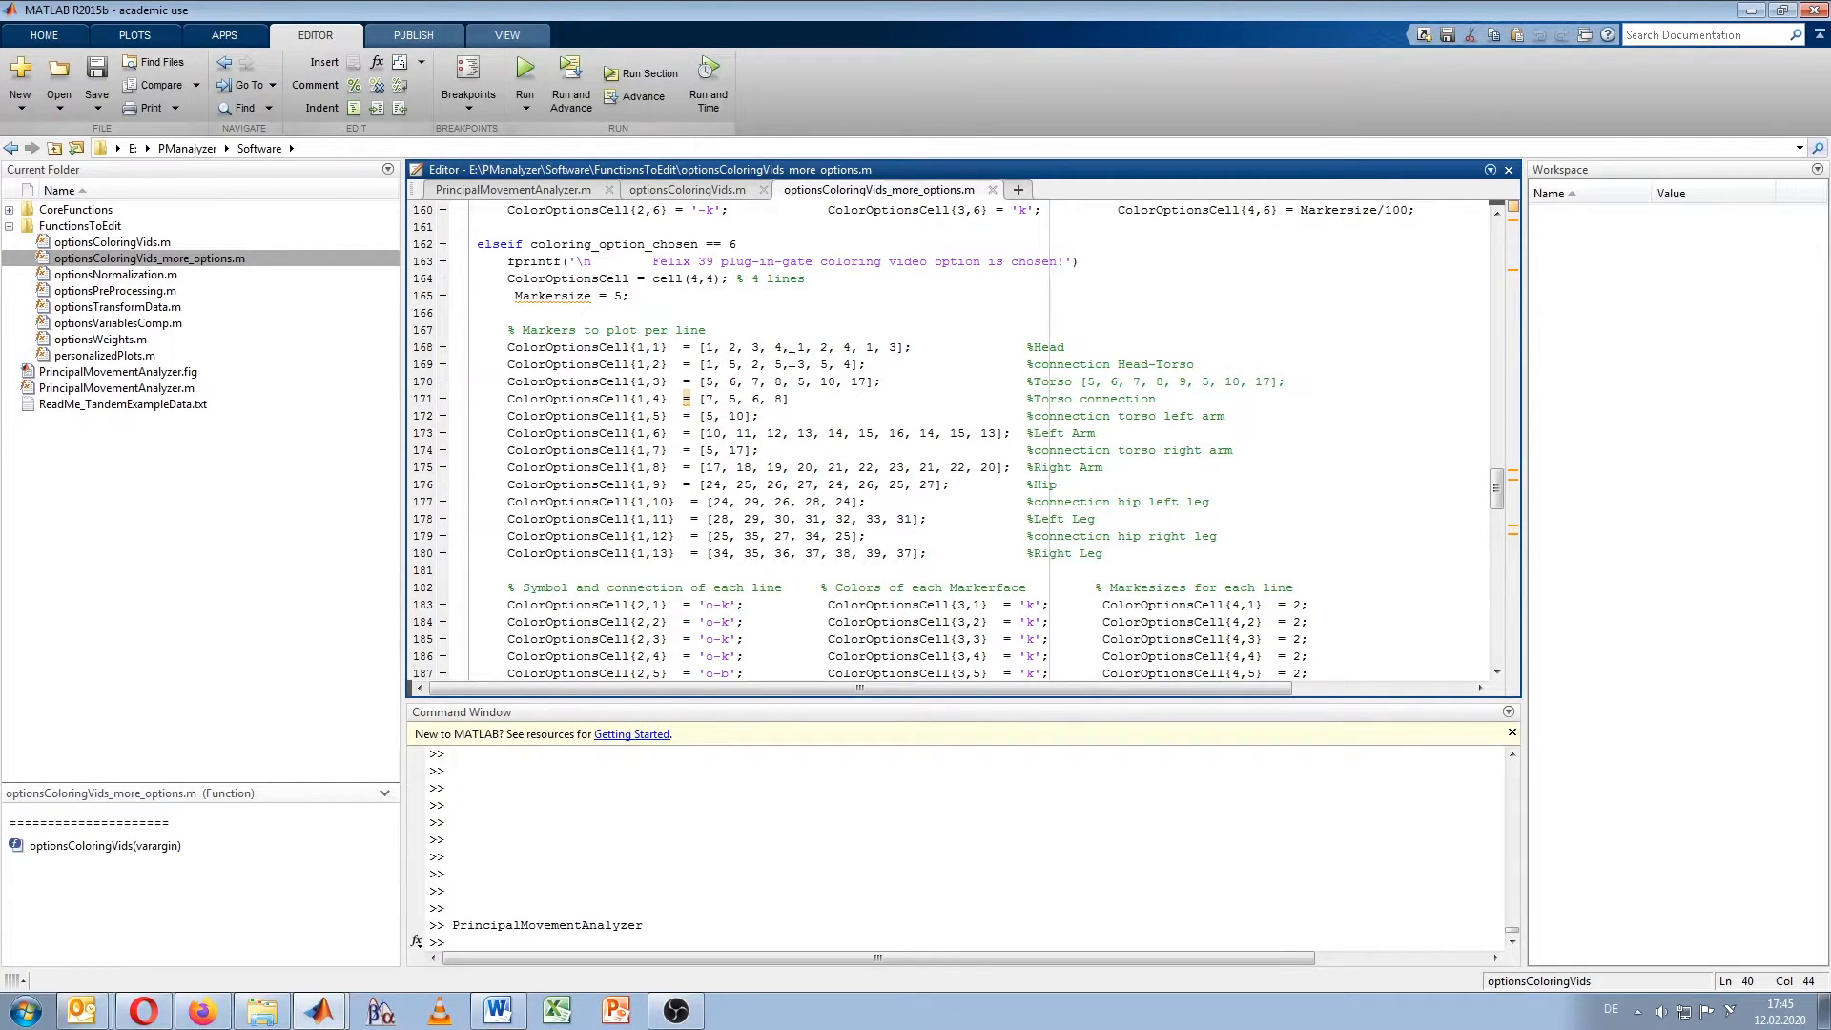
scroll(628, 535, "down", 4)
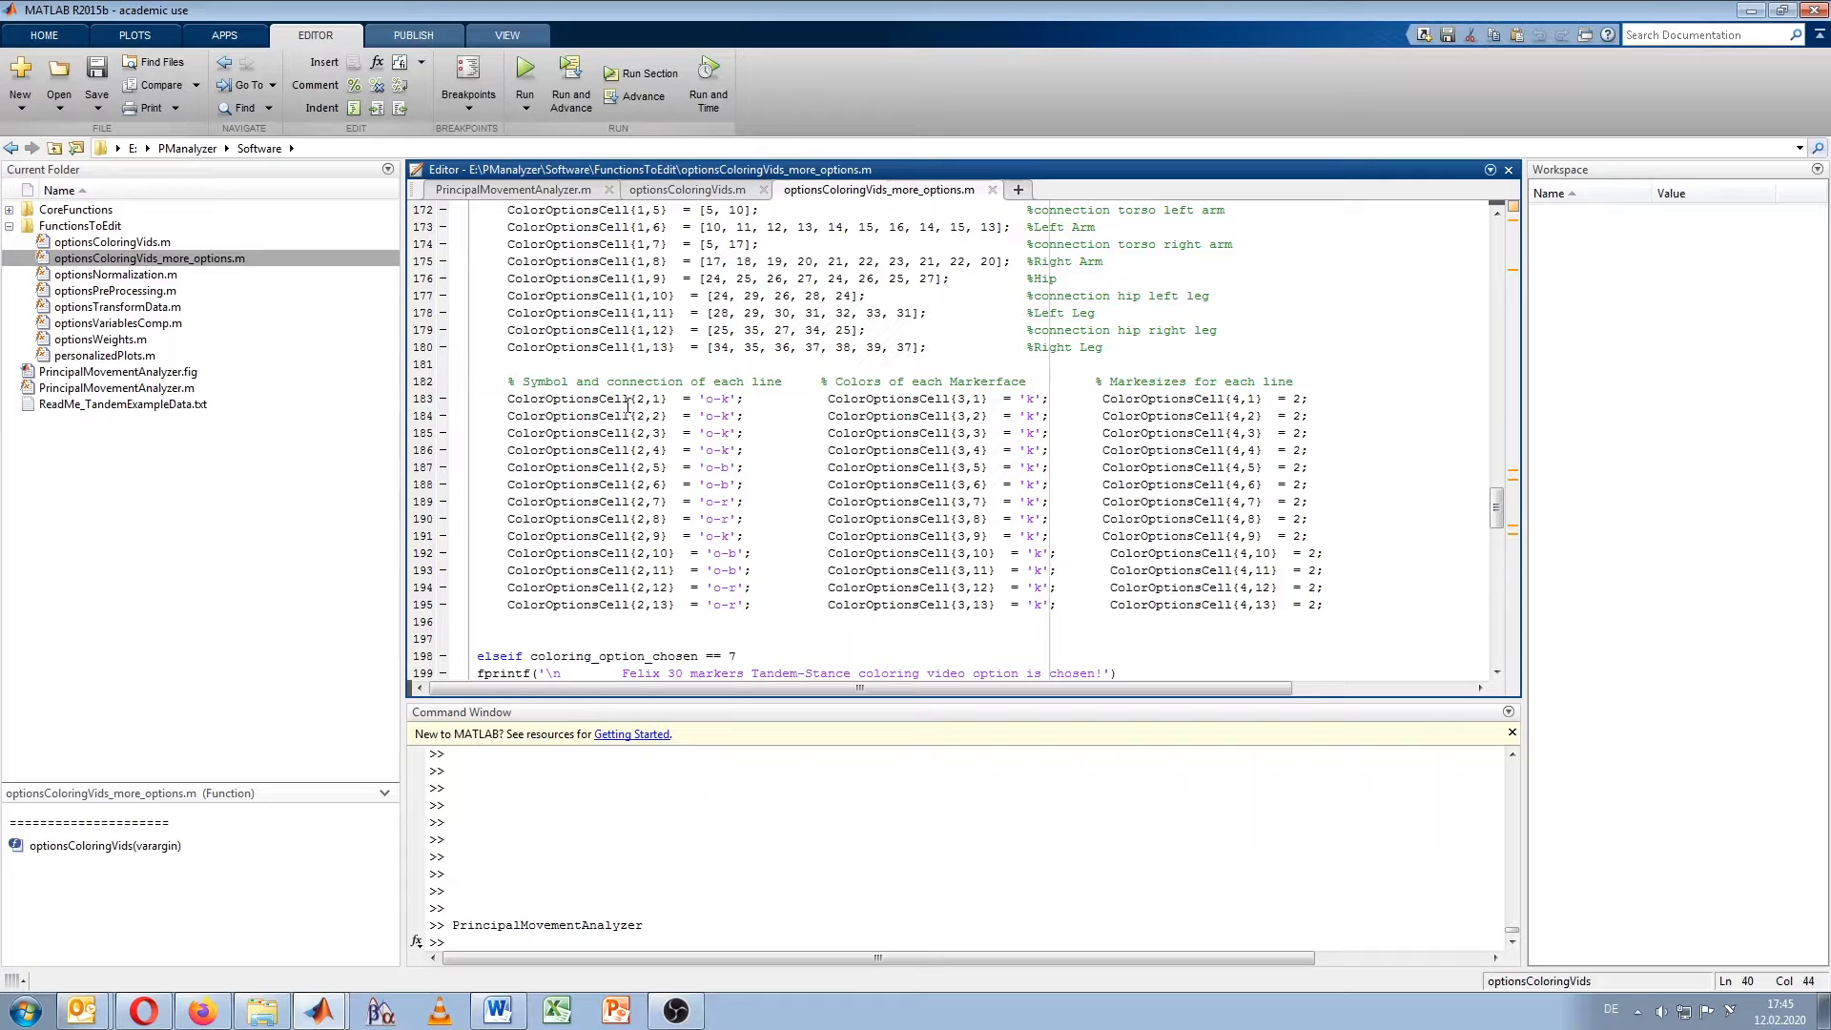
Step: Examine how coloring option 6 assigns symbols, connections, colors and marker sizes to each marker line
left_click(725, 399)
left_click(627, 467)
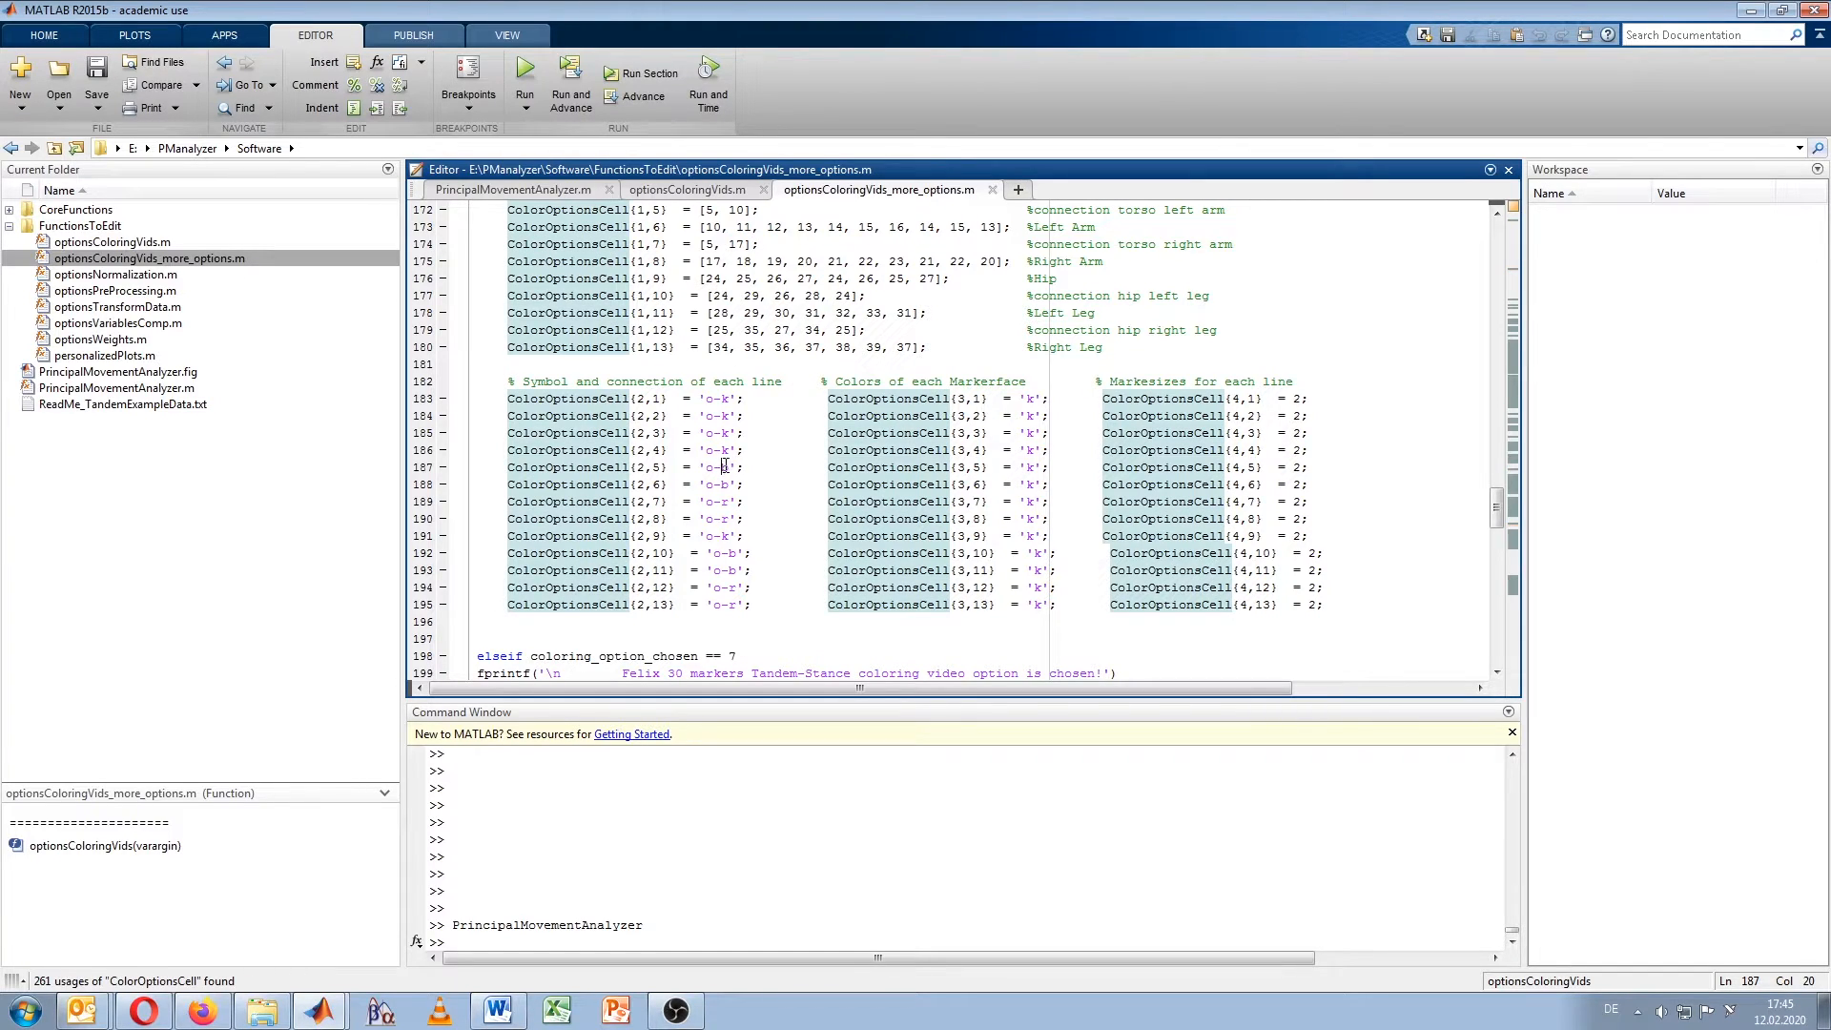
left_click(738, 417)
left_click(719, 400)
scroll(720, 400, "up", 2)
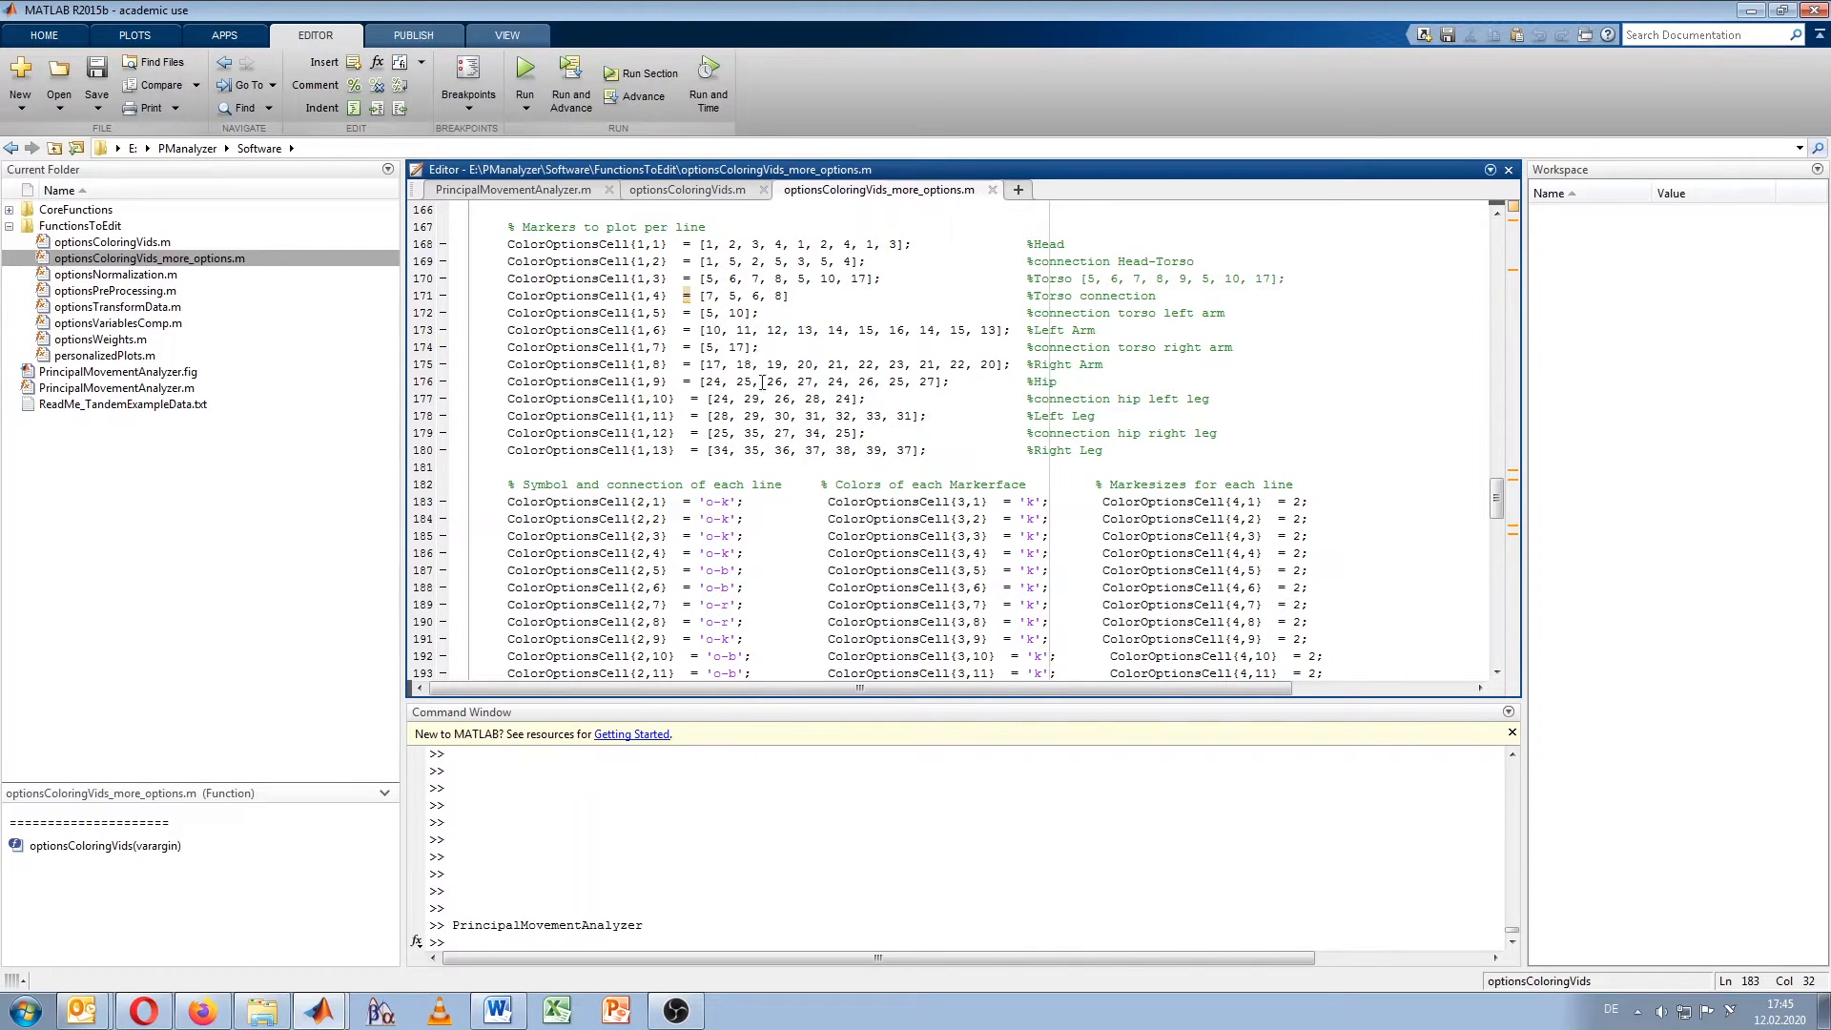
left_click_drag(508, 244, 1254, 278)
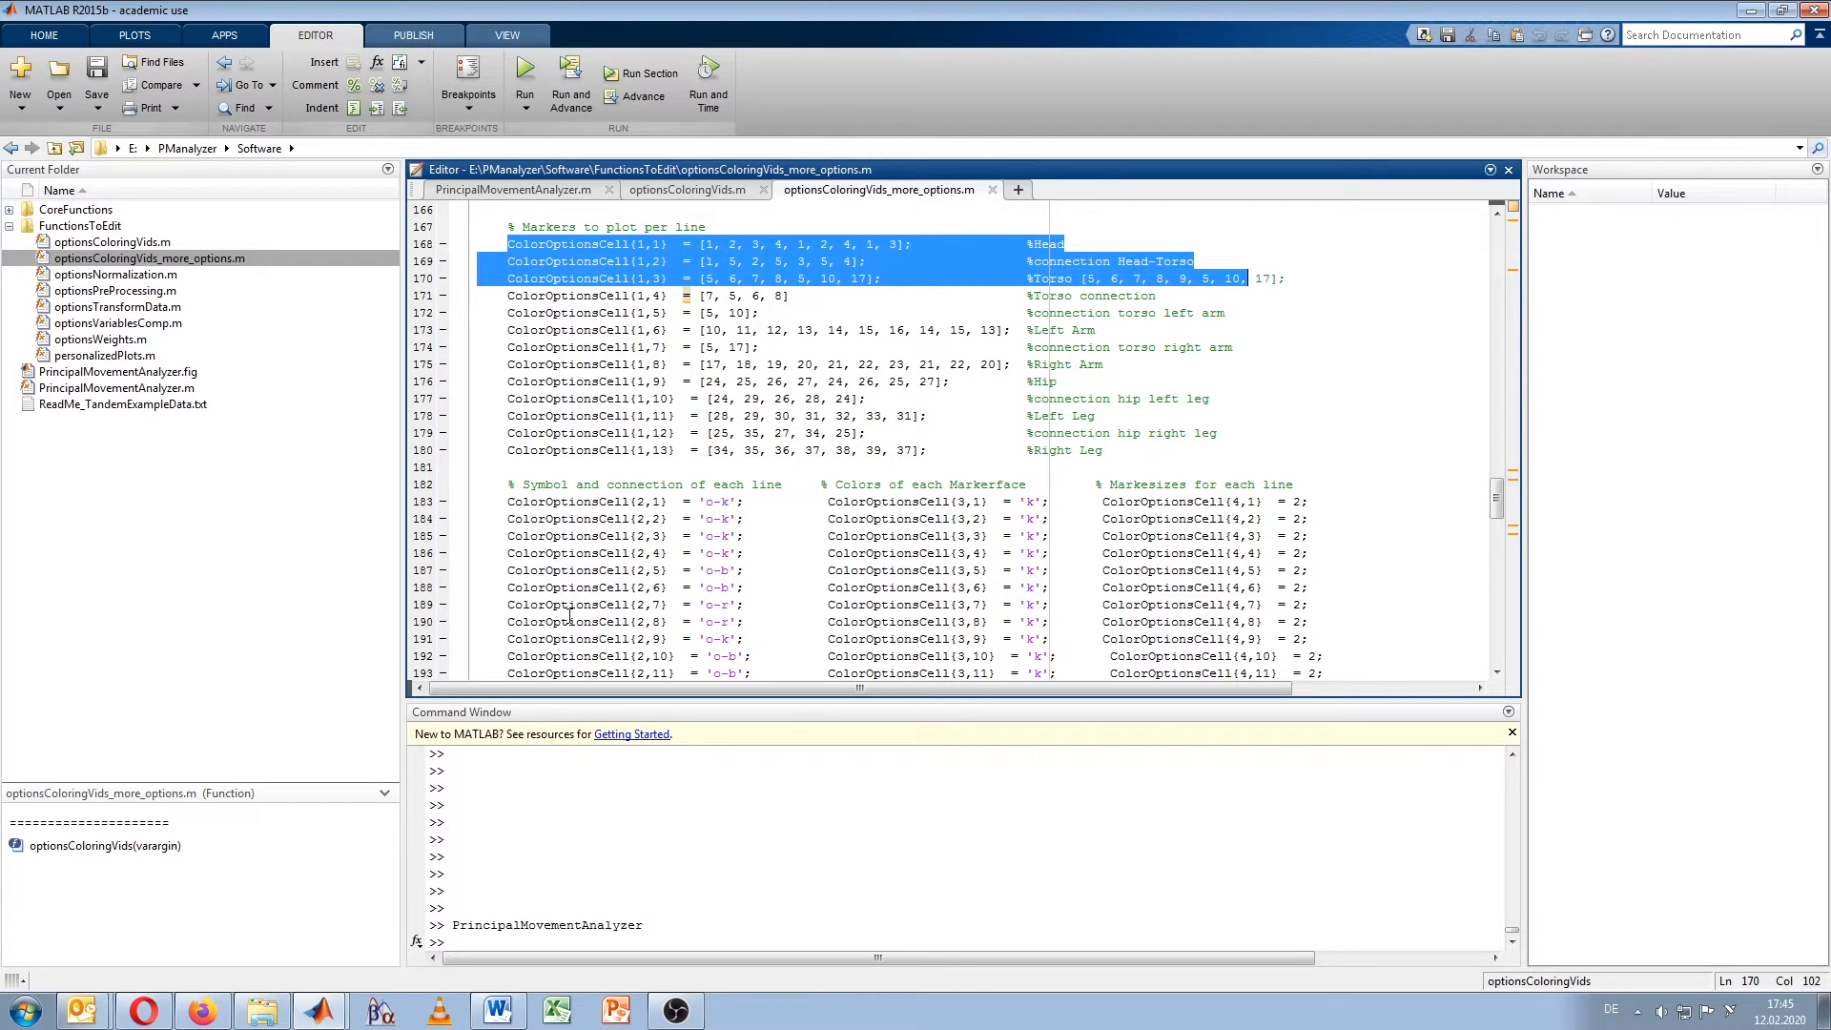
left_click_drag(499, 502, 740, 537)
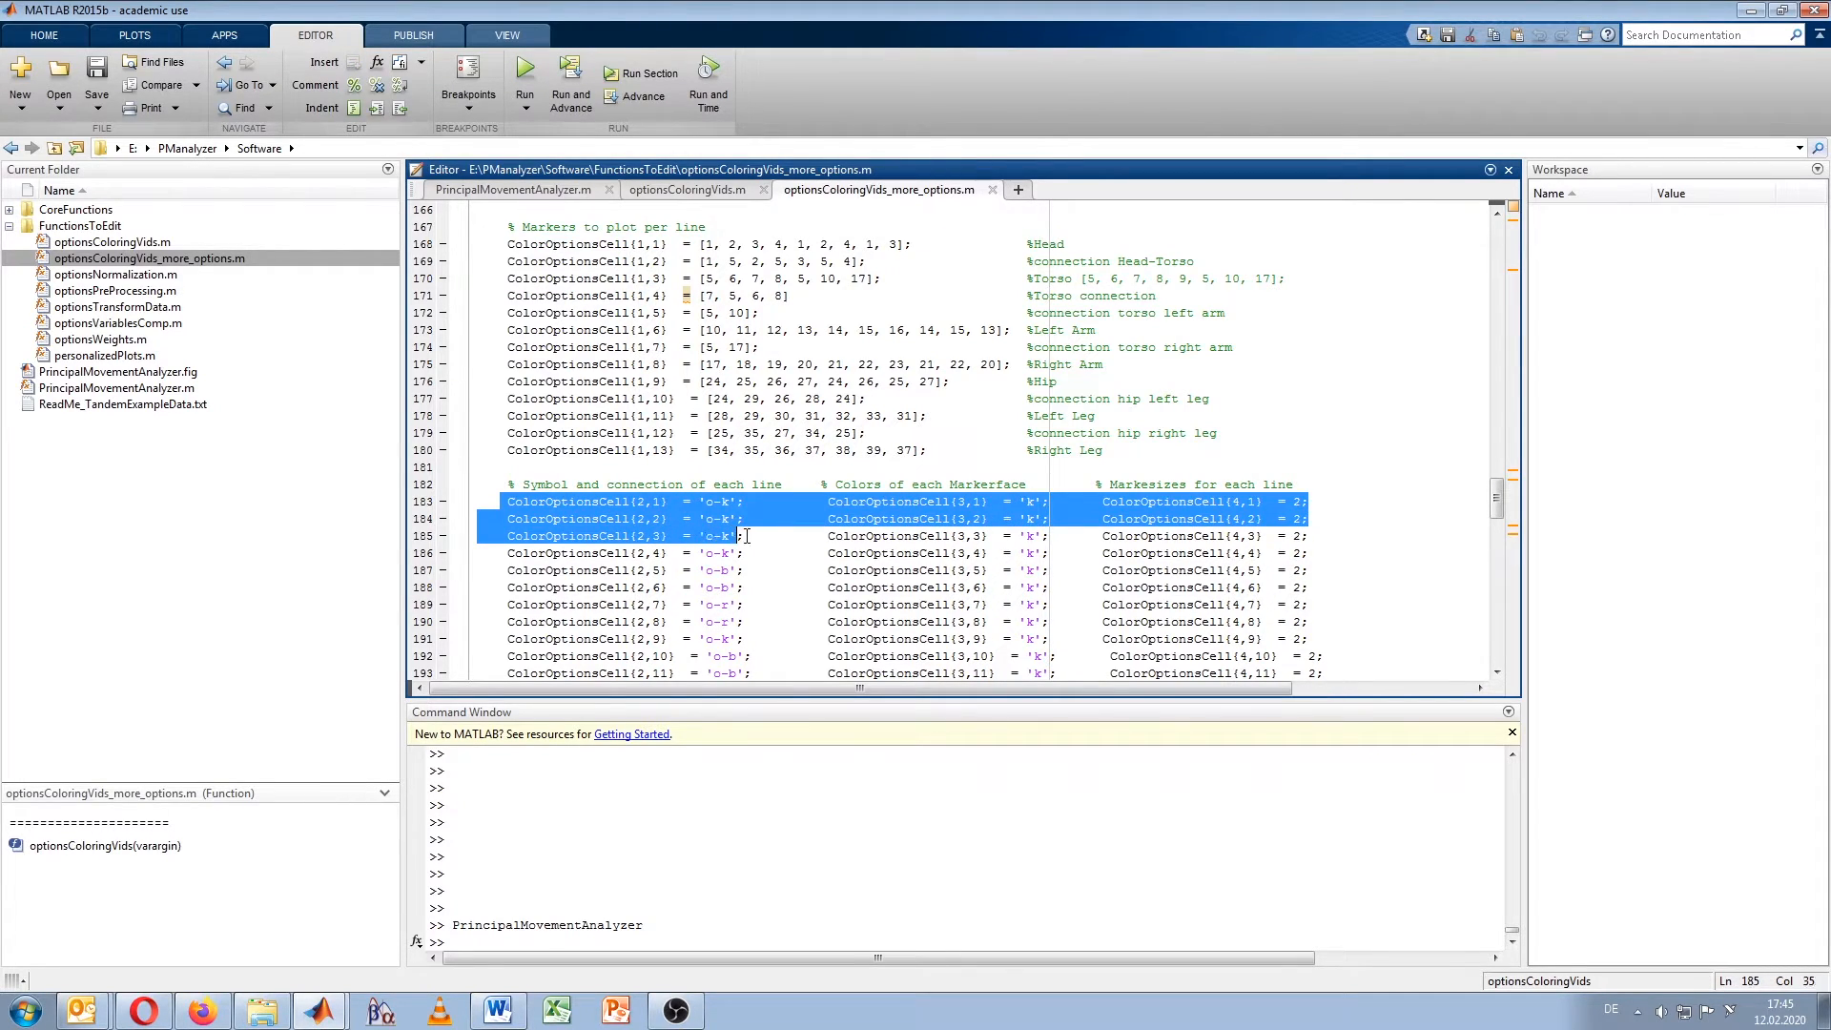
left_click(708, 506)
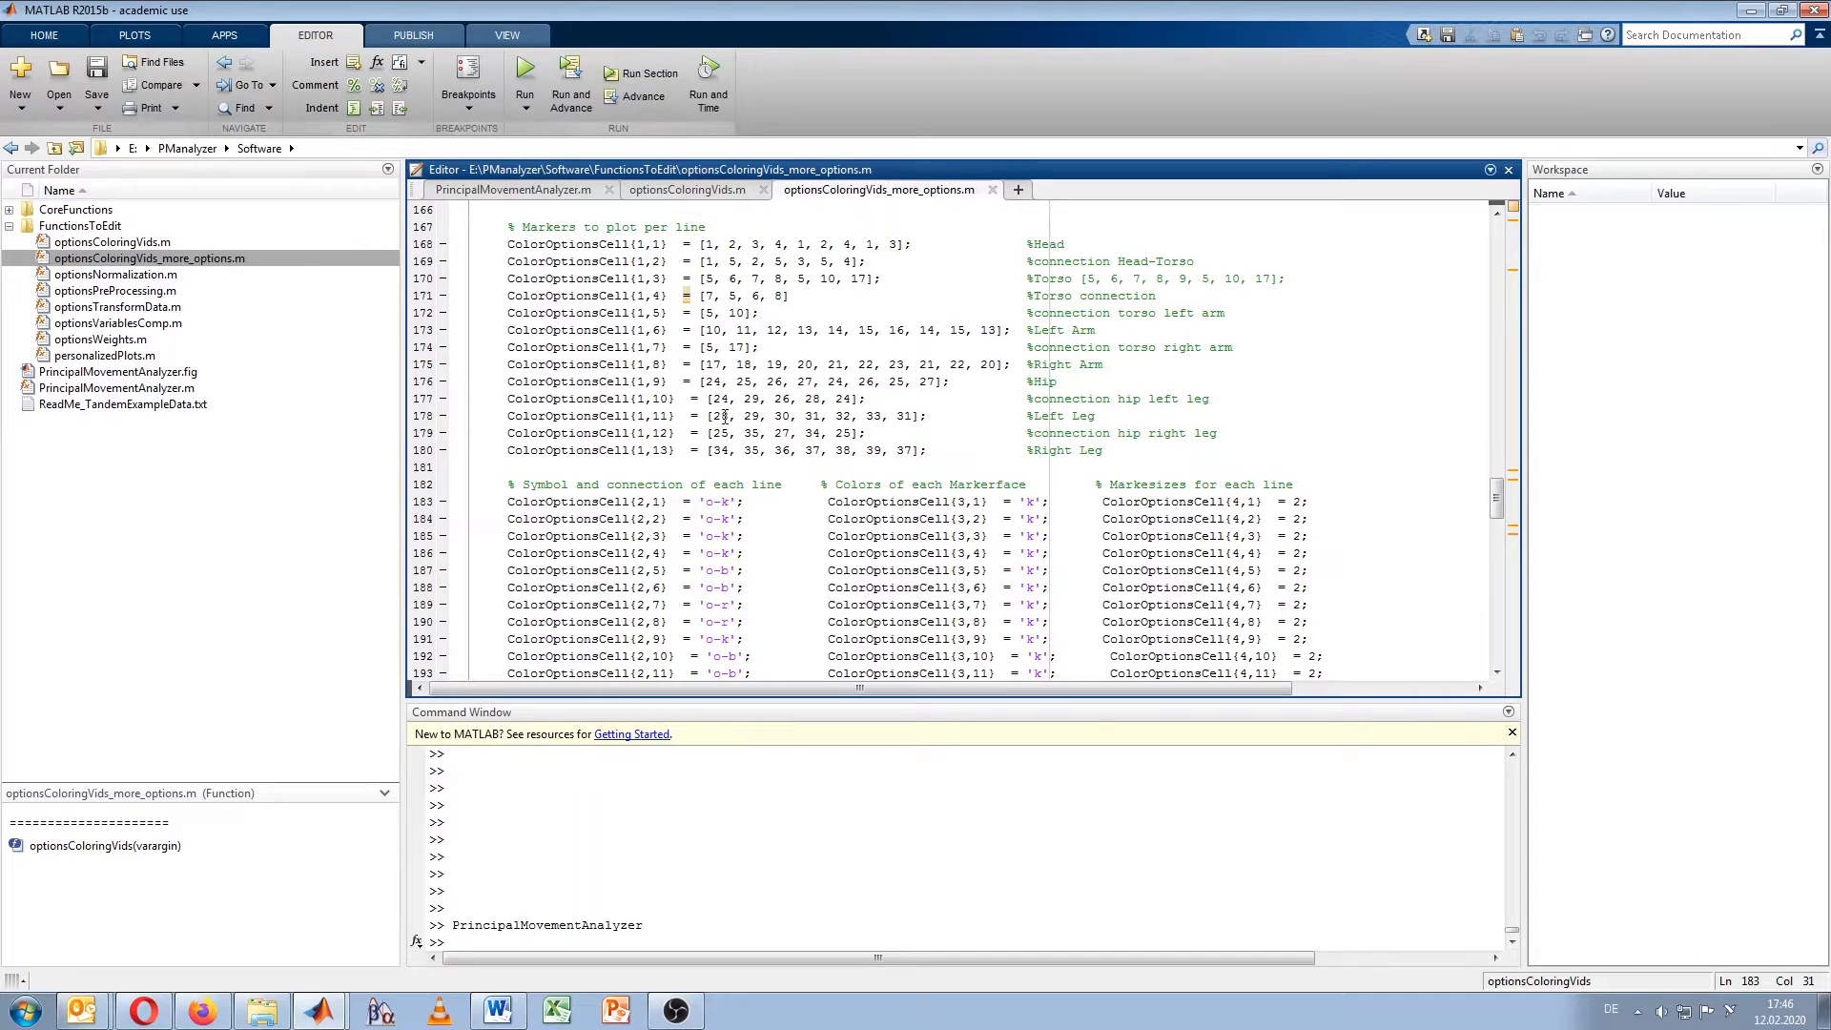
scroll(761, 408, "up", 2)
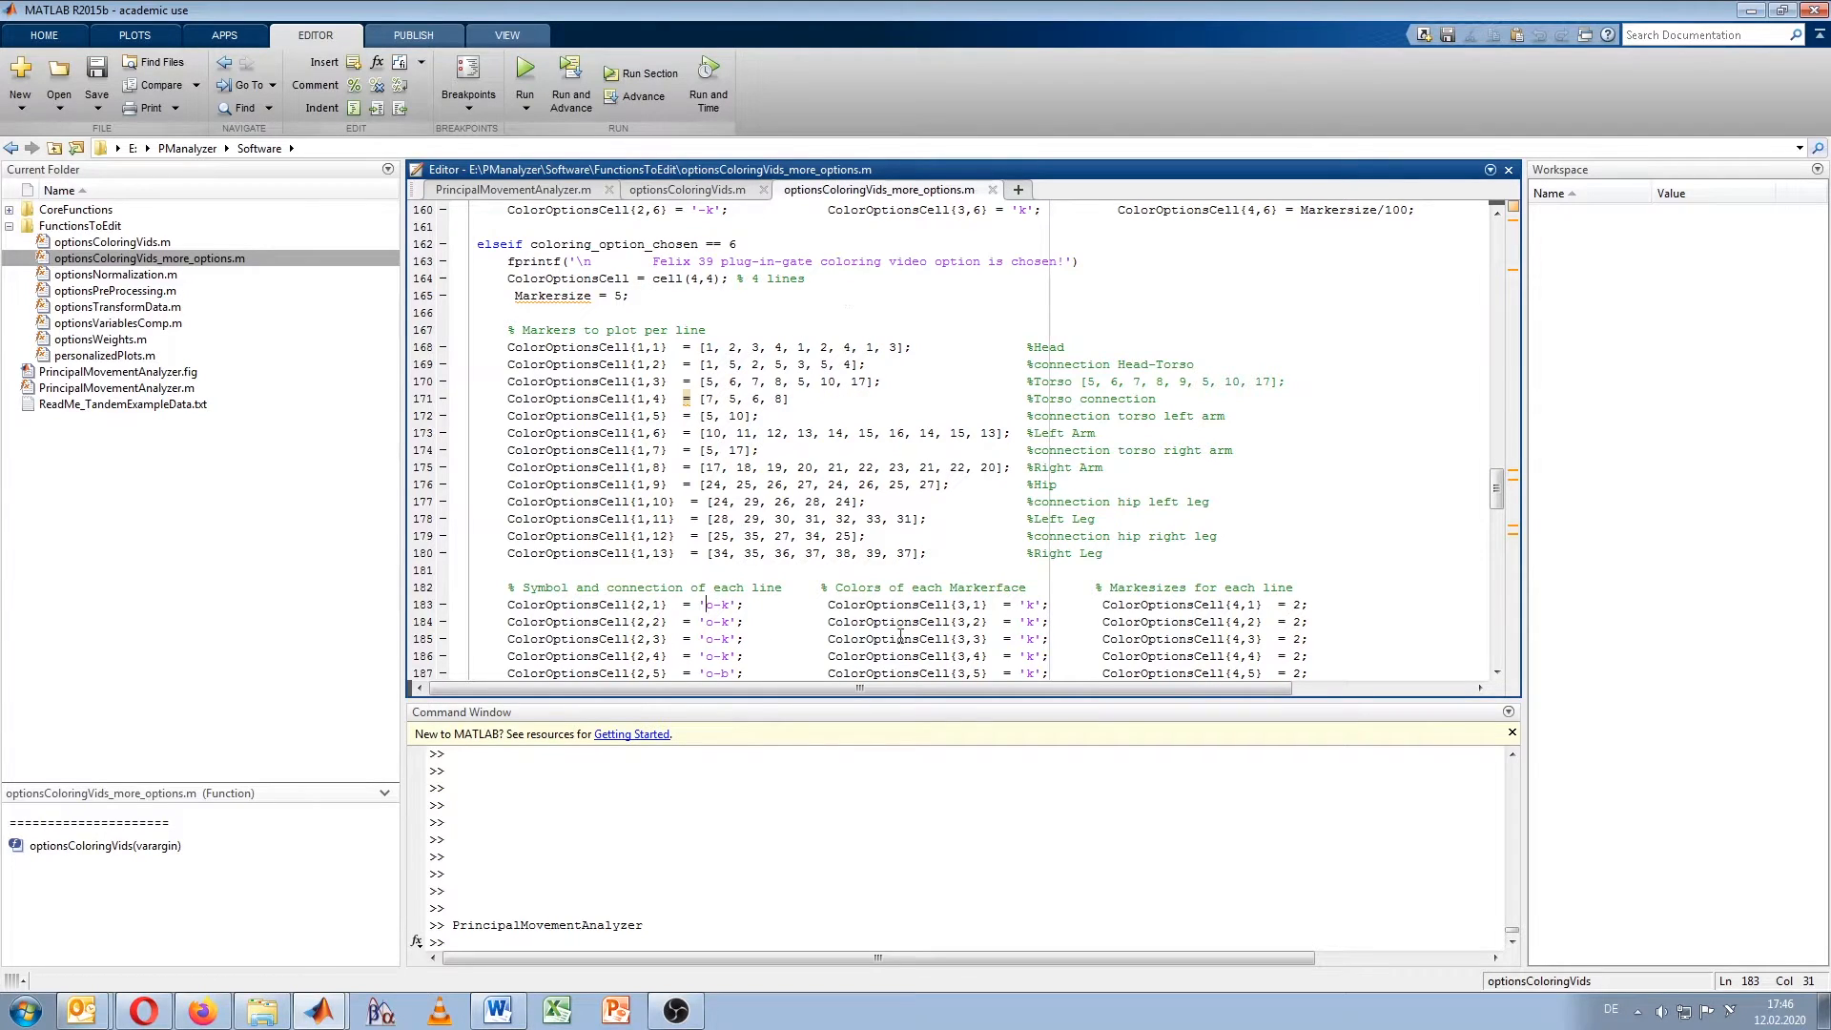
Step: Close both coloring option files and rename optionsColoringVids.m to optionsColoringVids_Original.m
left_click(993, 190)
left_click(763, 190)
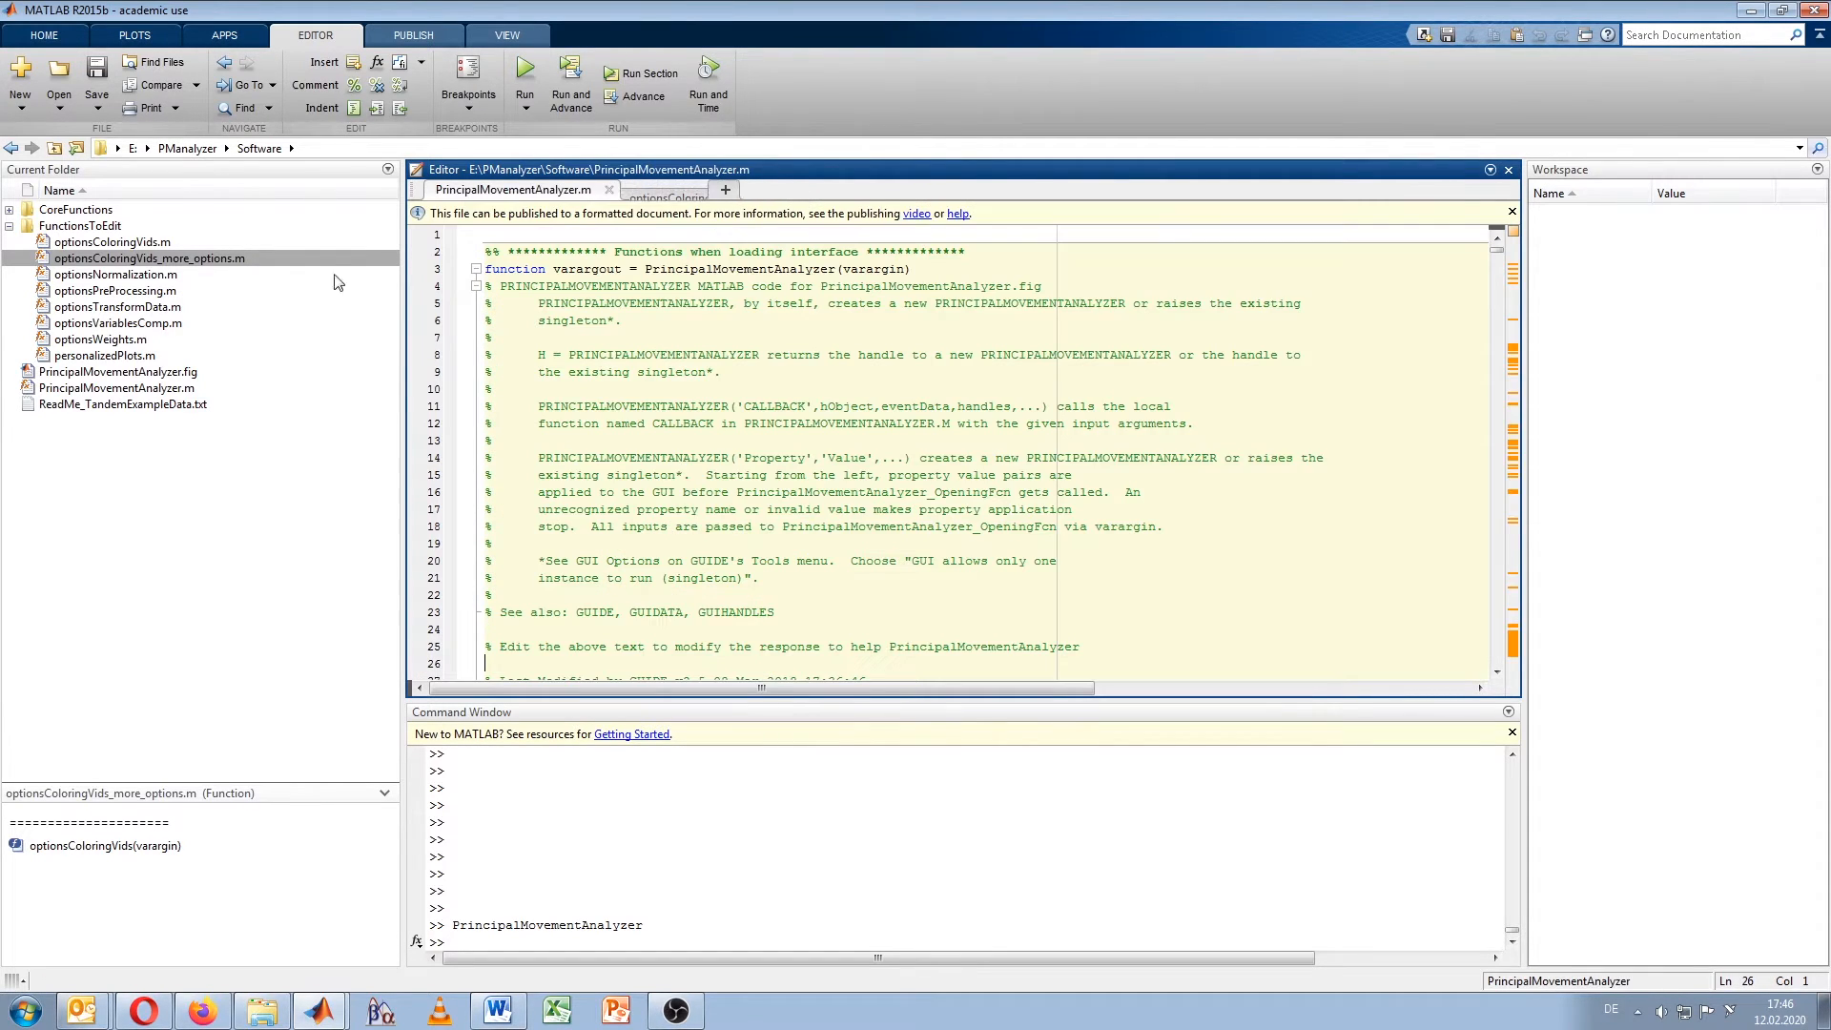
right_click(135, 242)
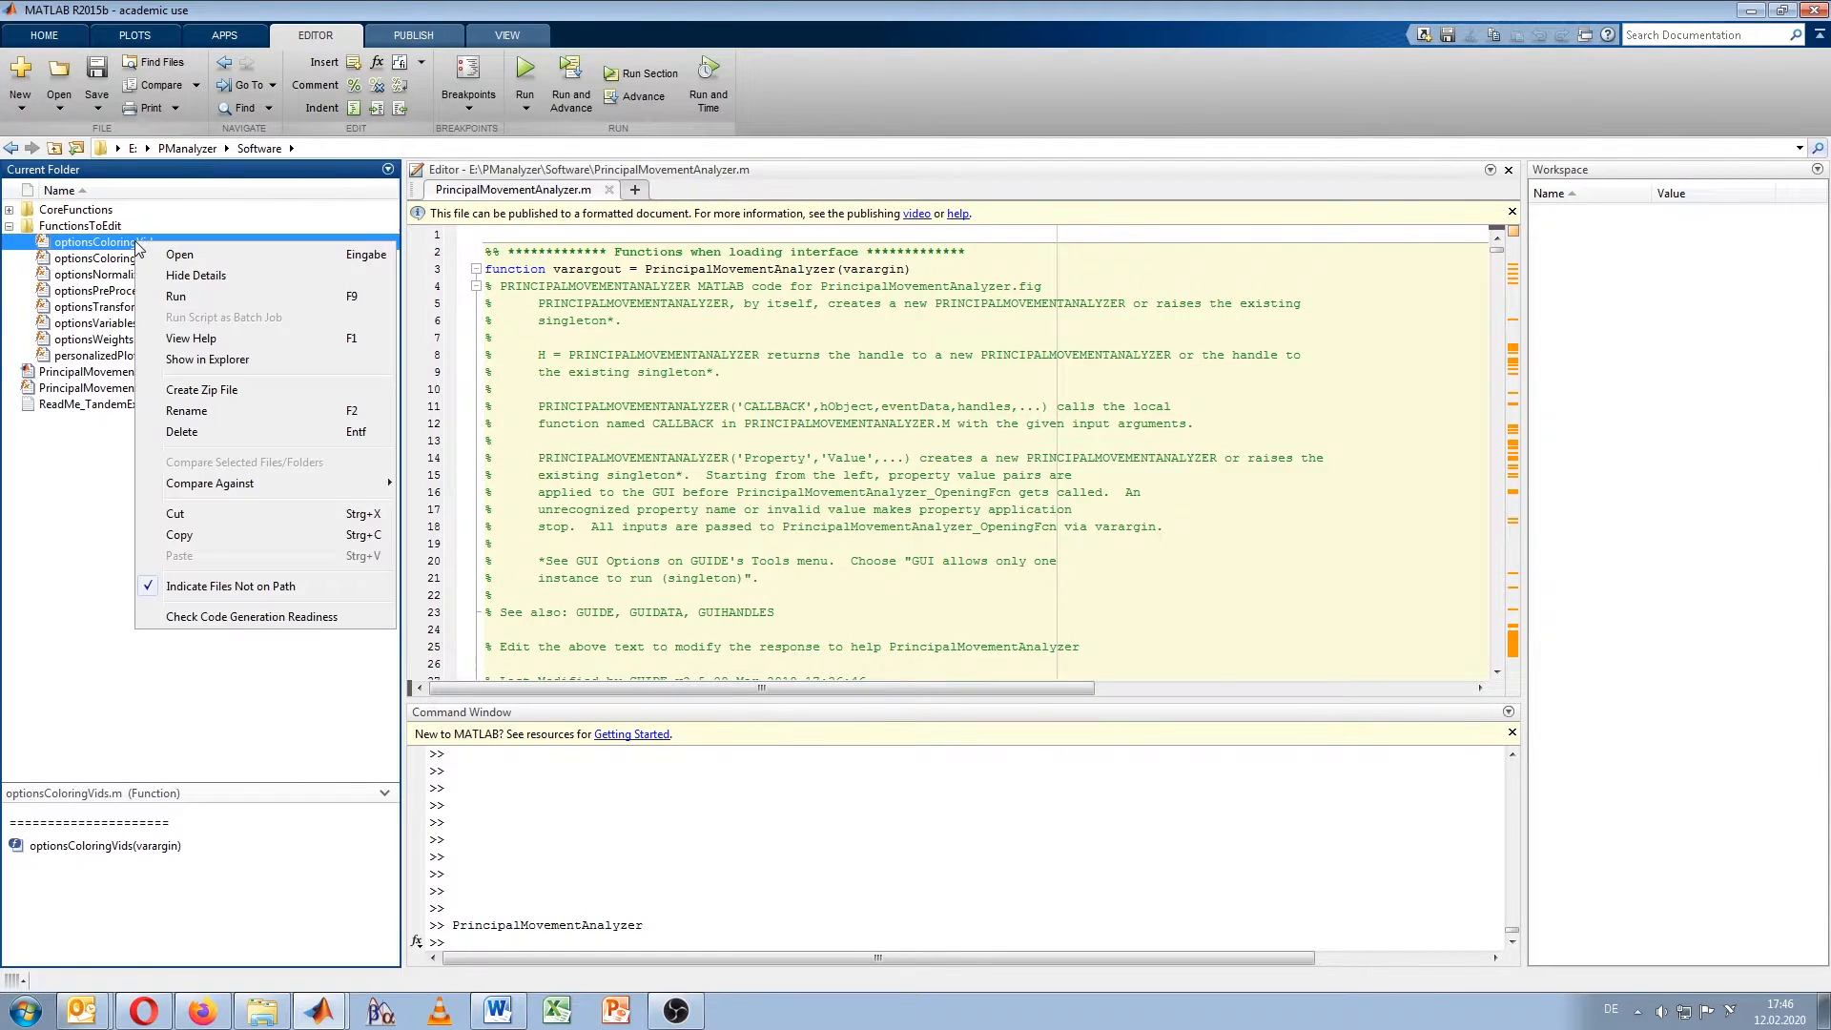
left_click(206, 418)
key("Right")
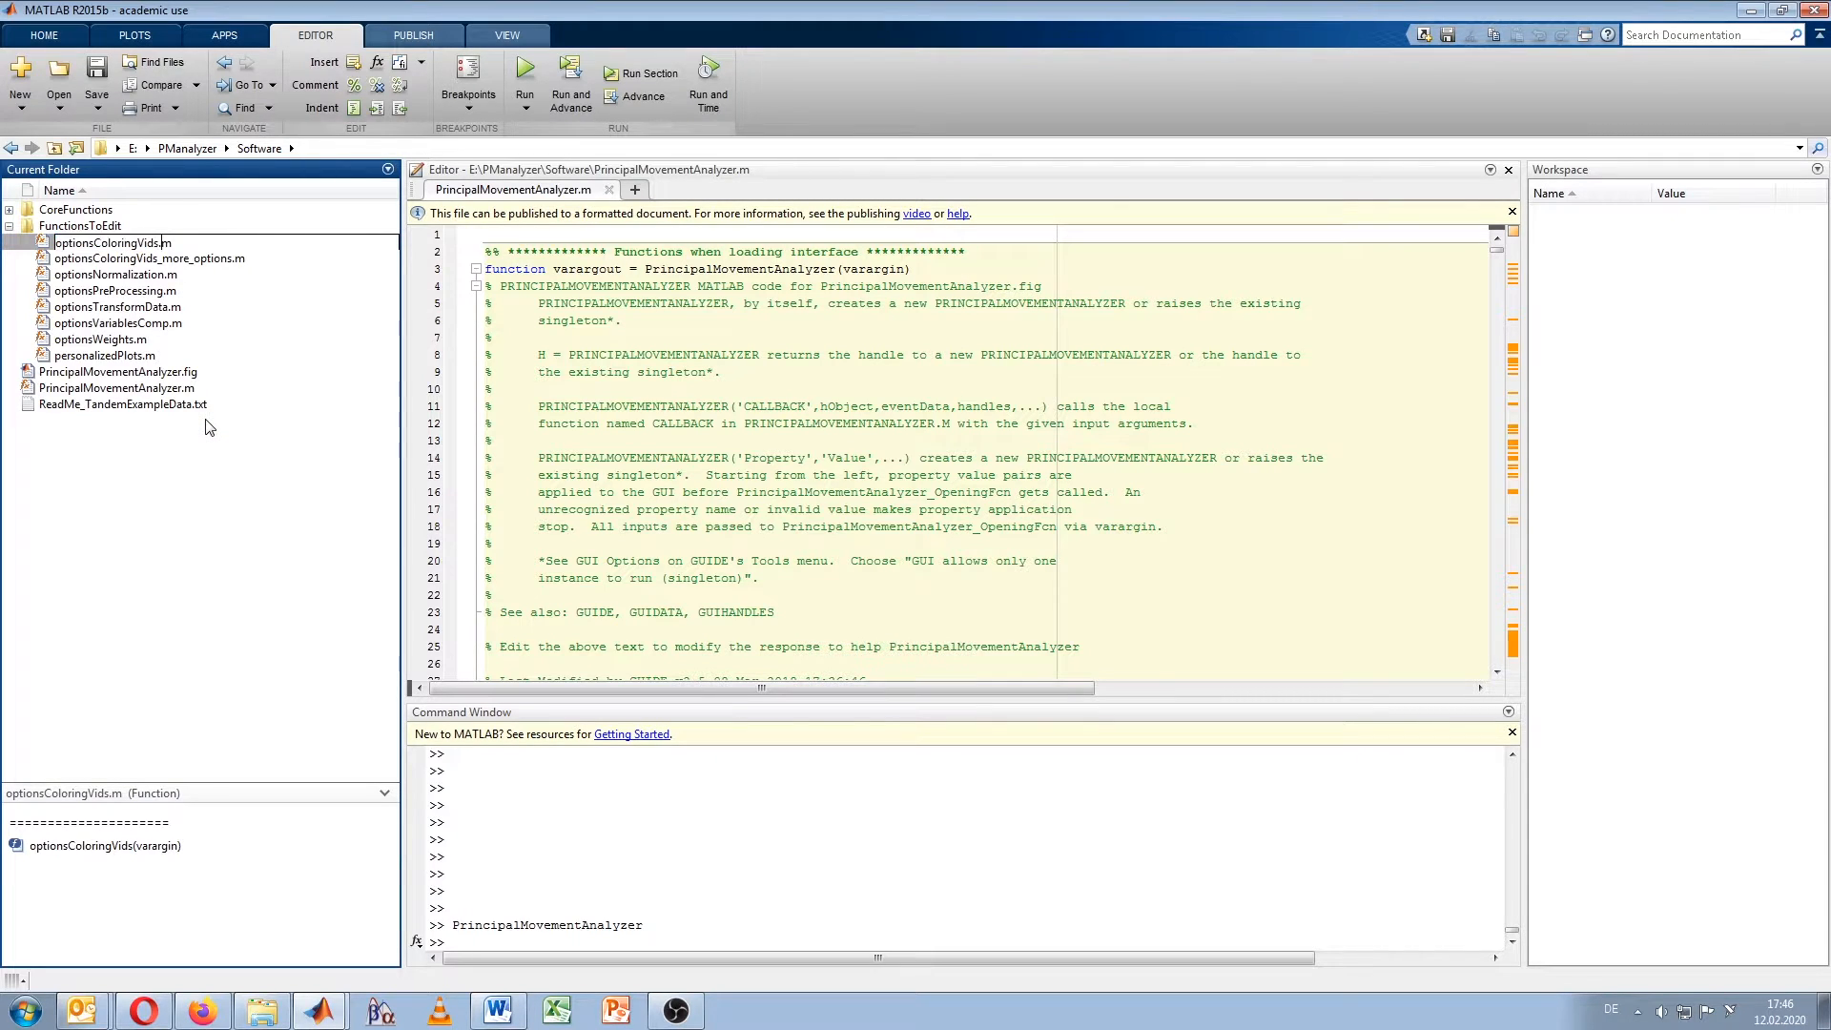
type("_Original")
key("Return")
Step: Rename optionsColoringVids_more_options.m to optionsColoringVids.m
right_click(168, 244)
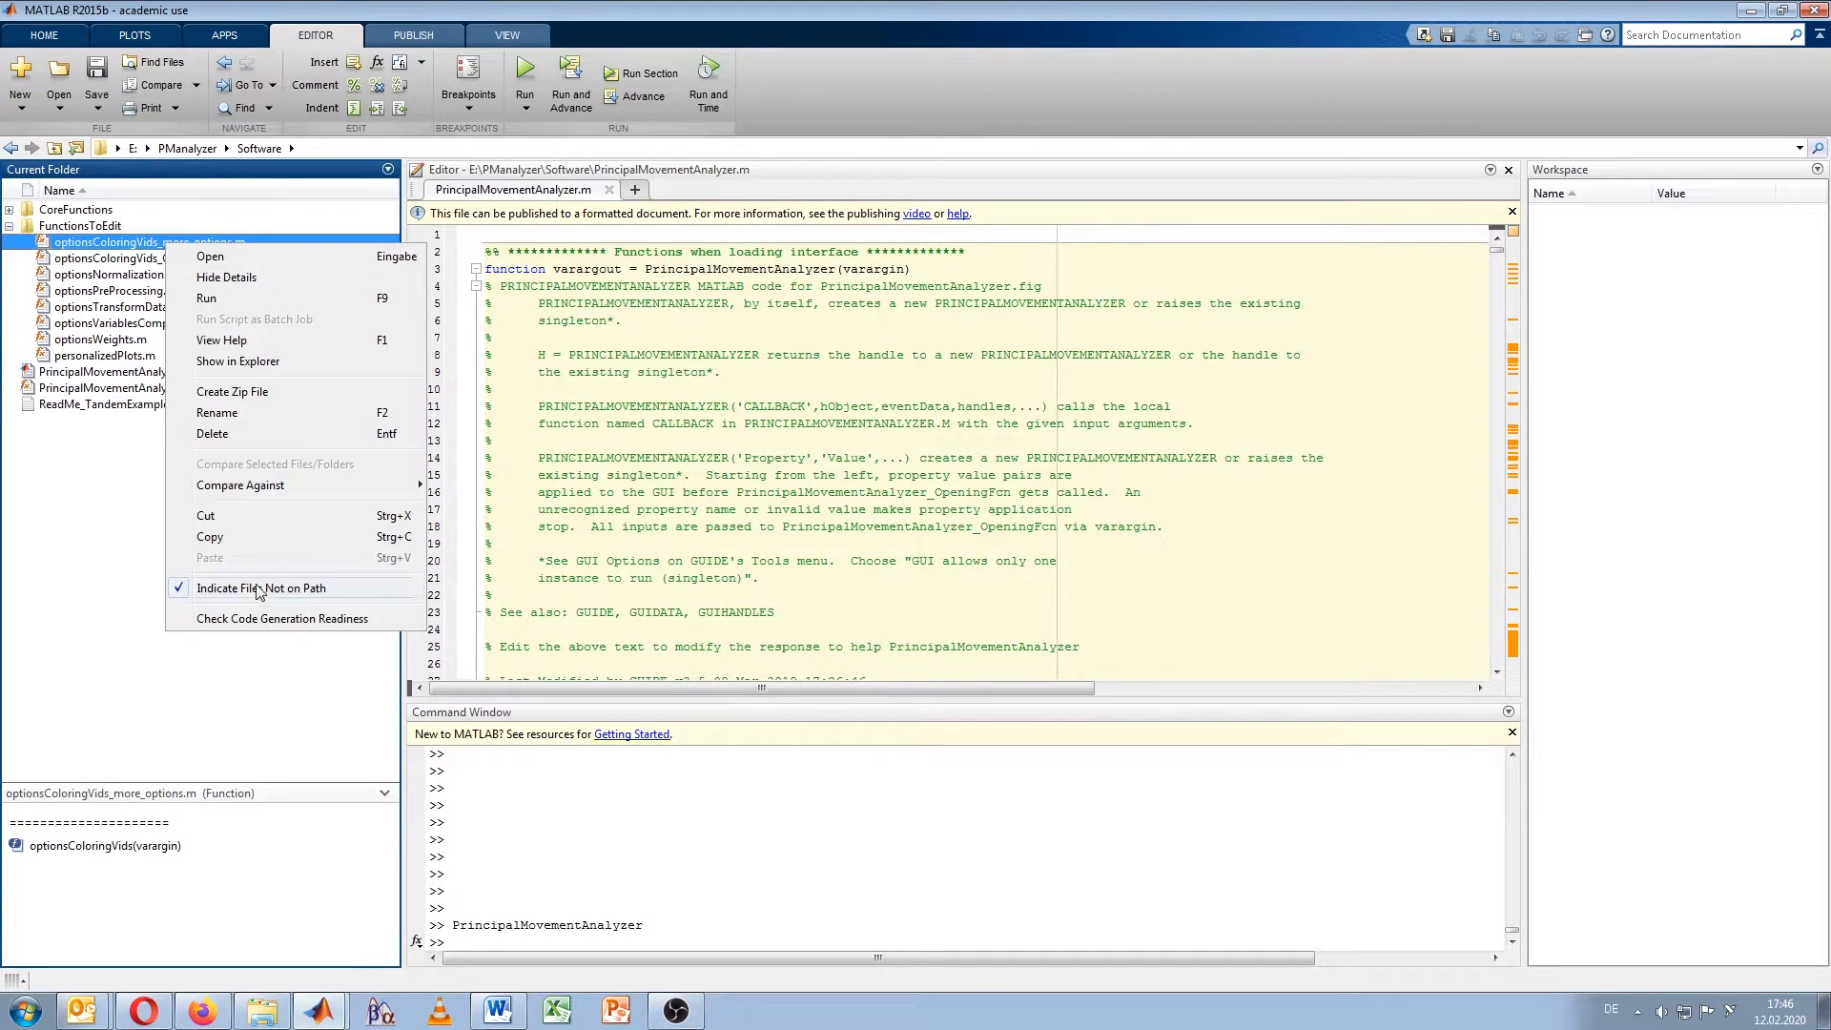
left_click(236, 418)
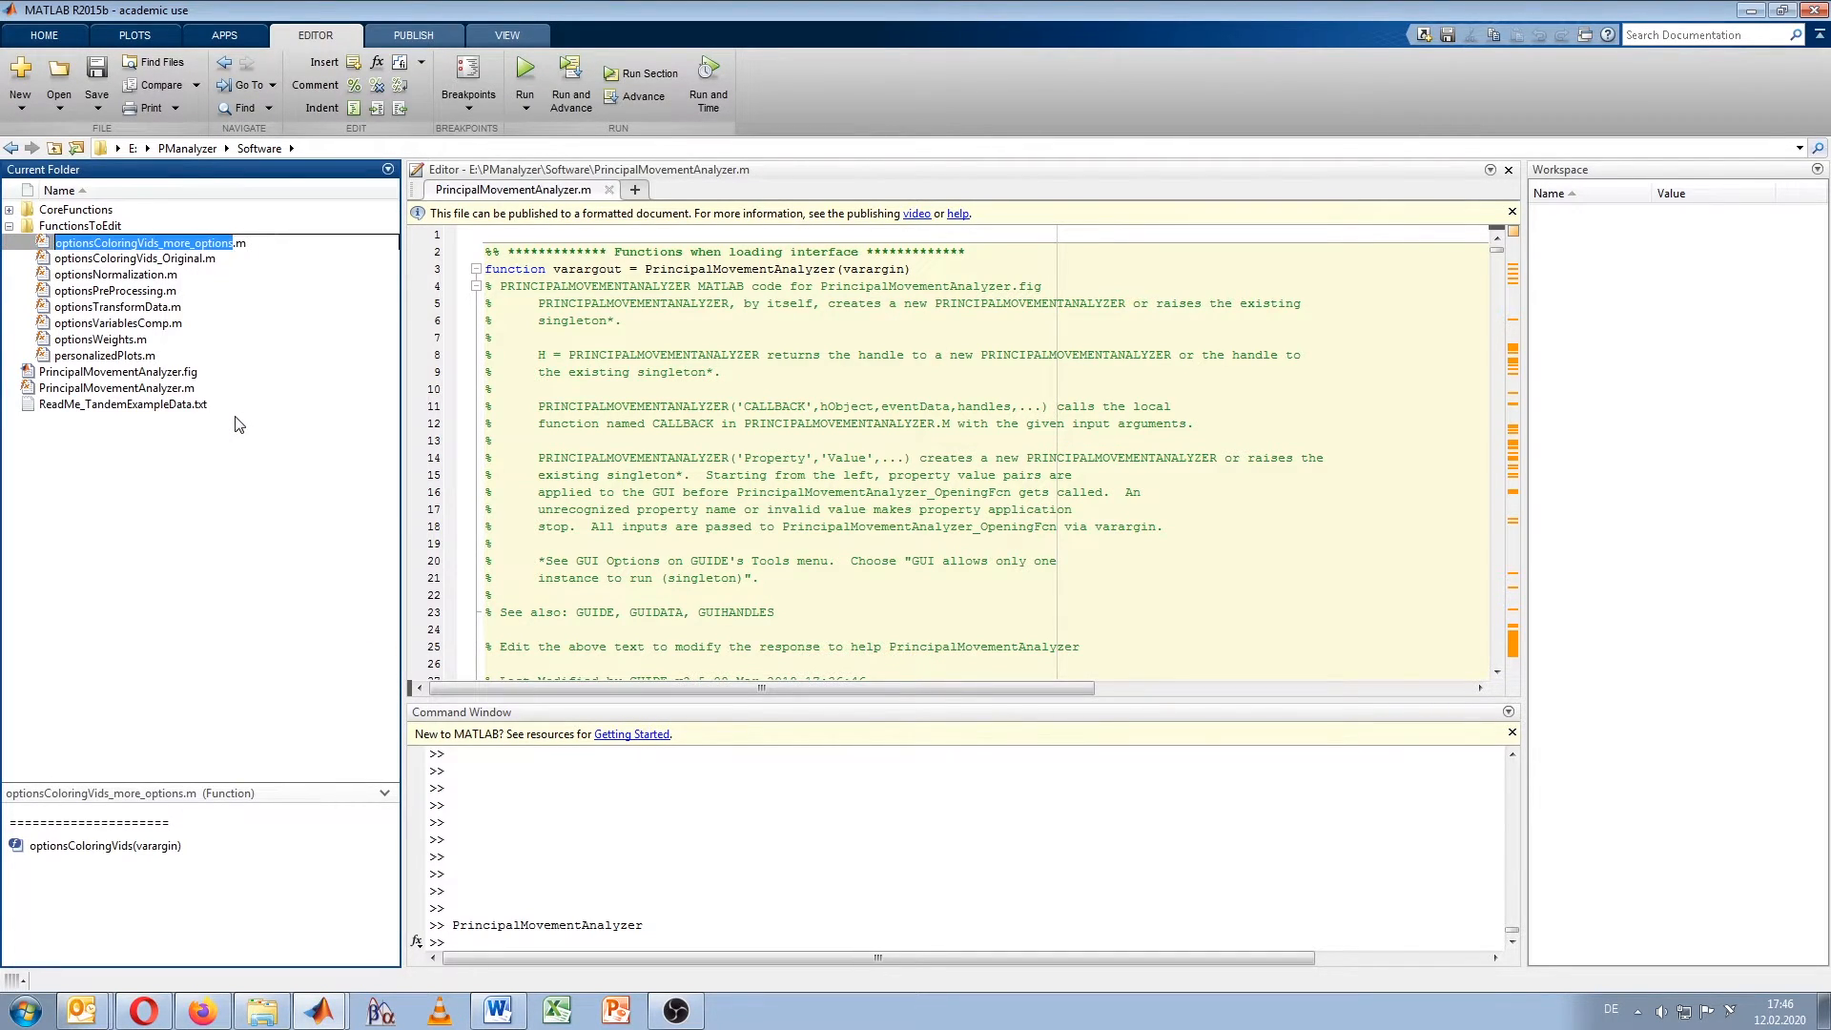
key("Right")
key("BackSpace")
key("BackSpace")
key("BackSpace")
key("BackSpace")
key("BackSpace")
key("BackSpace")
key("BackSpace")
key("BackSpace")
key("BackSpace")
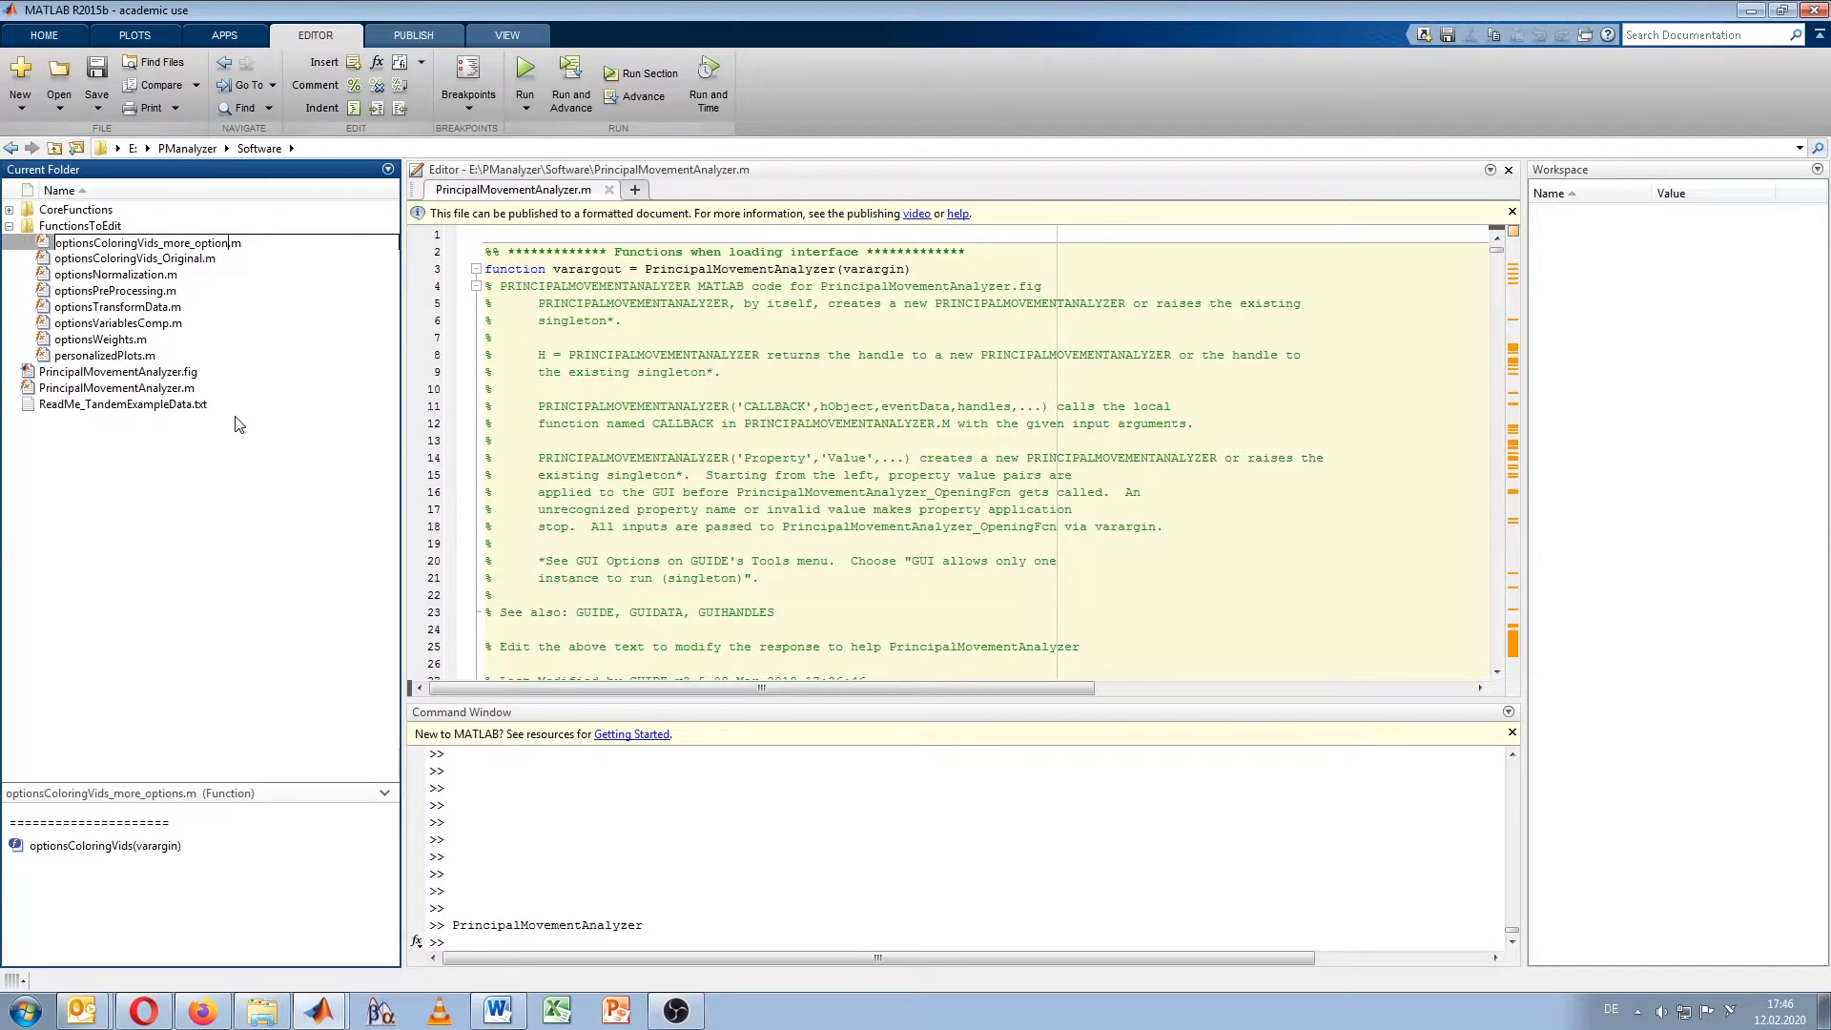
key("BackSpace")
key("BackSpace")
key("BackSpace")
key("BackSpace")
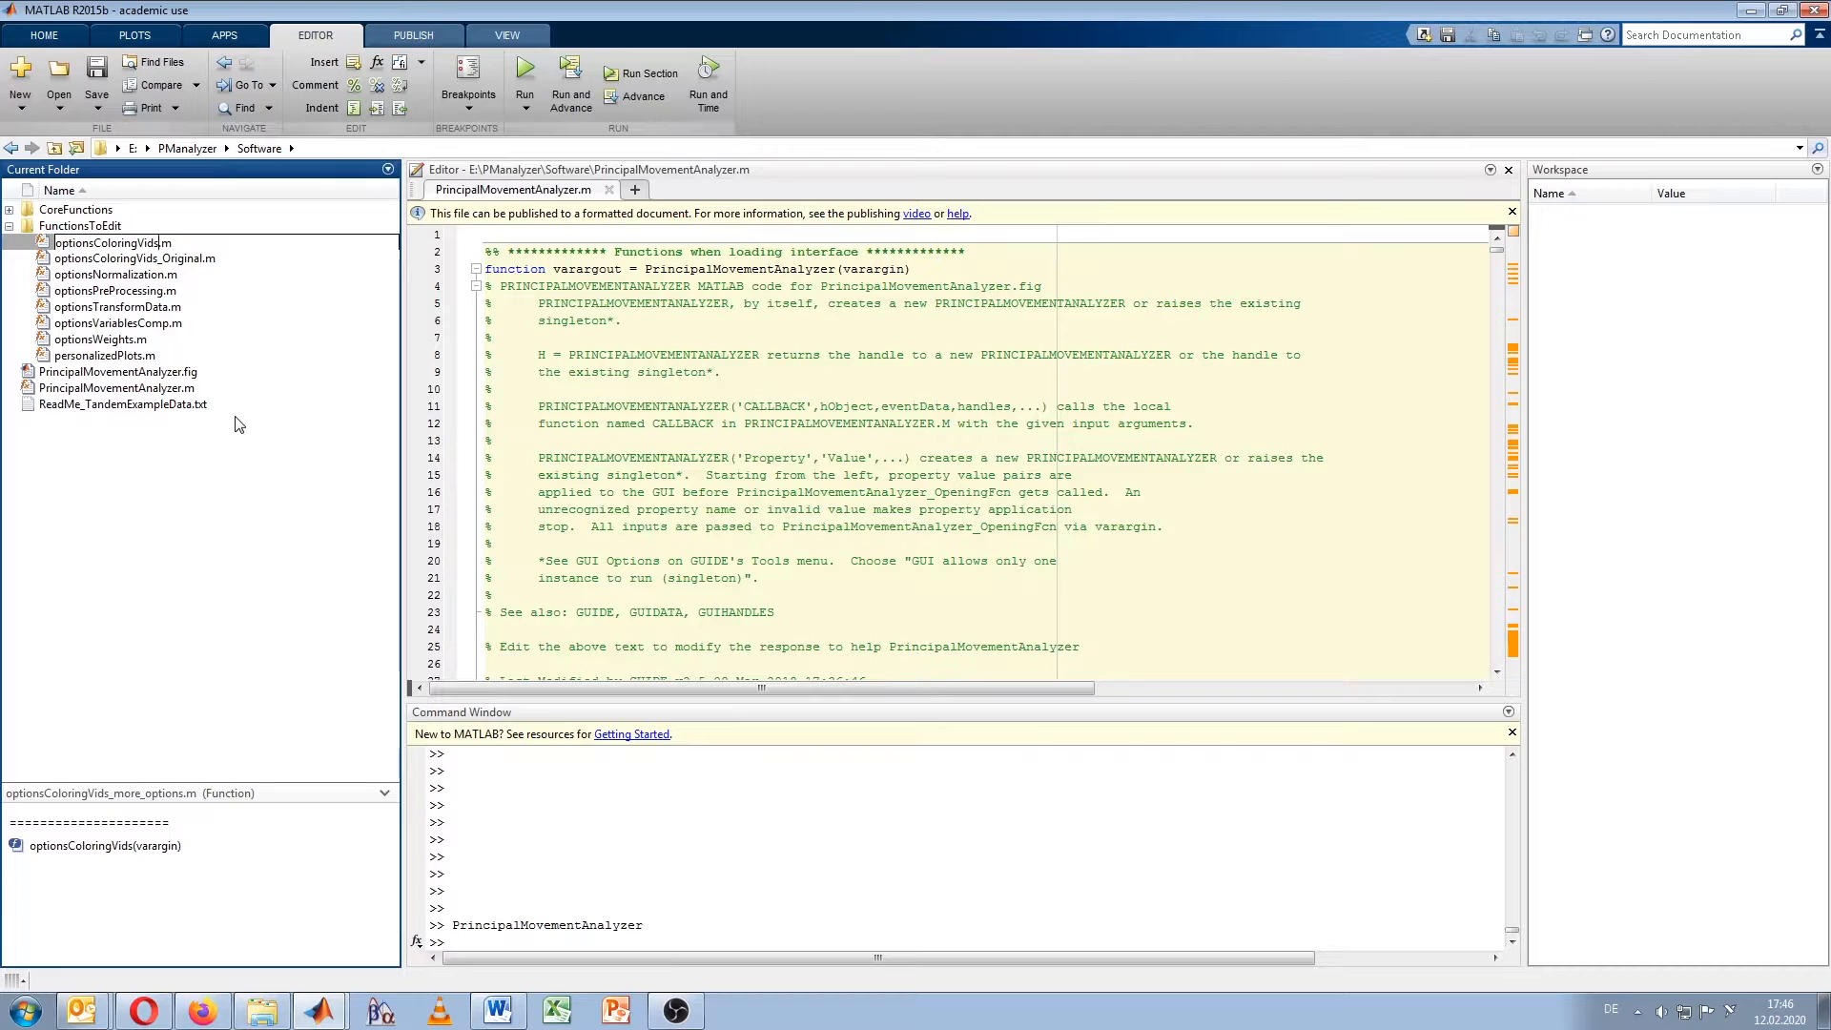
key("Return")
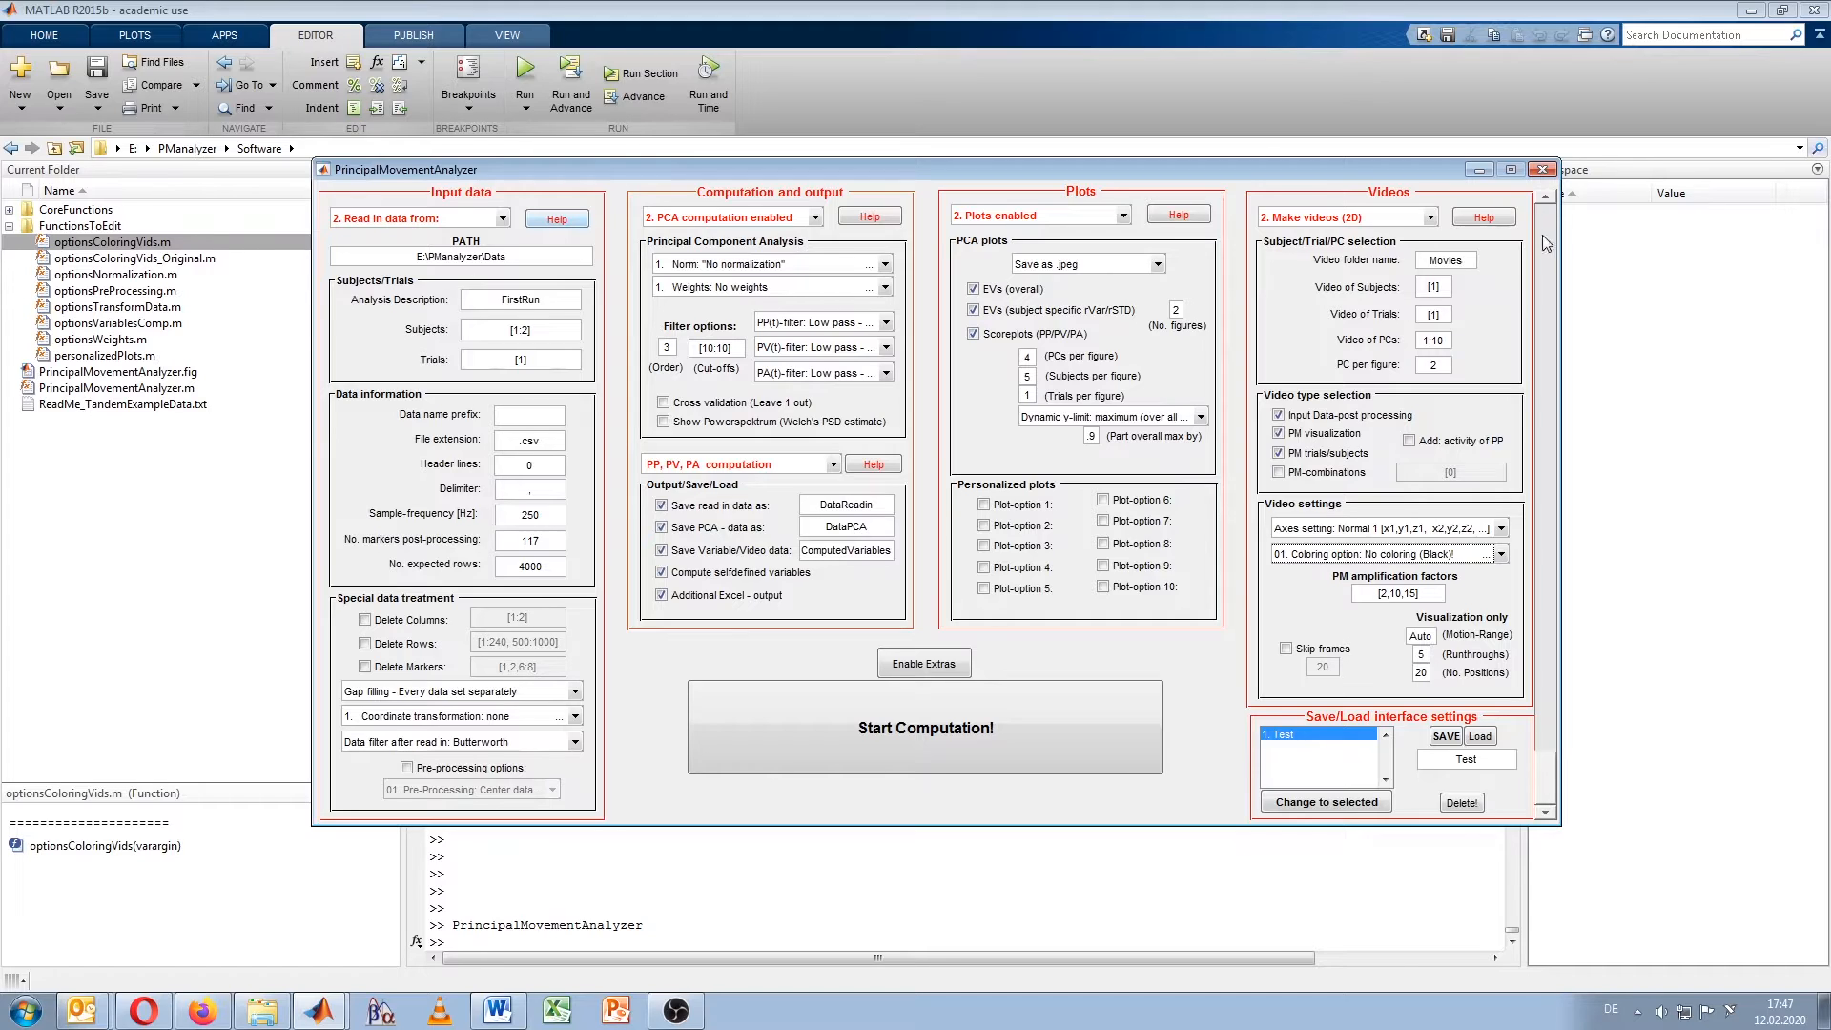
Step: Close the PrincipalMovementAnalyzer interface, collapse the FunctionsToEdit folder and run PrincipalMovementAnalyzer.m again
left_click(1543, 169)
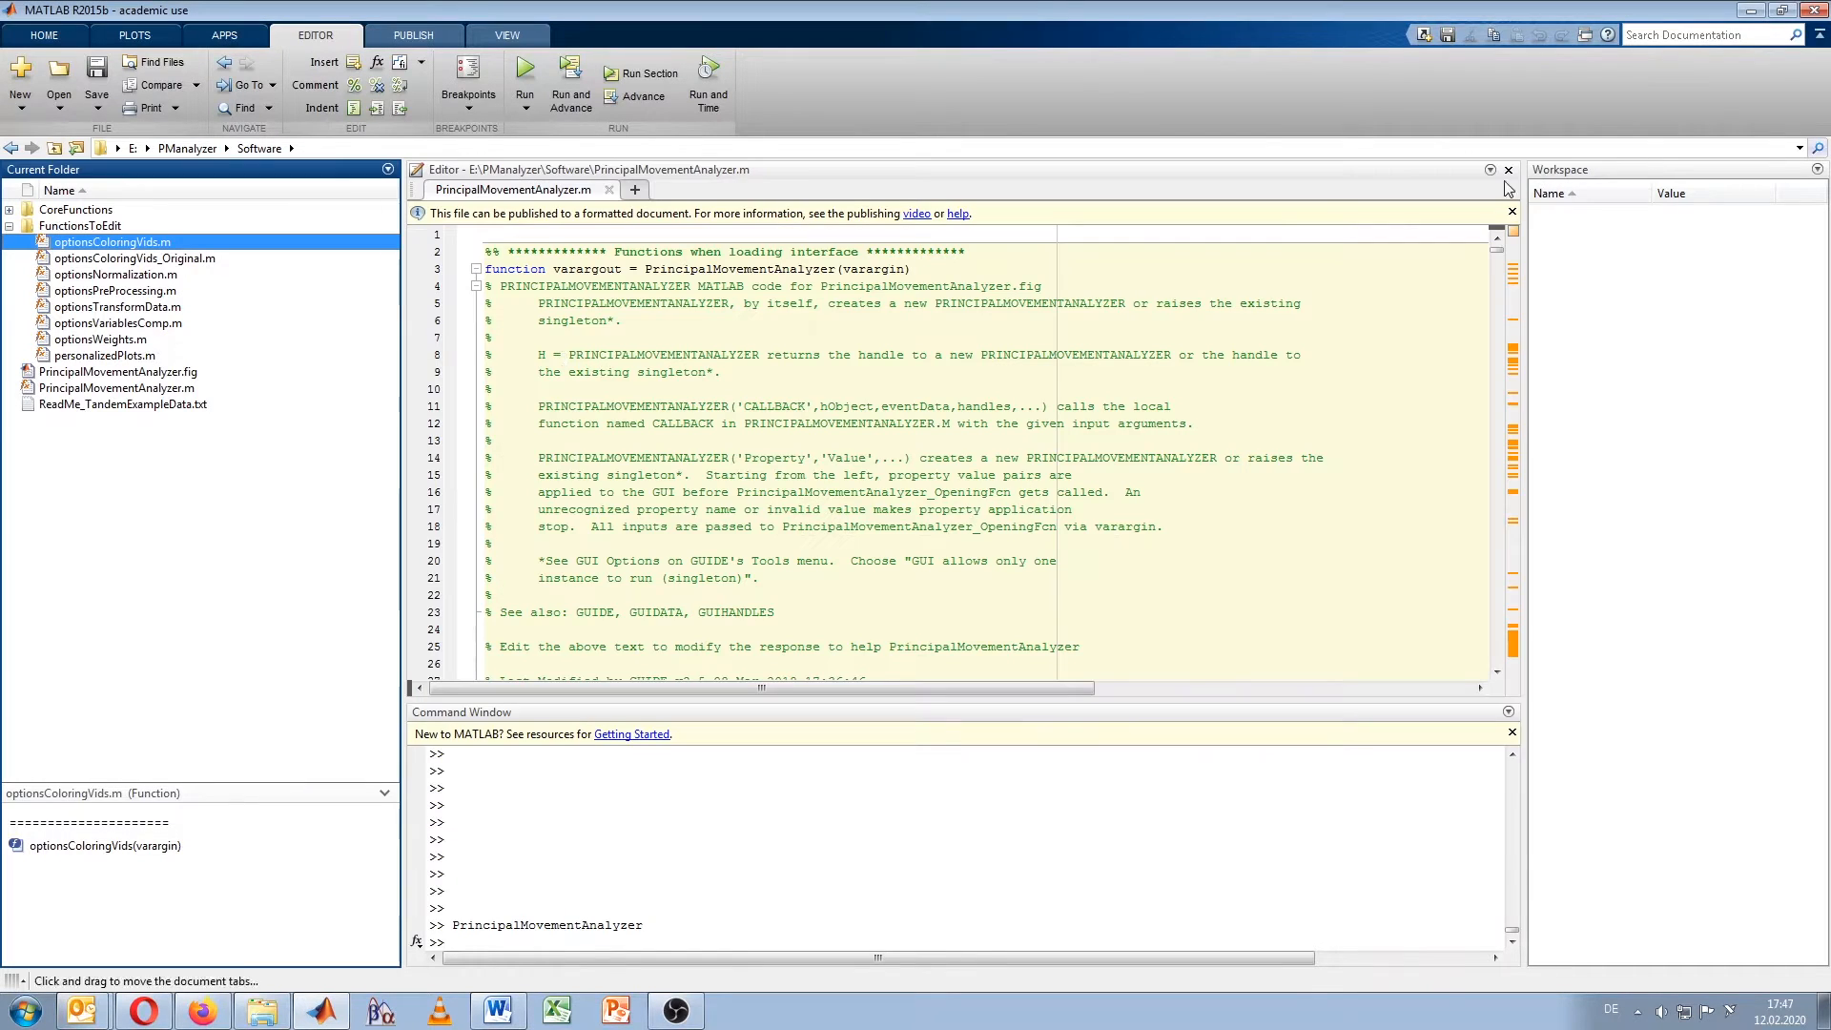
left_click(9, 226)
left_click(53, 244)
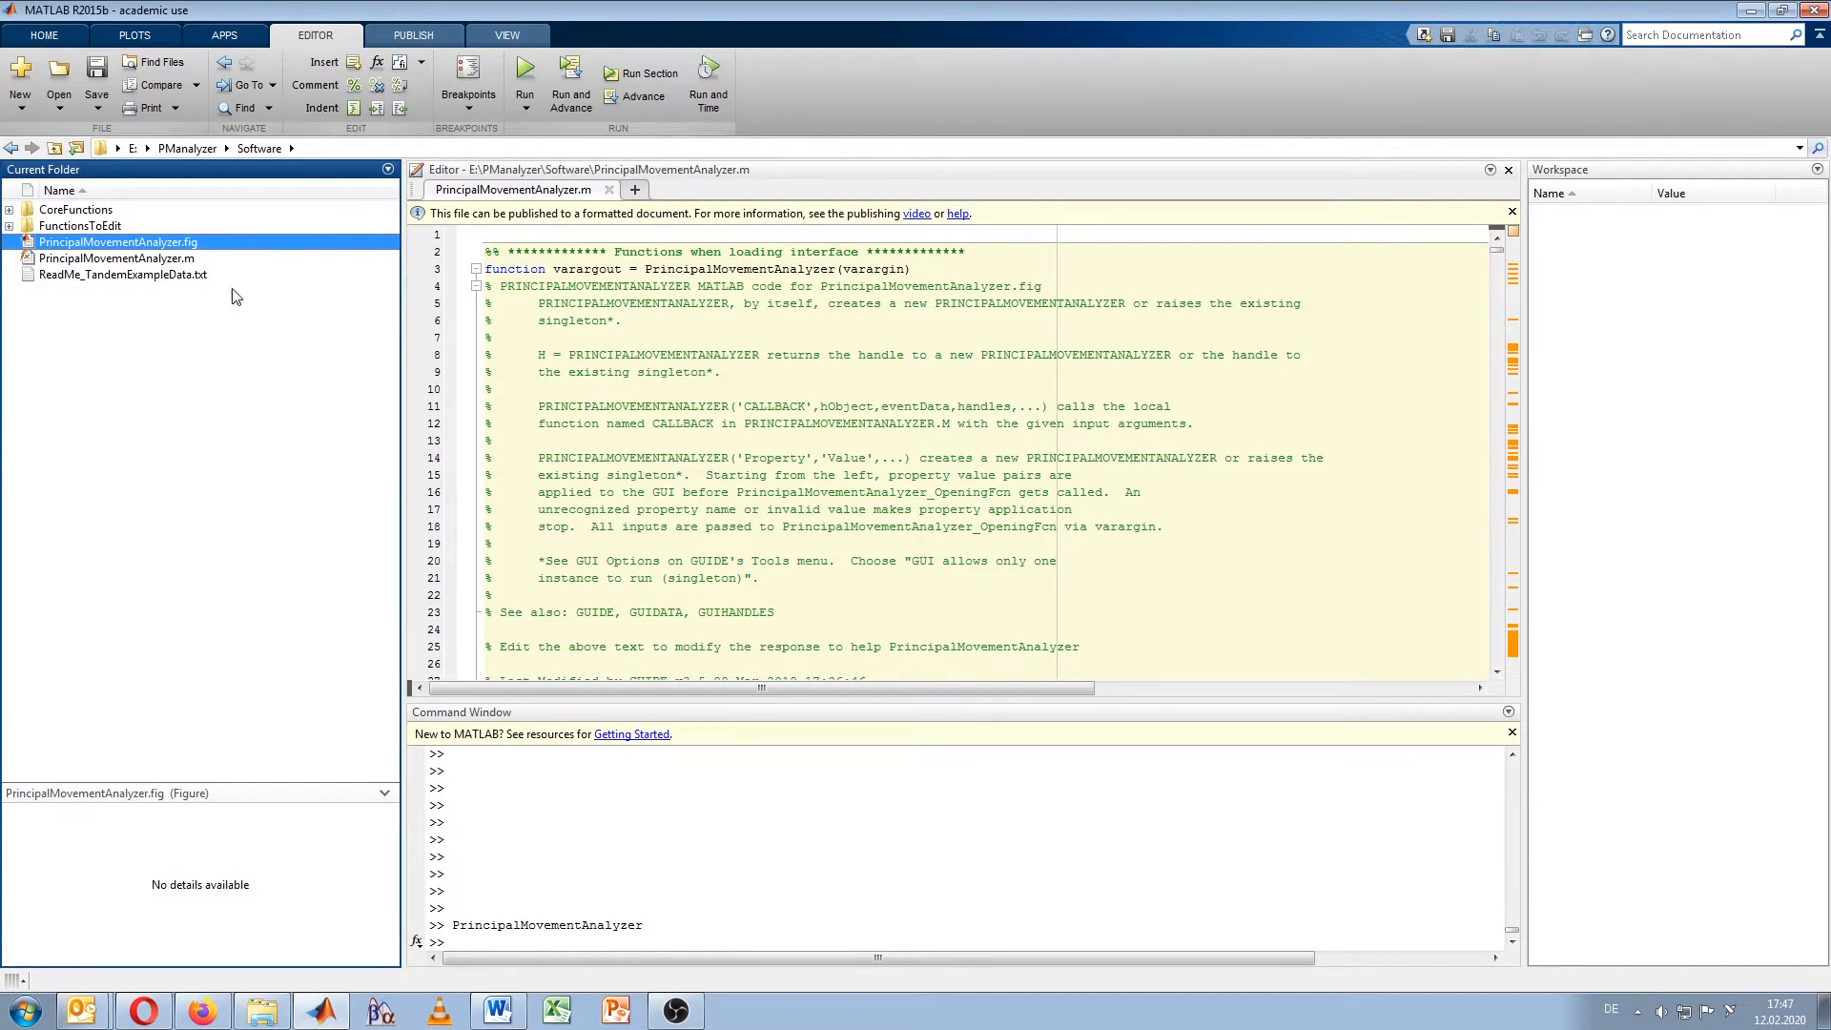
left_click_drag(730, 355, 774, 374)
left_click(524, 79)
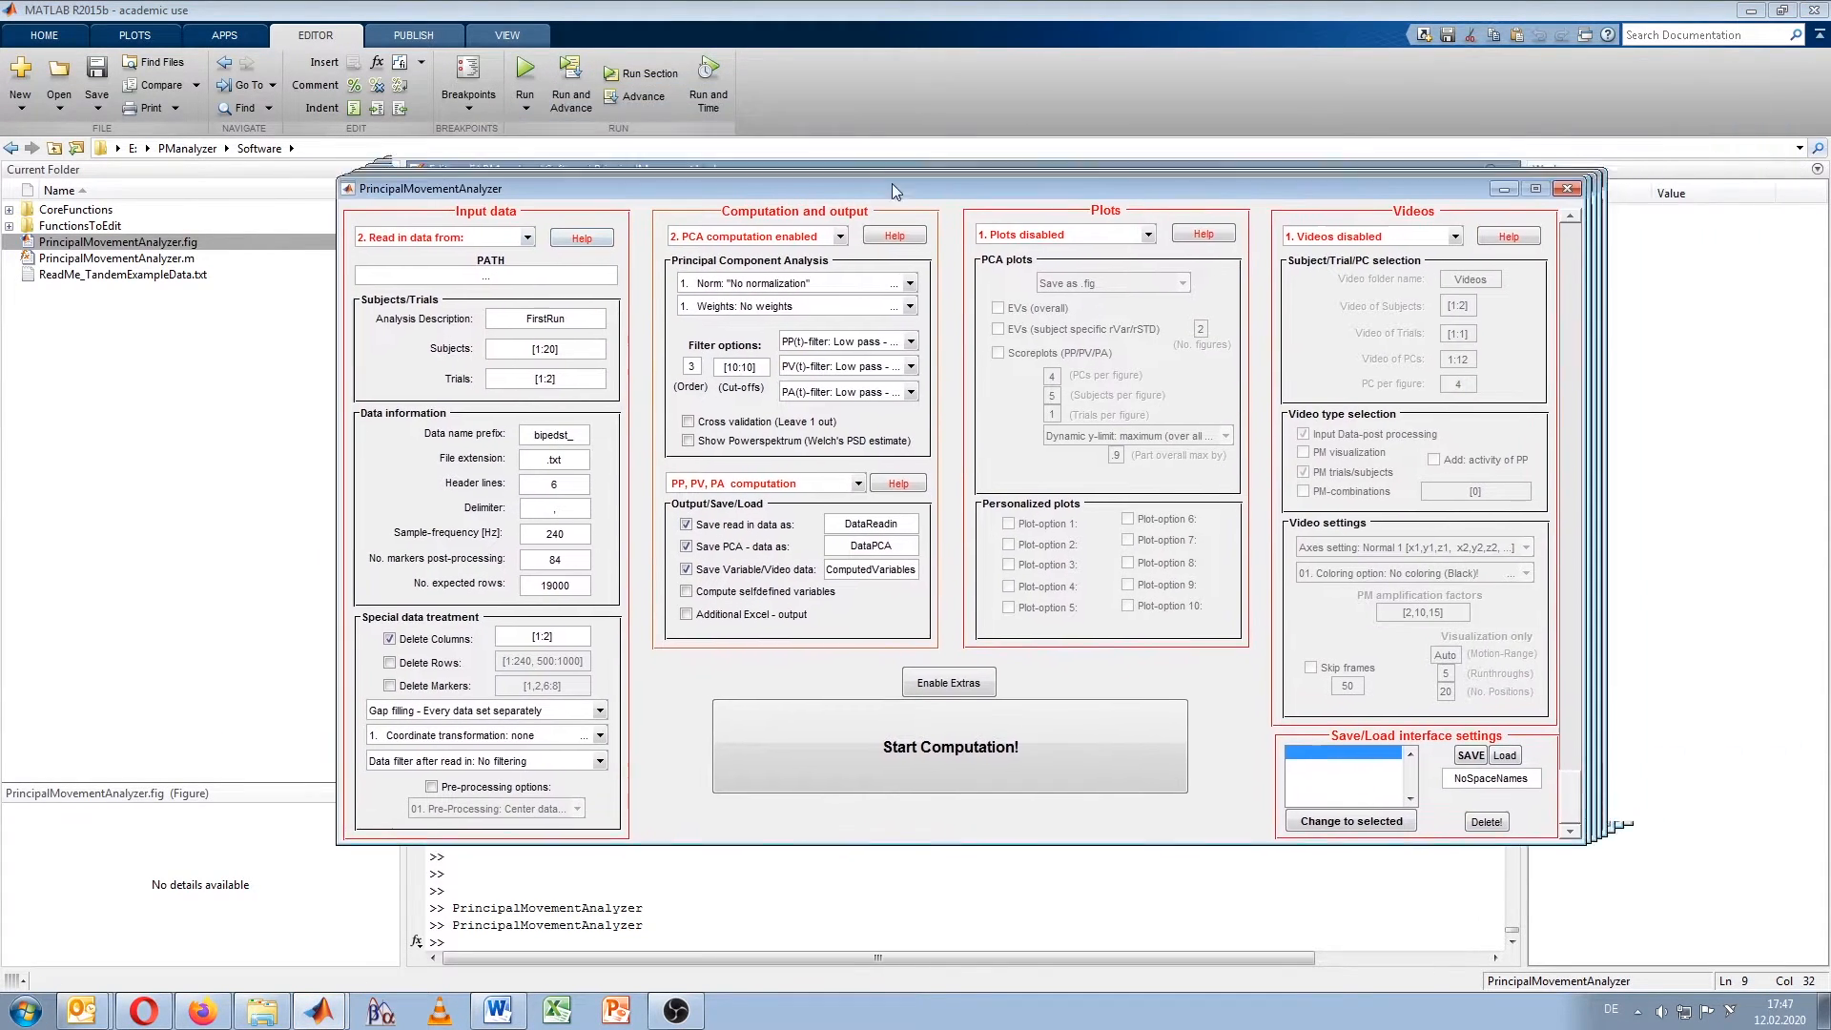
Step: In Windows Explorer, go back to the PManalyzer\Data folder and copy its full path
left_click_drag(892, 184, 840, 175)
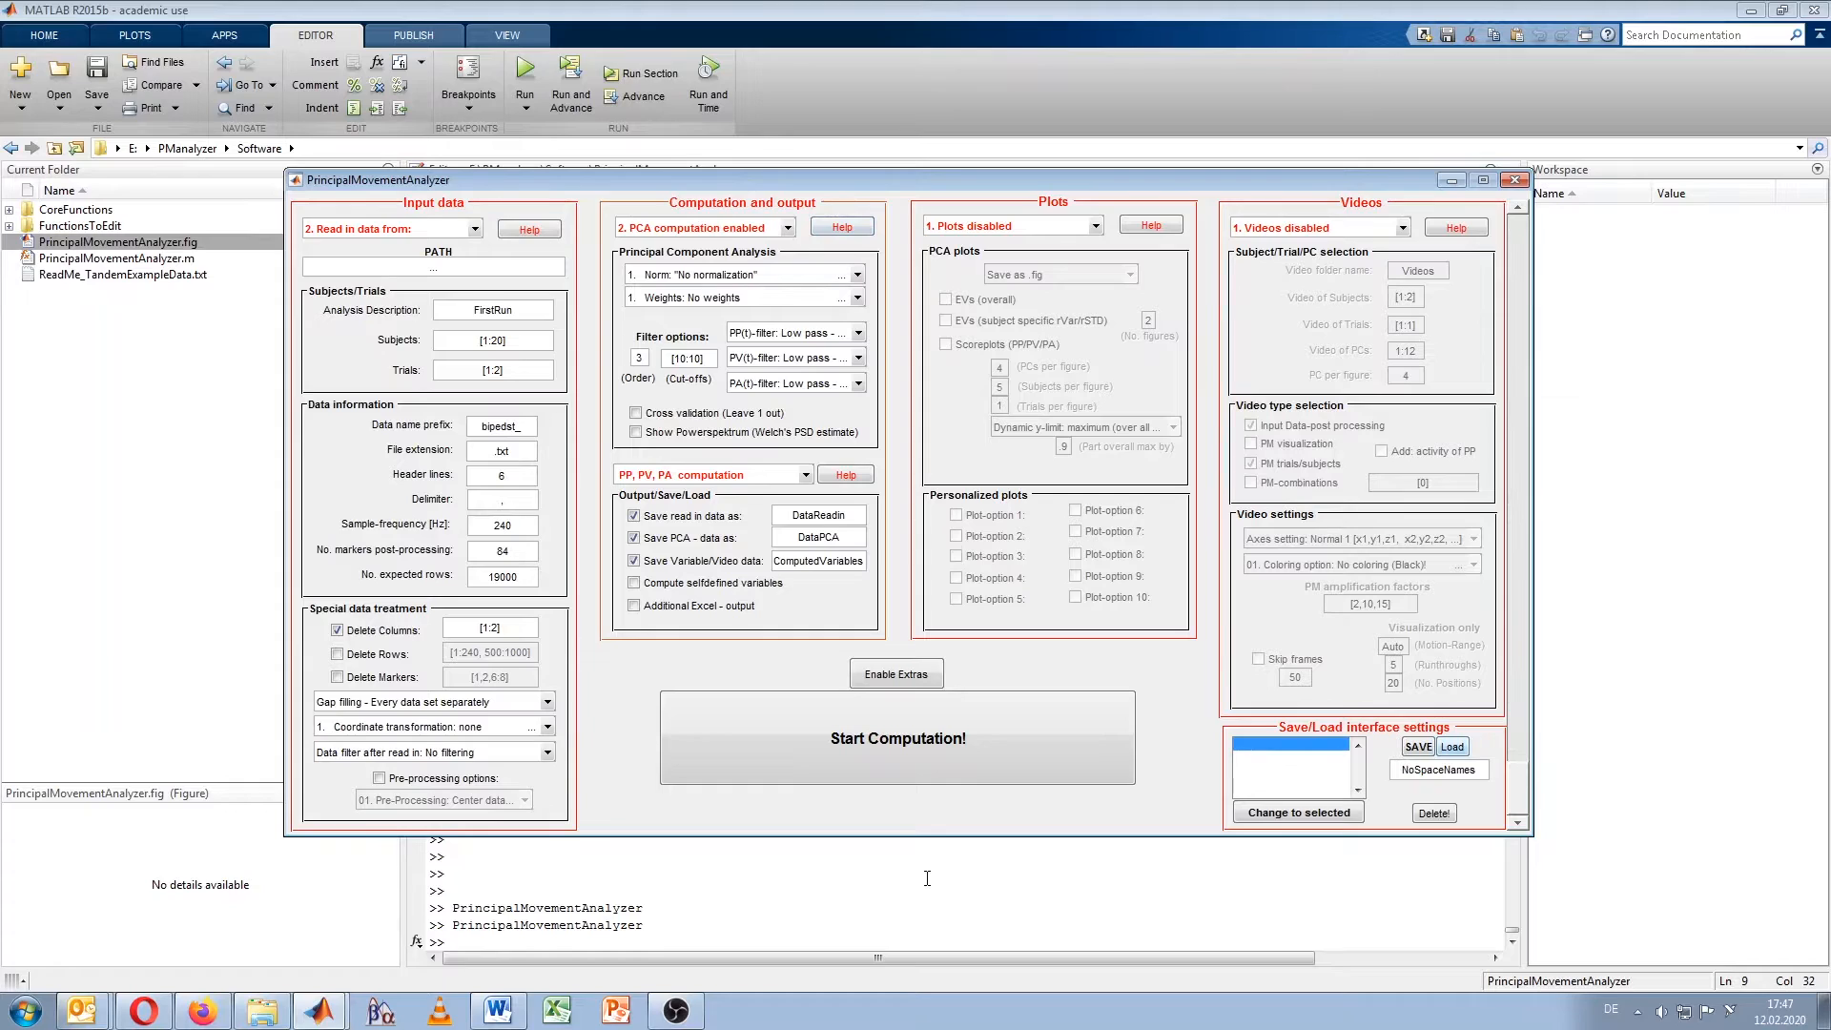
left_click(246, 1013)
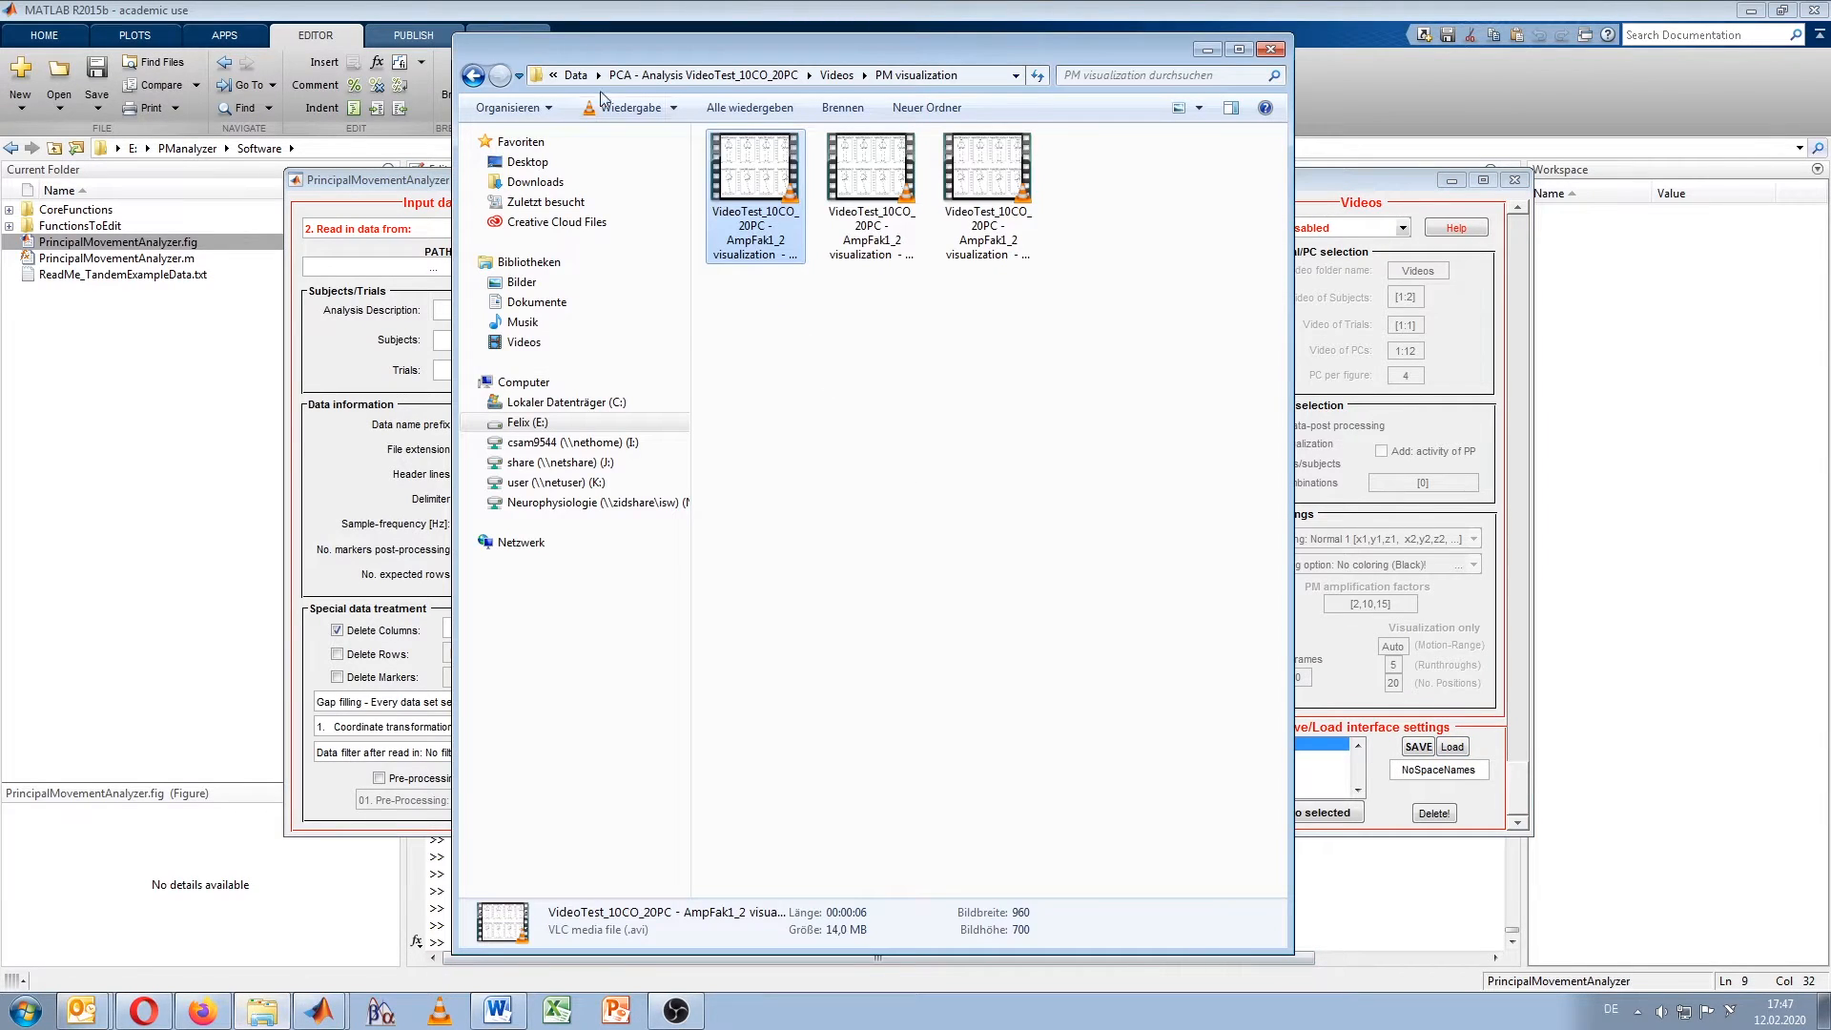
left_click(474, 77)
left_click(474, 76)
left_click(474, 77)
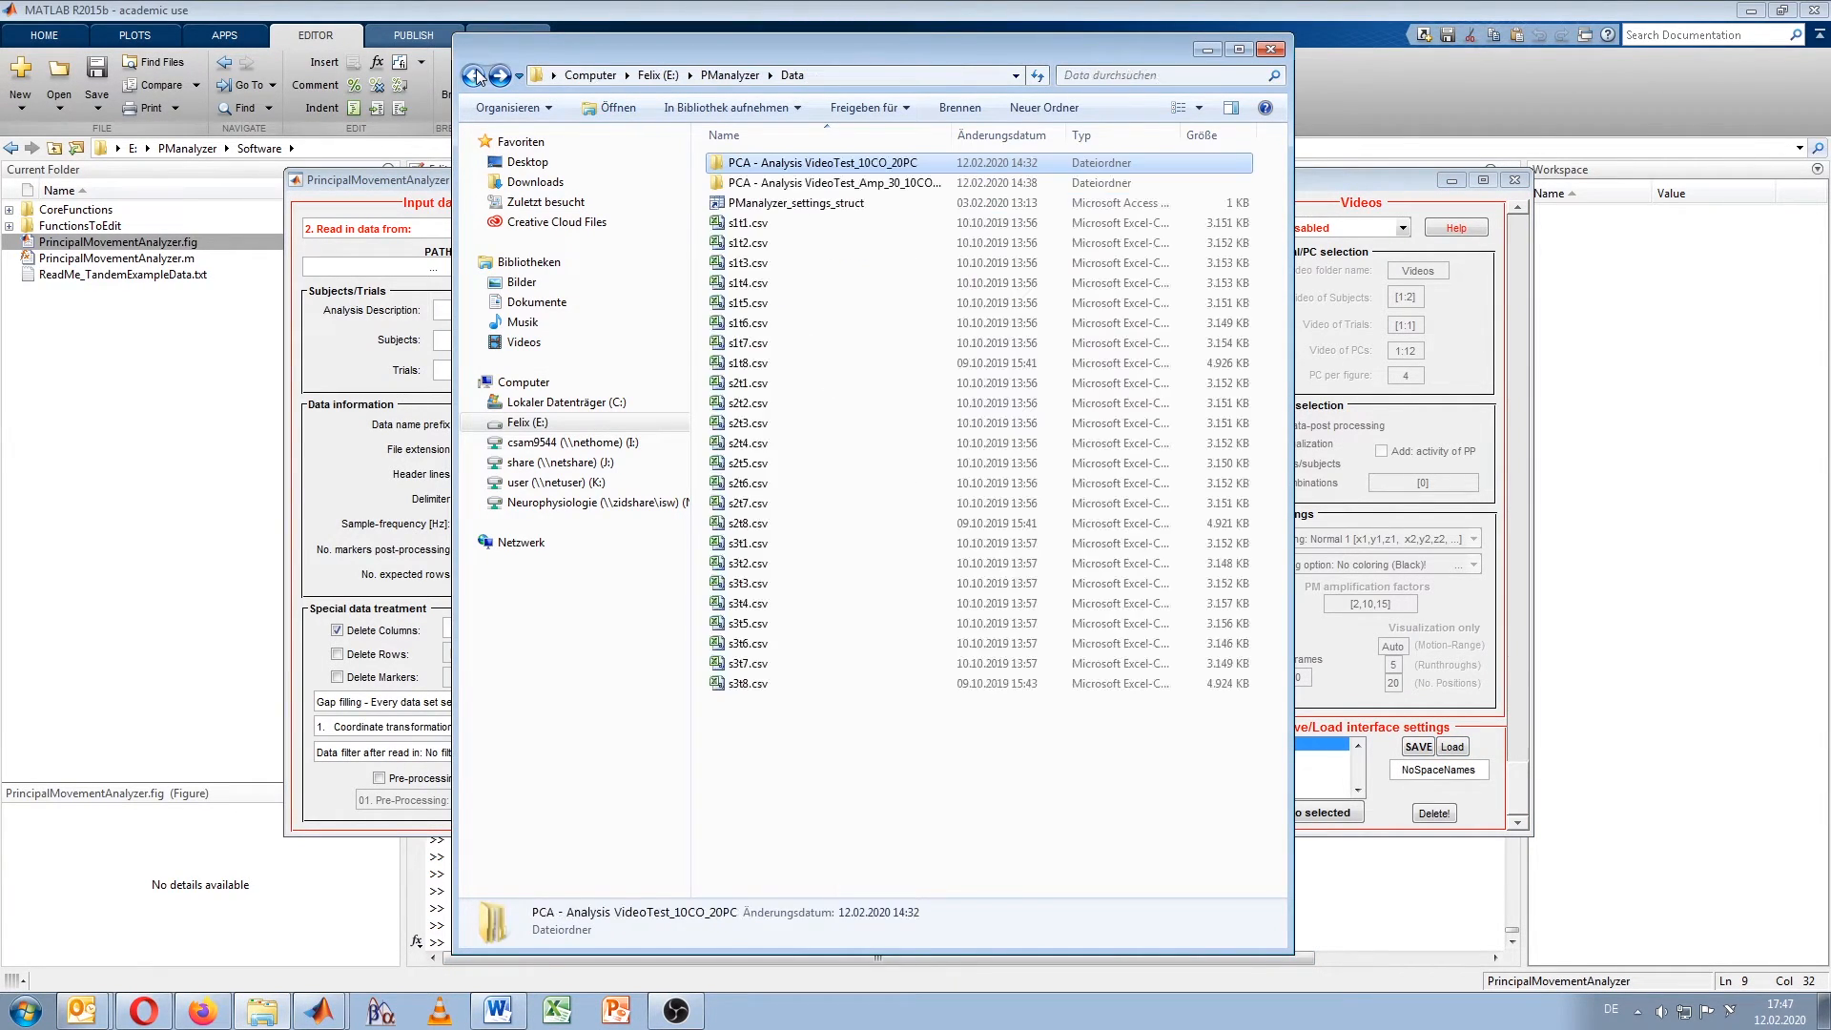
left_click(734, 202)
left_click(884, 76)
key("ctrl+c")
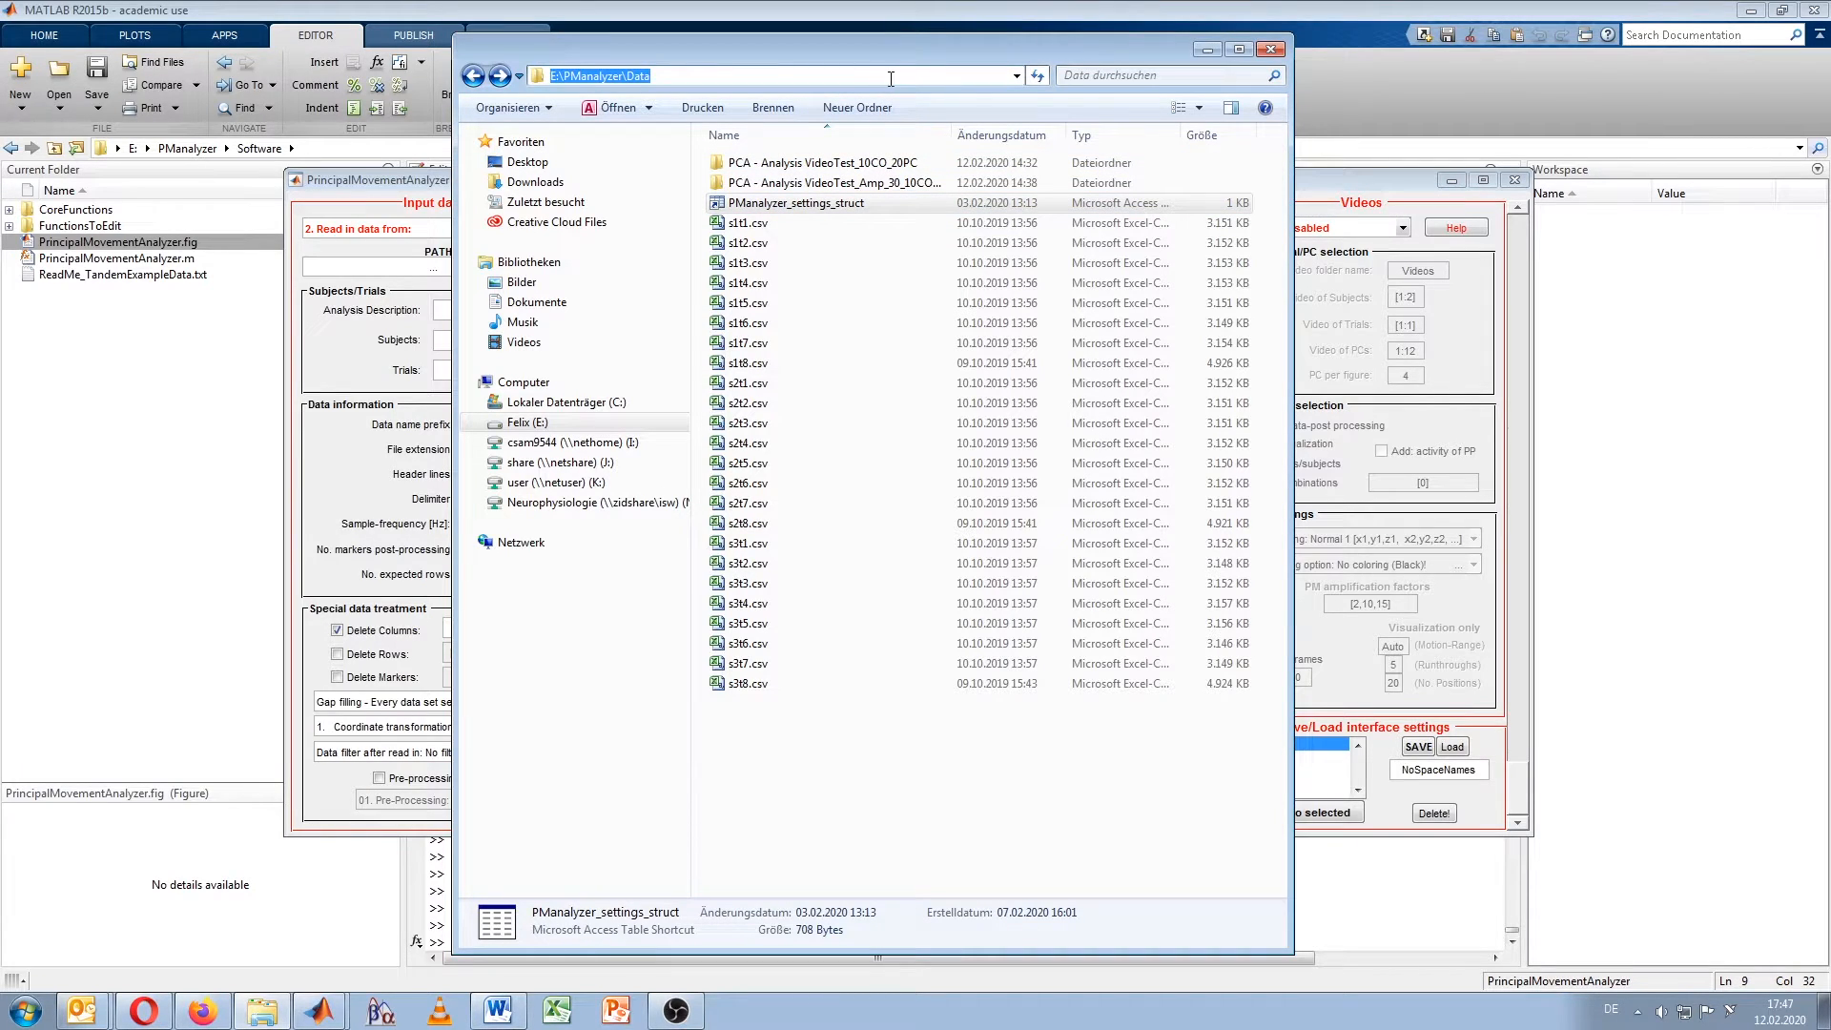
Step: Set the input data PATH to E:\PManalyzer\Data, load the saved interface settings and apply the Test configuration
left_click(1207, 48)
left_click(389, 272)
key("ctrl+v")
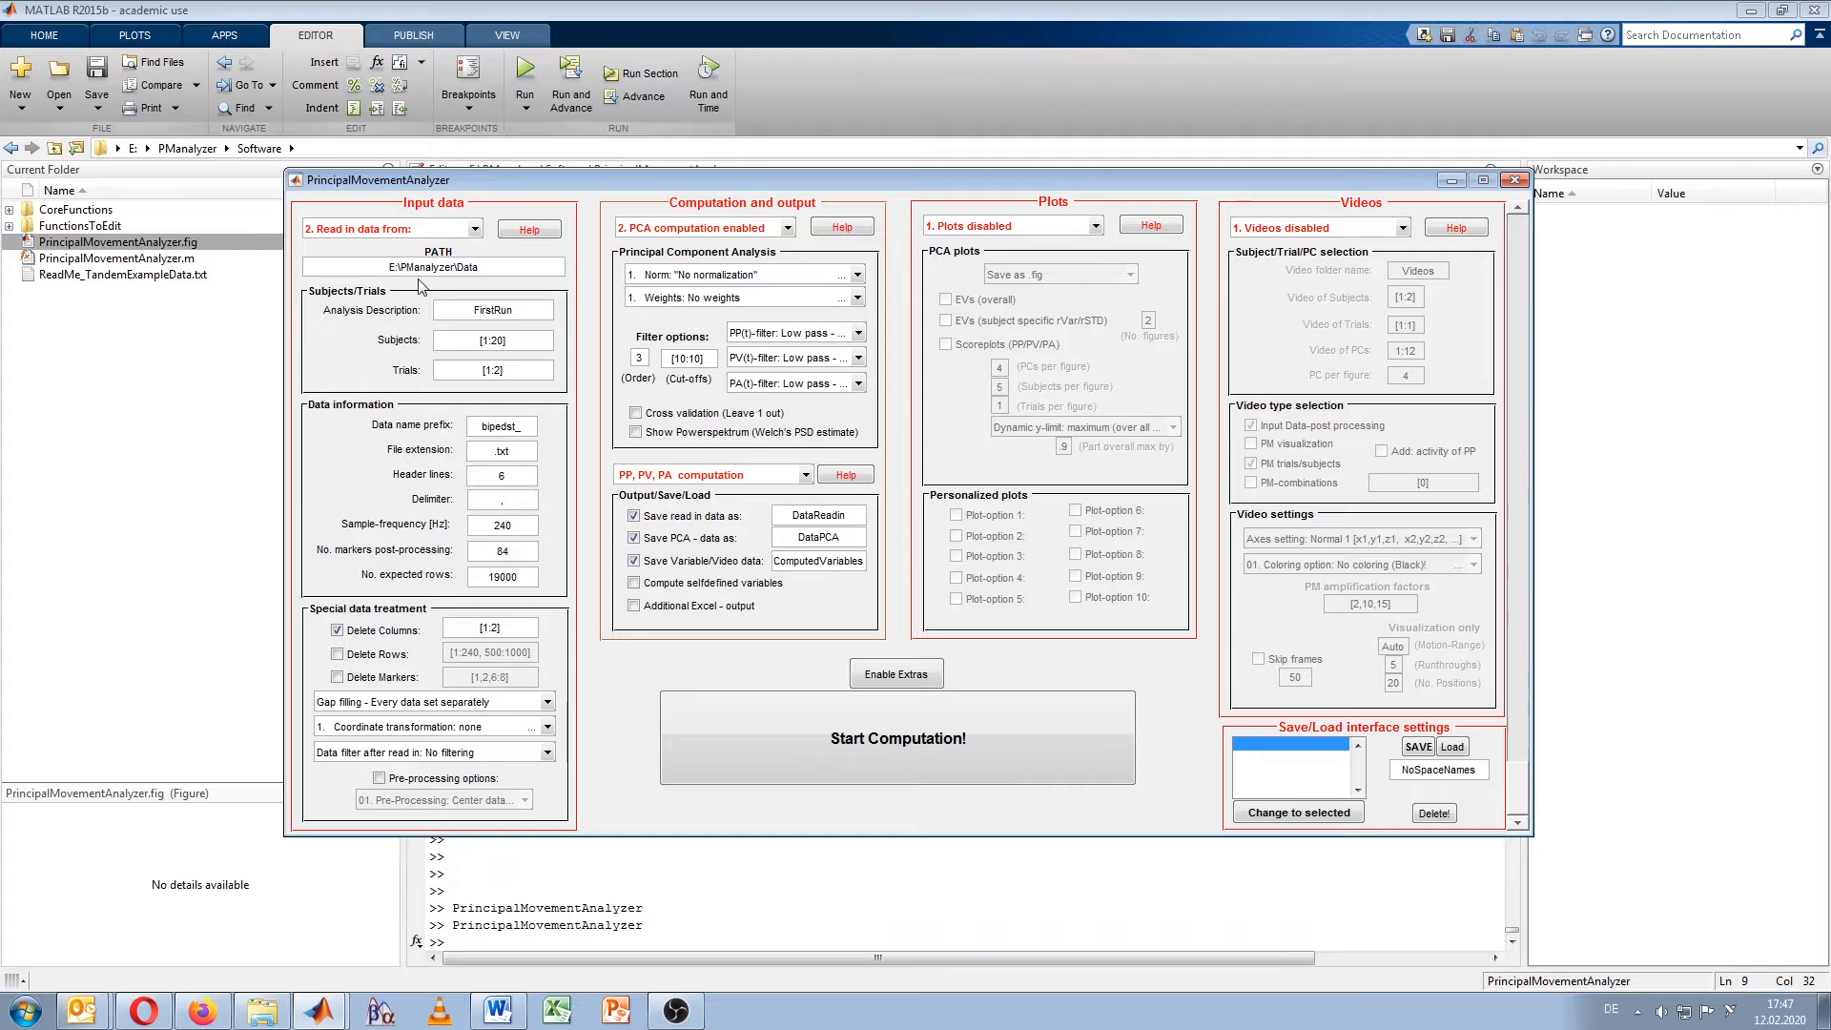
left_click(1452, 746)
left_click(1311, 814)
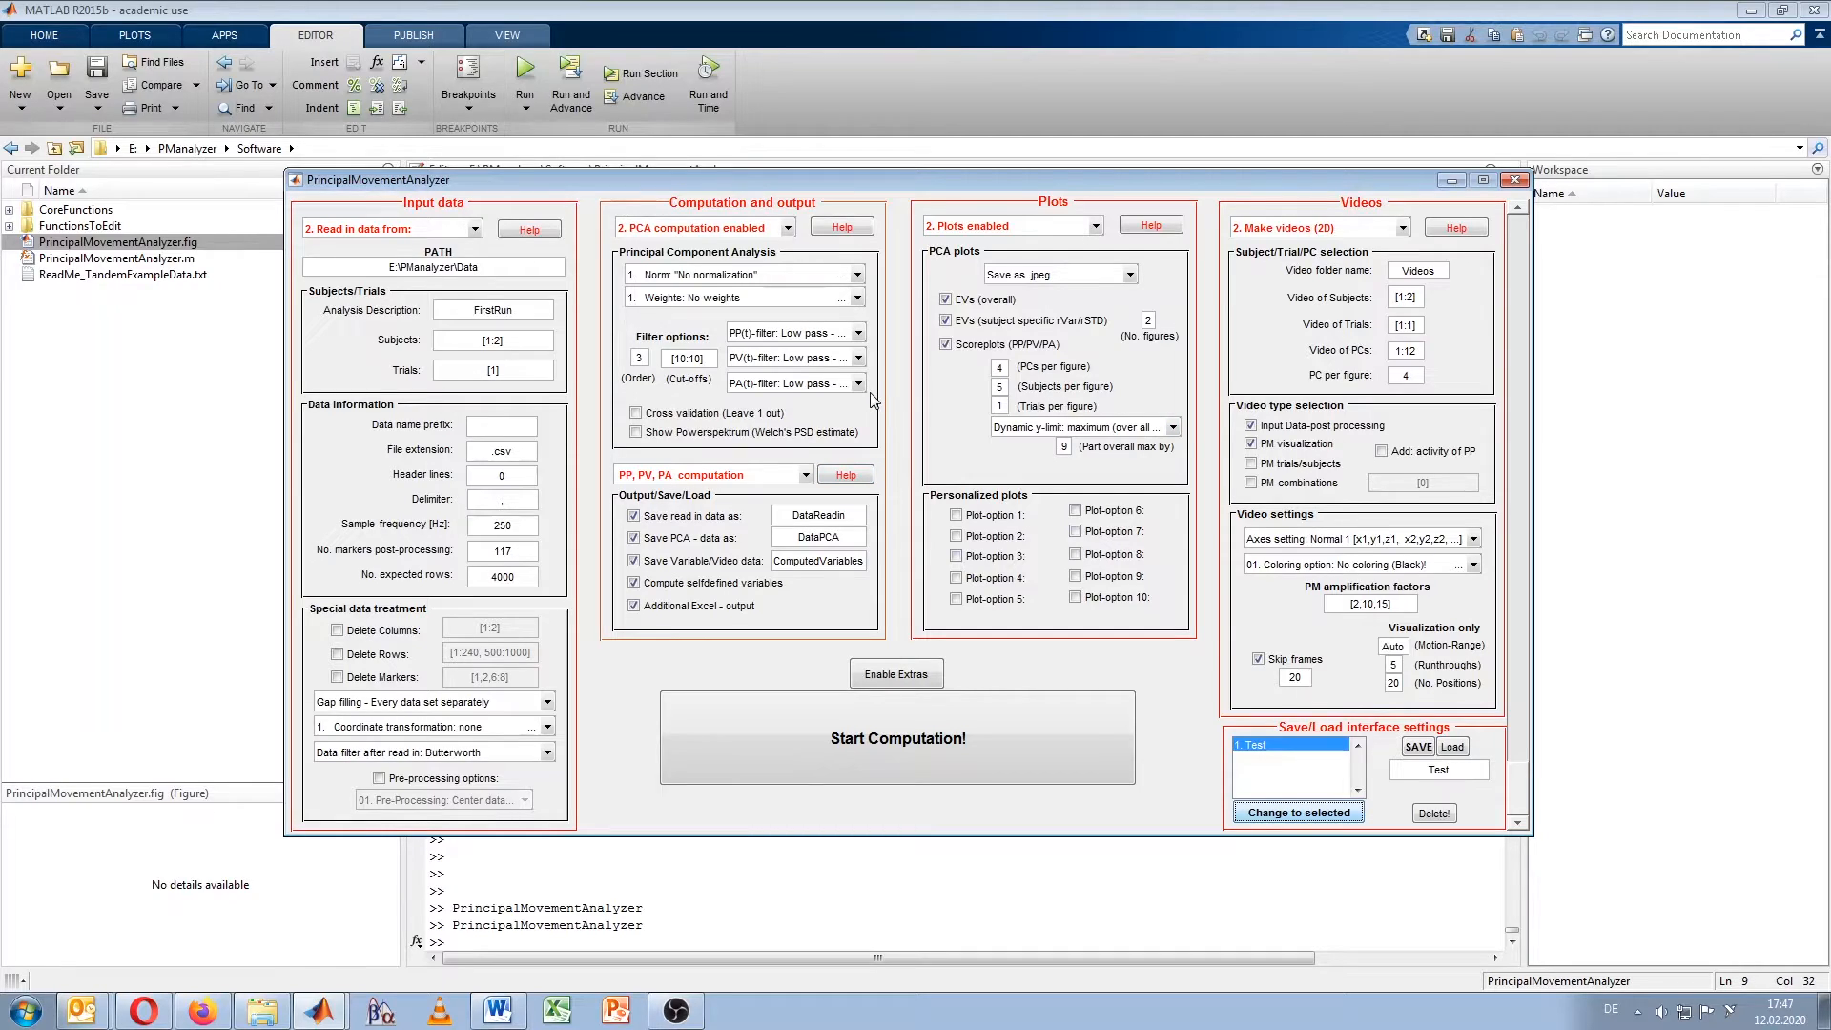
Step: Set the videos to PCs 1:10 with 2 PCs per figure and enable the PM trials/subjects videos
left_click(1421, 349)
key("BackSpace")
key("BackSpace")
type("2")
left_click(1268, 471)
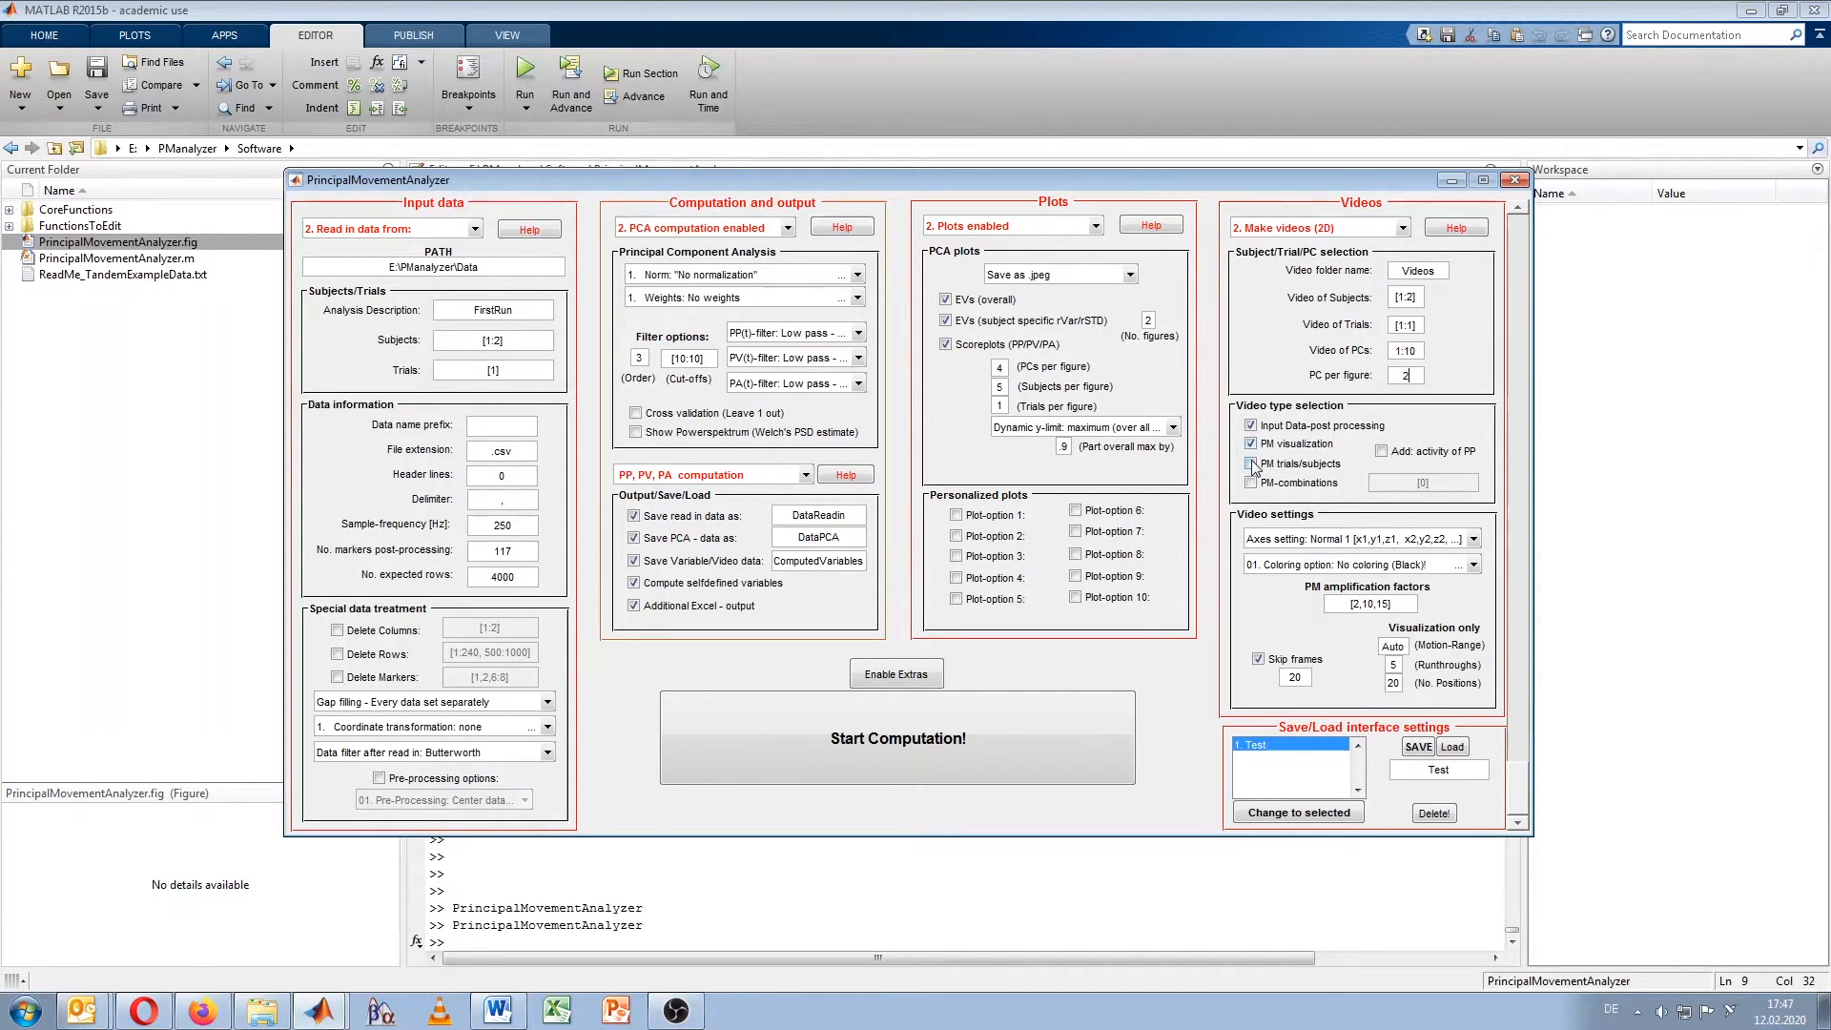
Step: Choose coloring option 06, the one for 39 markers, as the video coloring
left_click(1474, 565)
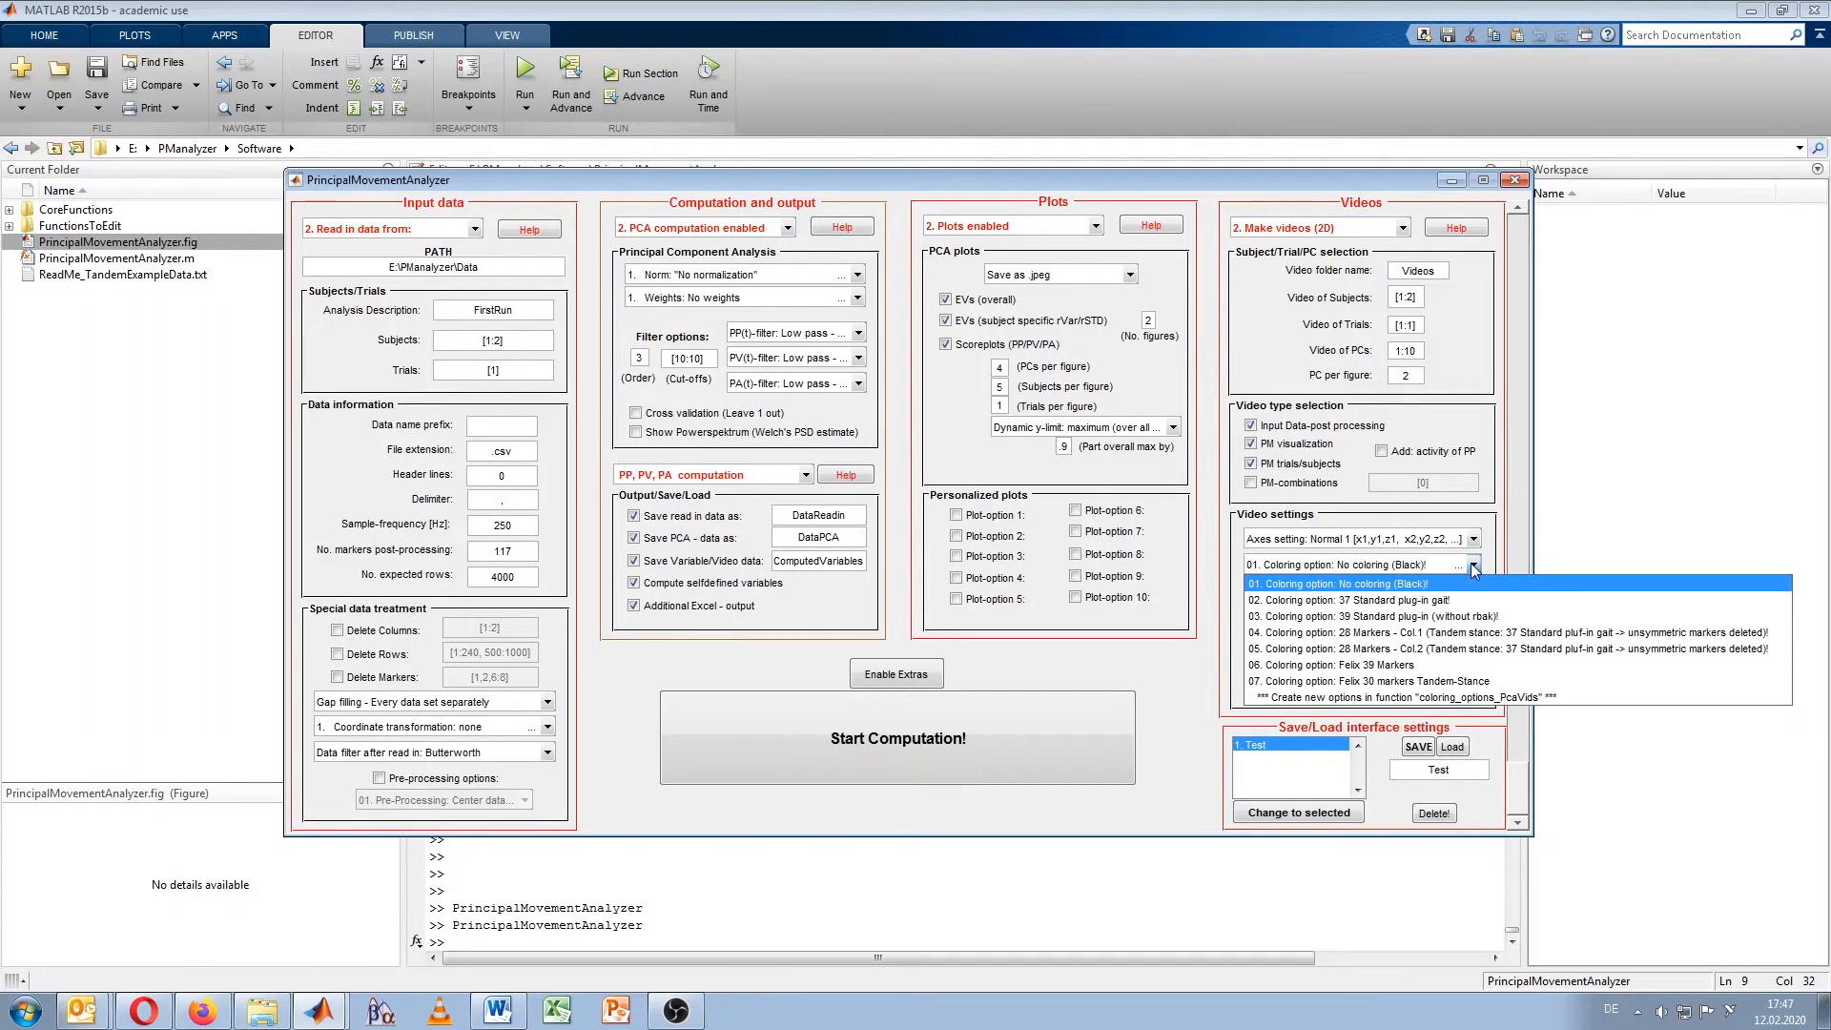
left_click(1370, 666)
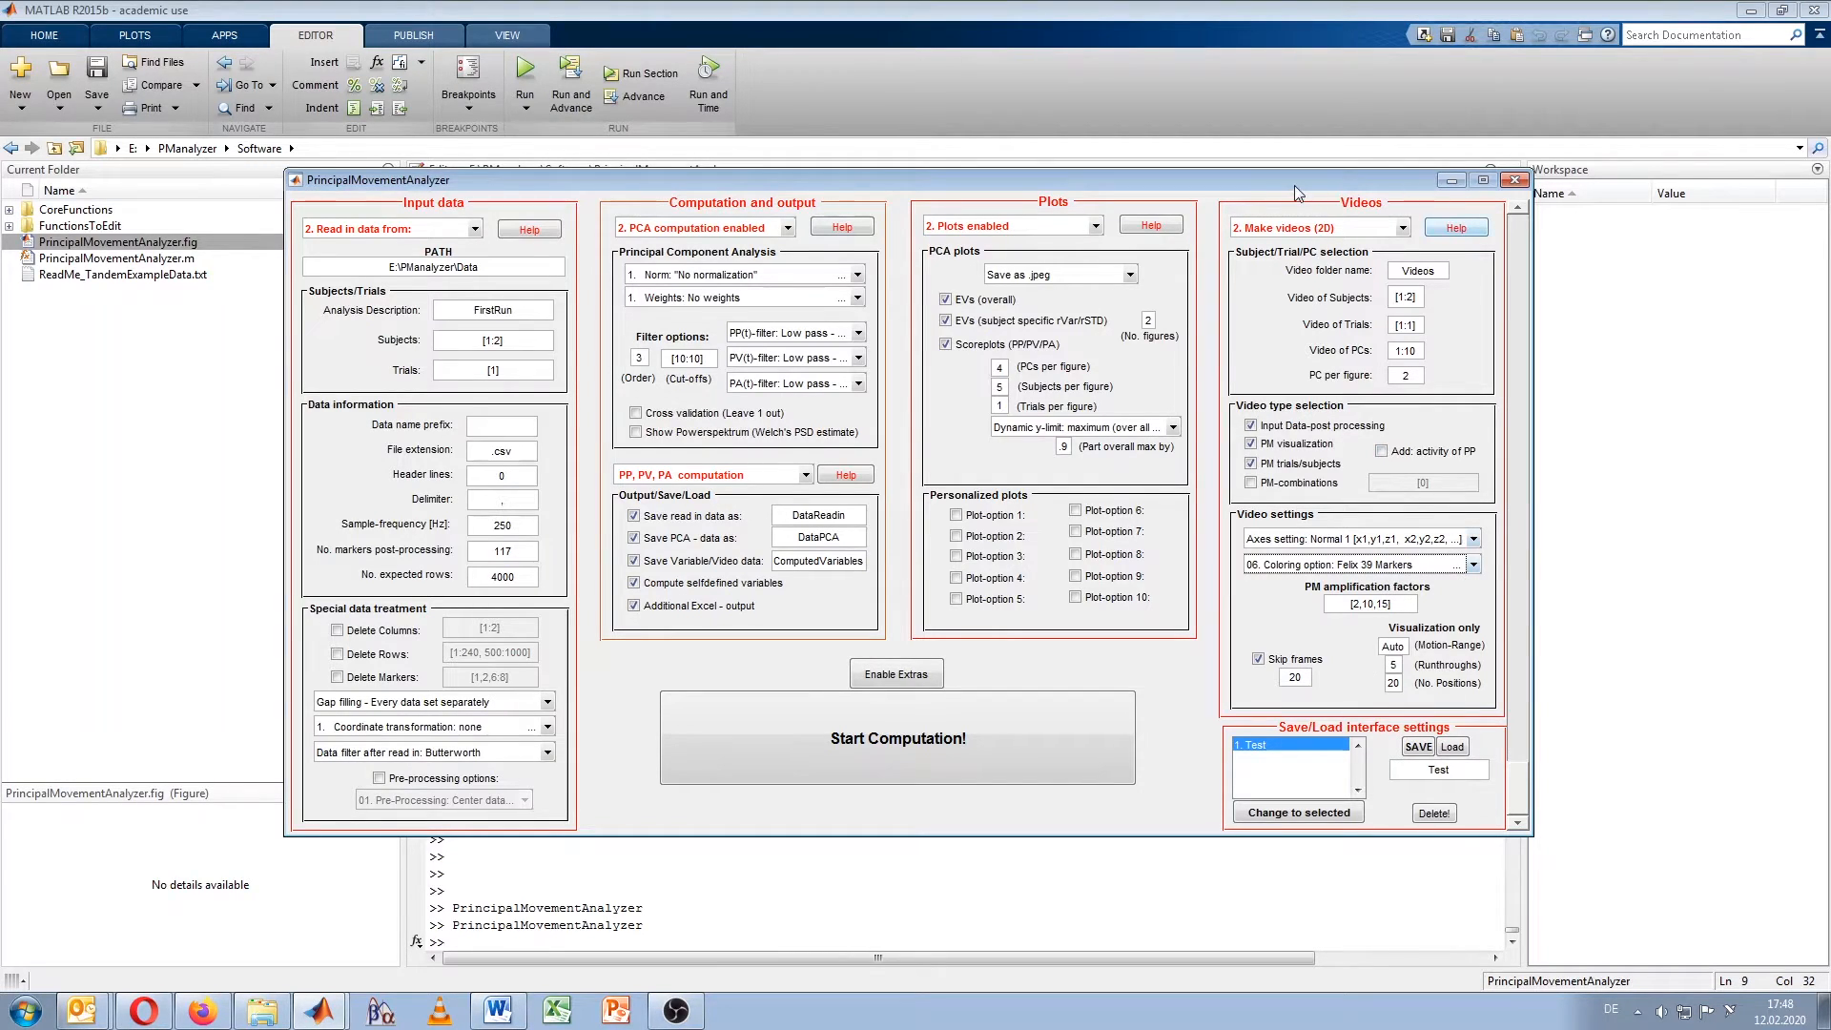
left_click_drag(1295, 185, 1274, 159)
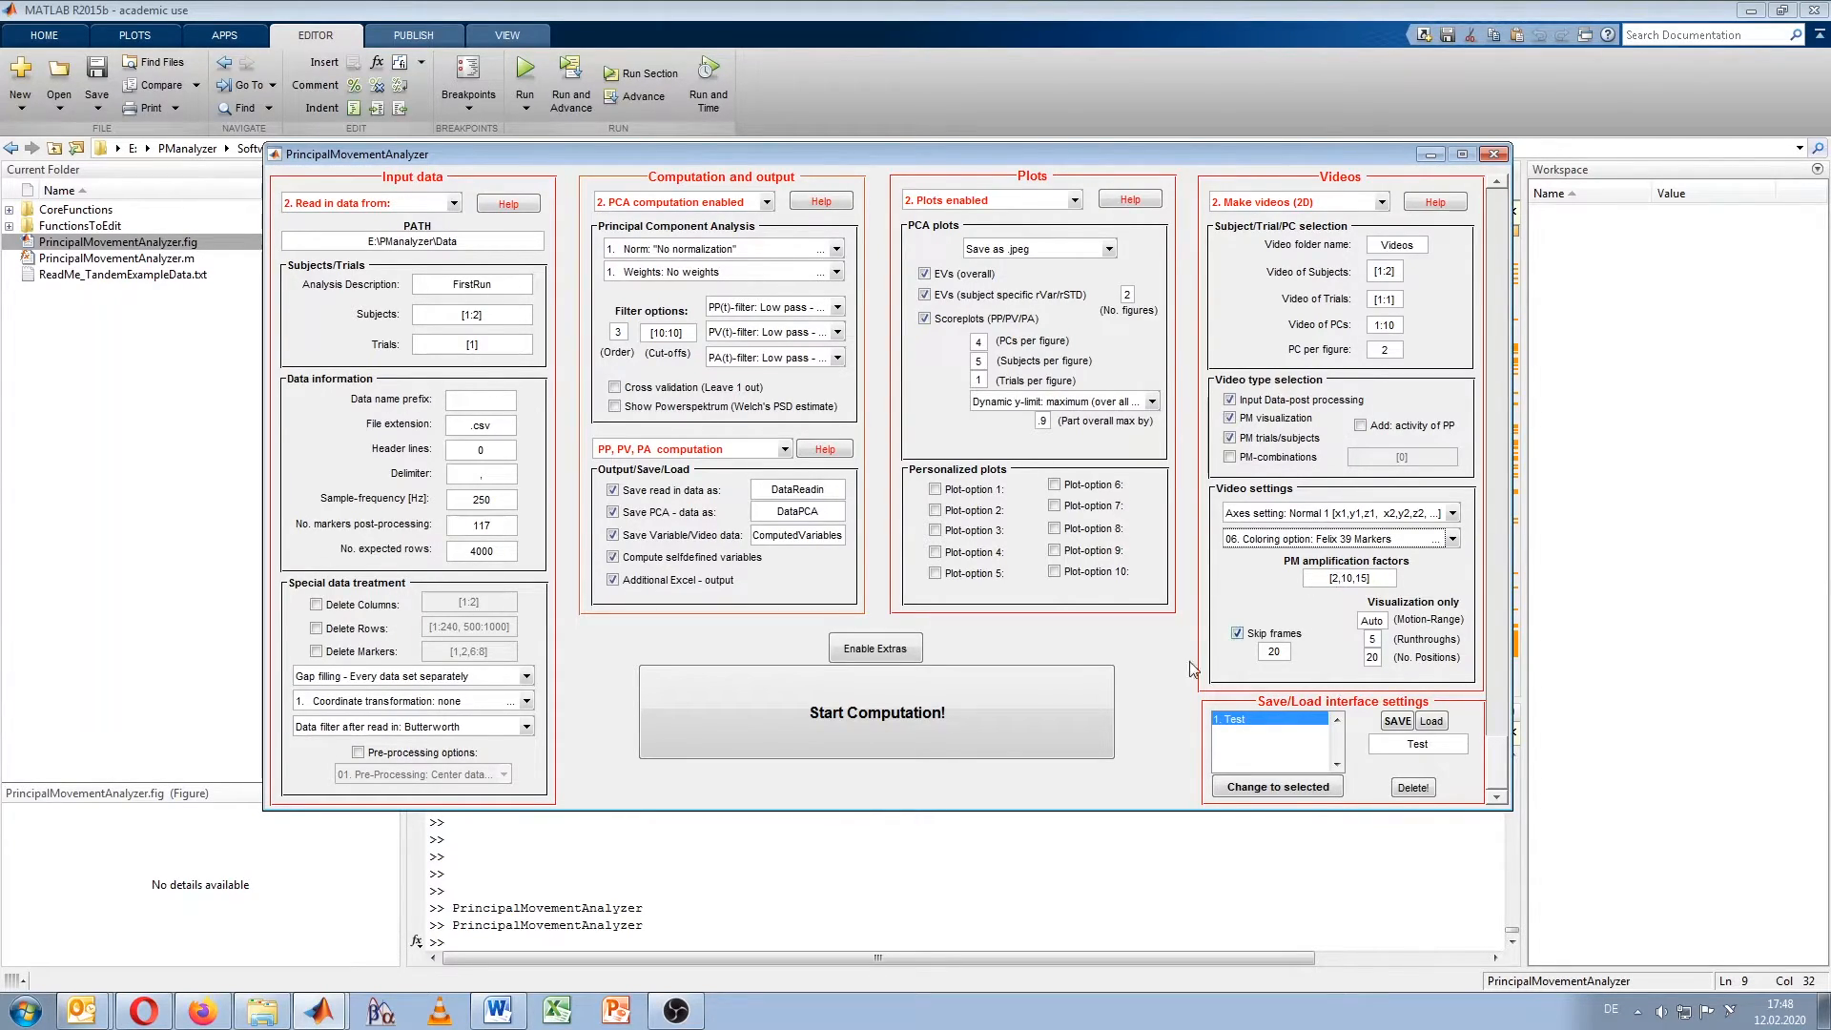
Step: Browse to the PM visualization videos of the VideoTest_10CO_20PC analysis and view the examples before leaving the file browser
left_click(262, 1011)
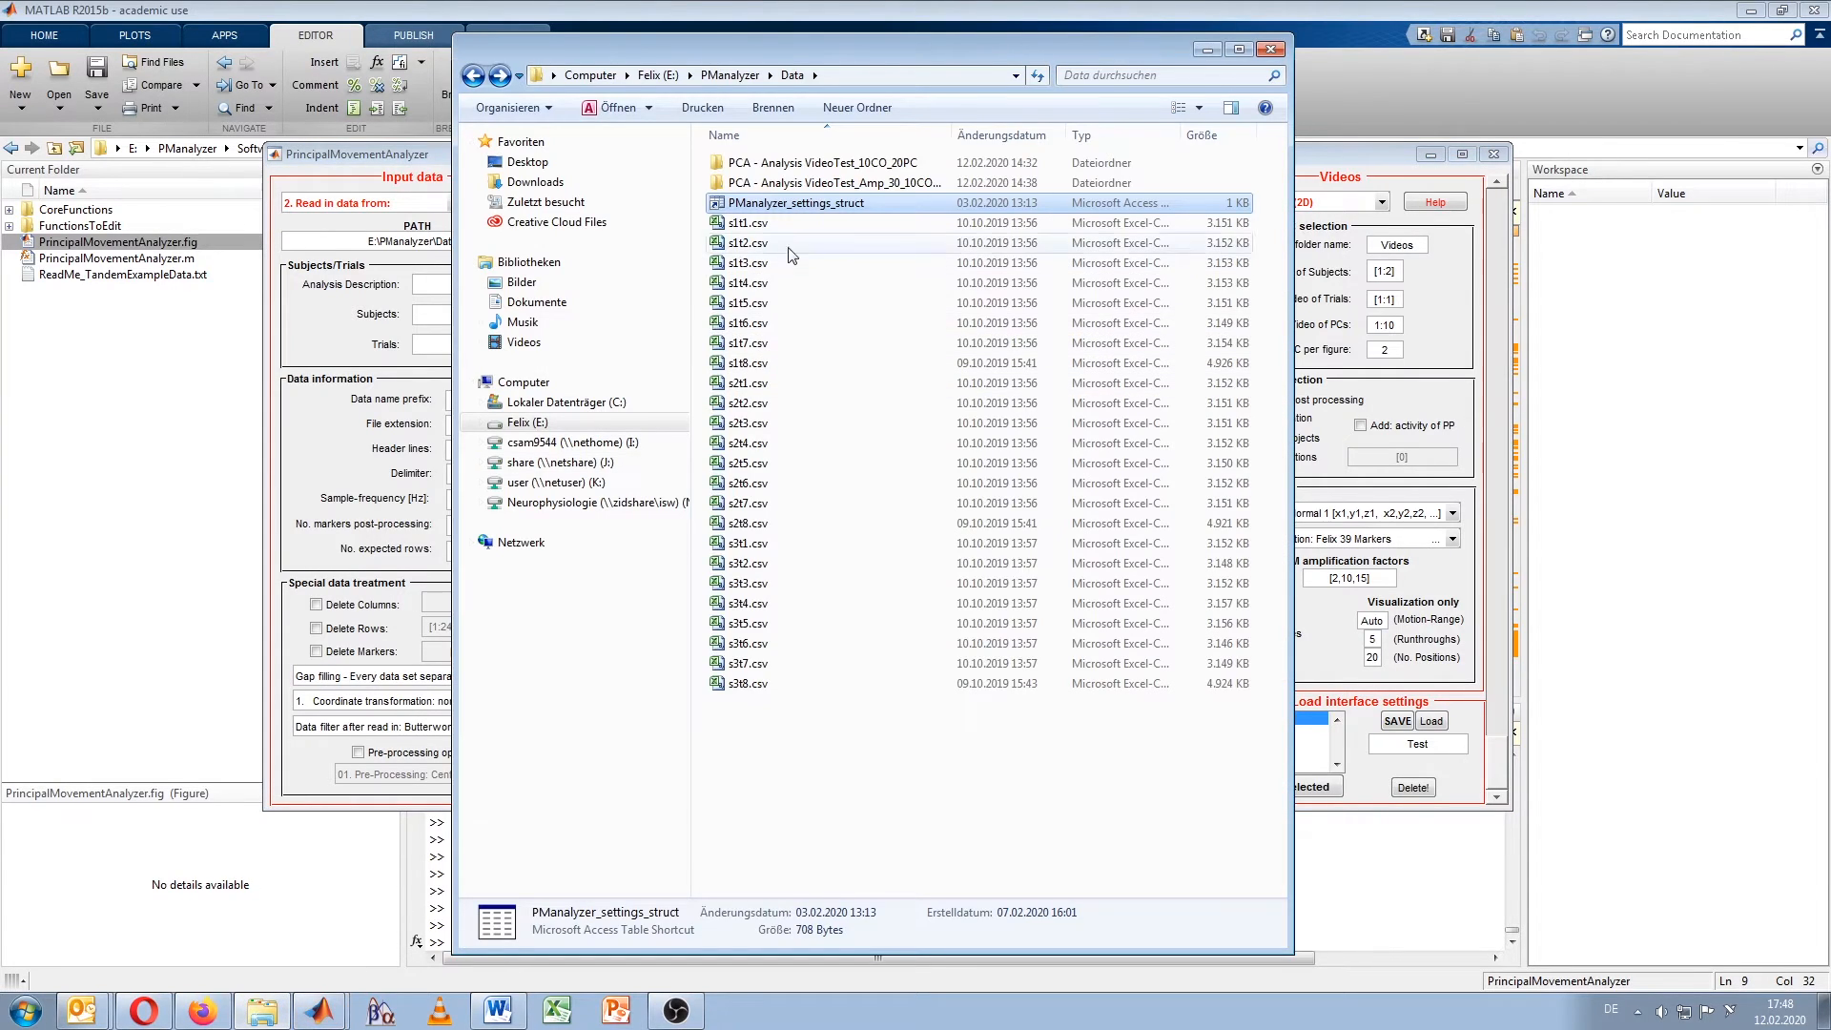
double_click(789, 164)
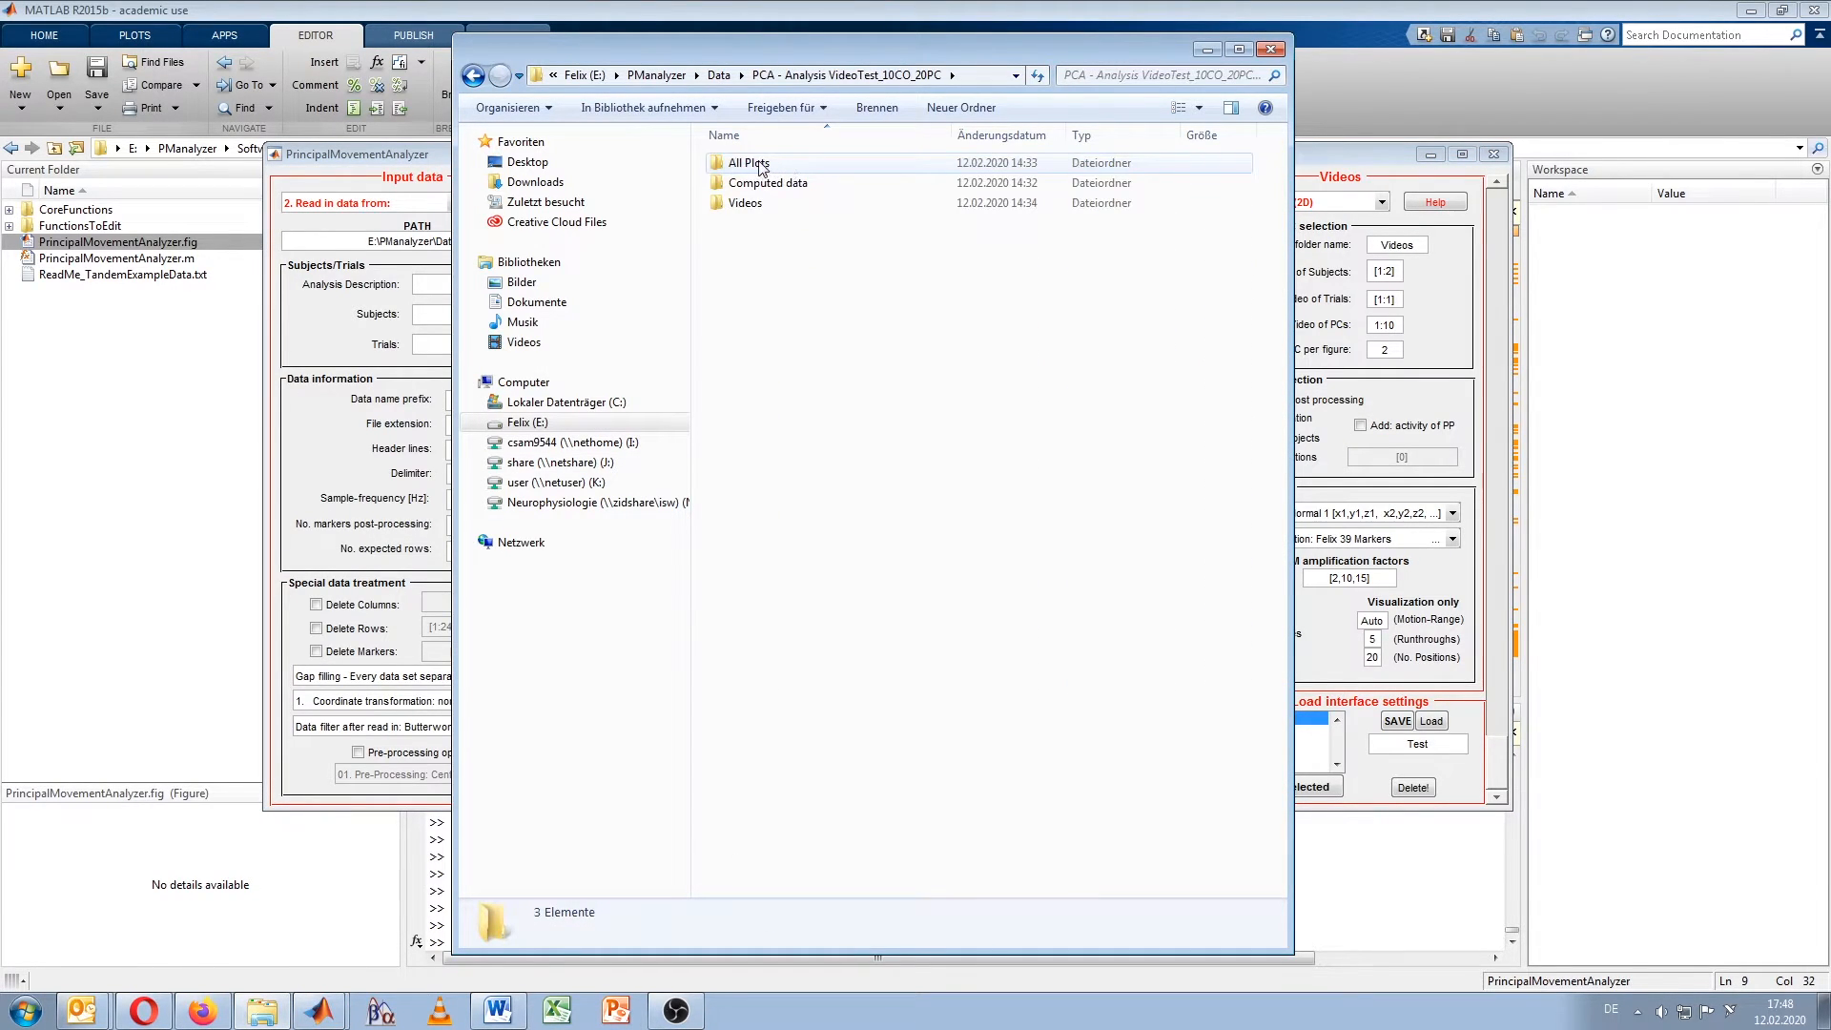
double_click(745, 202)
left_click(760, 187)
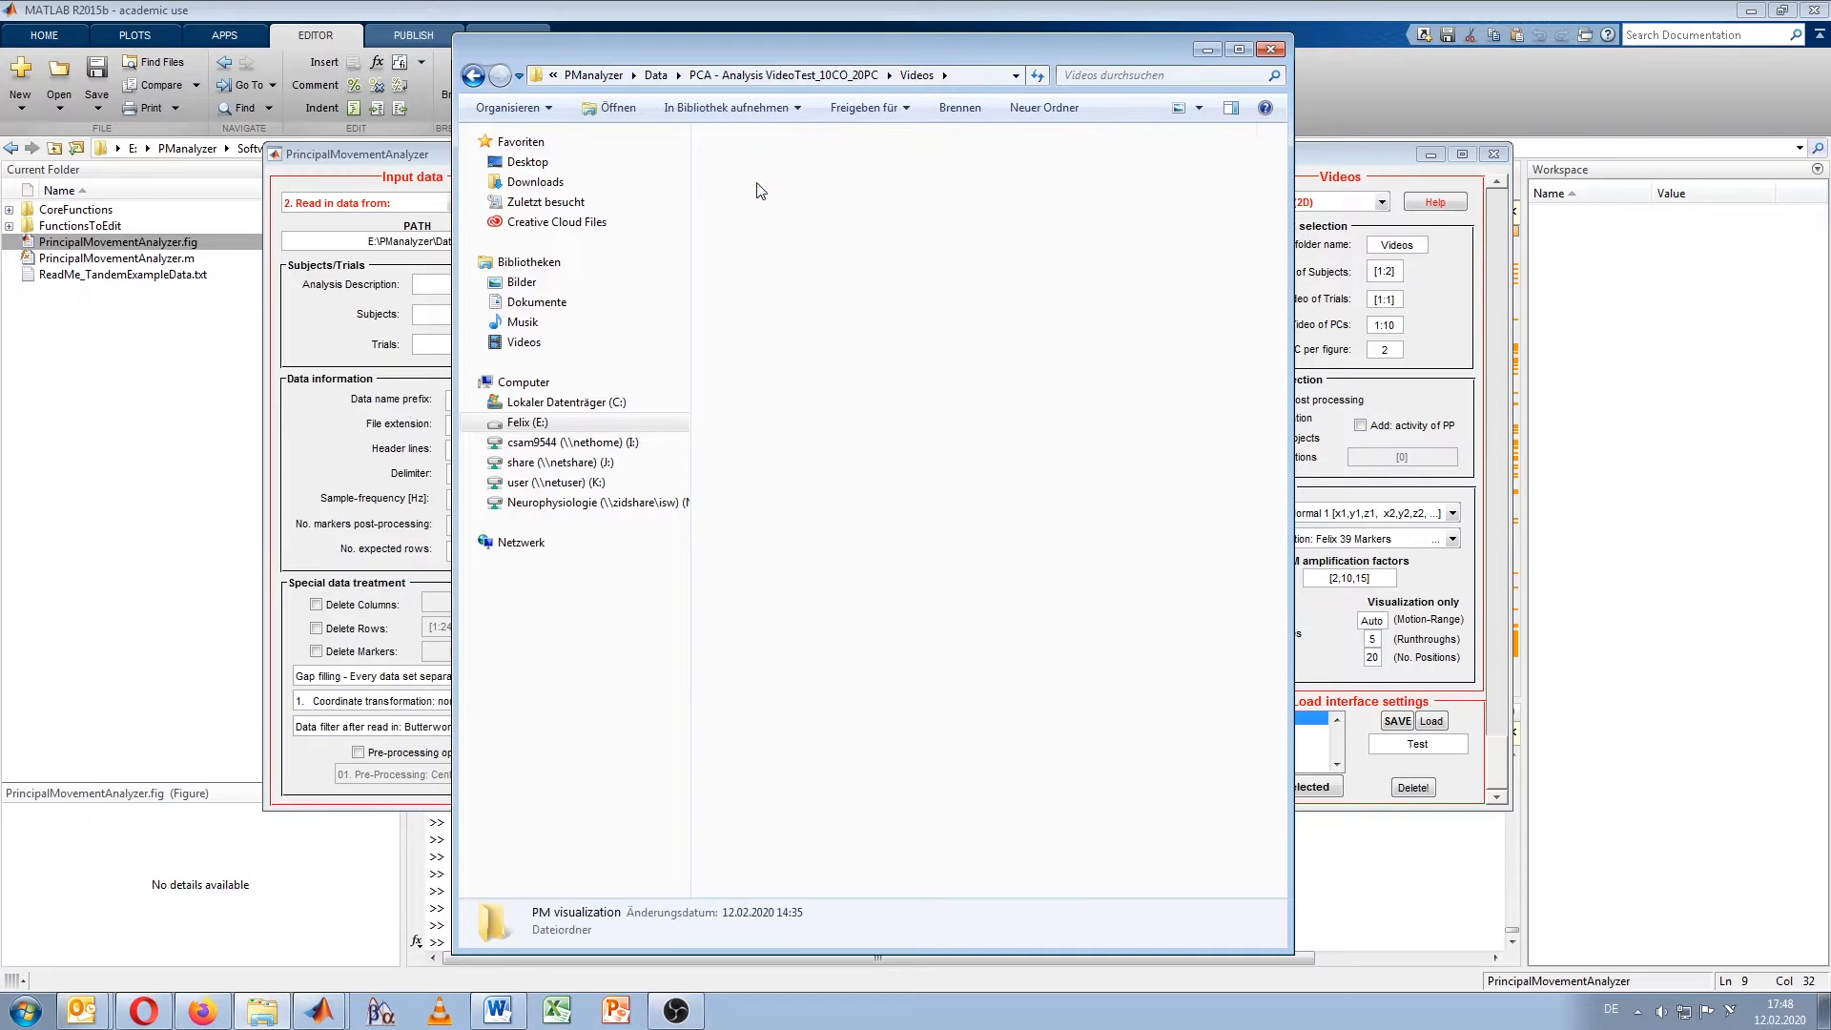
double_click(760, 186)
left_click(760, 184)
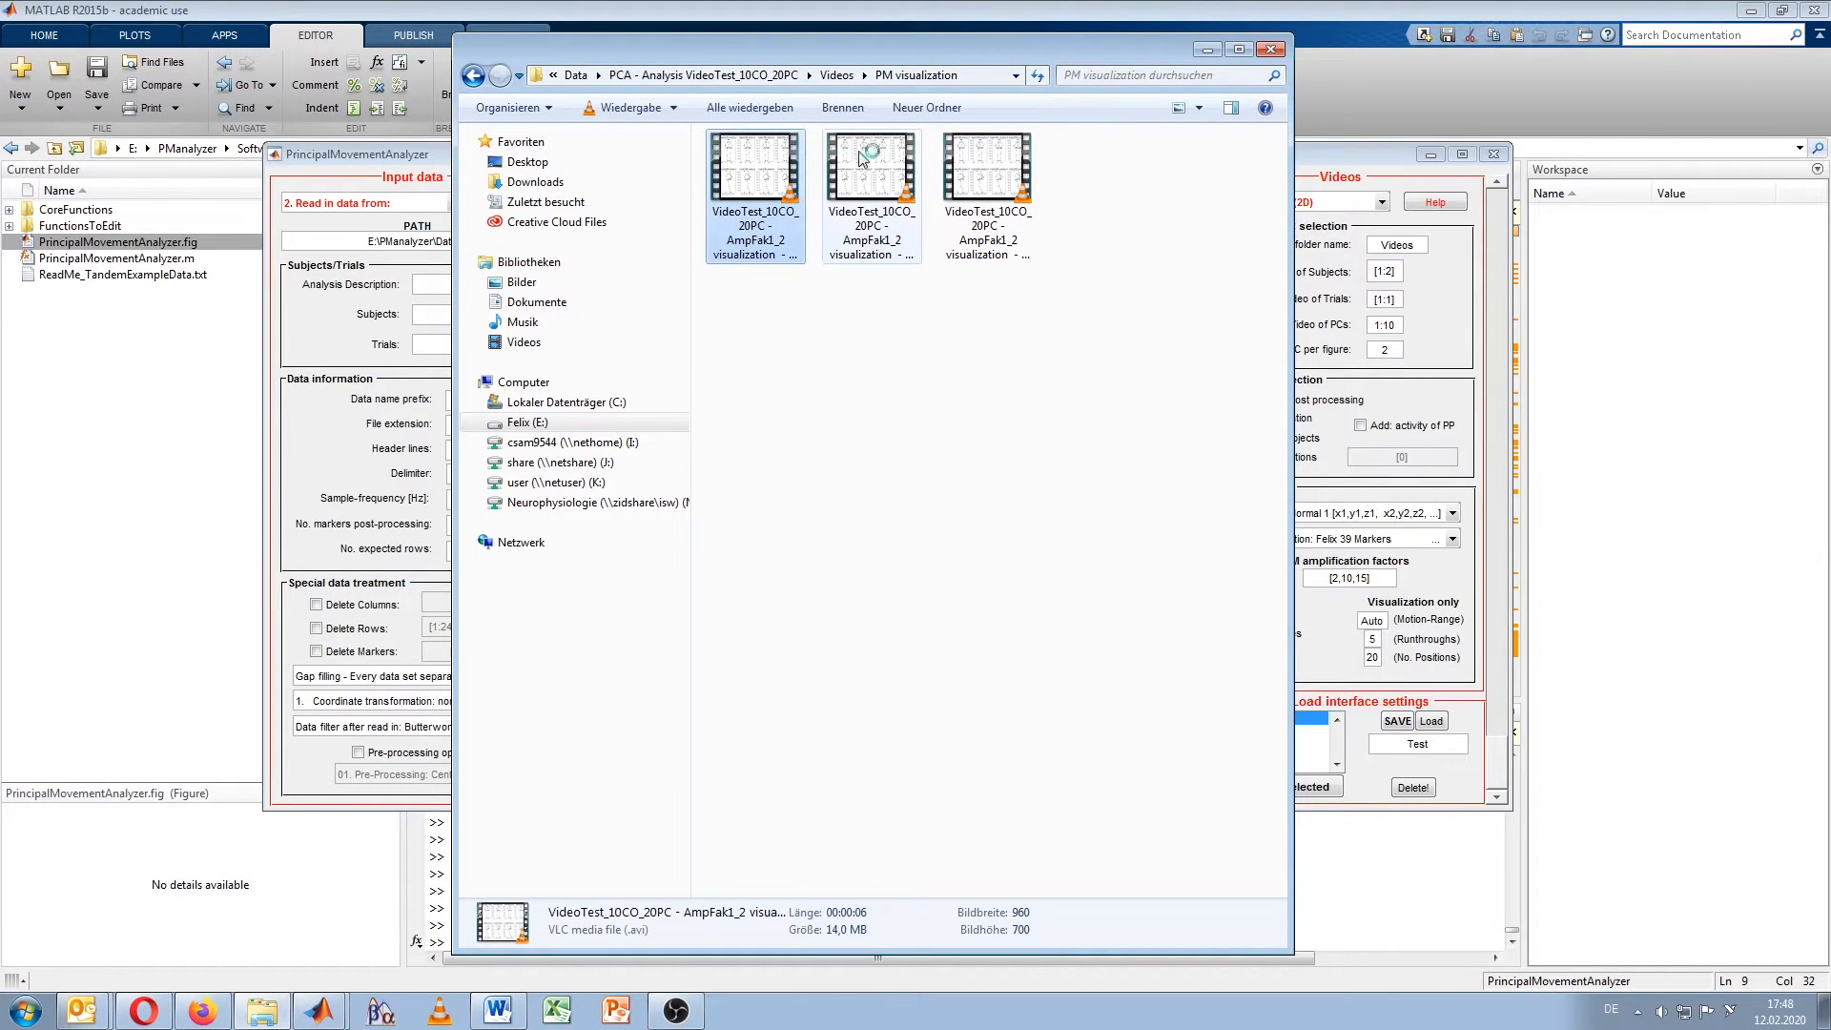
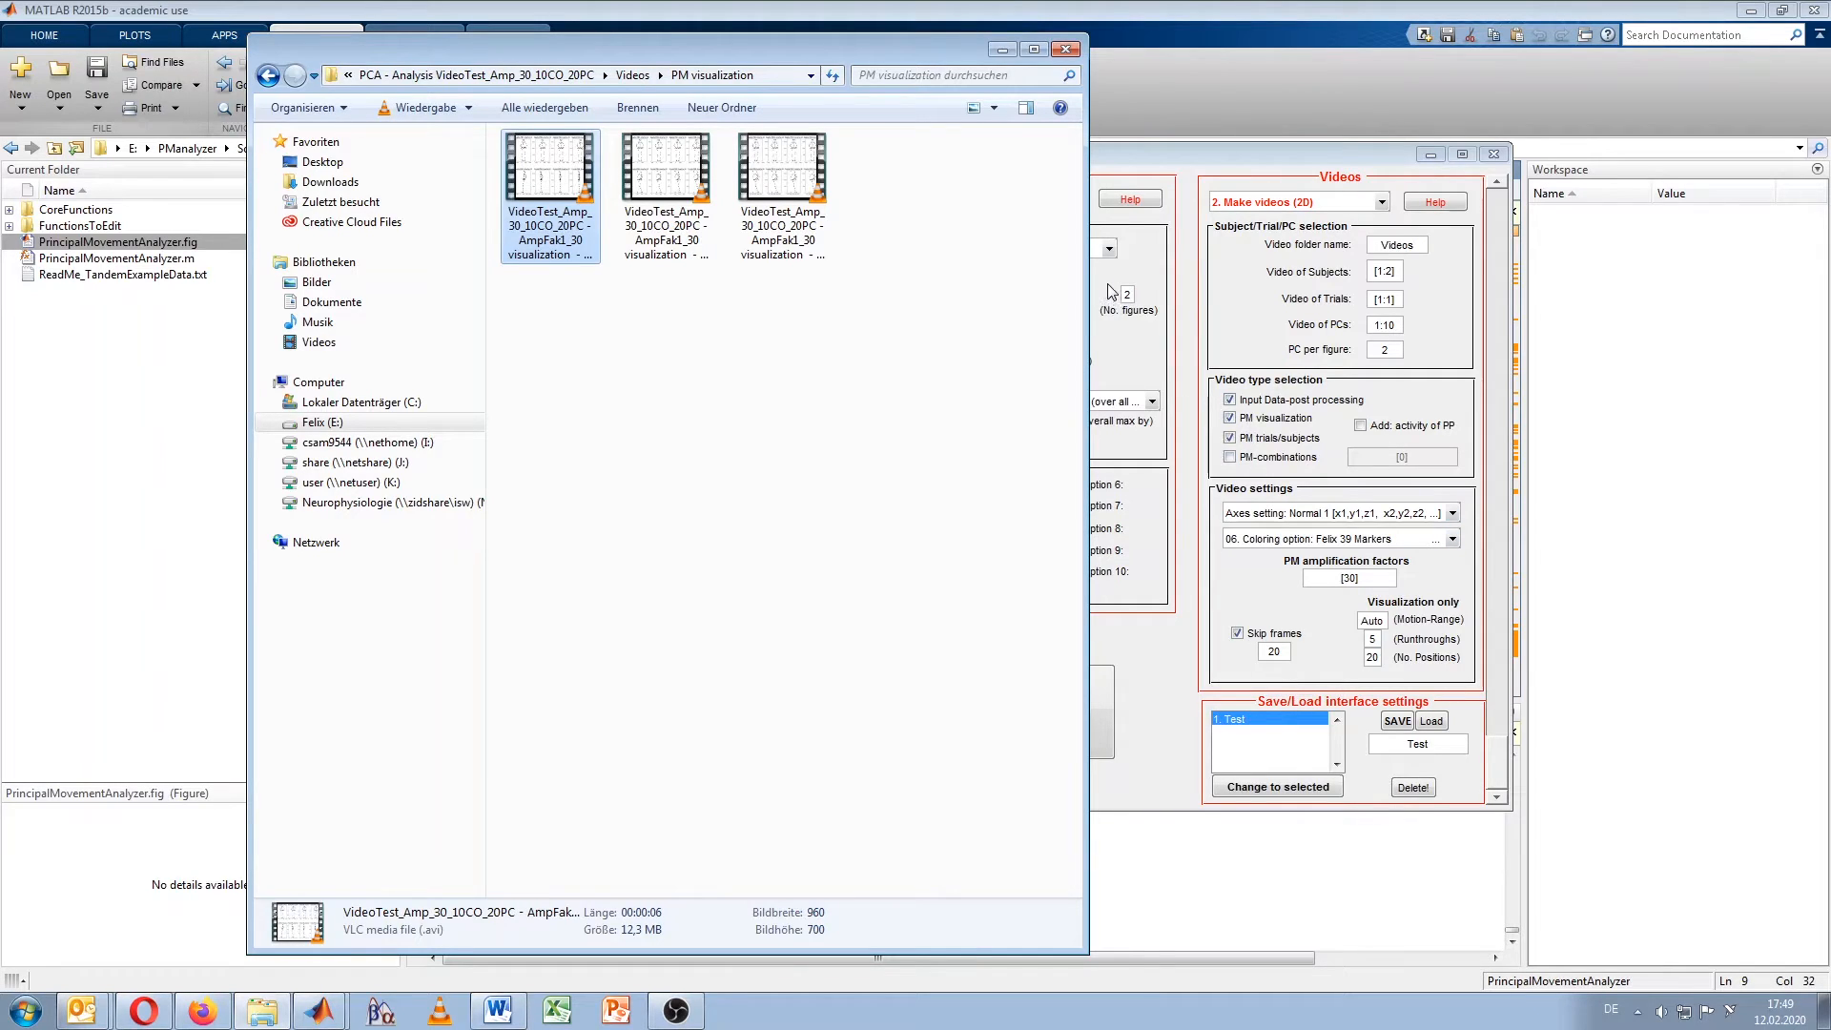
left_click(1066, 51)
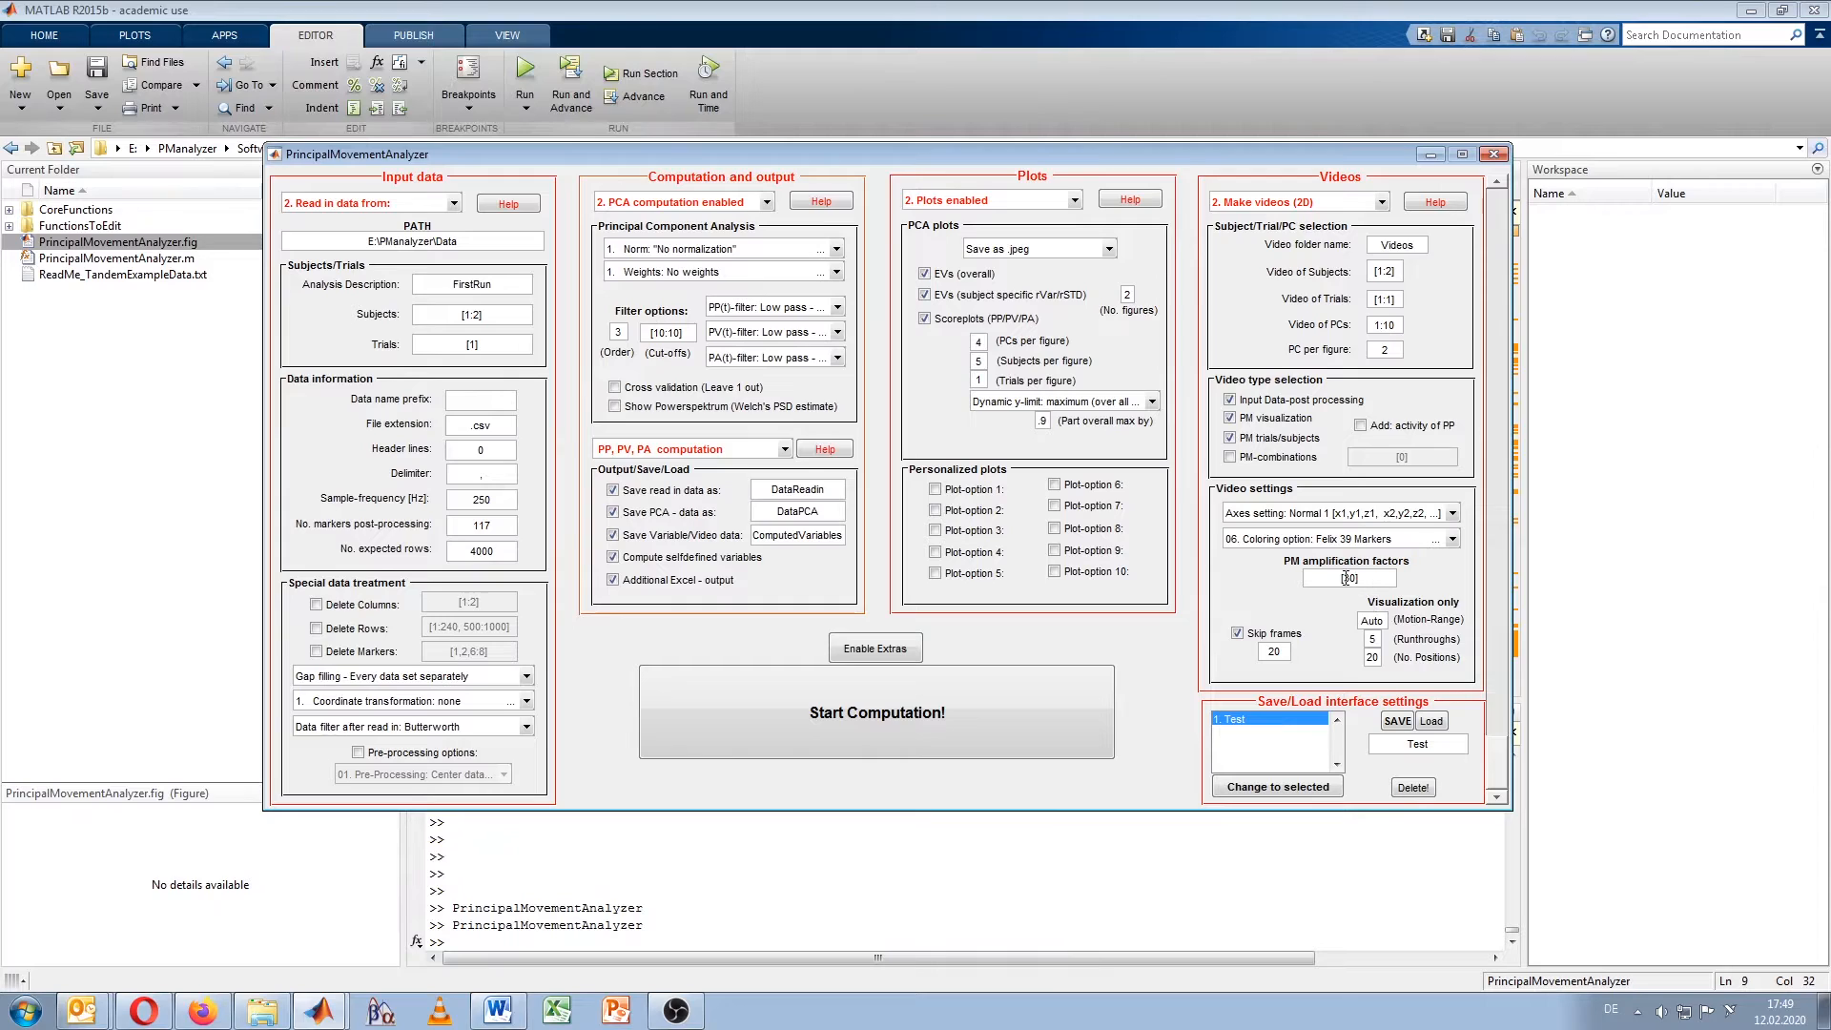
Step: Set the PM amplification factors to [2,15,30]
key("Delete")
key("Delete")
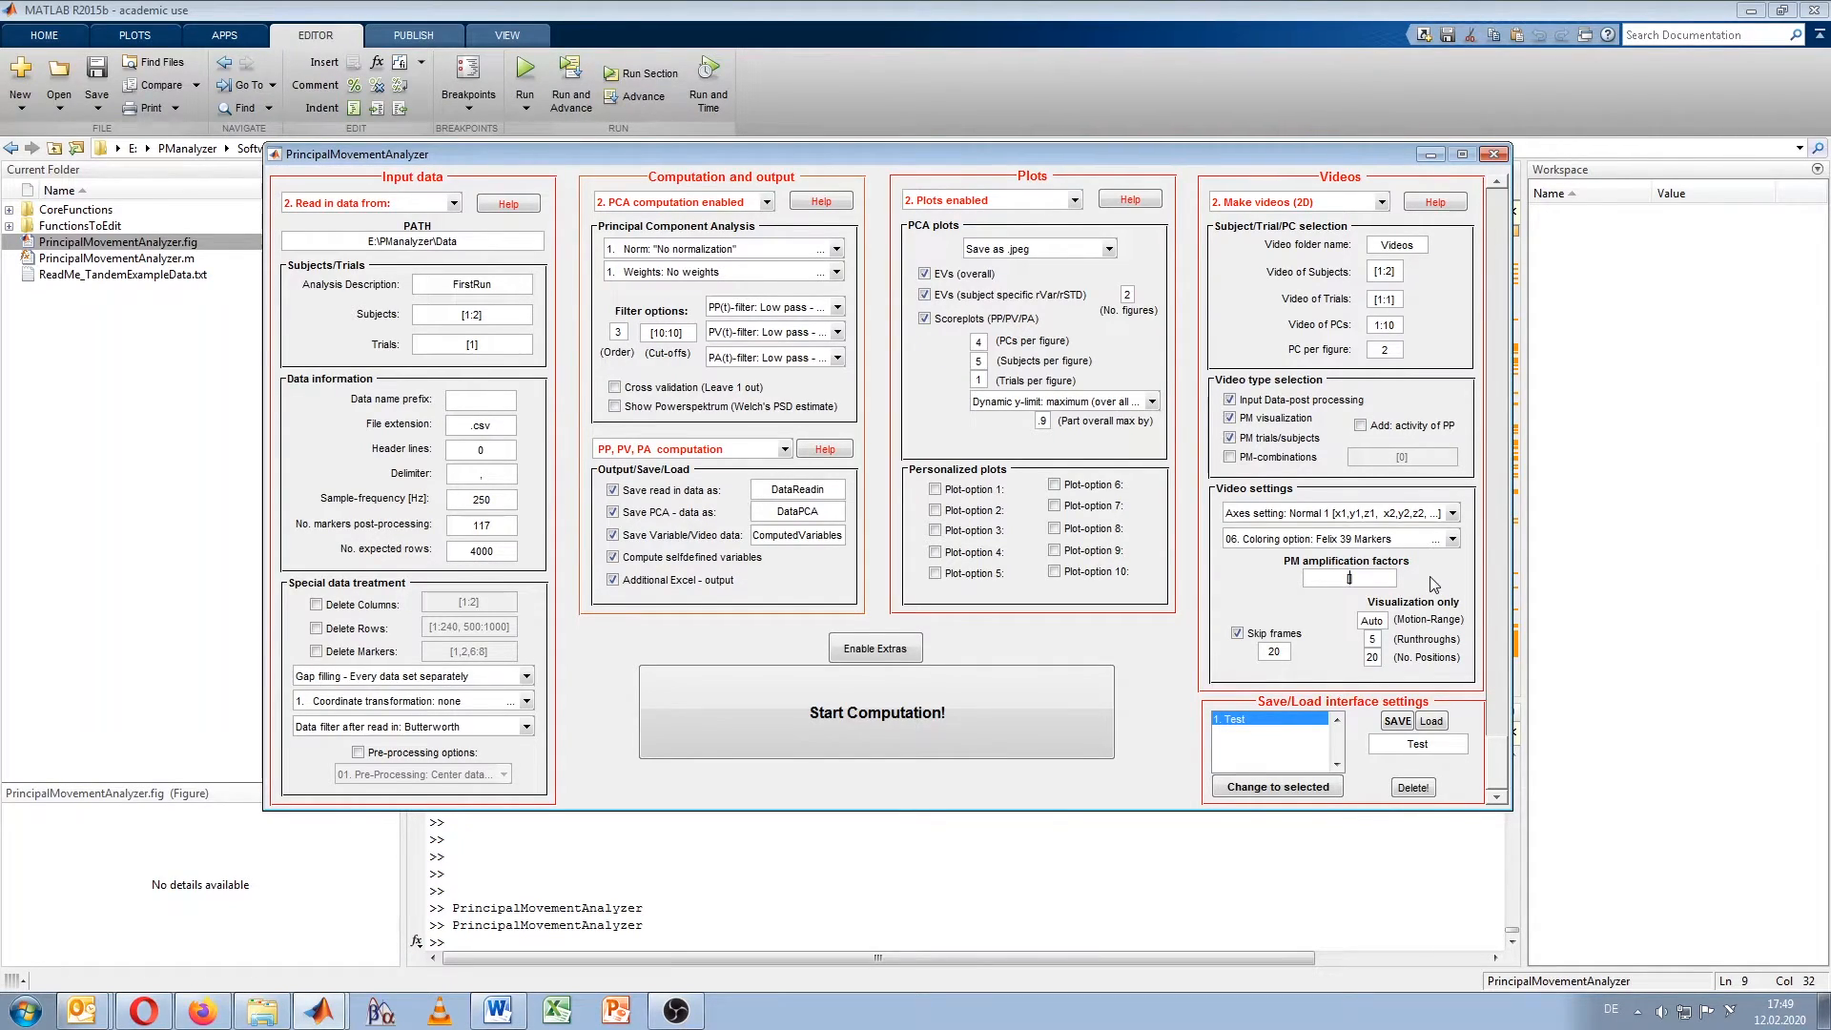
type("2,15,30")
Step: In Windows Explorer, leave the Amp_30 results and open the PM visualization folder inside VideoTest_10CO_20PC's Videos folder
left_click(260, 1017)
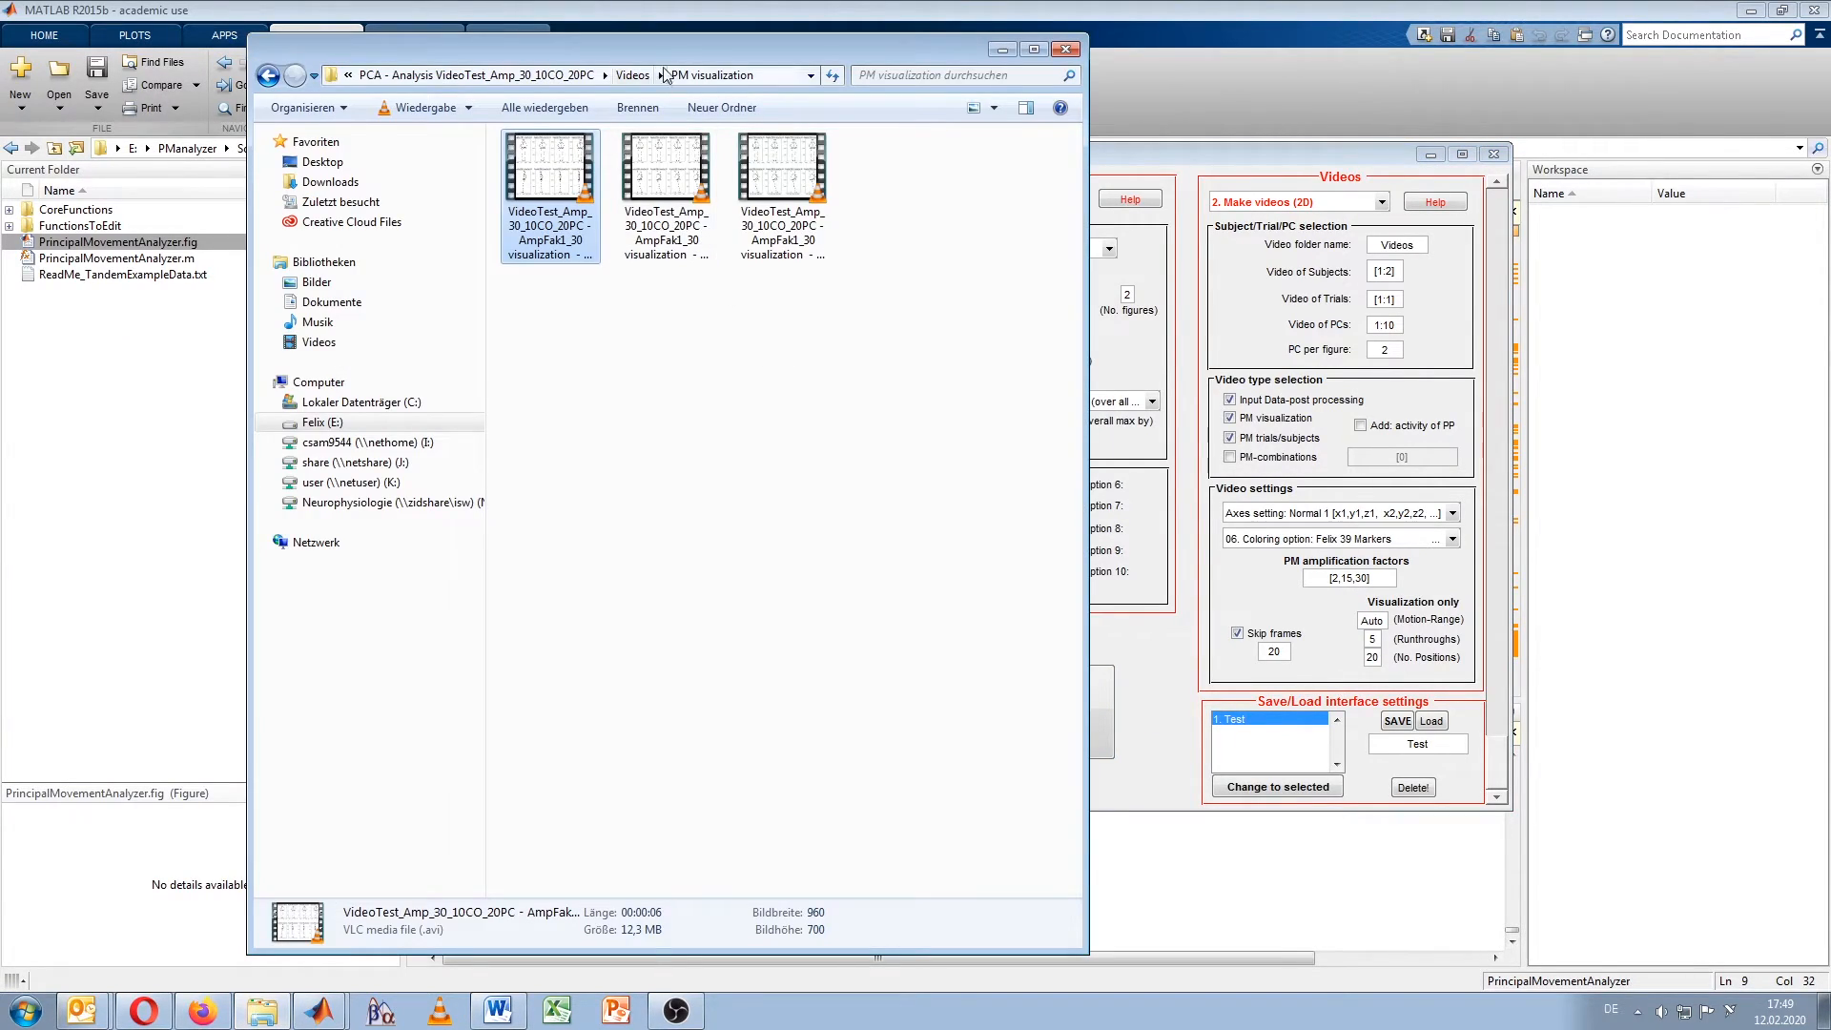
left_click_drag(669, 47, 746, 48)
left_click(345, 75)
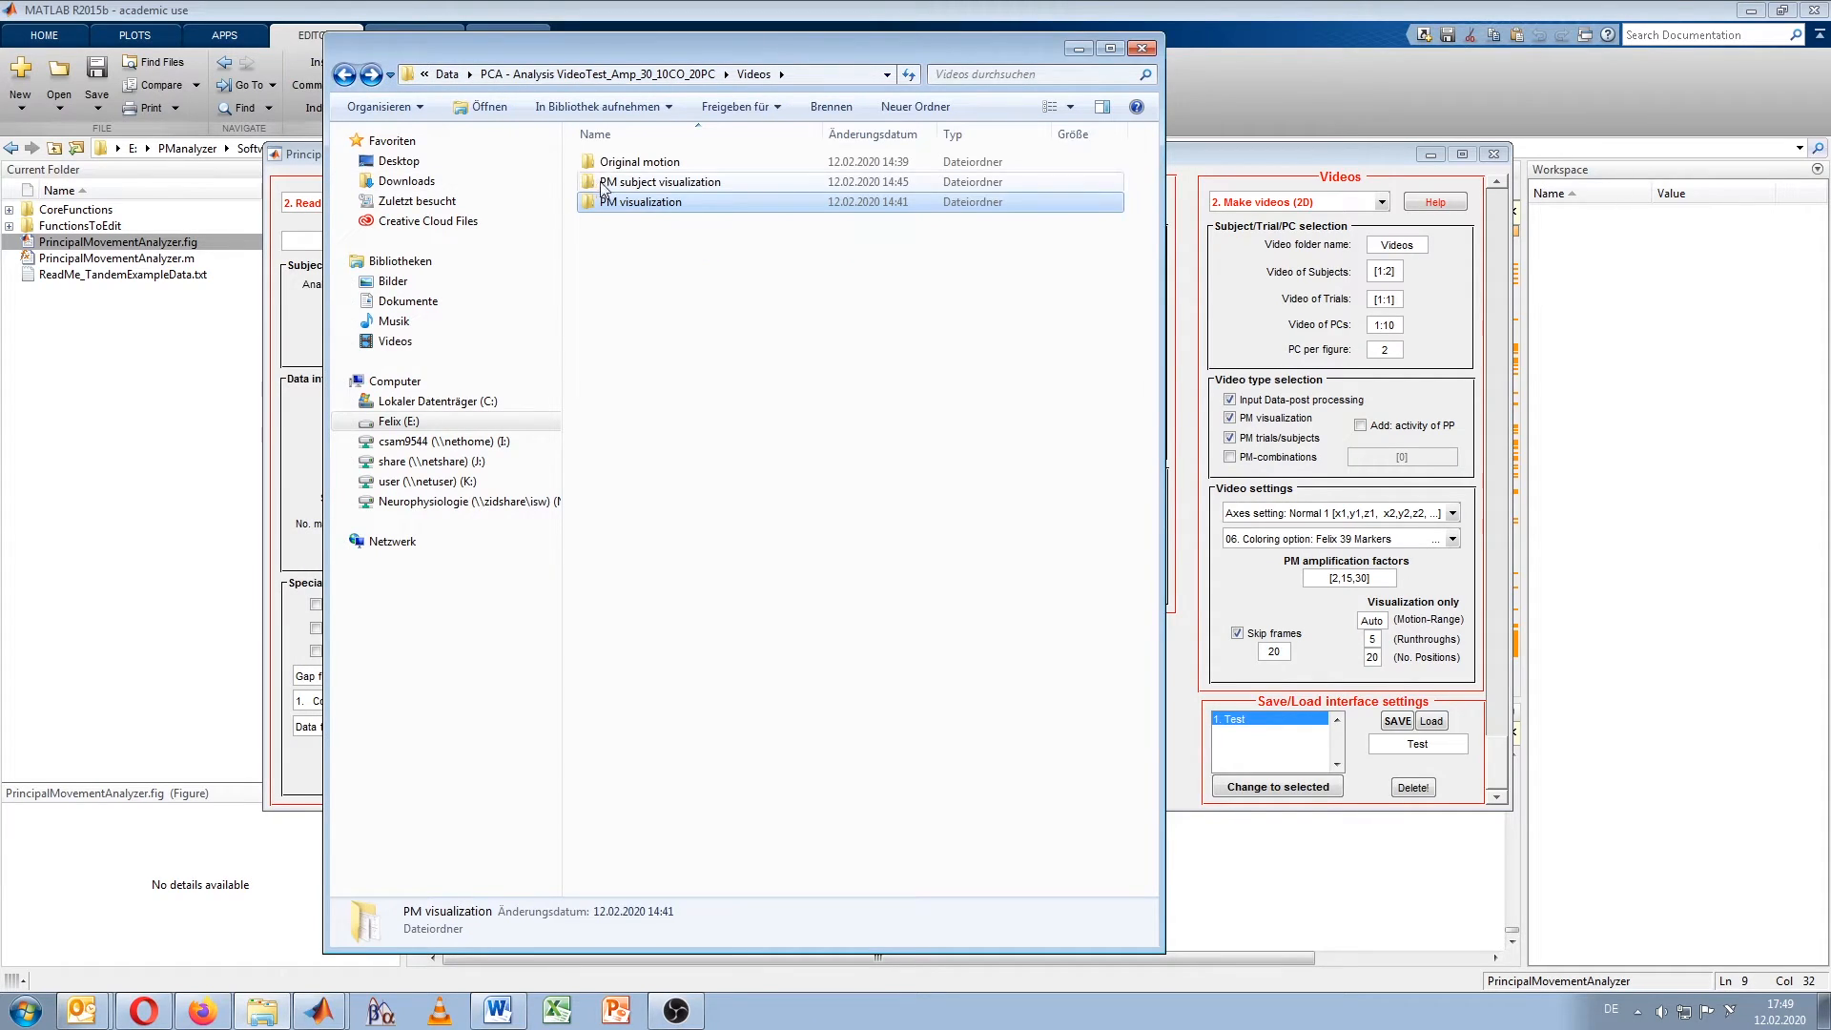
left_click(346, 75)
key("BackSpace")
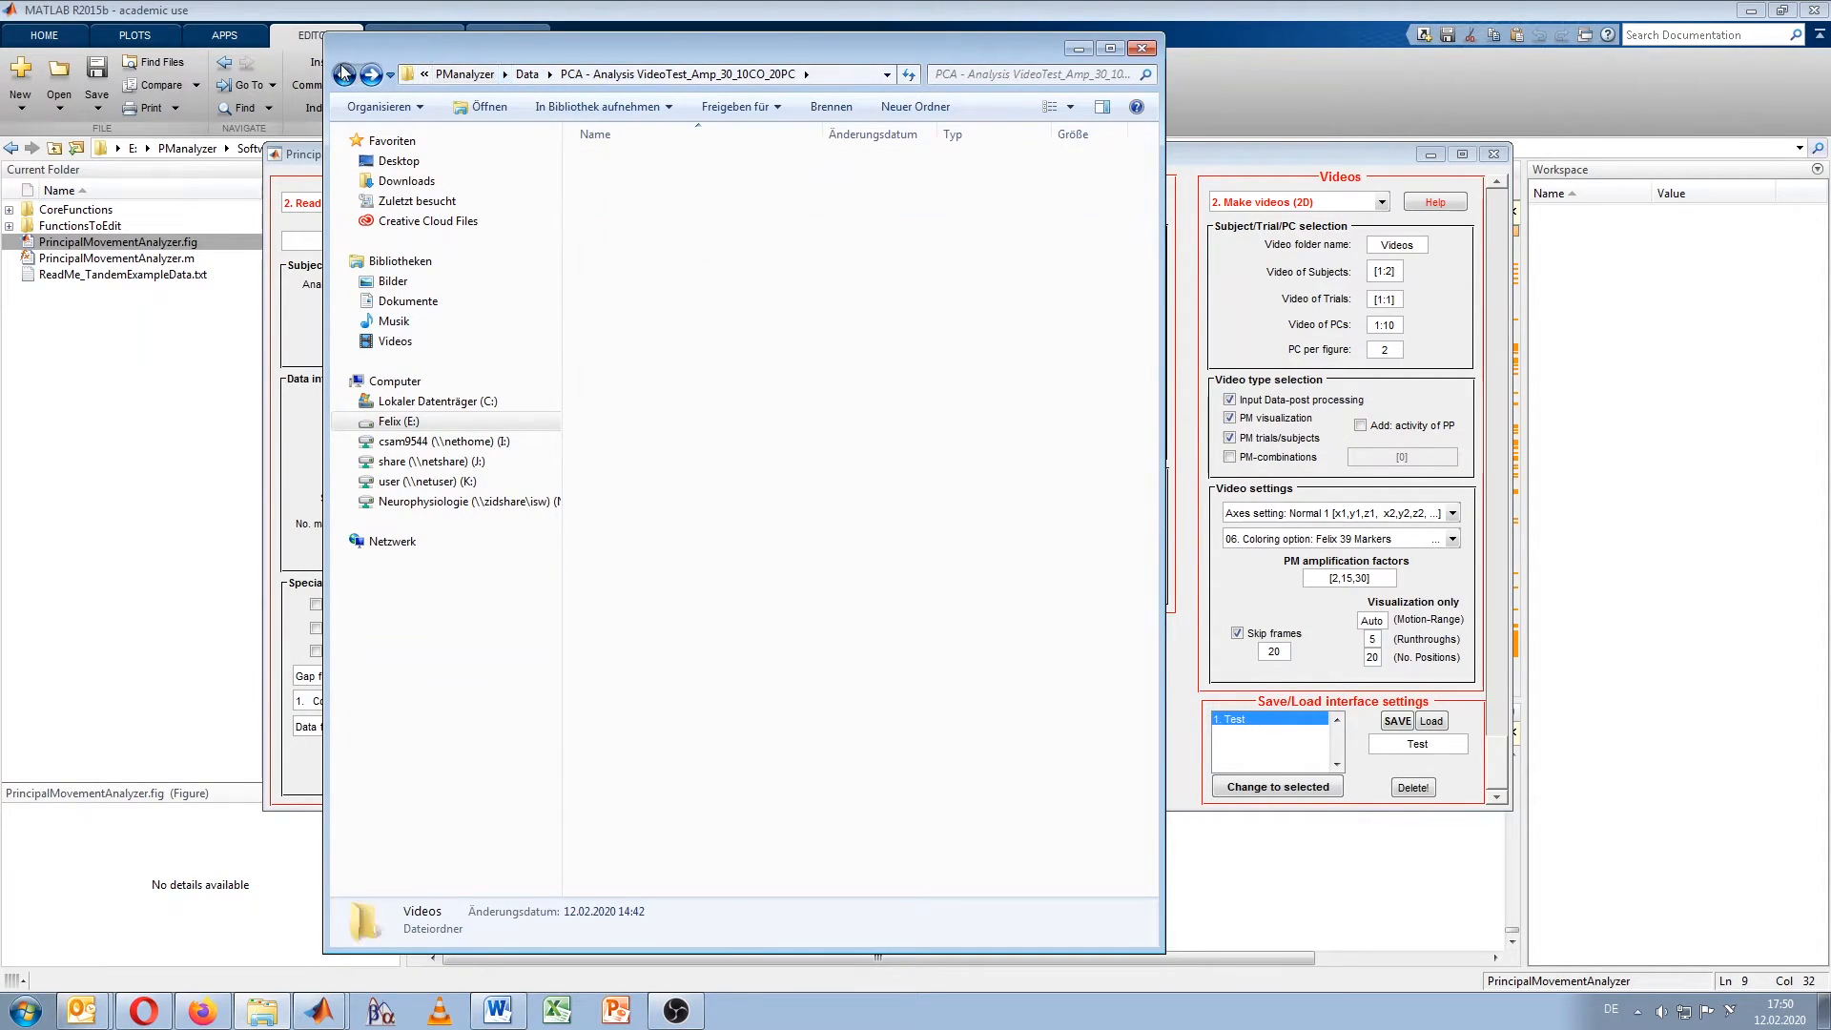
double_click(680, 163)
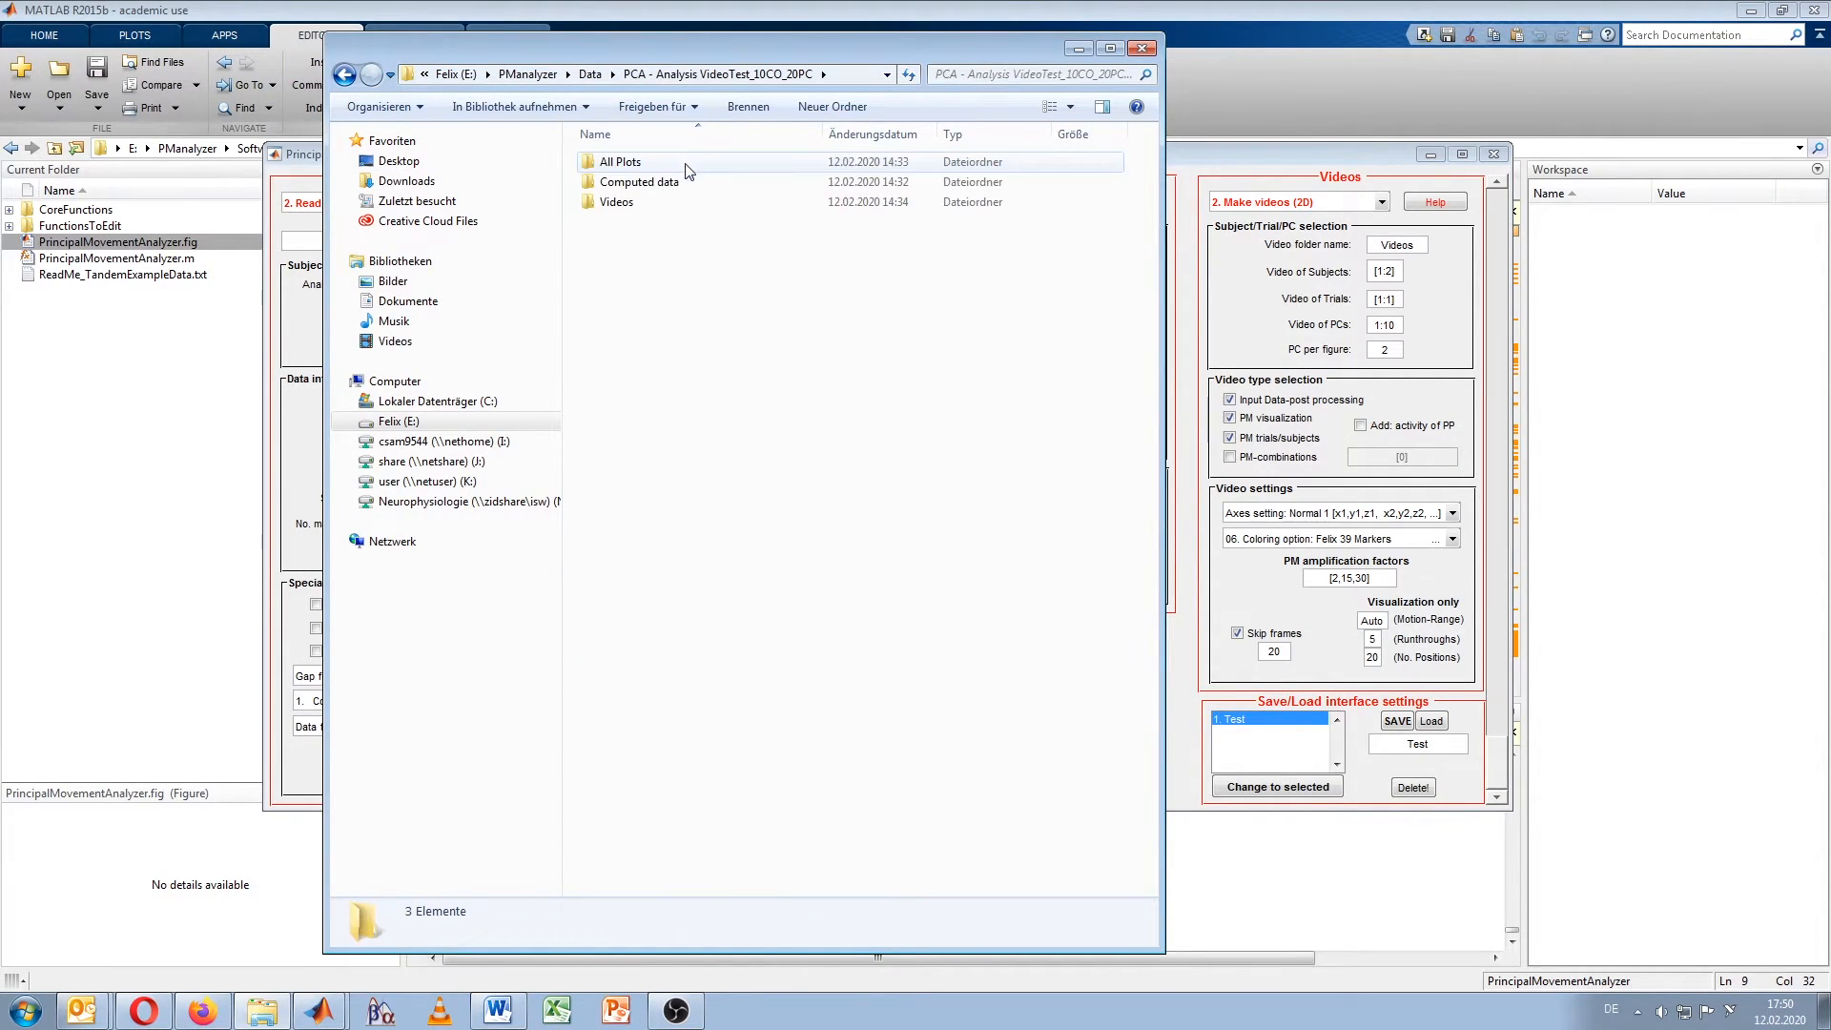
double_click(625, 202)
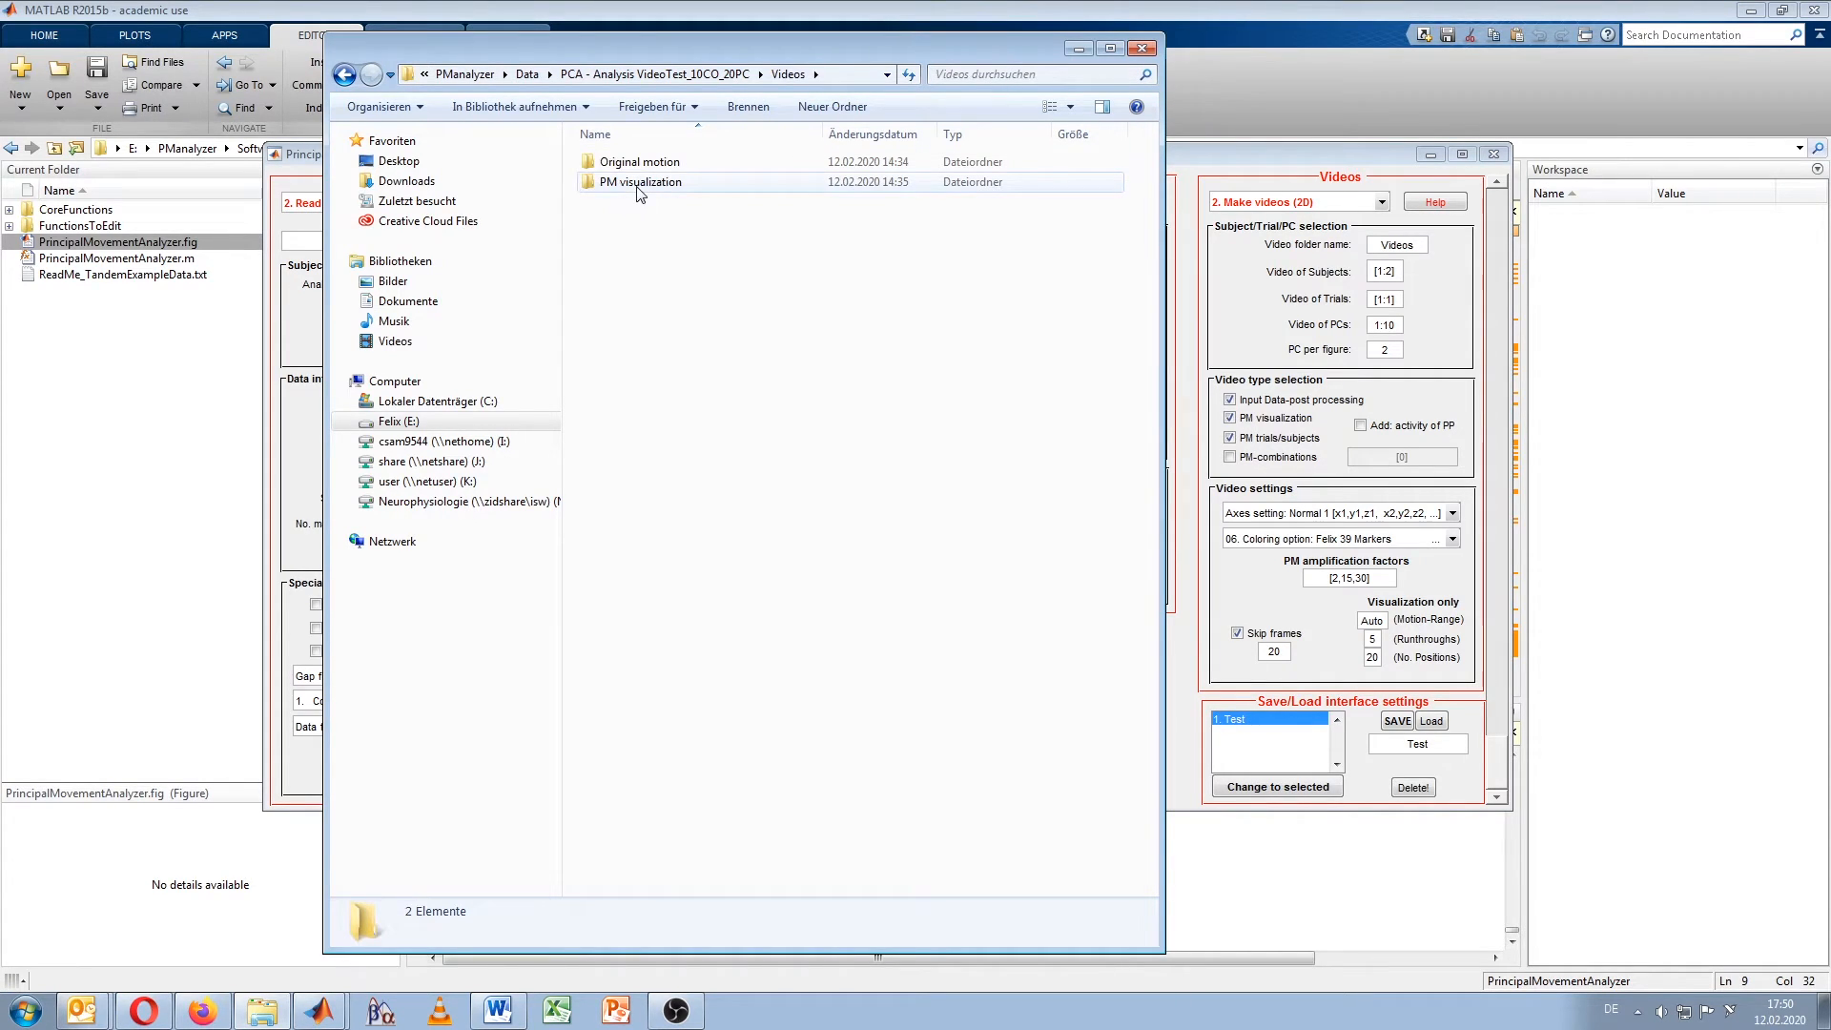
double_click(636, 183)
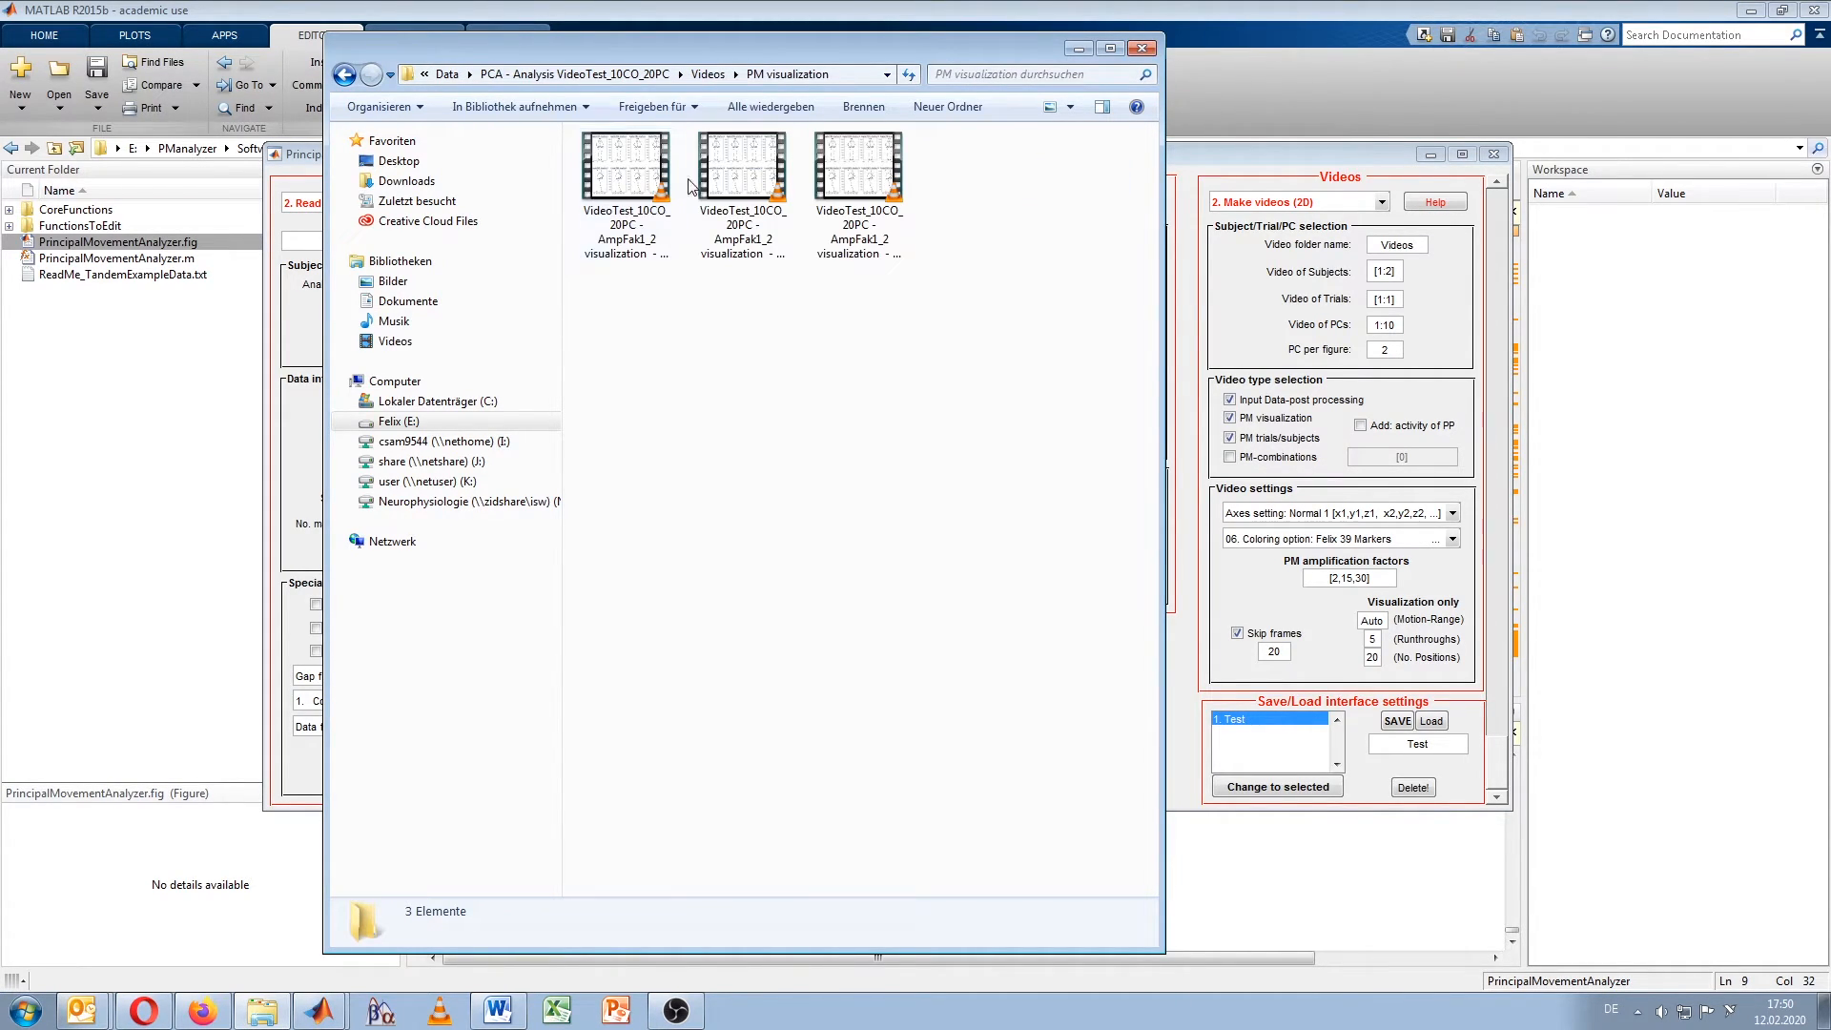
Step: Change the second PM amplification factor to 10 so the list reads [2,10,30]
left_click(1356, 577)
key("BackSpace")
type("0")
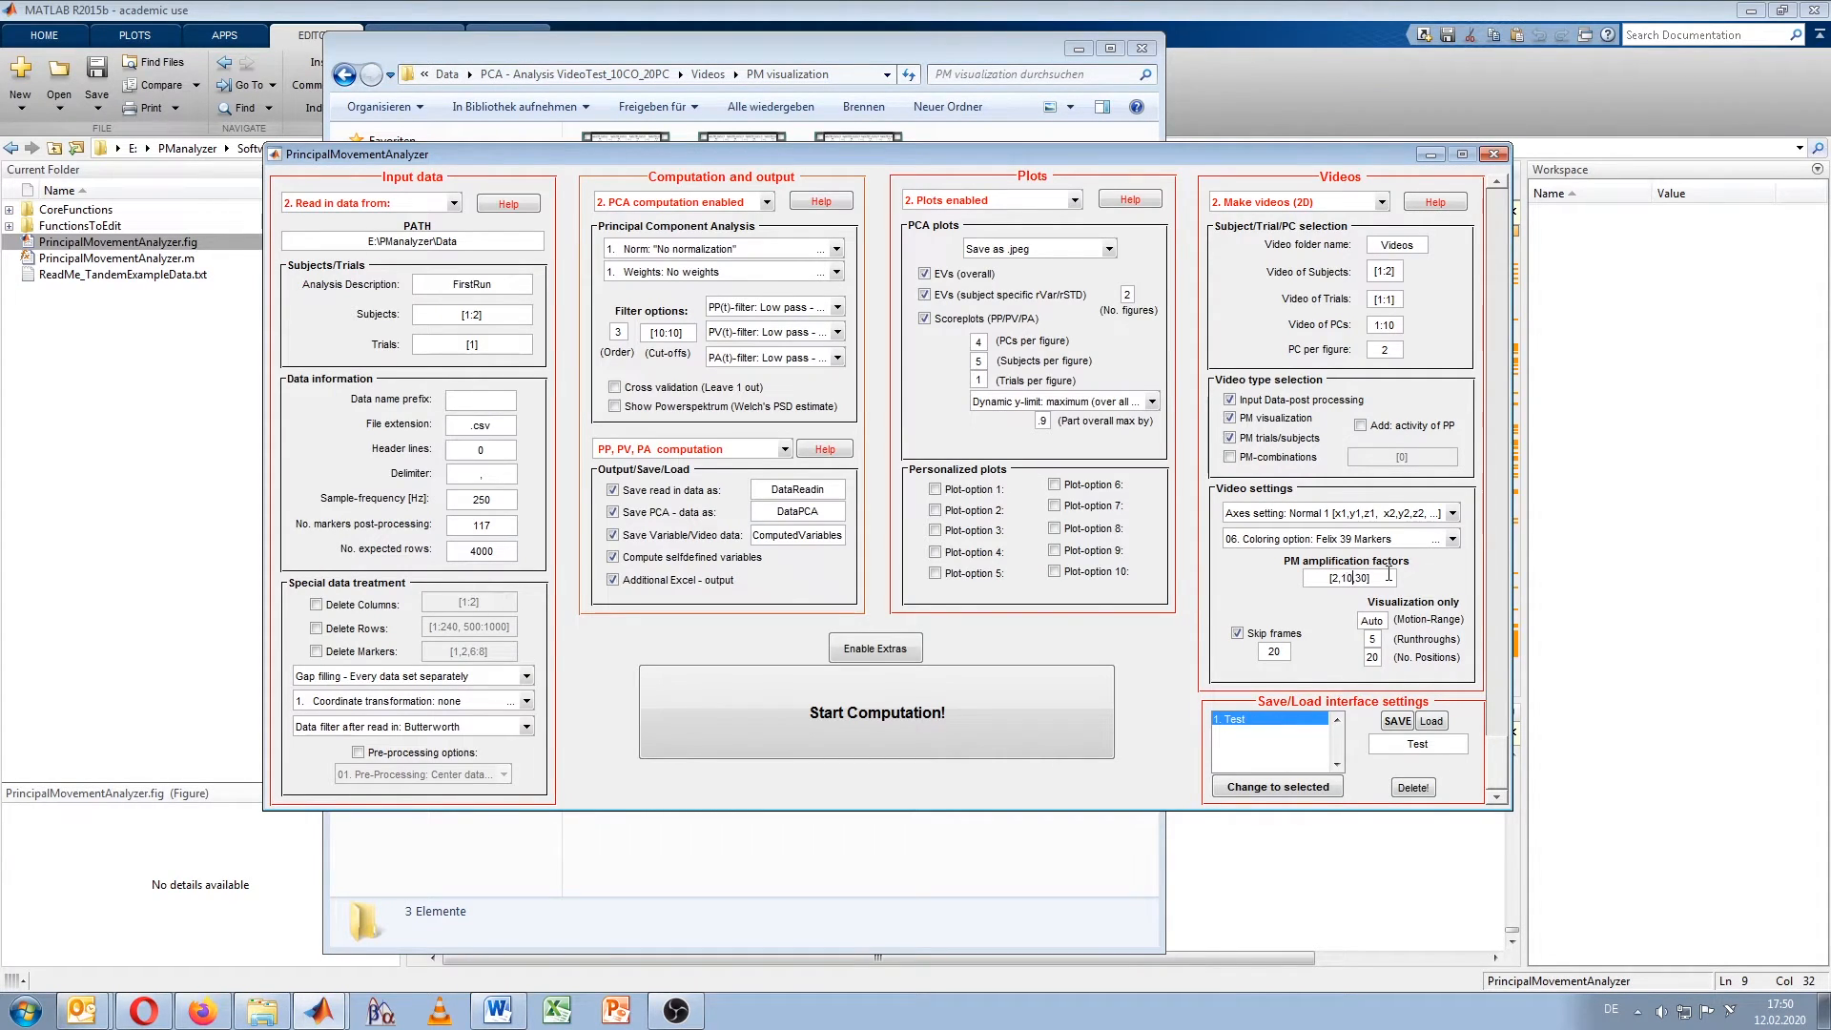
Step: Play the PM1-PM4, PM5-PM8 and PM9-PM12 visualization videos in turn to compare their amplification factors
left_click(805, 46)
double_click(742, 176)
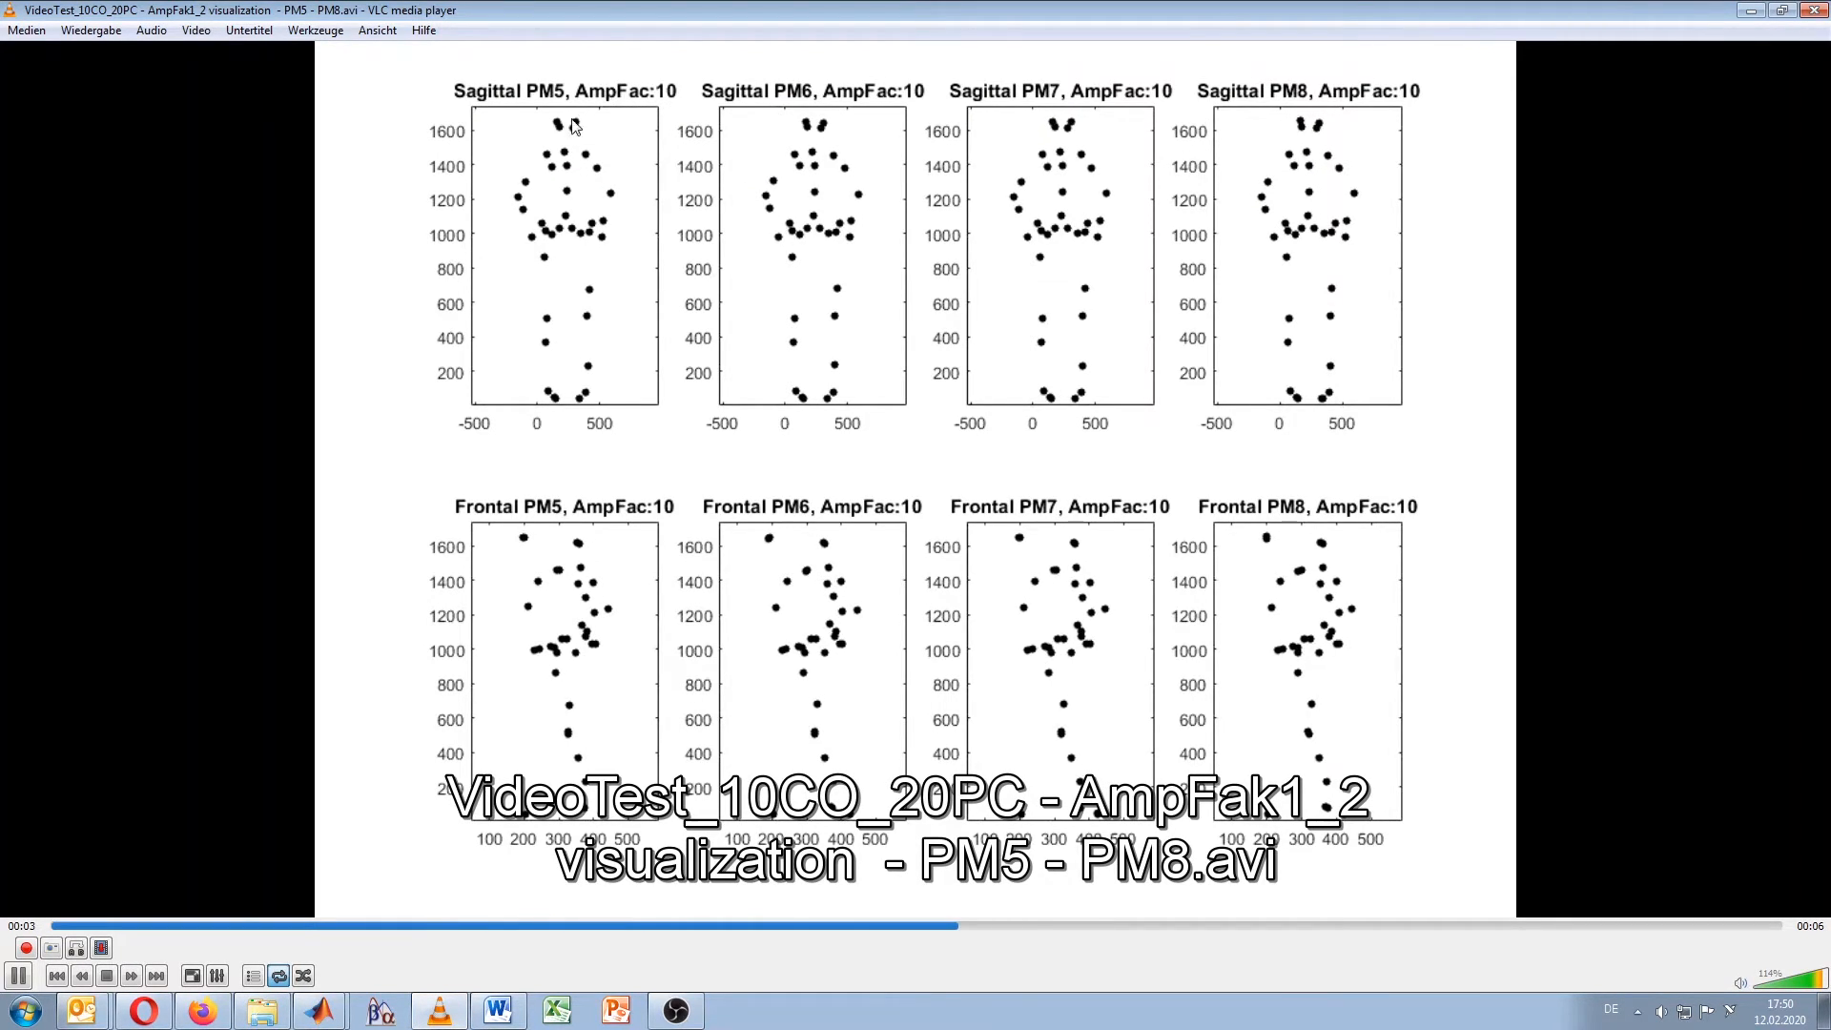
left_click(1814, 10)
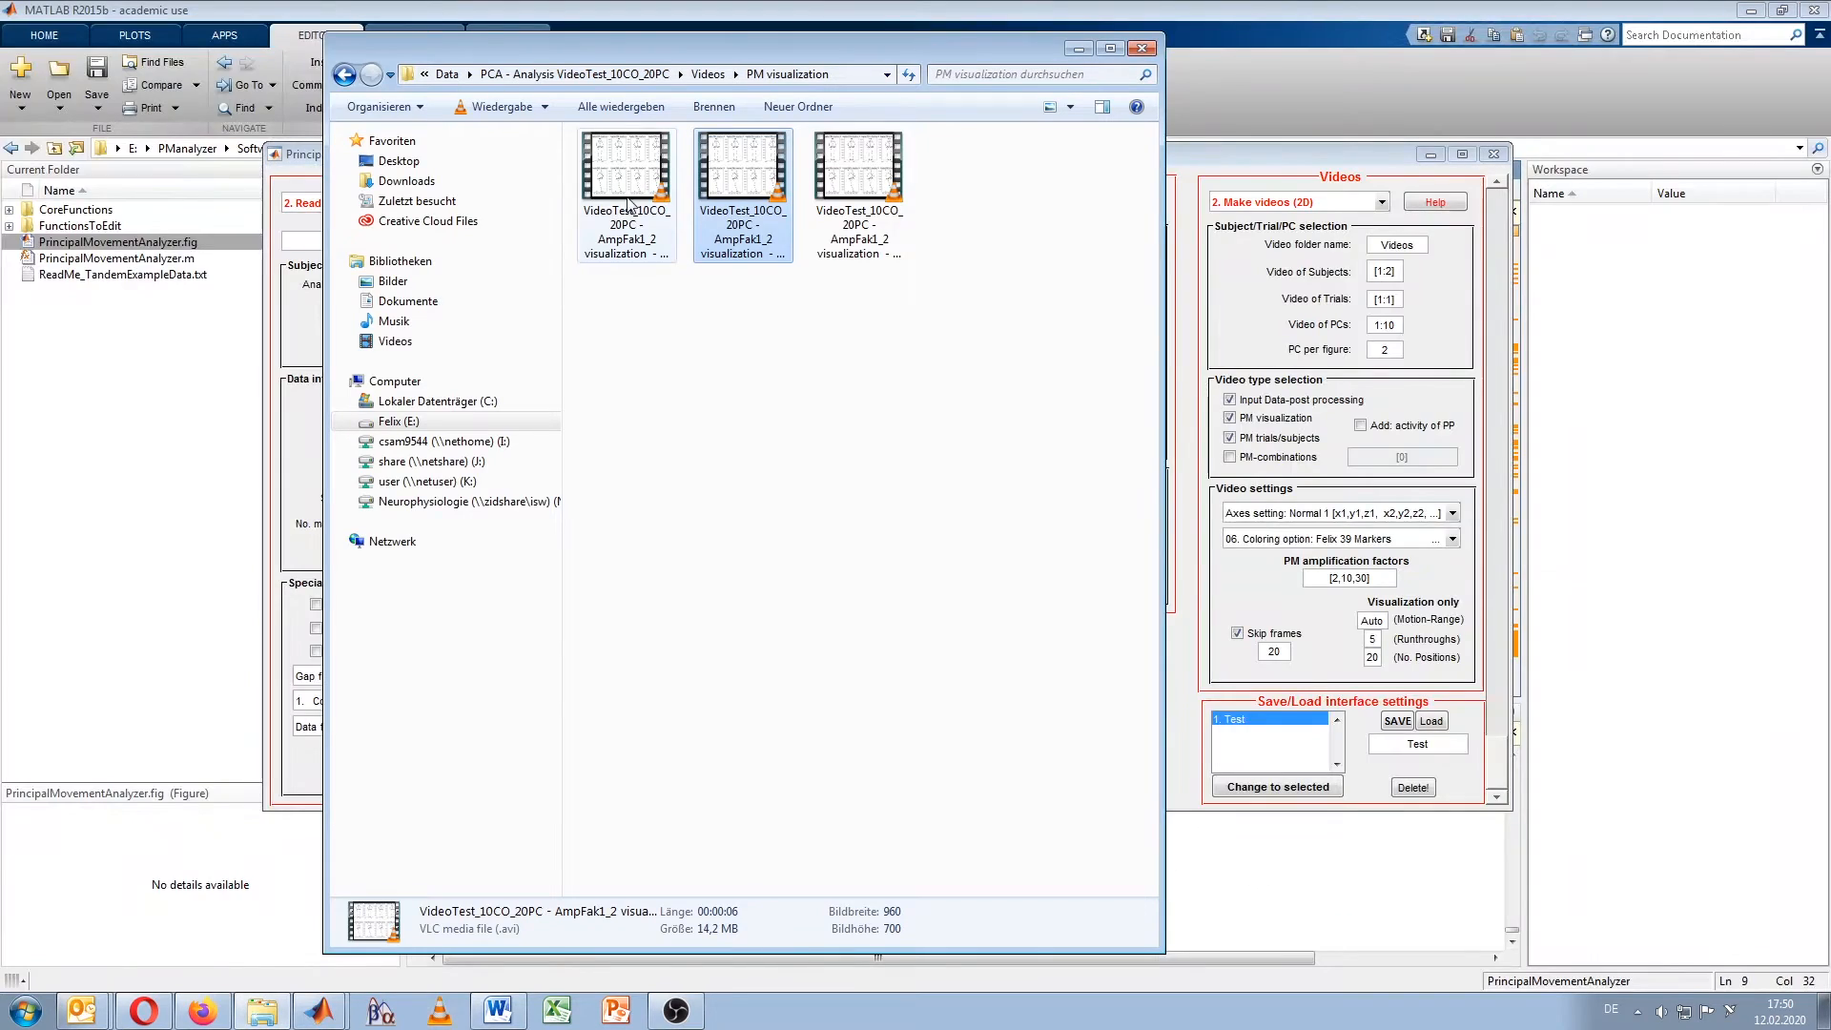
double_click(615, 165)
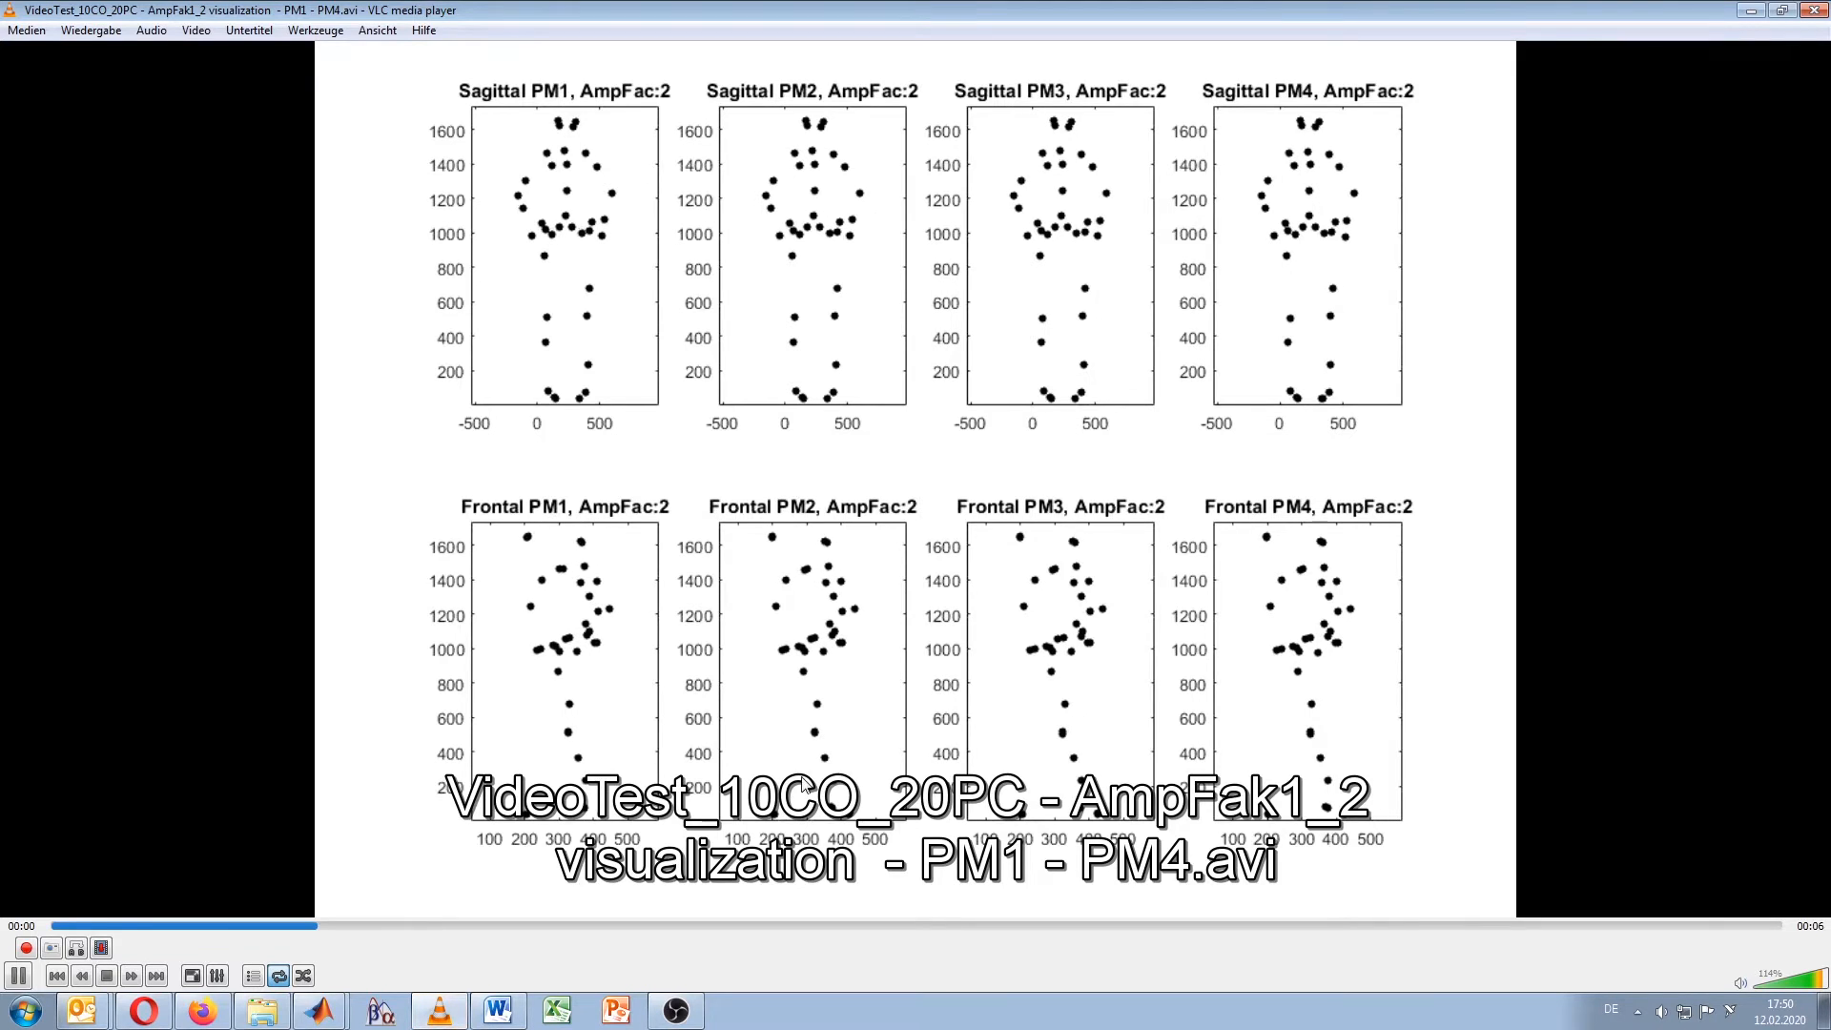
left_click(1814, 9)
double_click(782, 164)
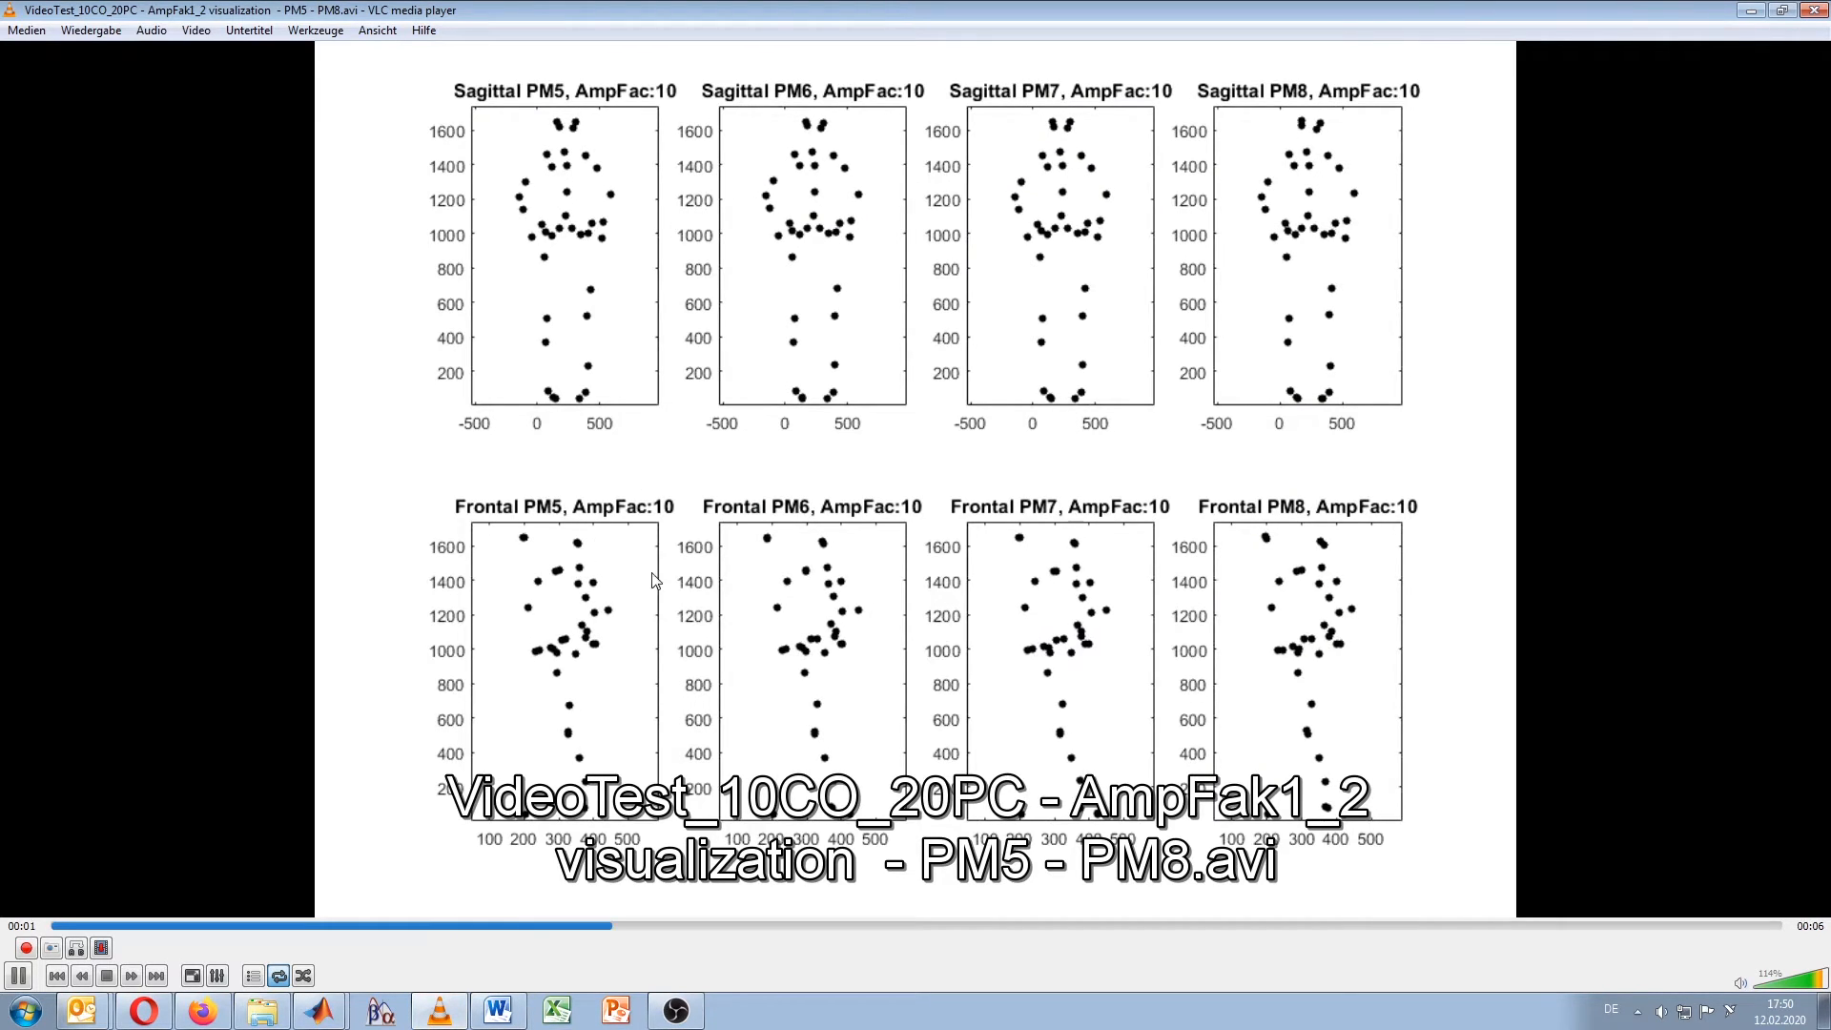
left_click(1814, 10)
double_click(864, 153)
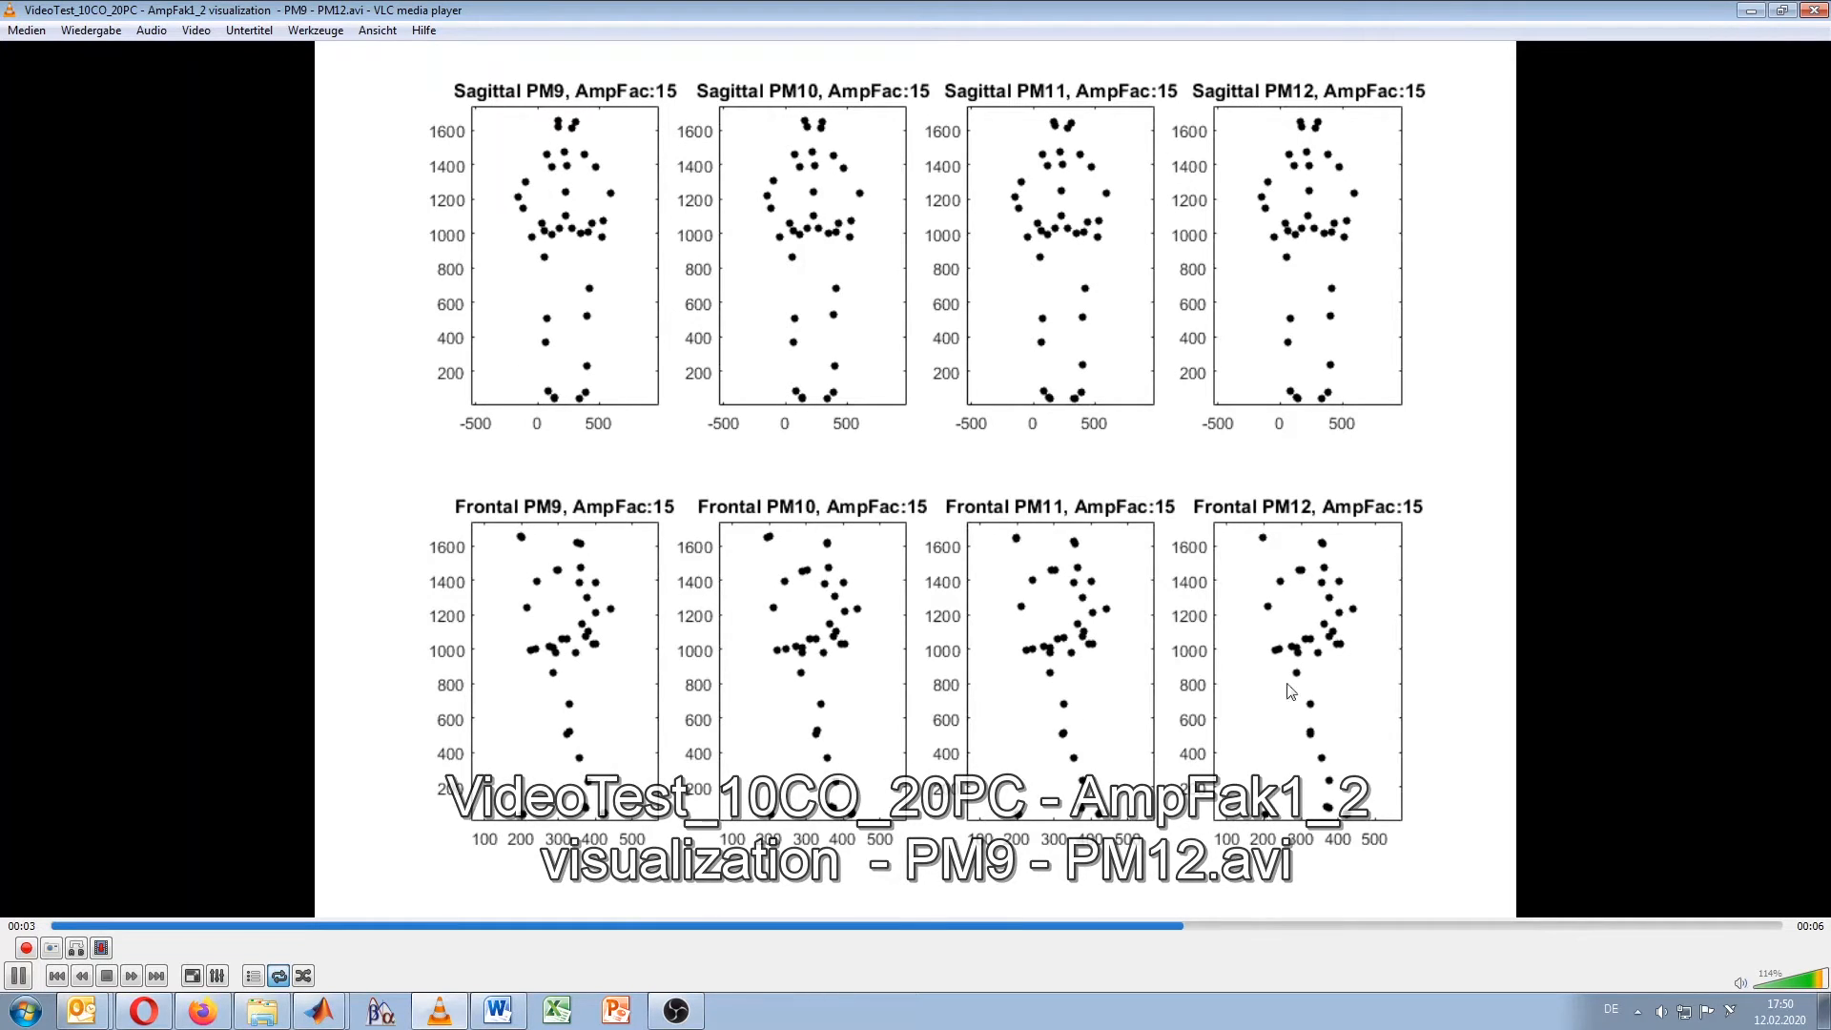
left_click(1812, 10)
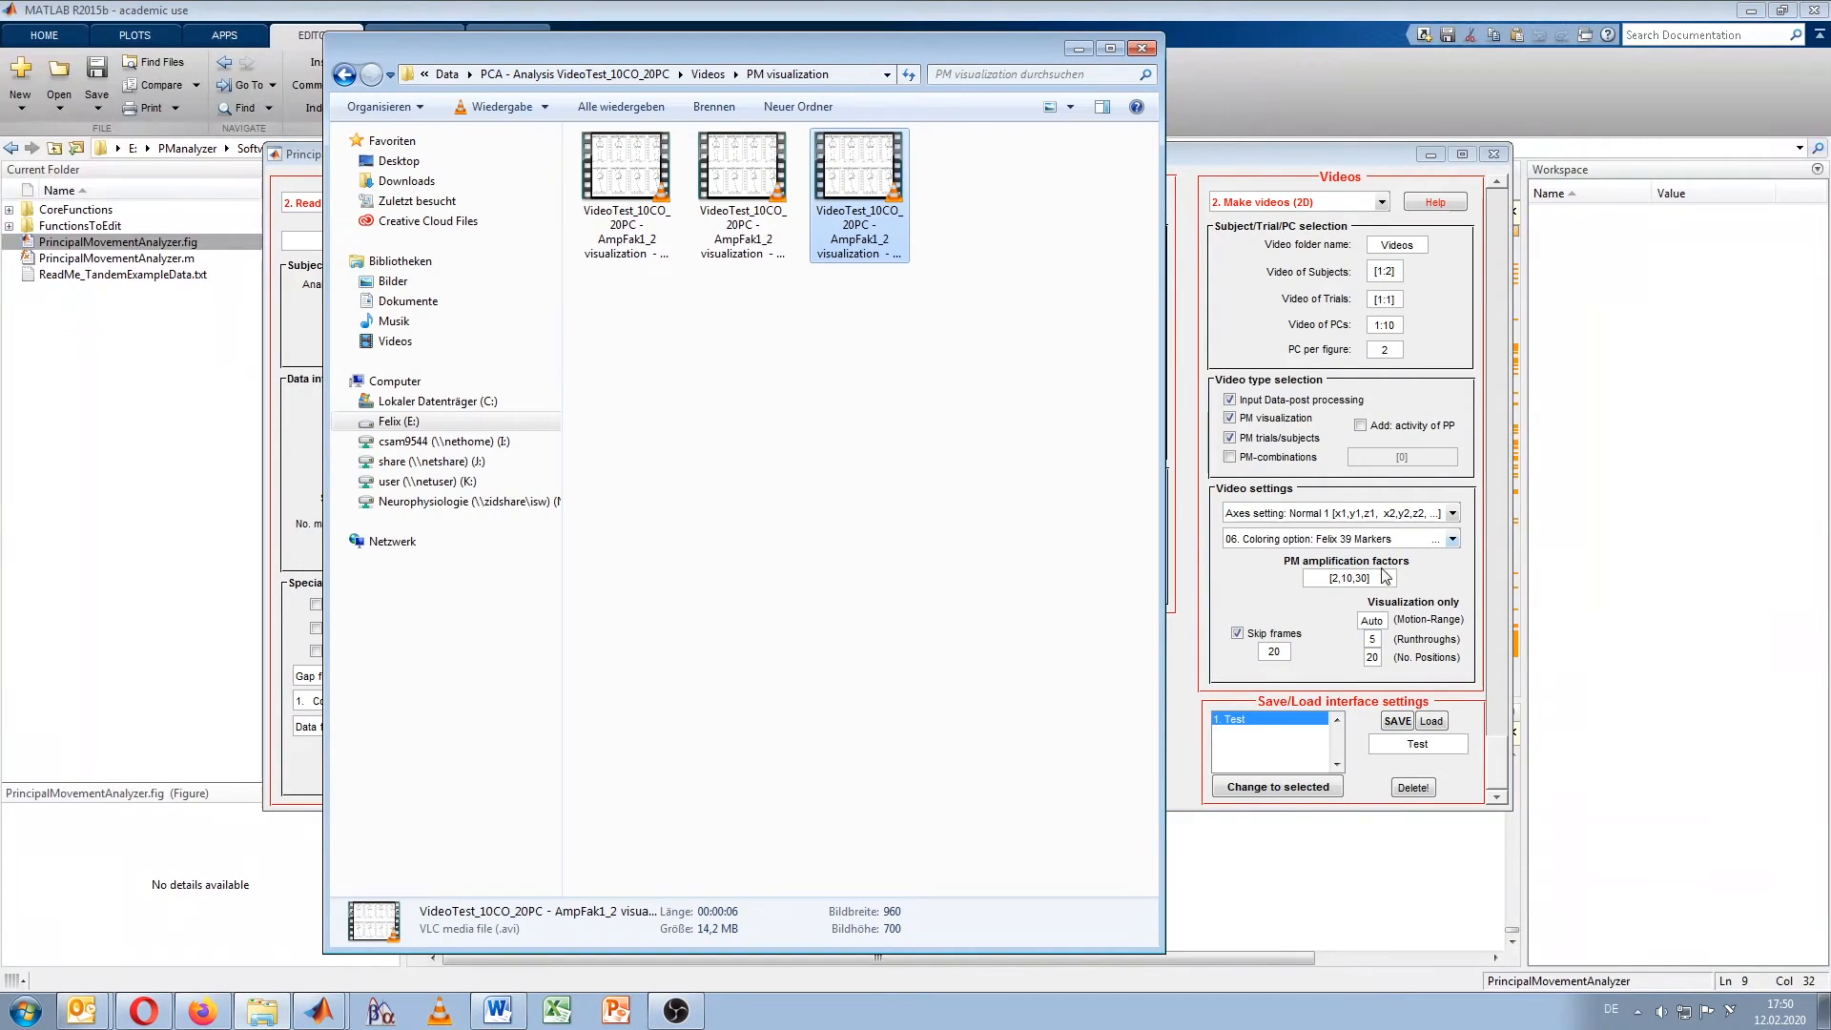
Step: Set the PM amplification factors to individual values per component: 2,5,7,10,15,30,30,30,30
left_click(1364, 577)
key("BackSpace")
key("BackSpace")
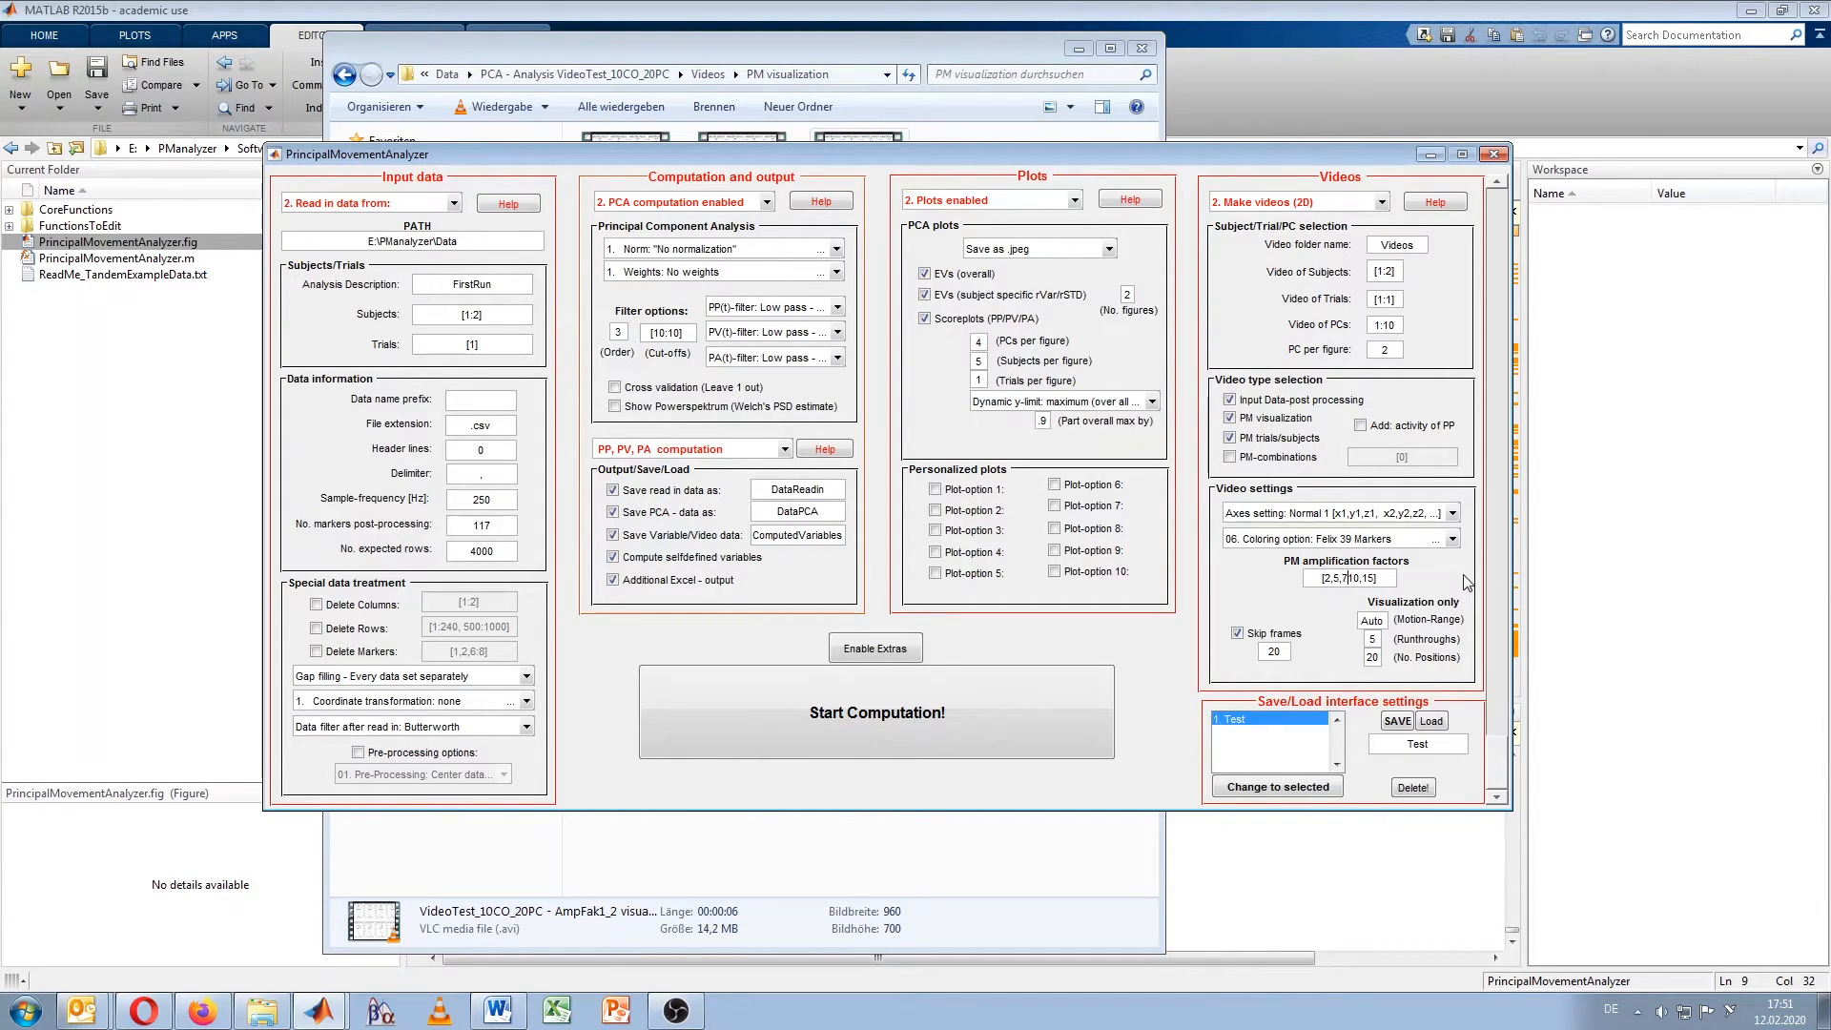
type(",15,30,30,30,30")
key("Left")
key("Left")
key("Left")
key("Left")
key("Left")
key("Left")
key("Left")
key("Left")
key("Left")
key("Left")
key("Left")
key("Left")
key("Left")
key("Left")
key("shift+Left")
left_click_drag(1316, 578, 1326, 577)
type("5,7")
Step: Leave frame skipping enabled at 20 and name both the analysis description and the video folder Movies
left_click(1237, 633)
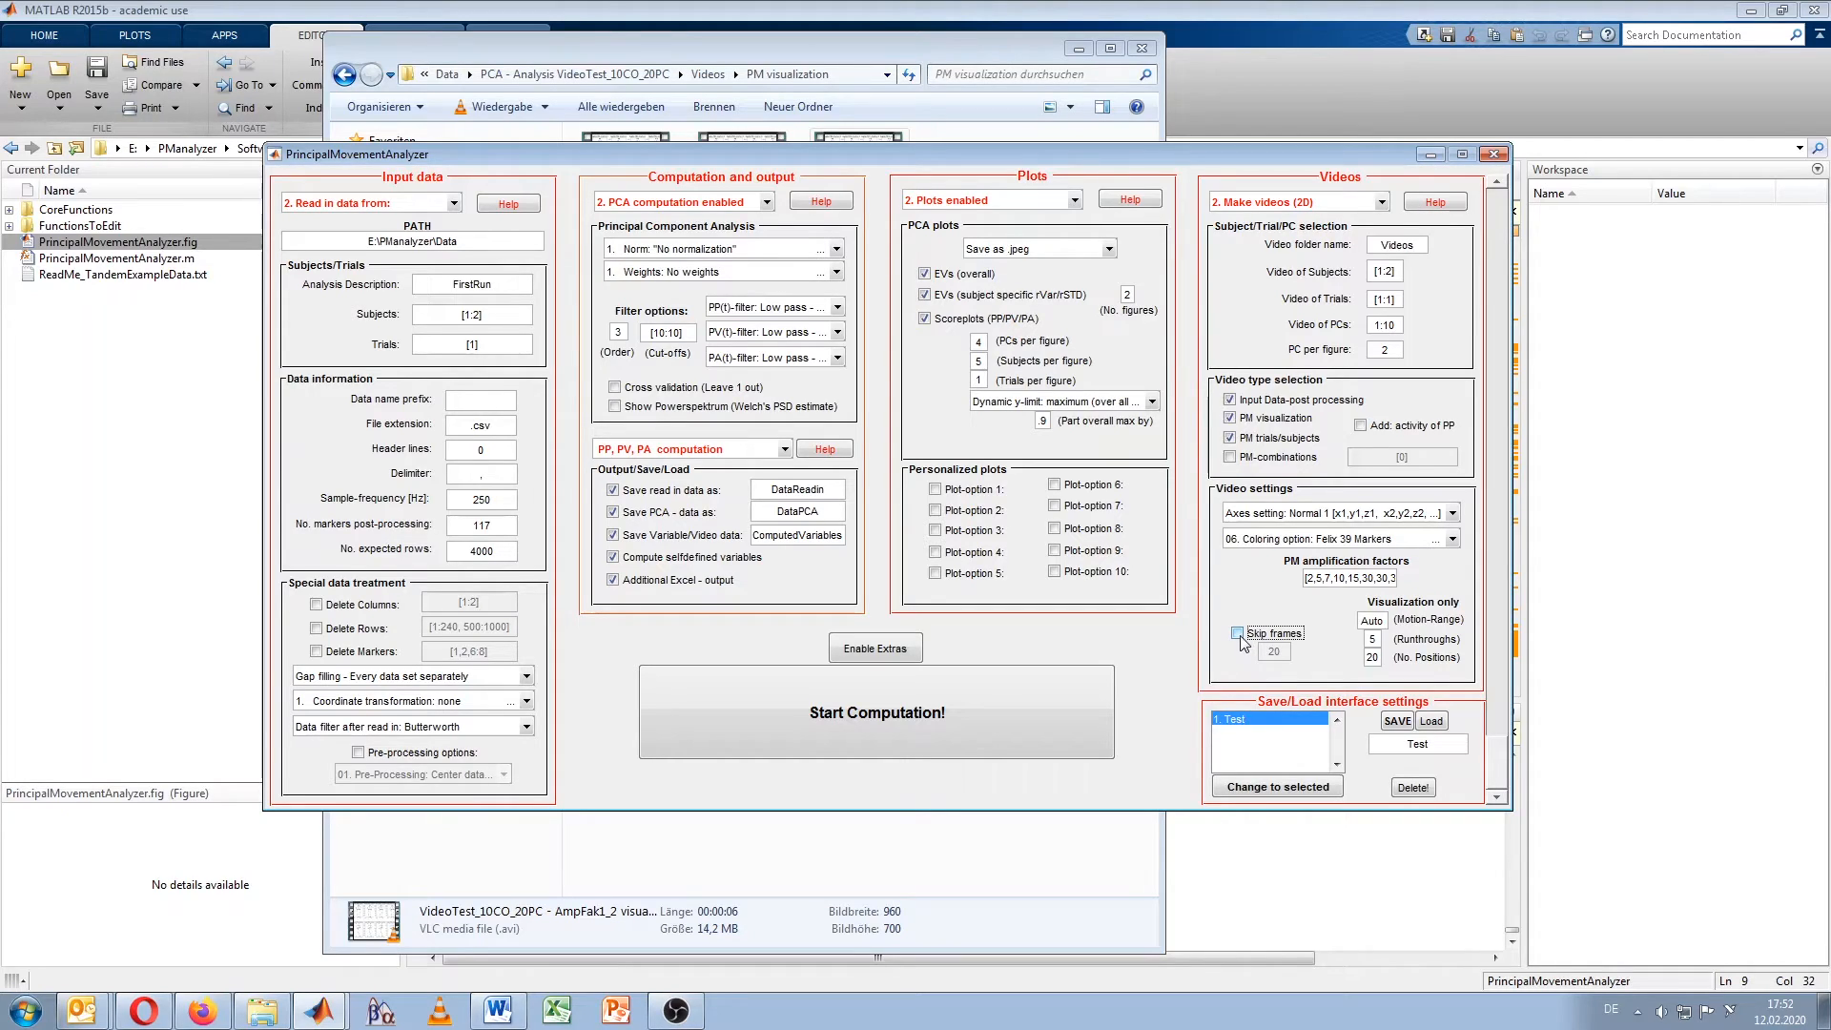
left_click(1240, 637)
left_click_drag(506, 289, 421, 283)
key("BackSpace")
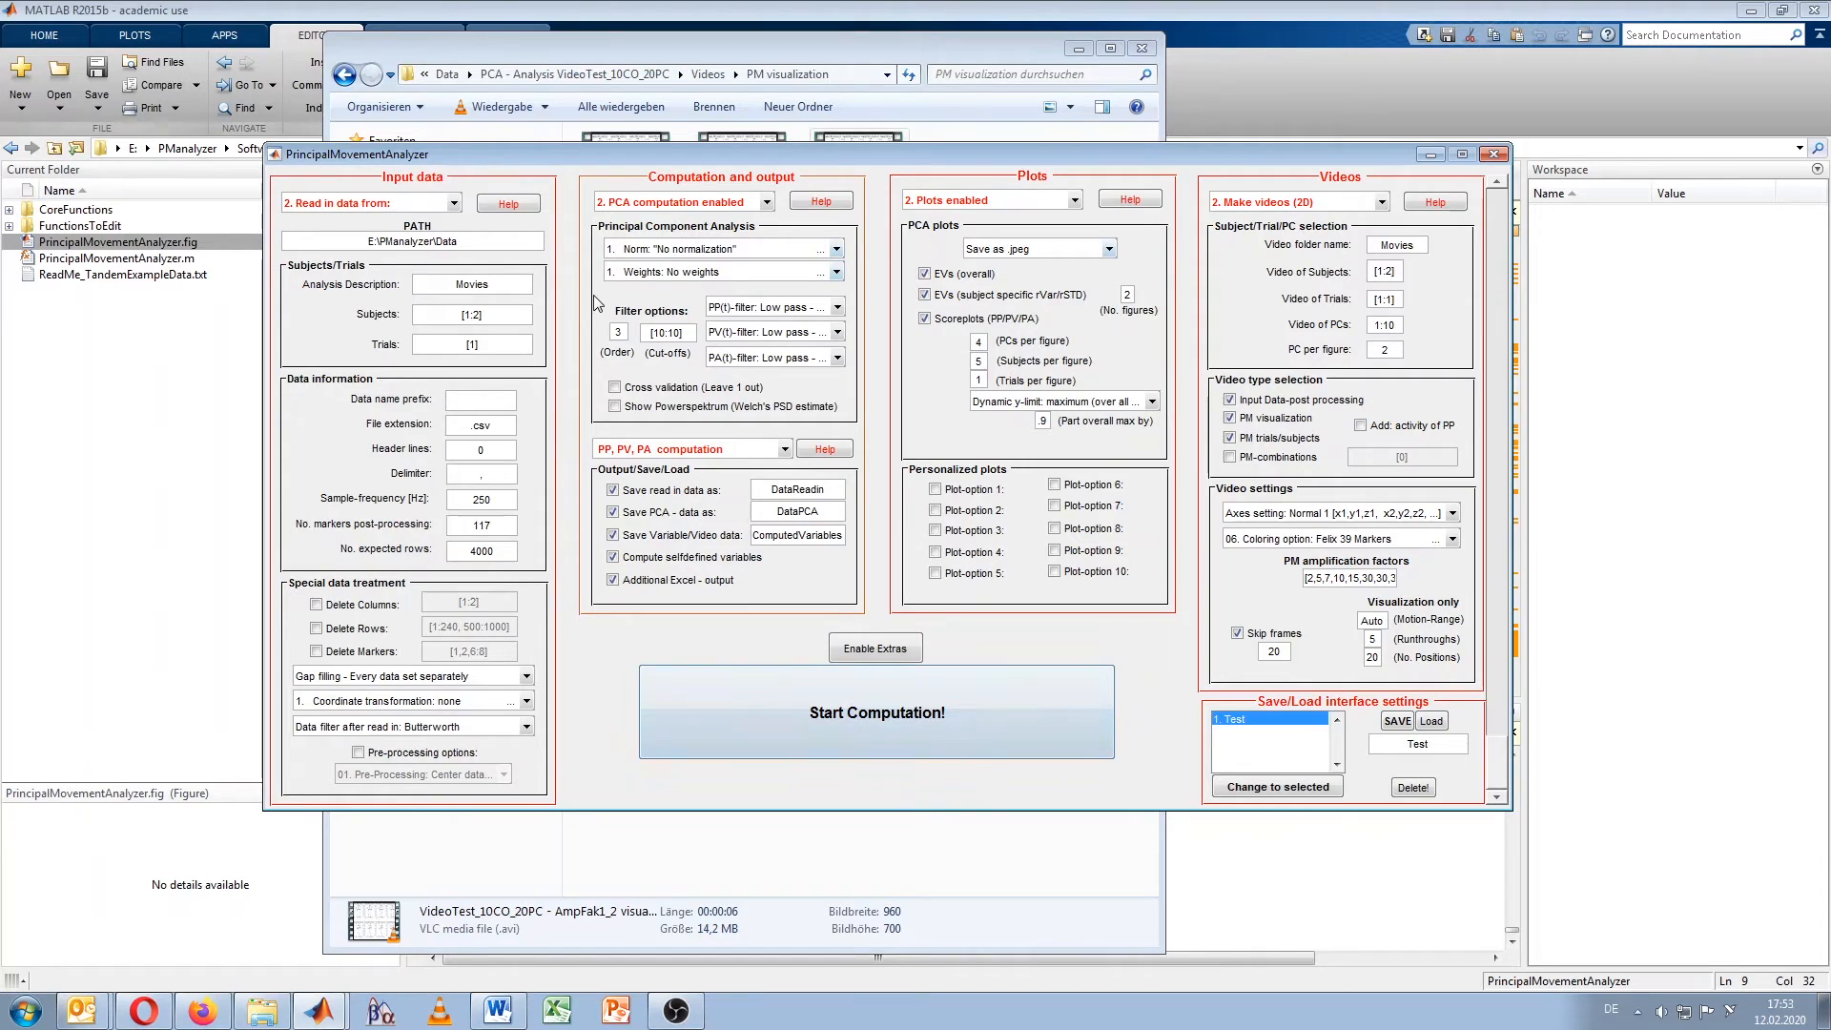
Step: Start the computation, clear the file browser out of the way and dismiss the completion message
left_click(905, 716)
left_click(1077, 50)
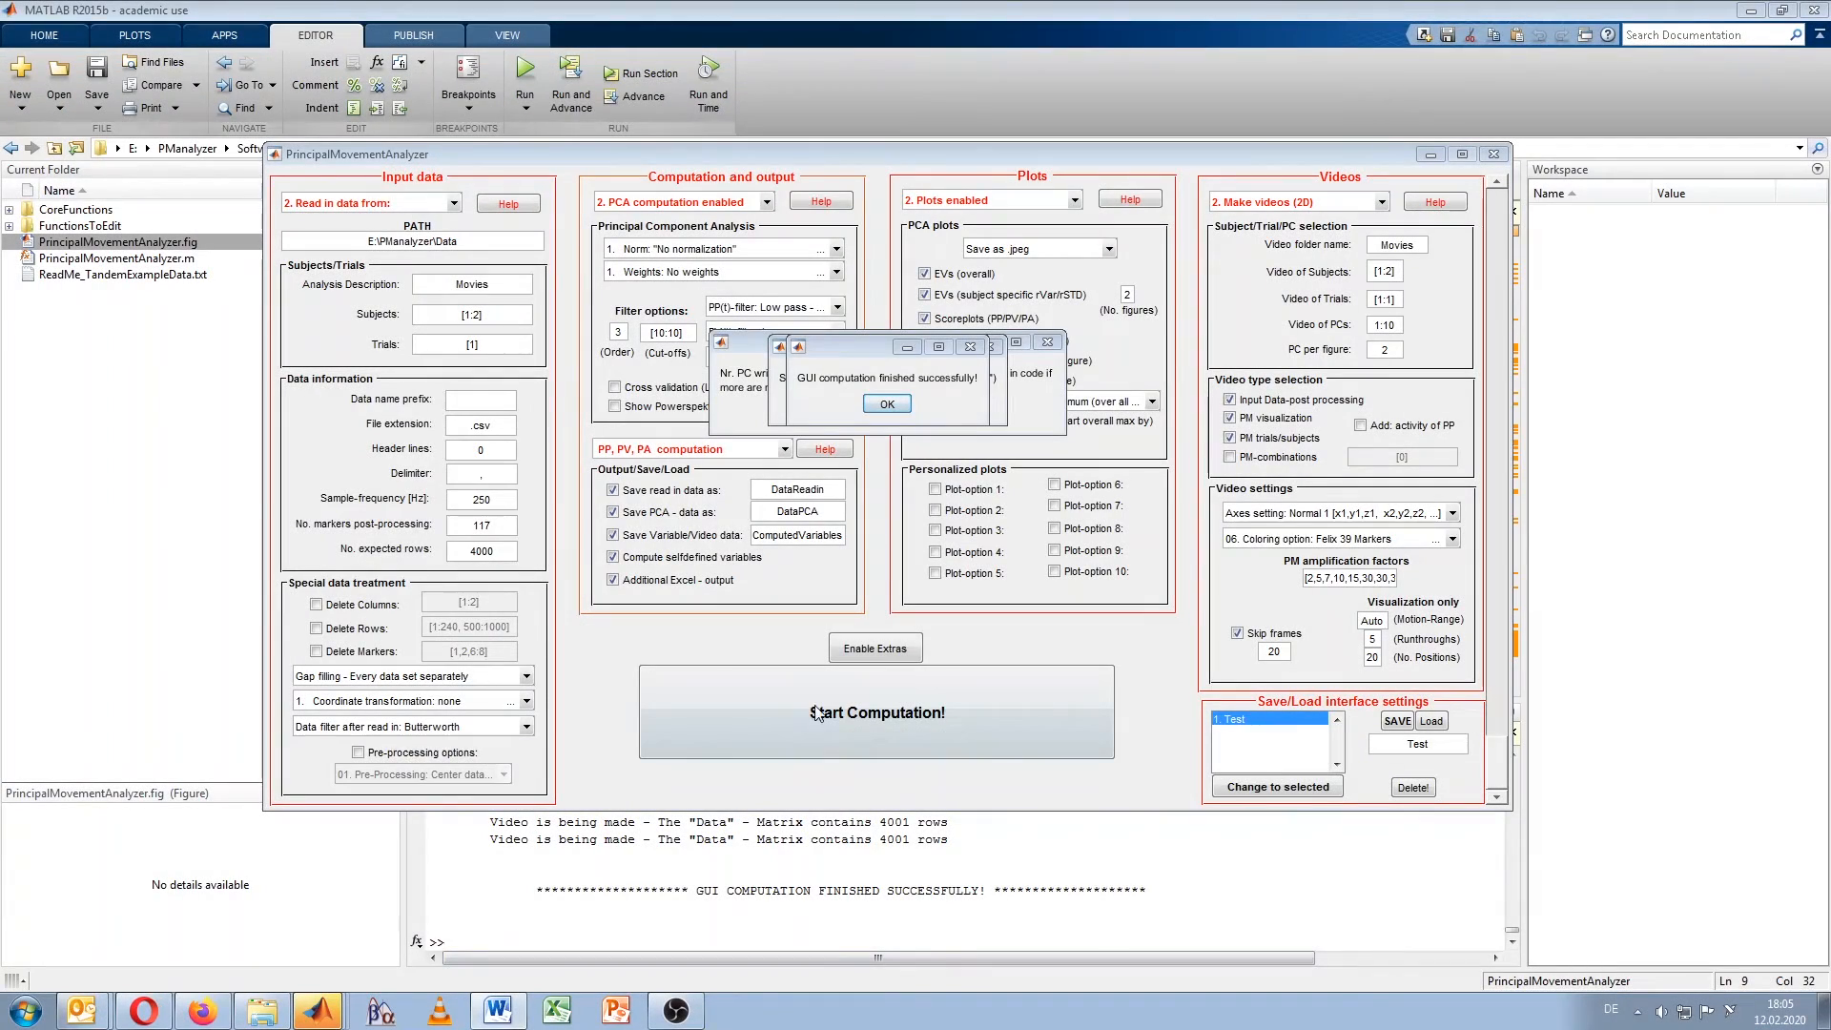
left_click(887, 404)
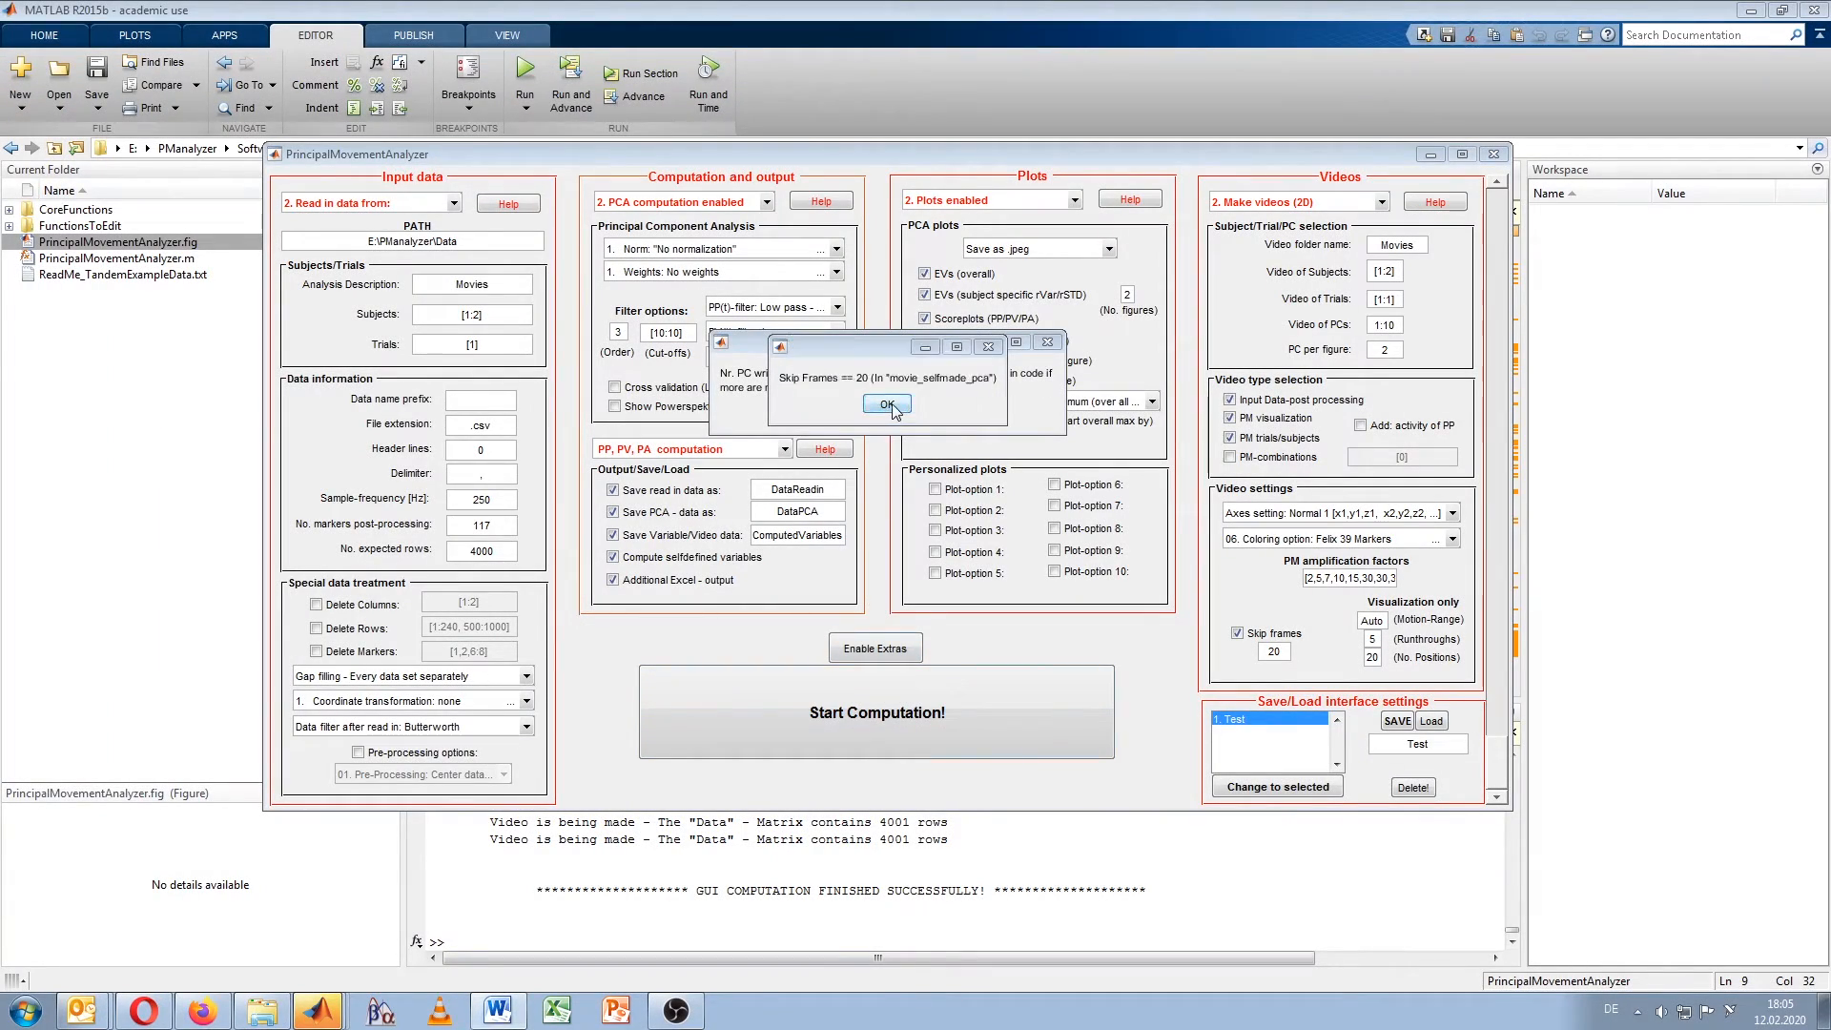
Step: Dismiss the remaining message dialogs left over from the computation
left_click(991, 347)
left_click(1047, 341)
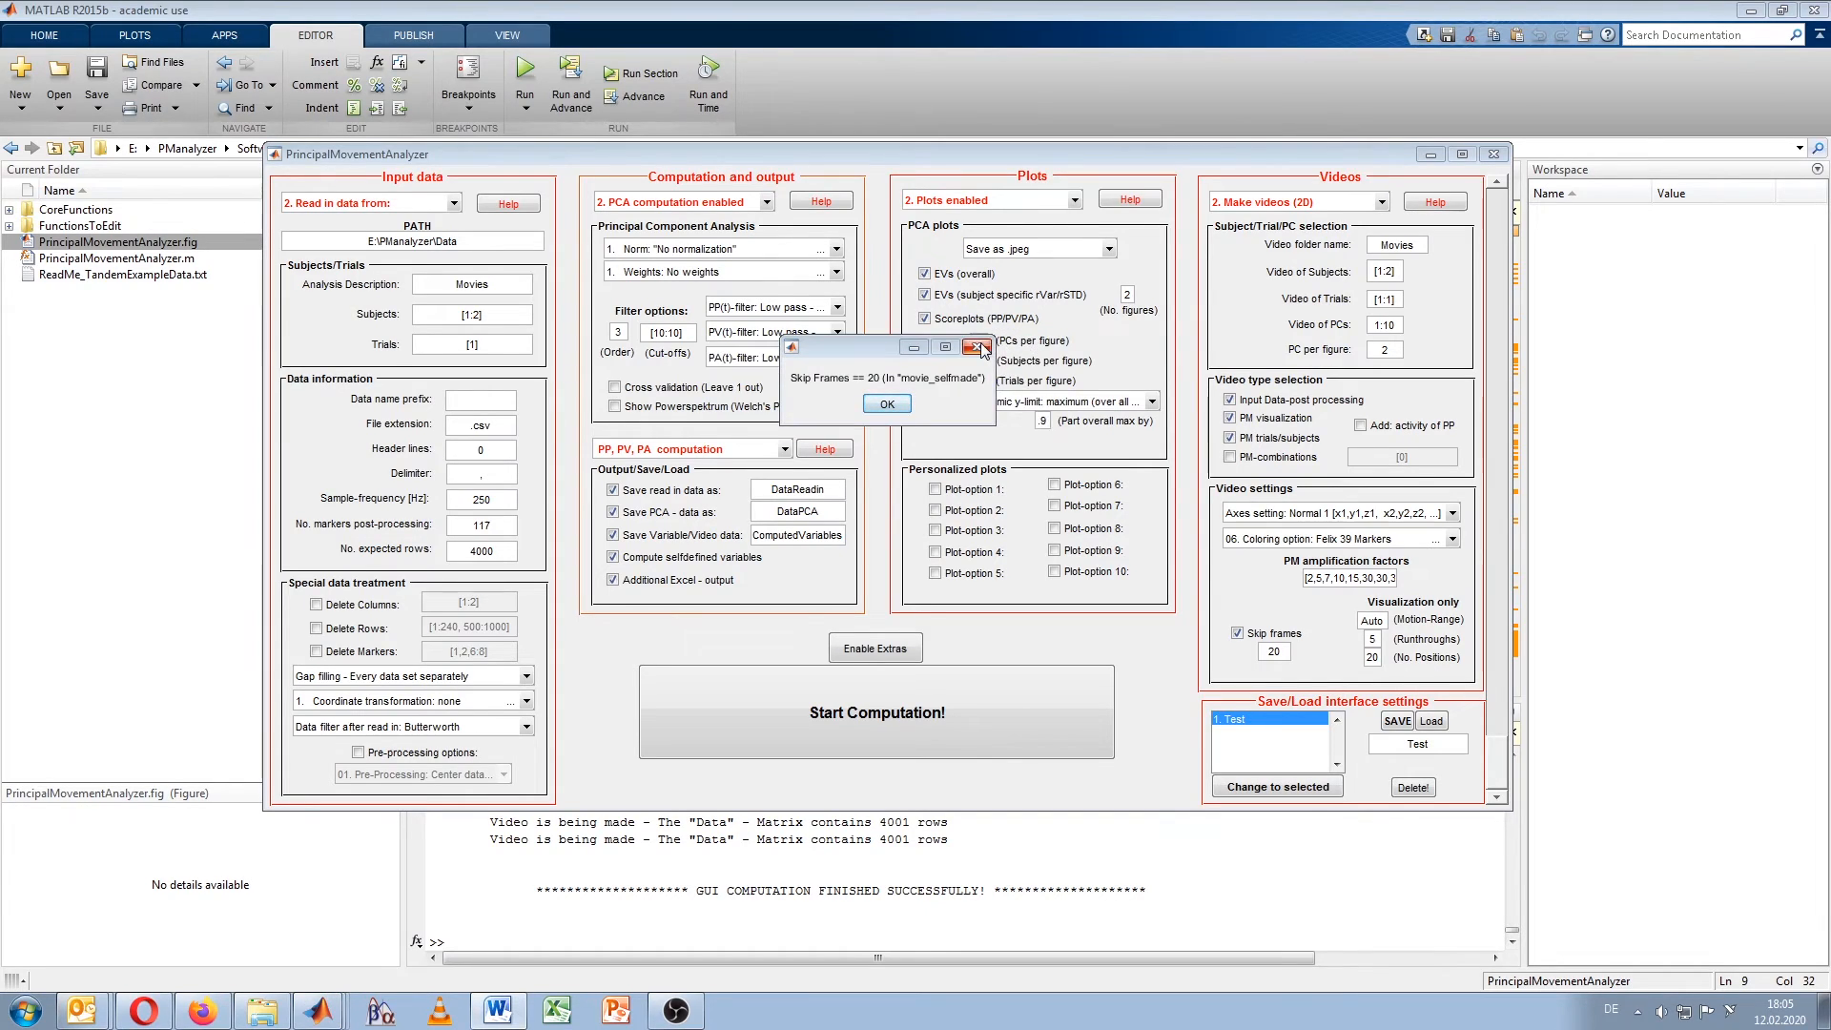
left_click(988, 347)
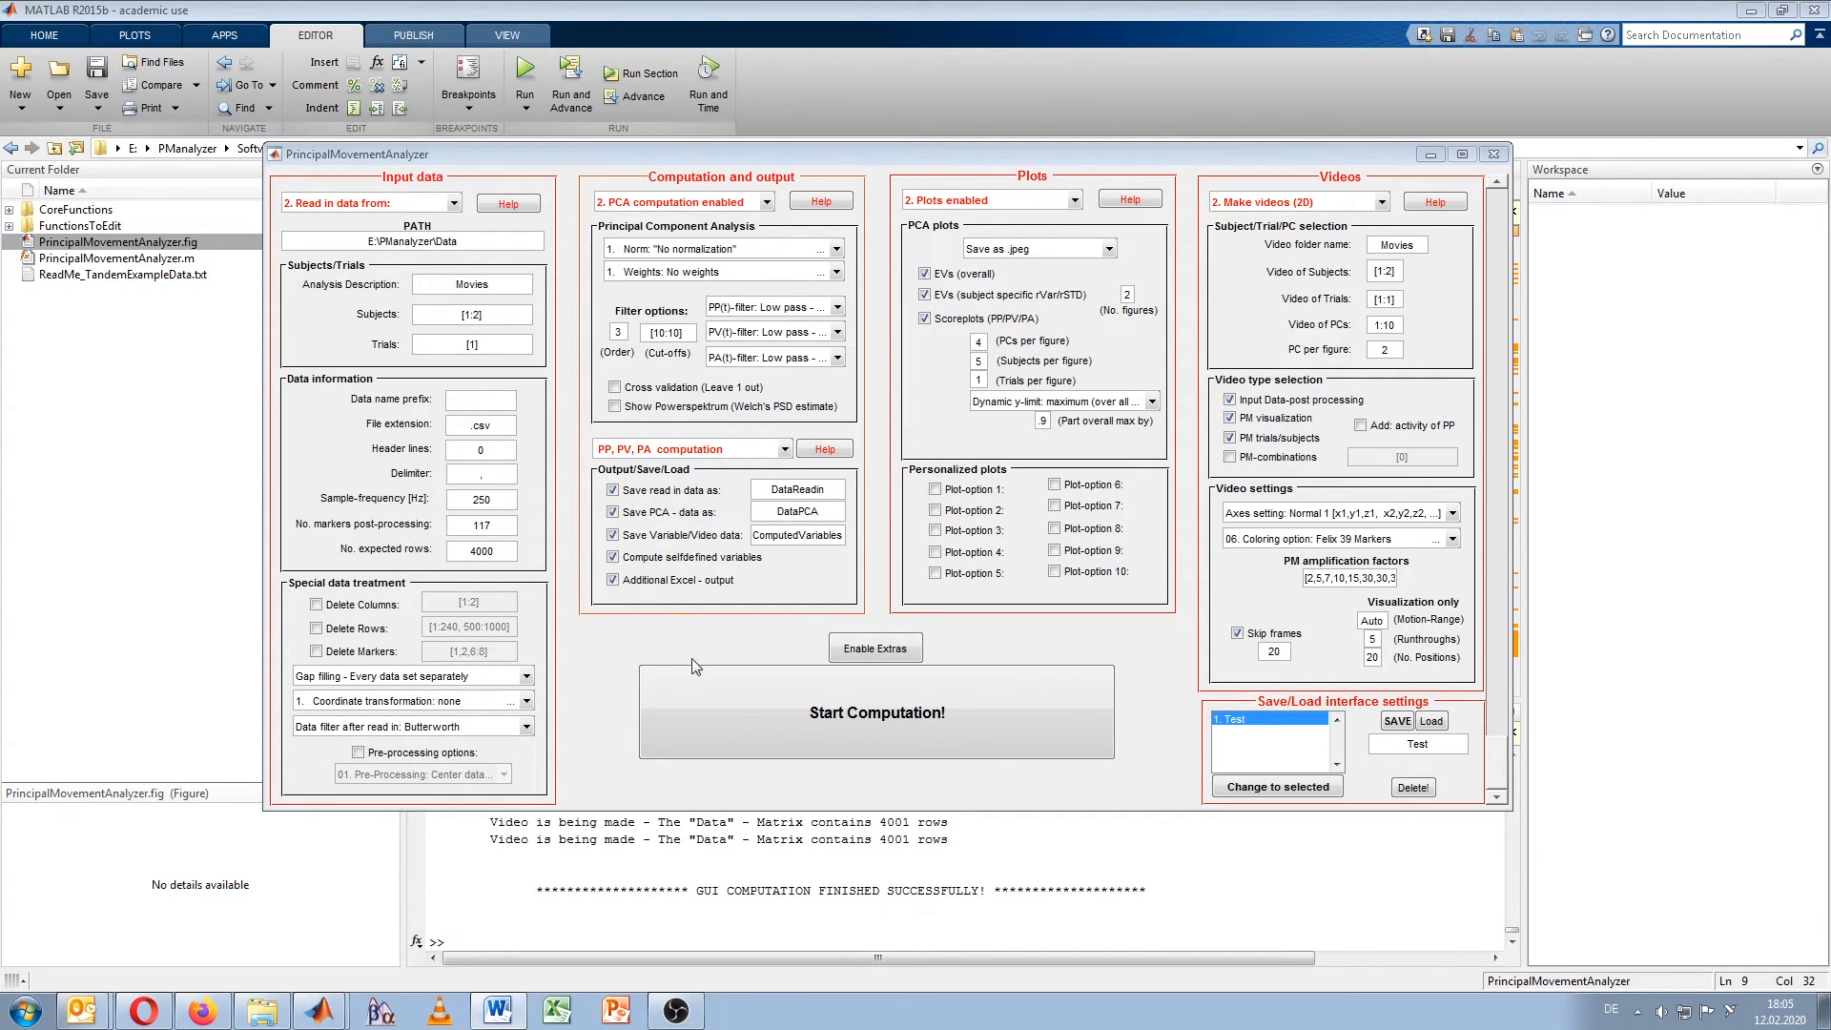
Step: Switch to the file browser and open the Movies folder inside PCA - Analysis Movies_10CO_20PC
left_click(274, 1013)
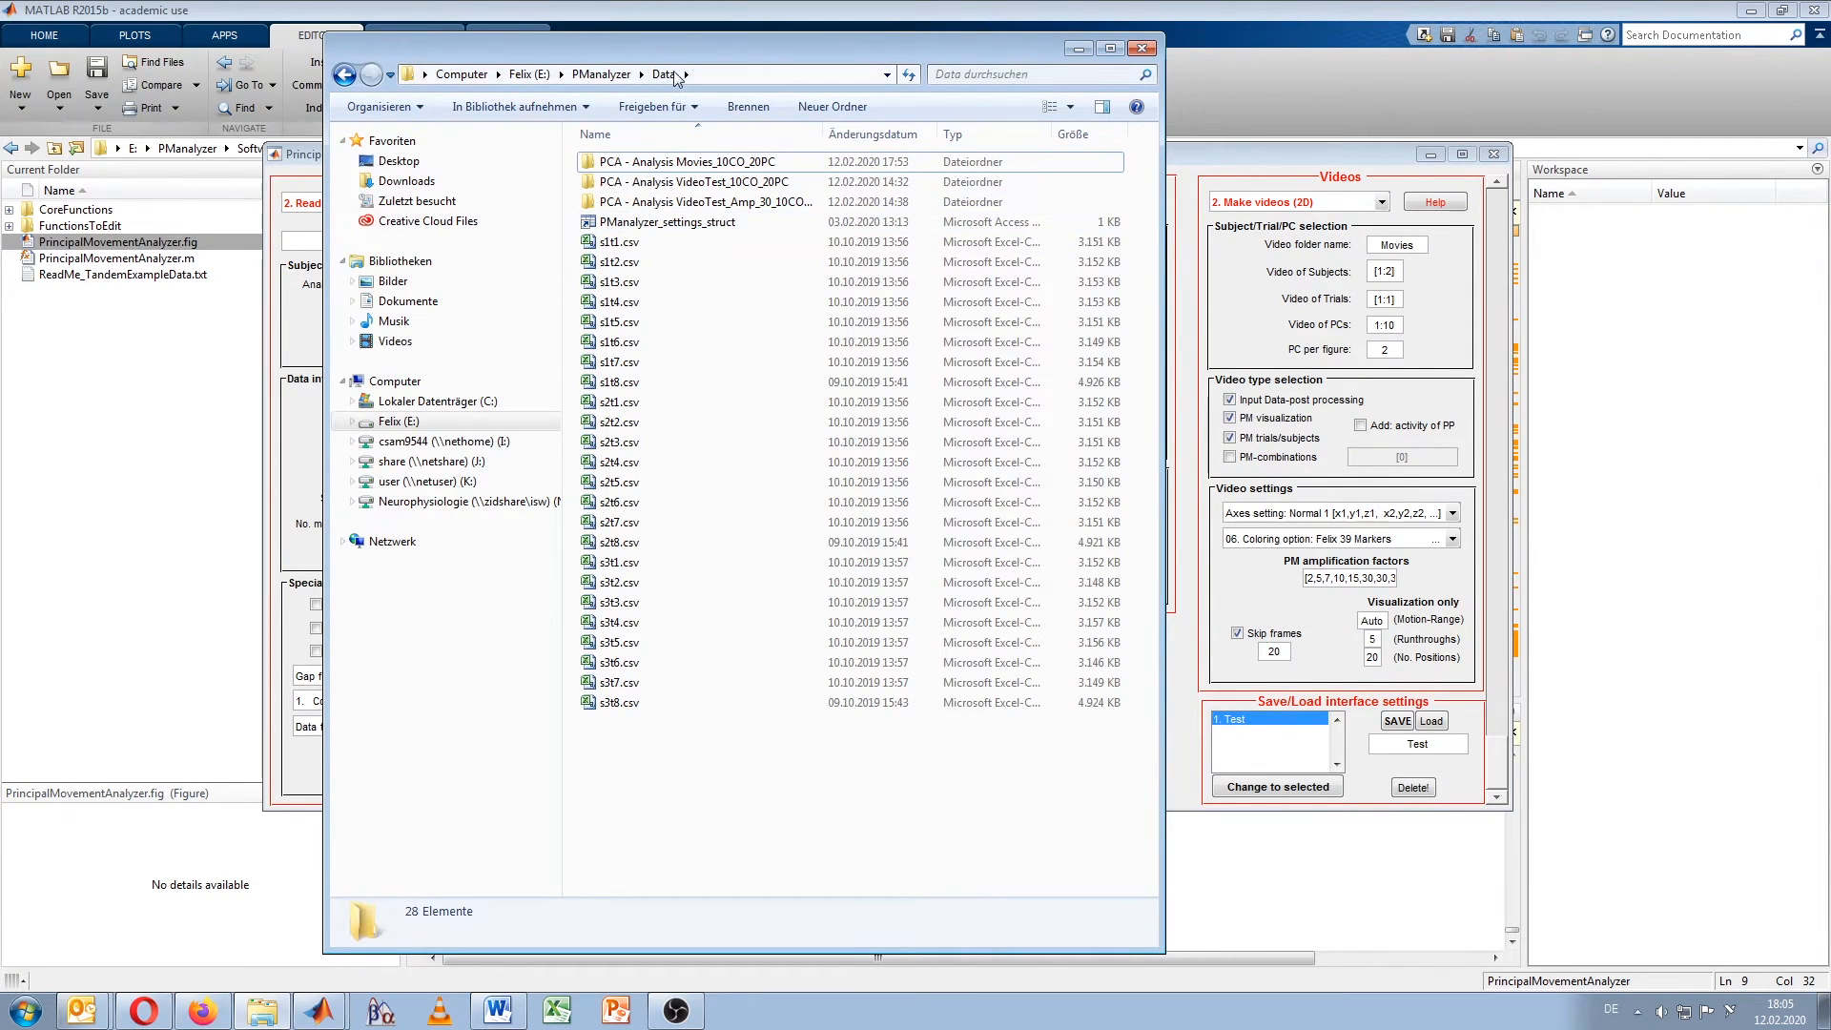
left_click_drag(674, 70, 926, 95)
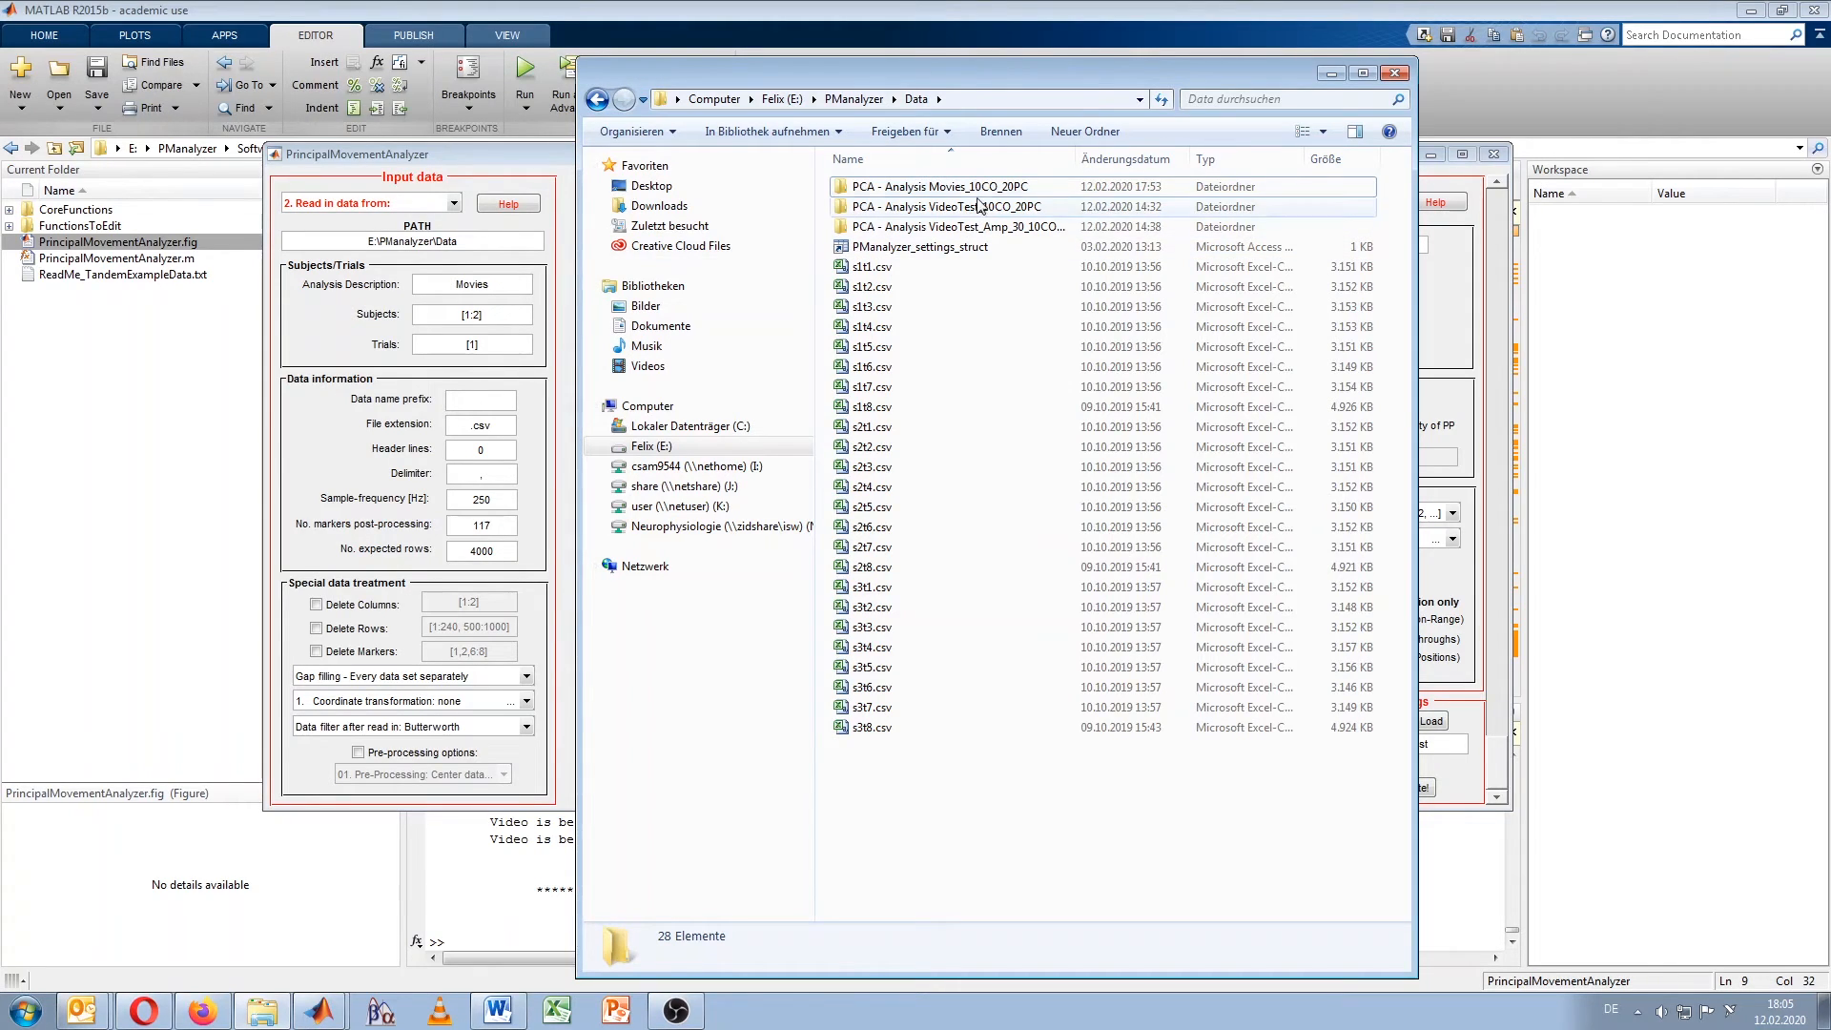
left_click_drag(963, 73, 730, 86)
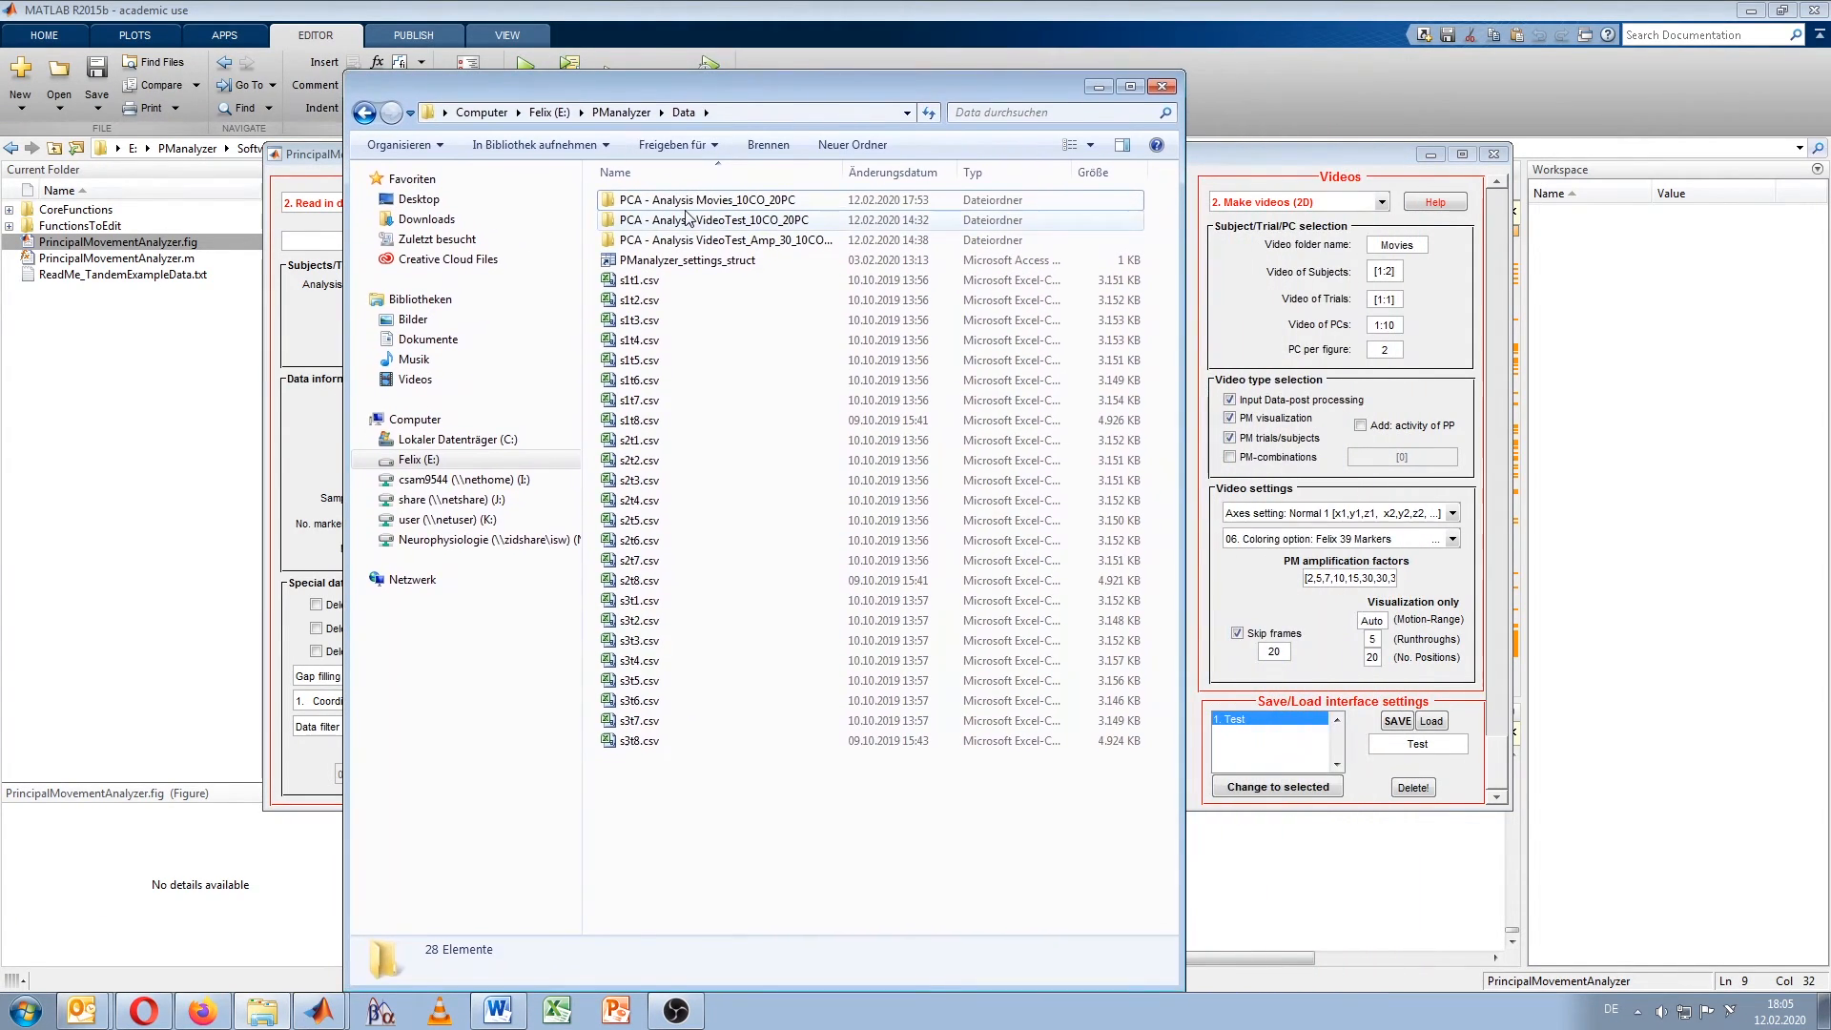
double_click(693, 207)
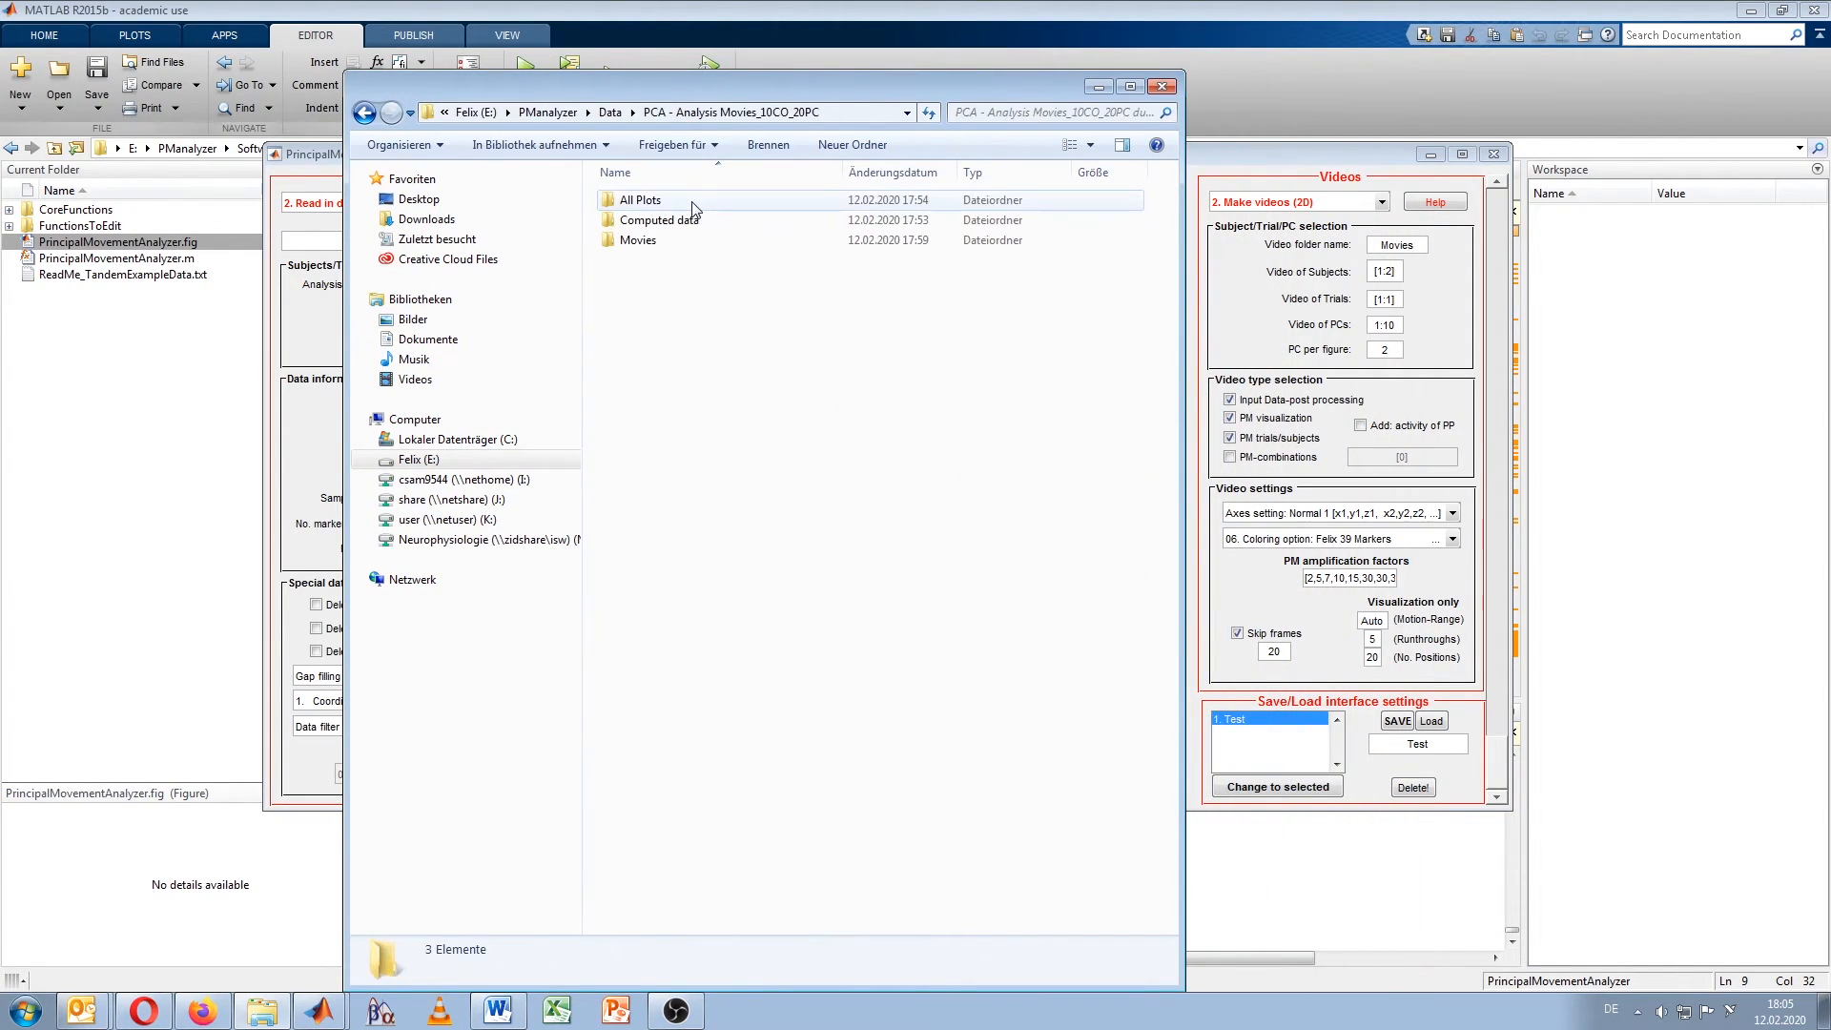
double_click(648, 243)
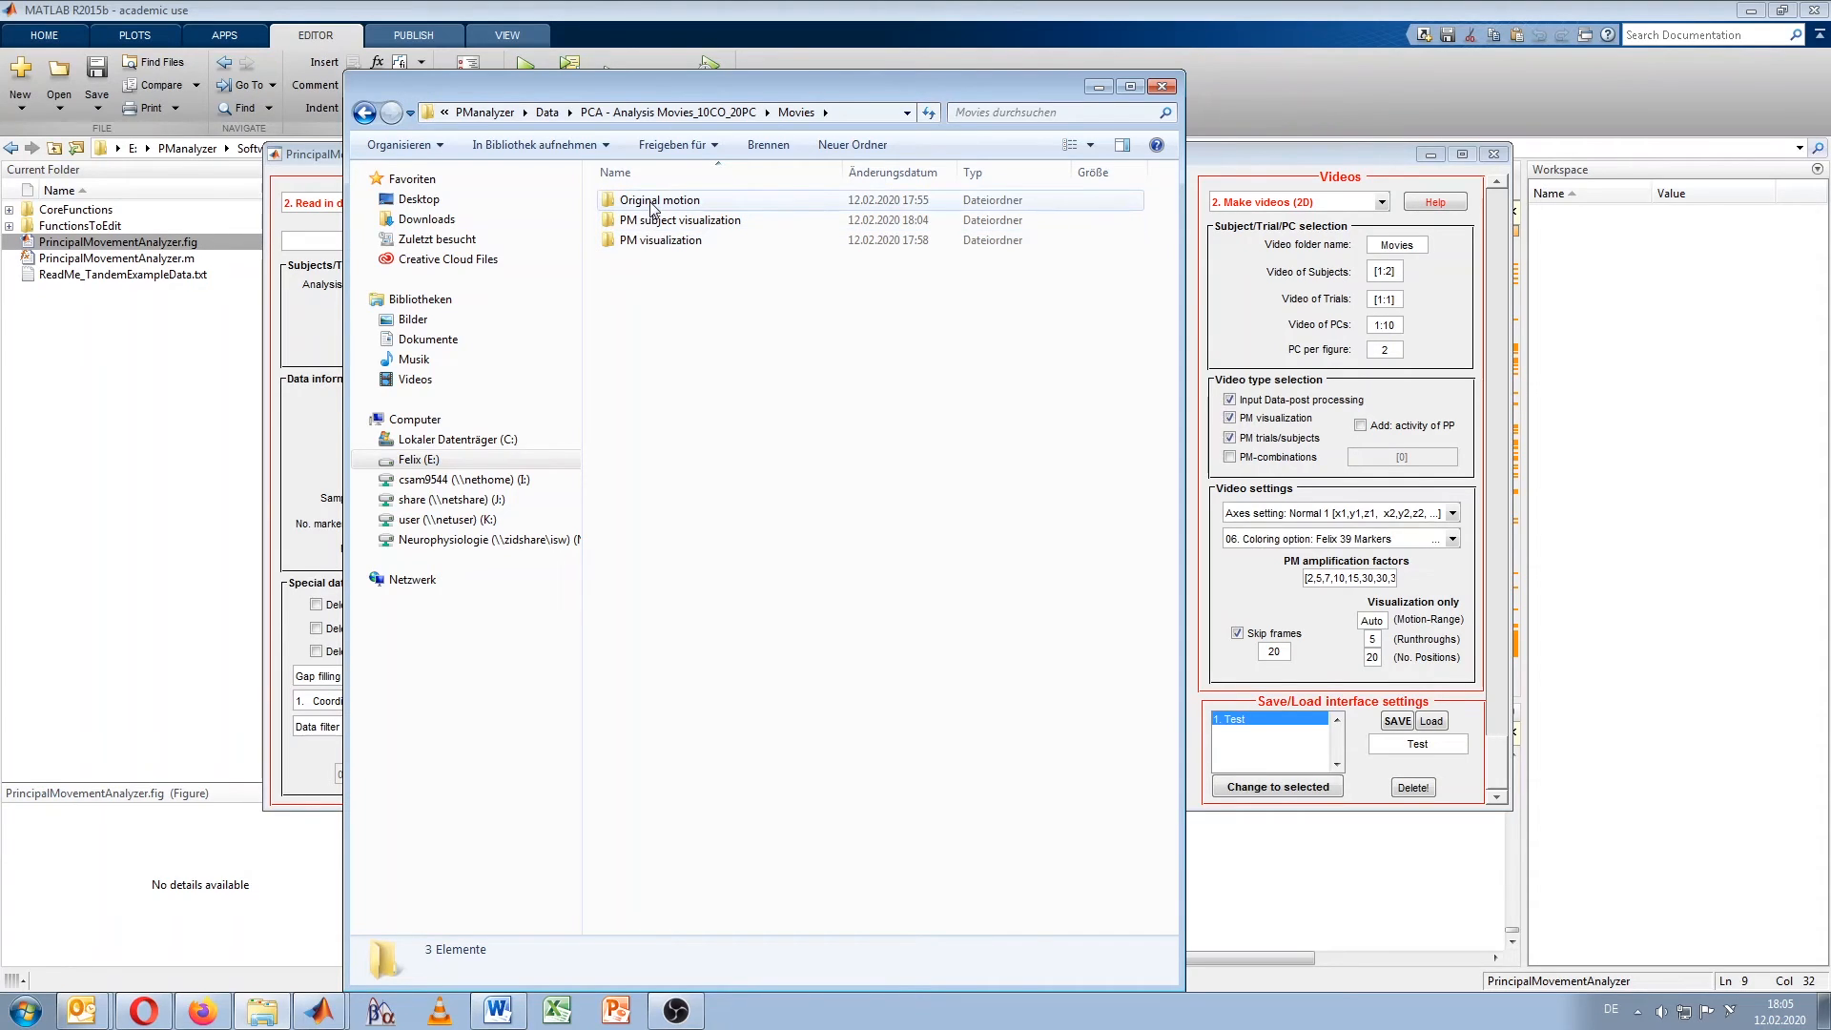
Step: Play the original motion video of Subject 1, Trial 1 to check the marker coloring, and close the player
double_click(652, 201)
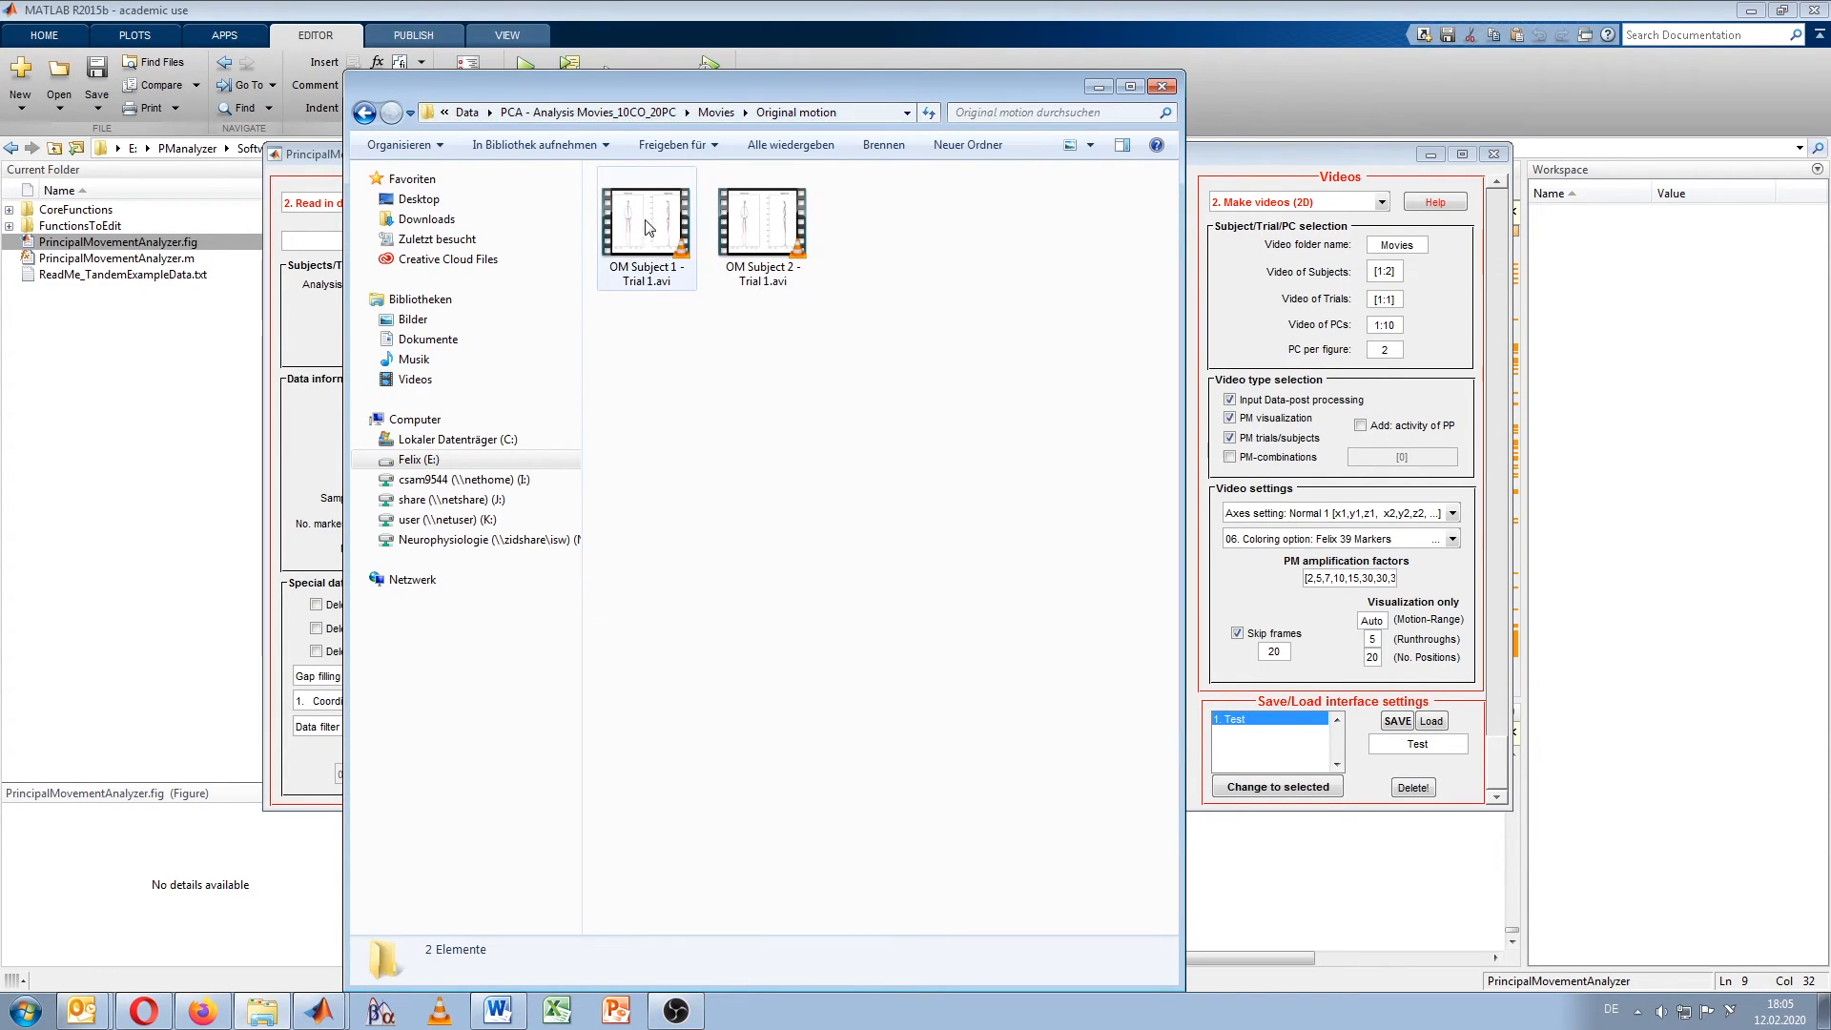
double_click(647, 227)
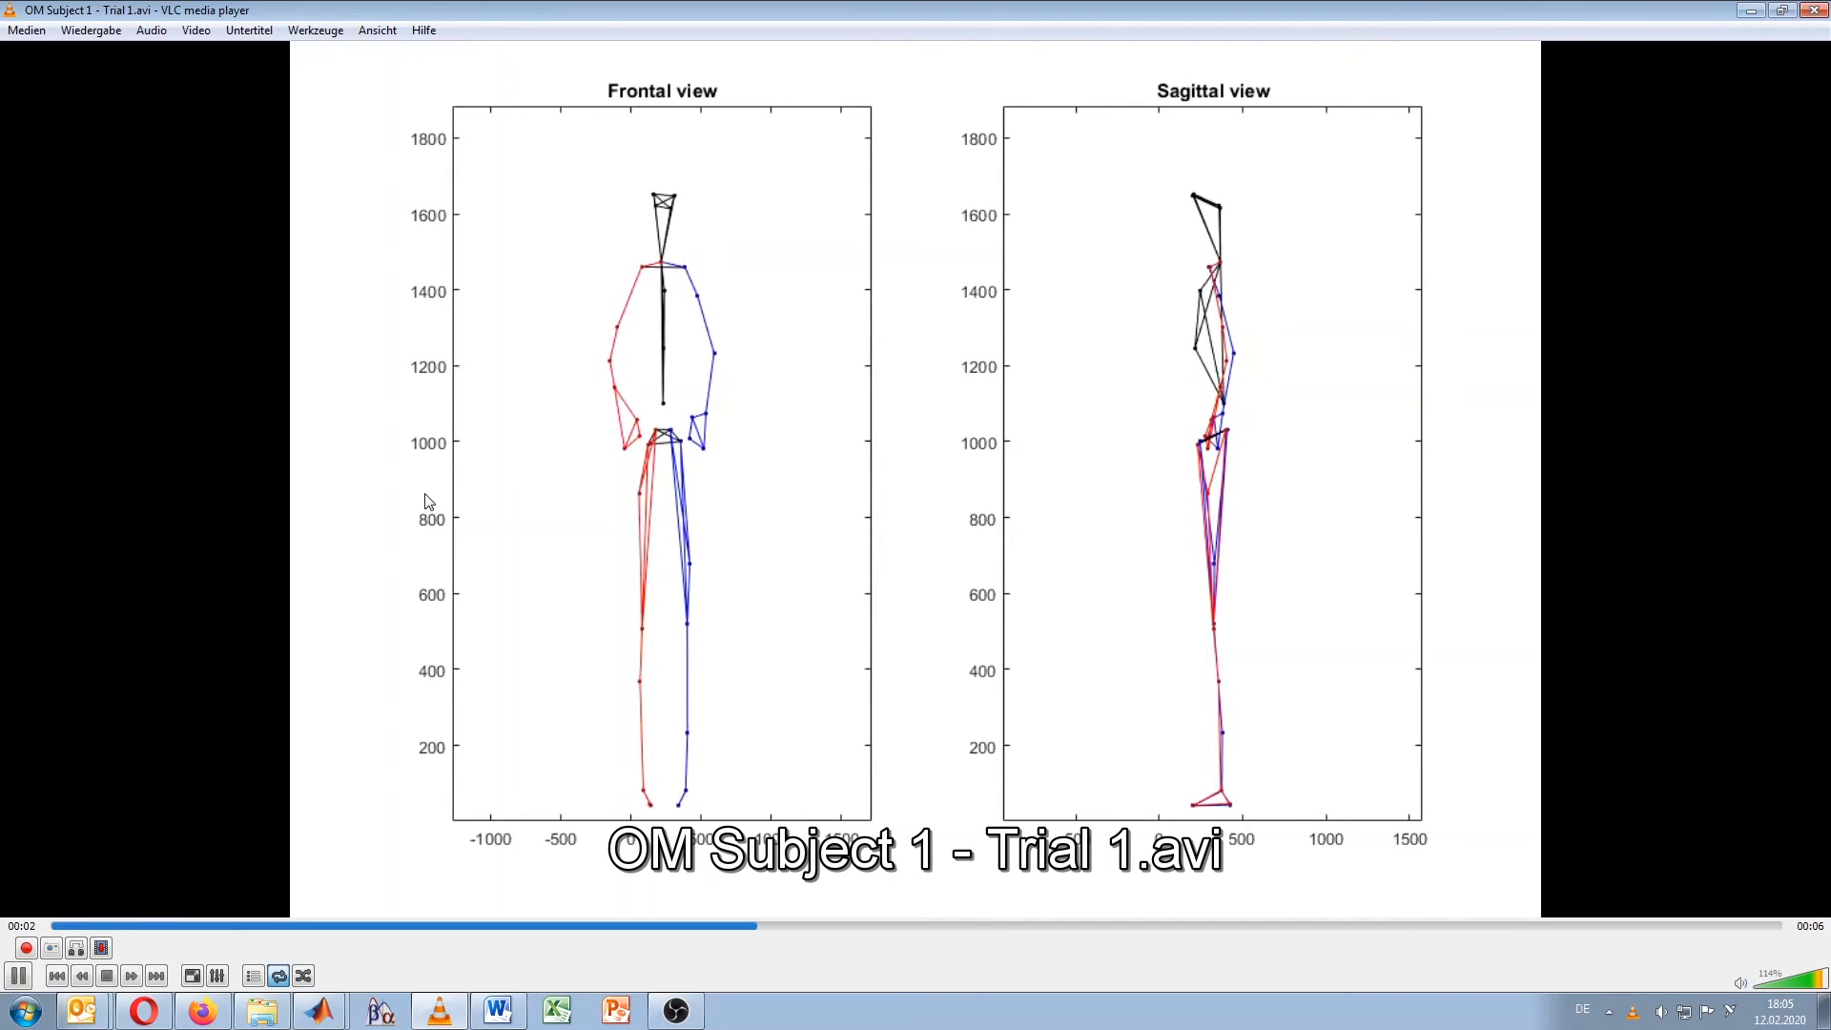
left_click(1813, 10)
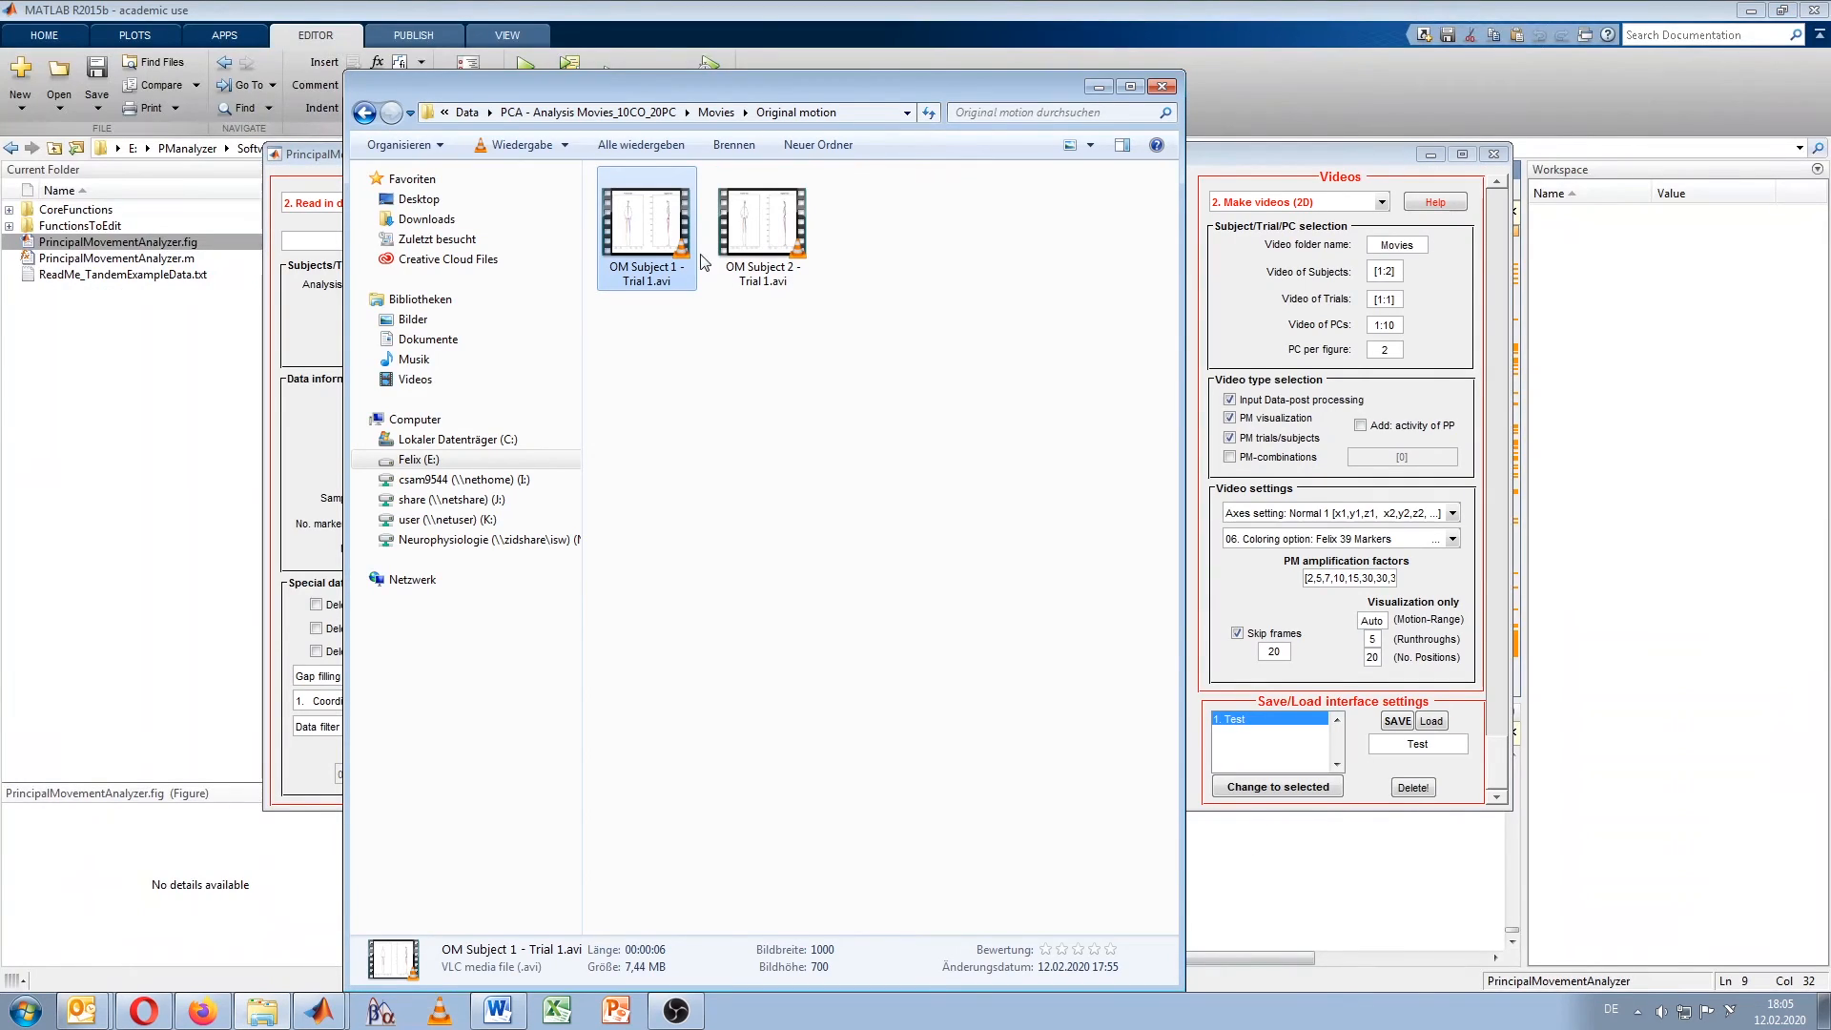
Step: Go to the PM visualization folder and play the PM1 - PM2 video to check its amplification factors
left_click(368, 117)
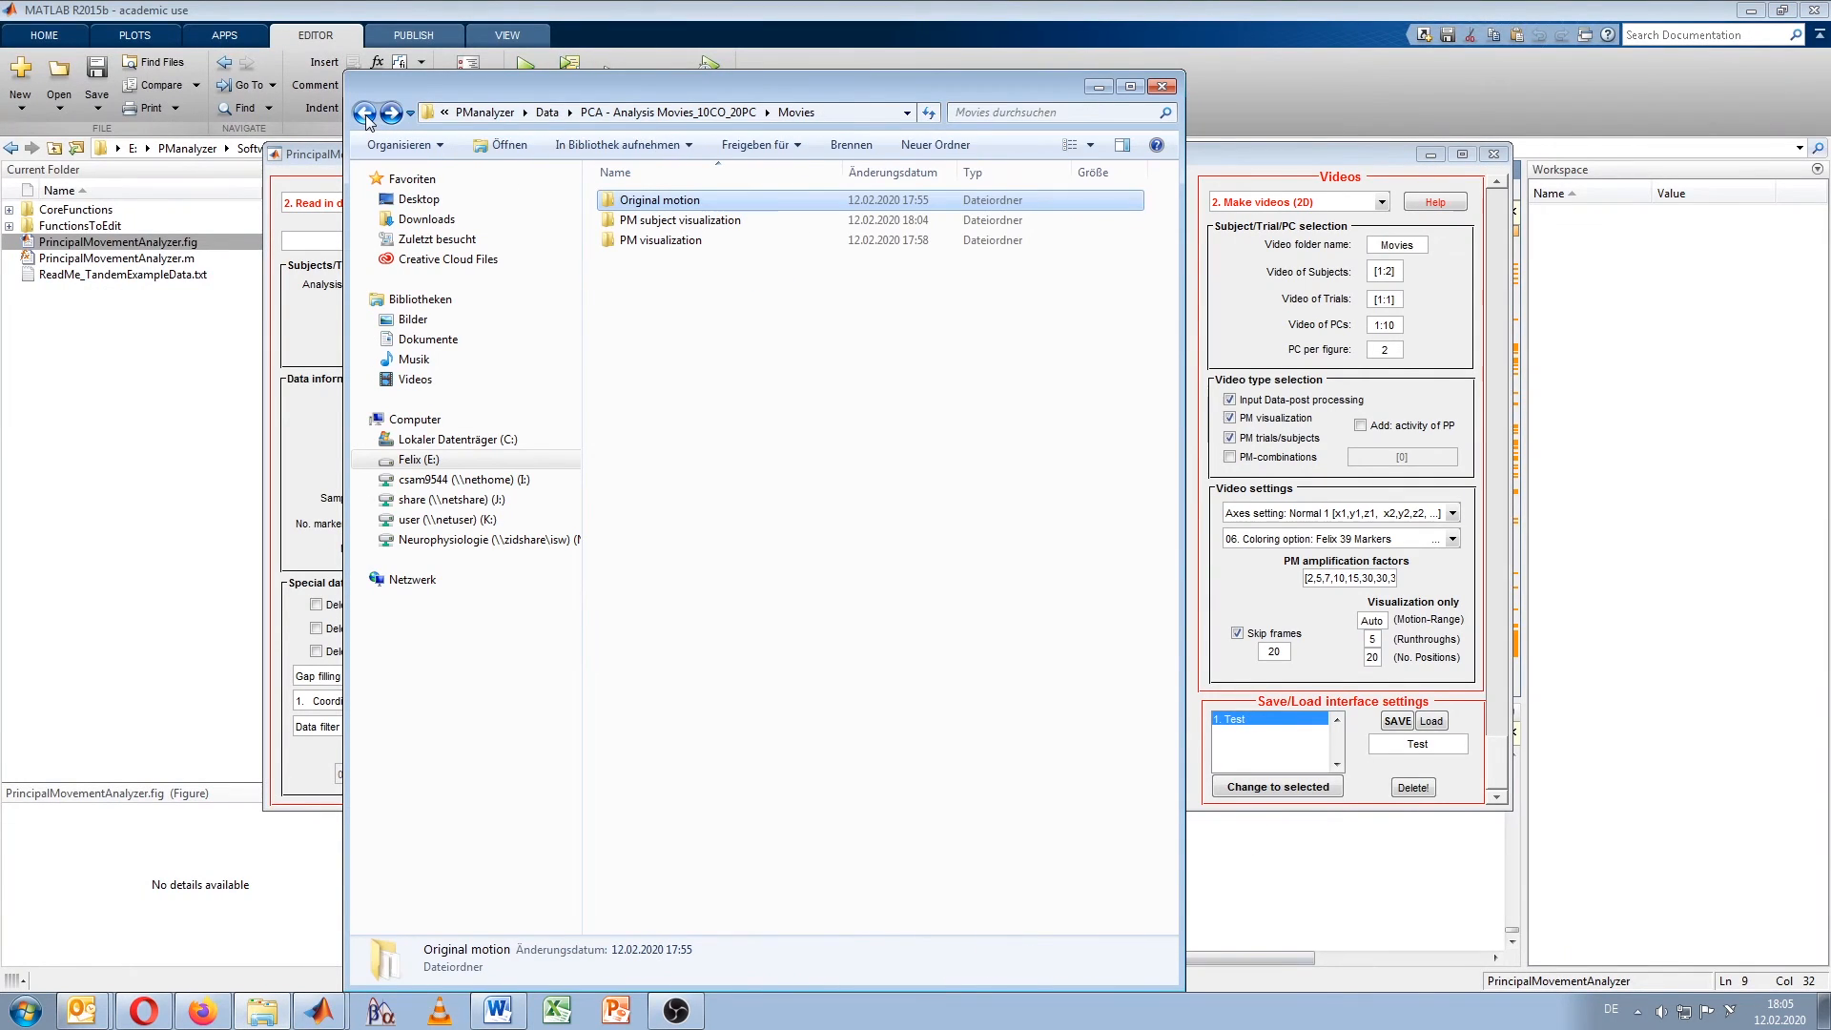
double_click(648, 242)
left_click(649, 240)
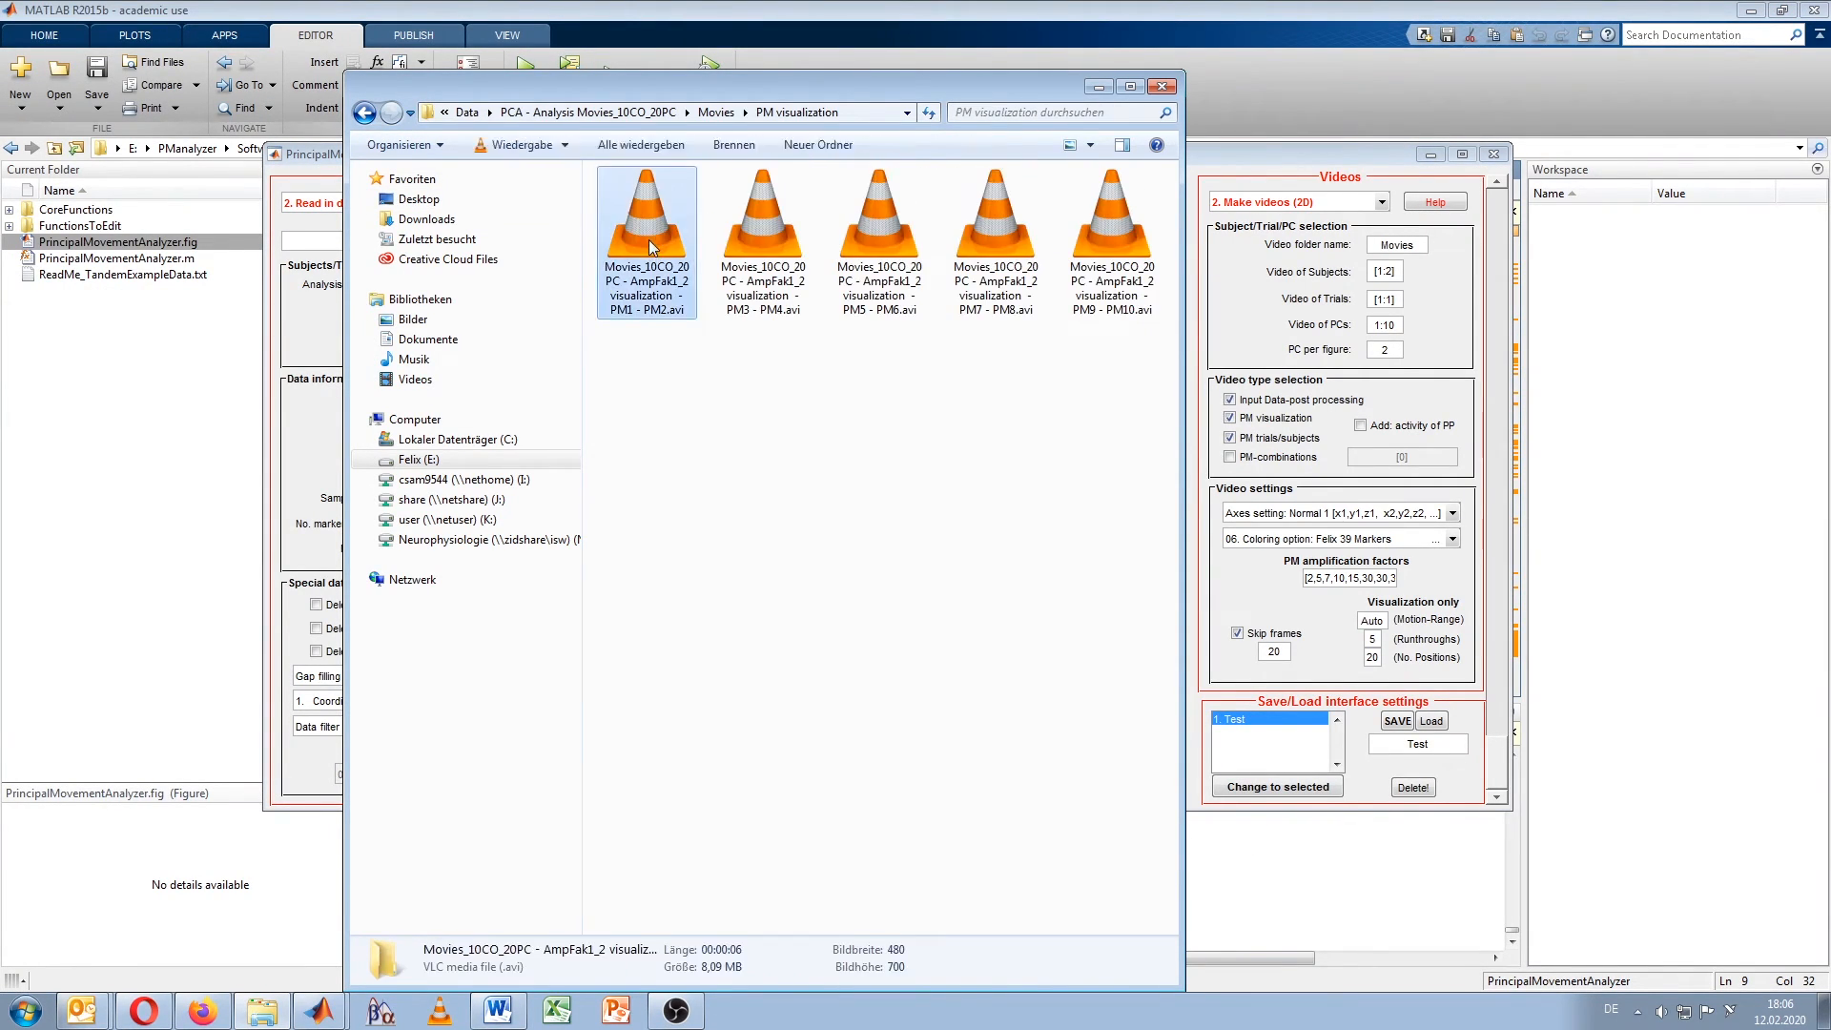
double_click(649, 243)
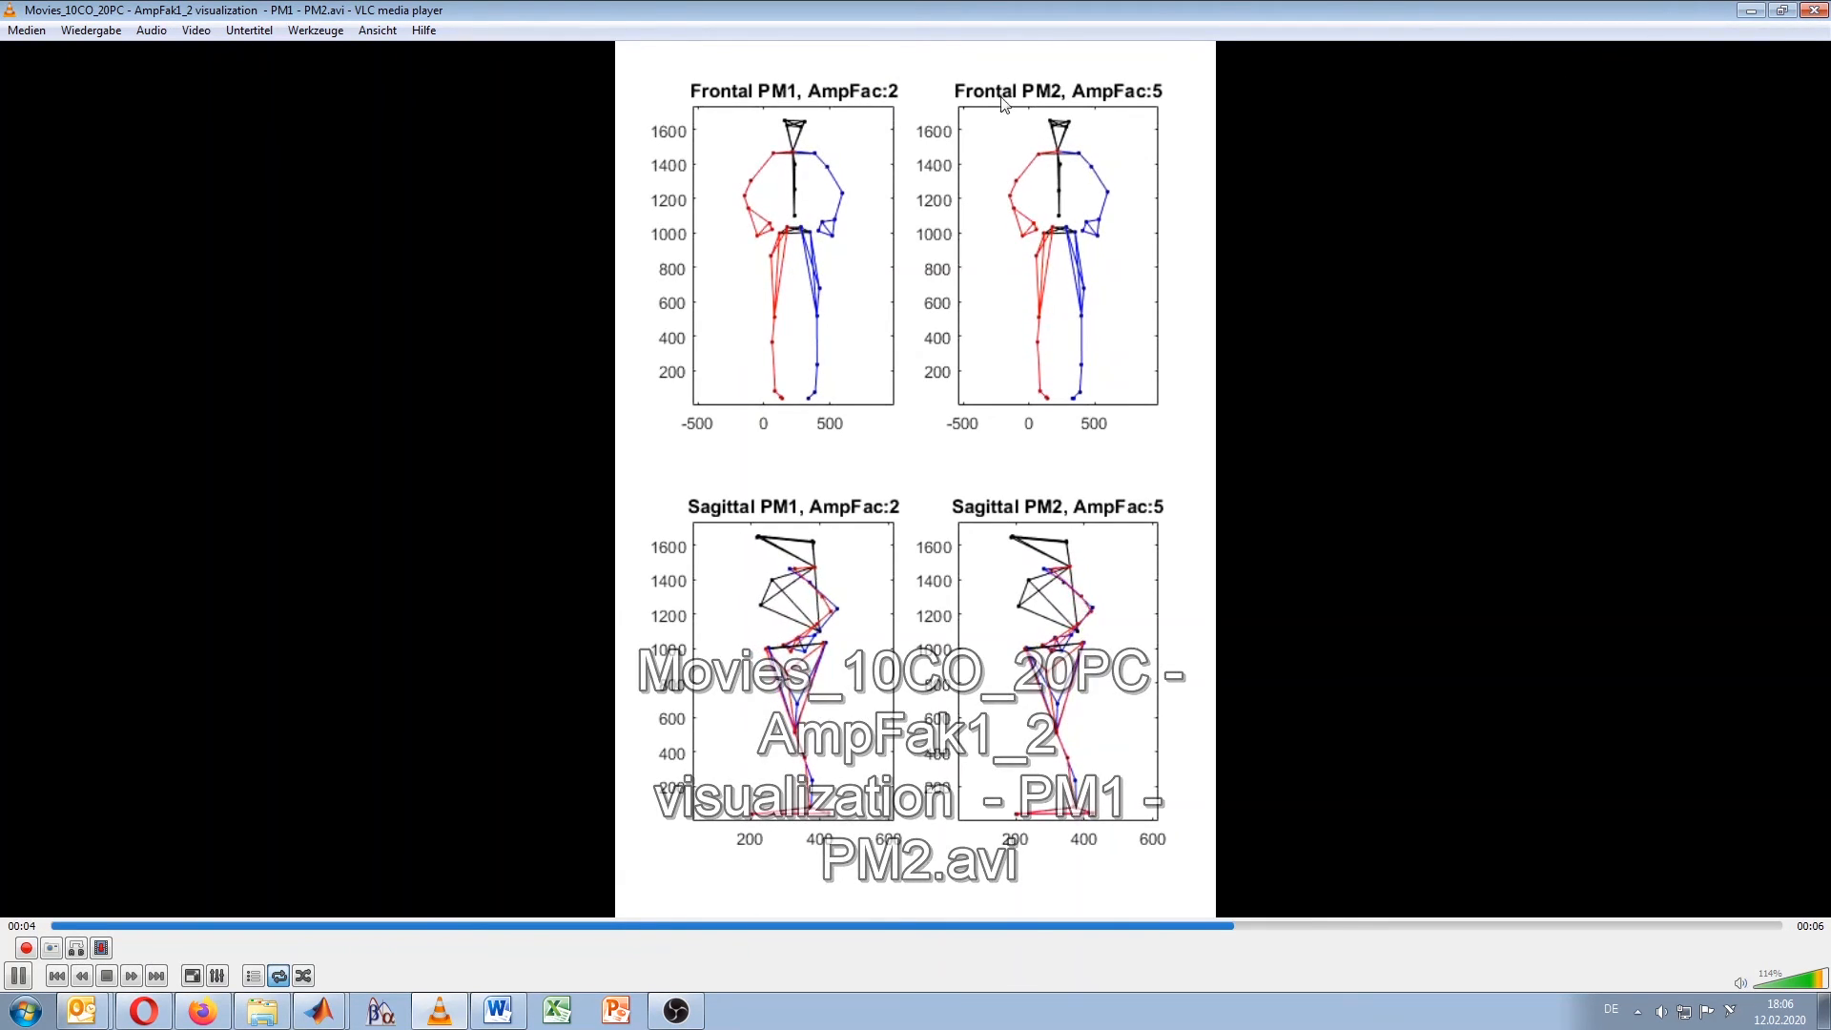
left_click(1814, 10)
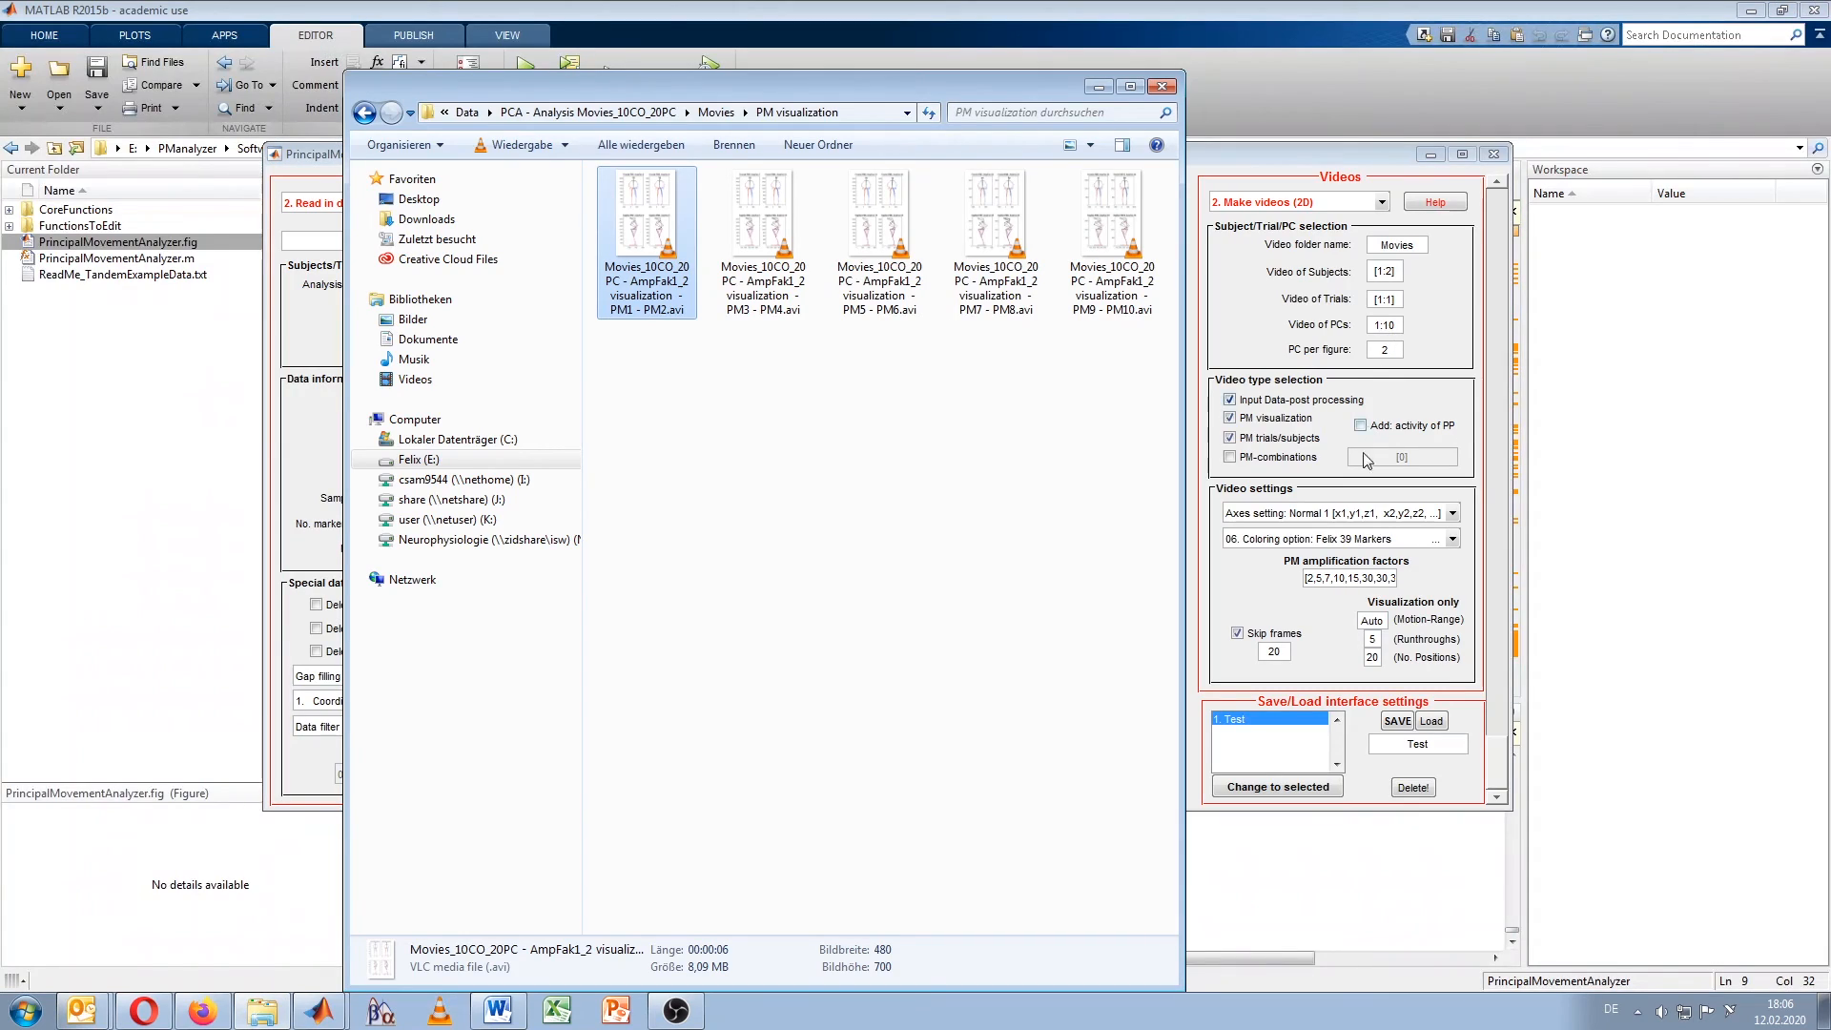
Step: Review the entered PM amplification factors, and play the PM3 - PM4 video to compare its factors with them
left_click(1309, 579)
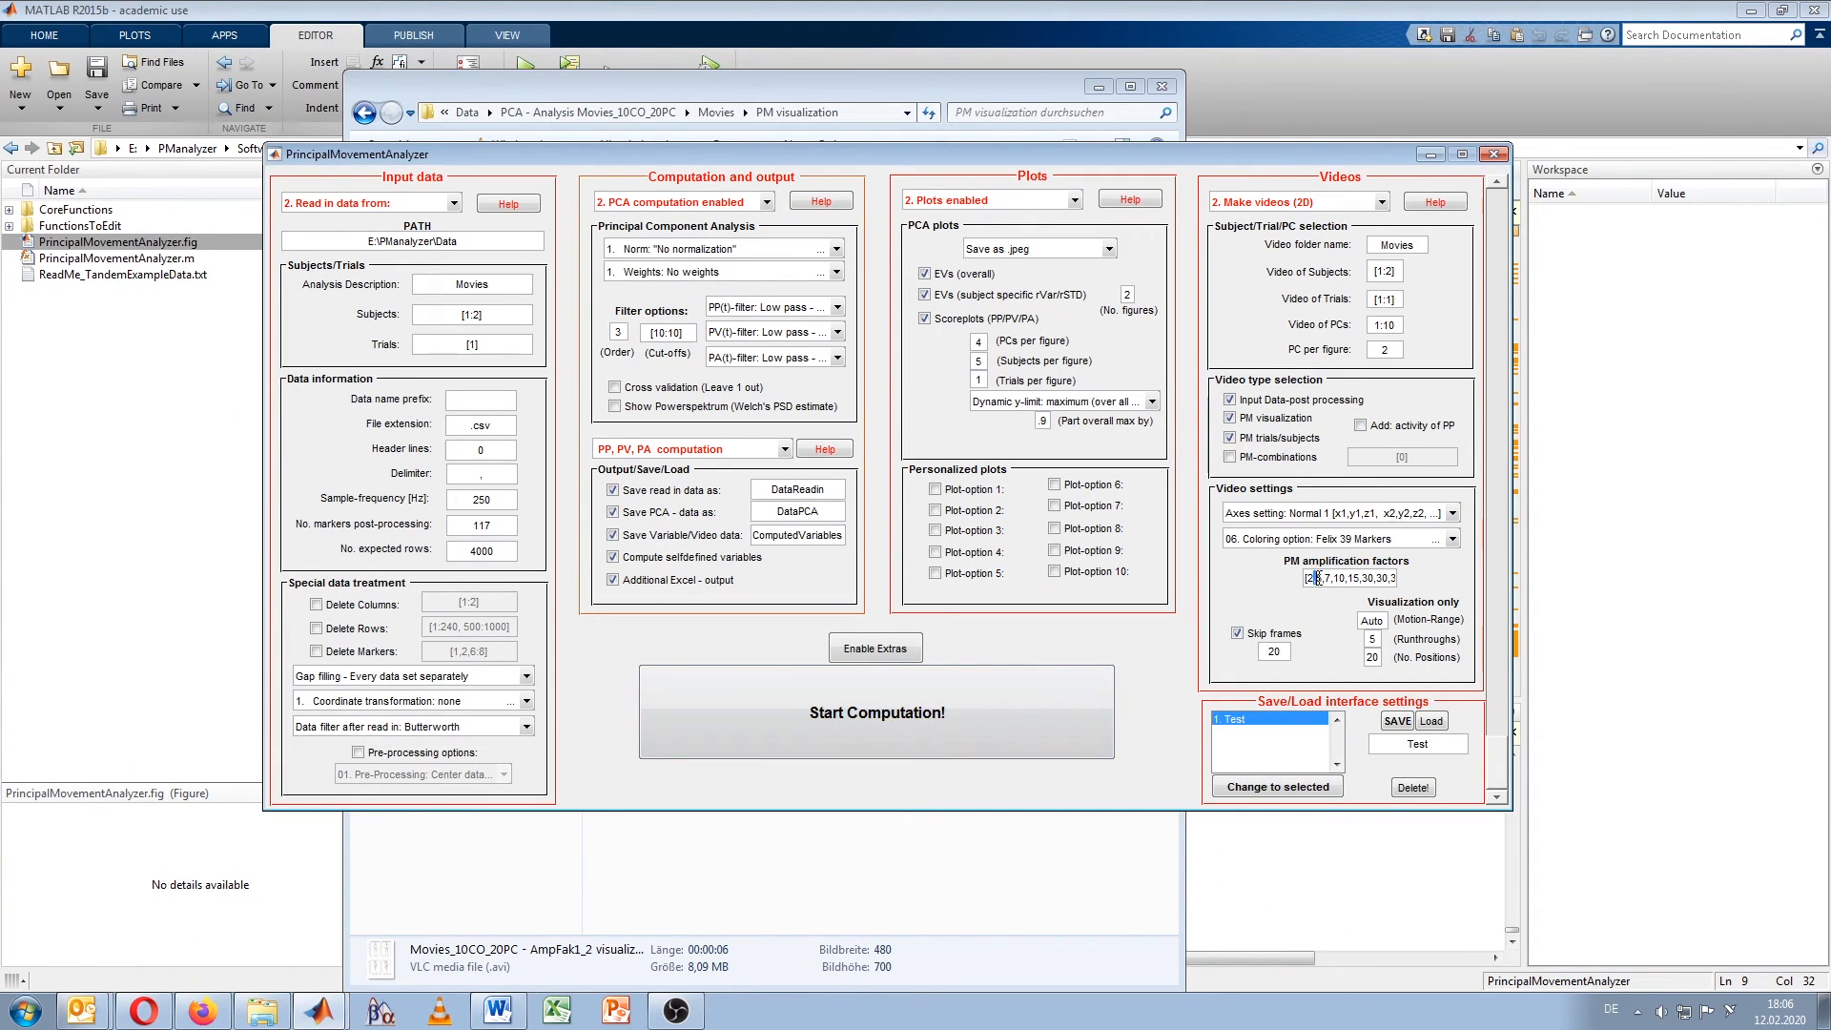
left_click(799, 90)
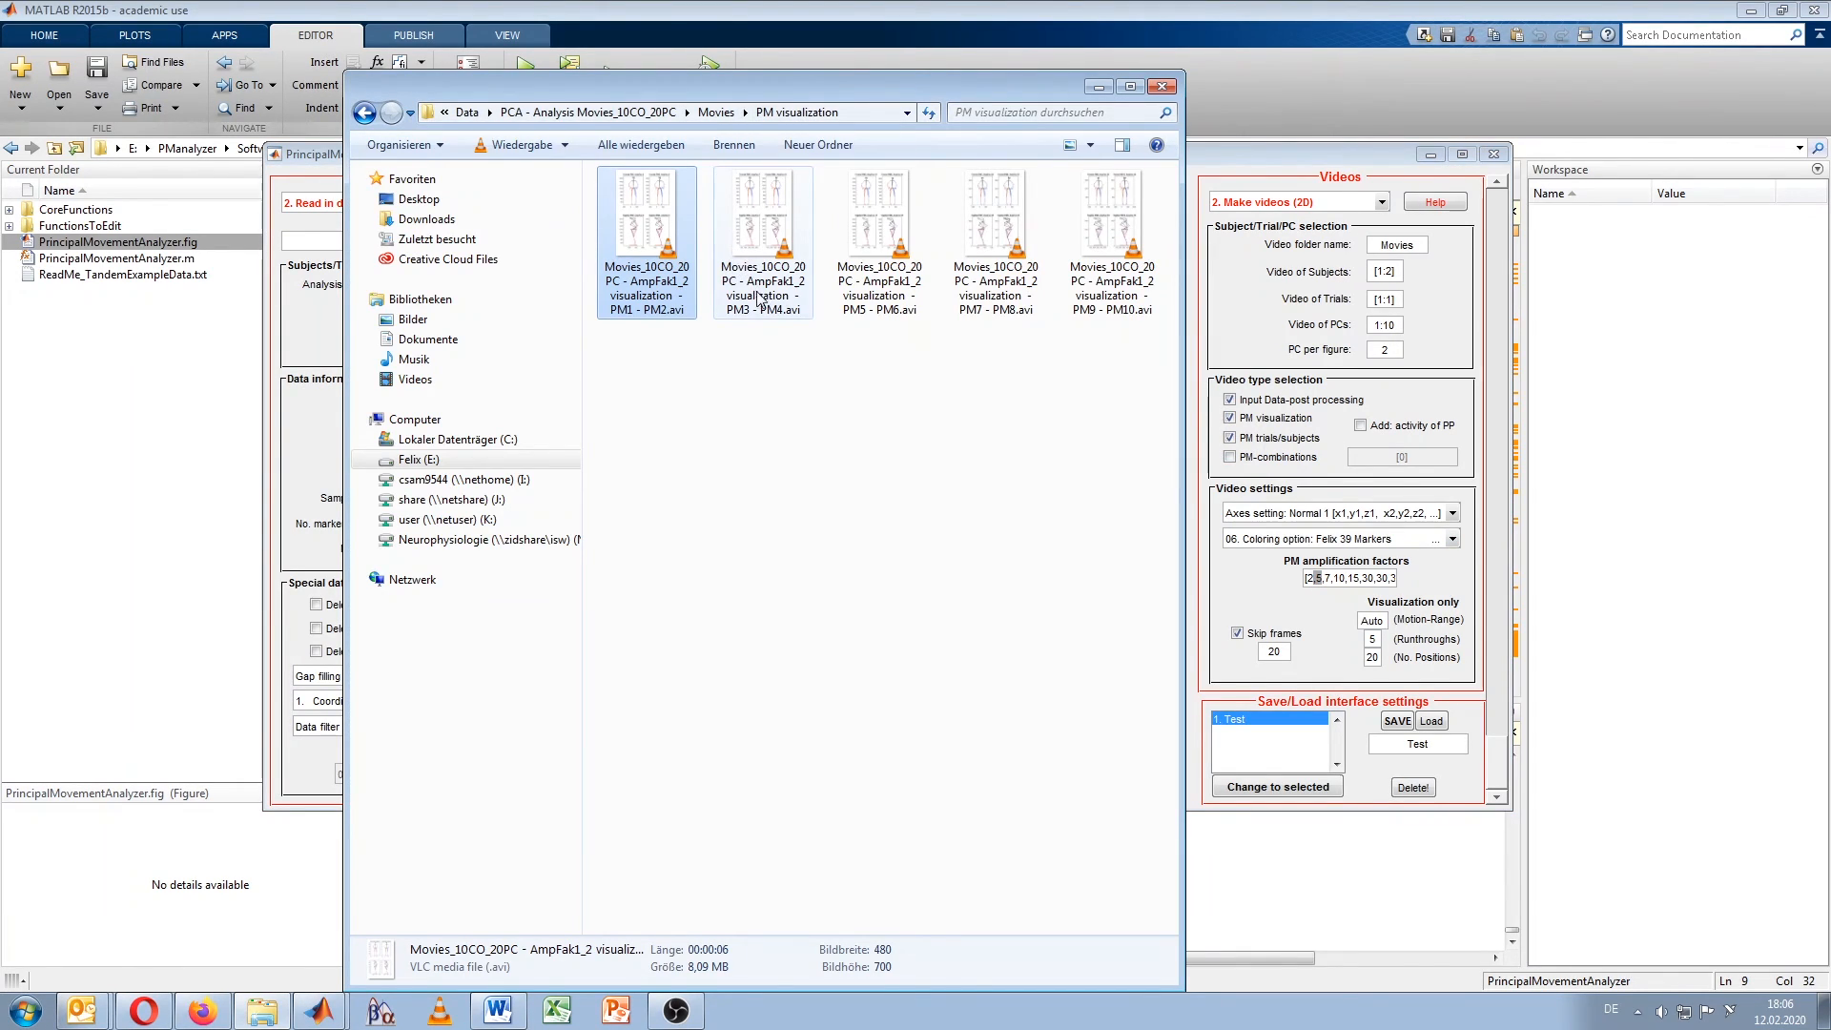
double_click(770, 230)
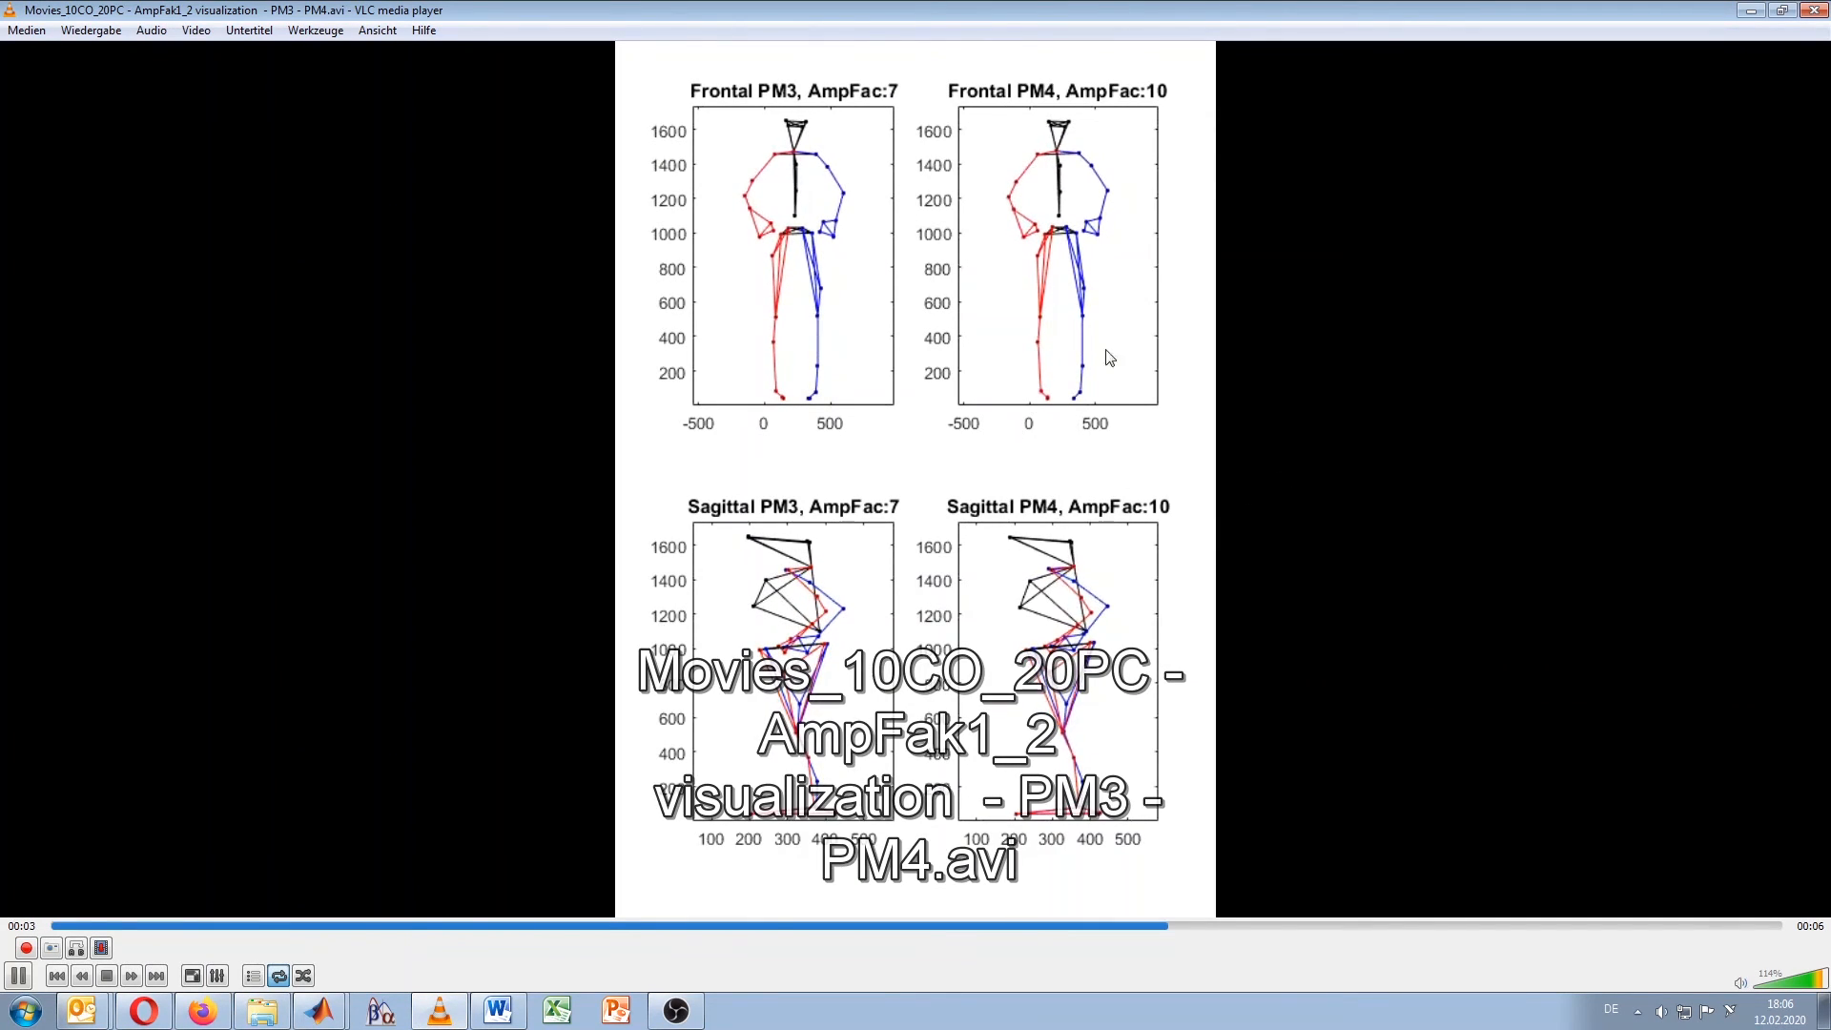
left_click(1817, 12)
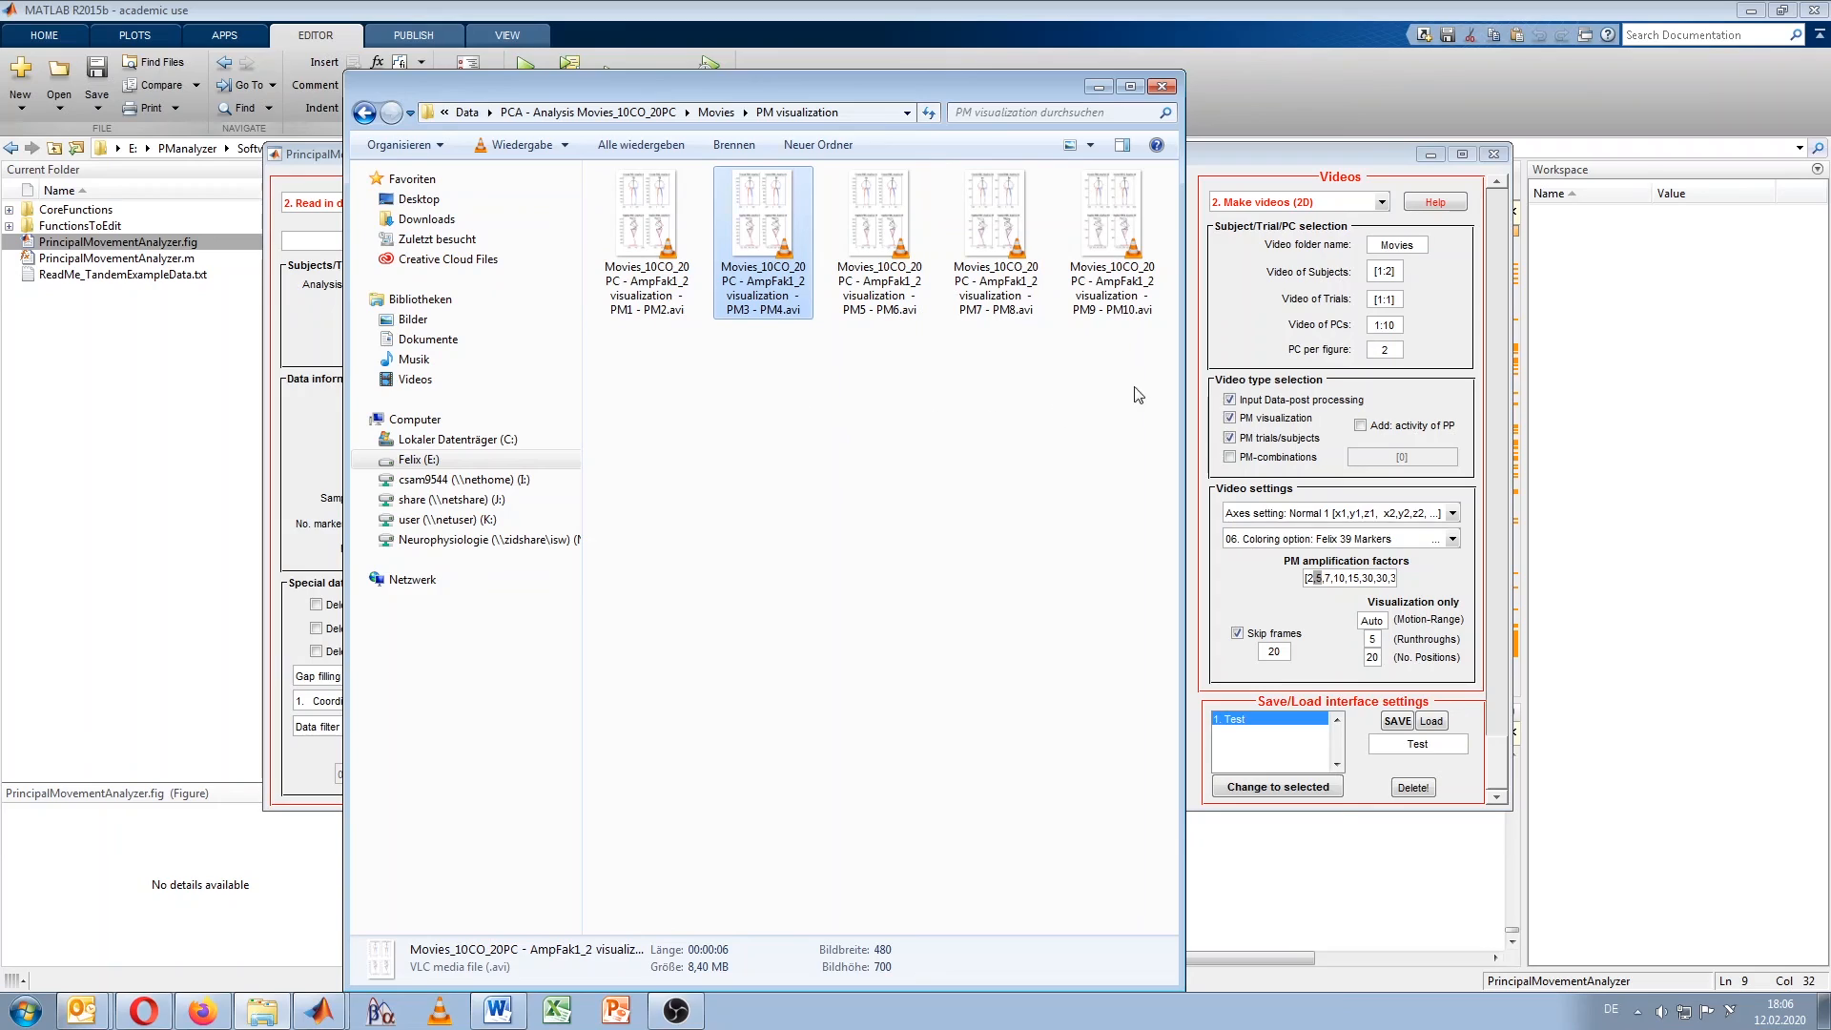
Step: Replay the PM1 - PM2 visualization video and reposition the file browser window
left_click(963, 366)
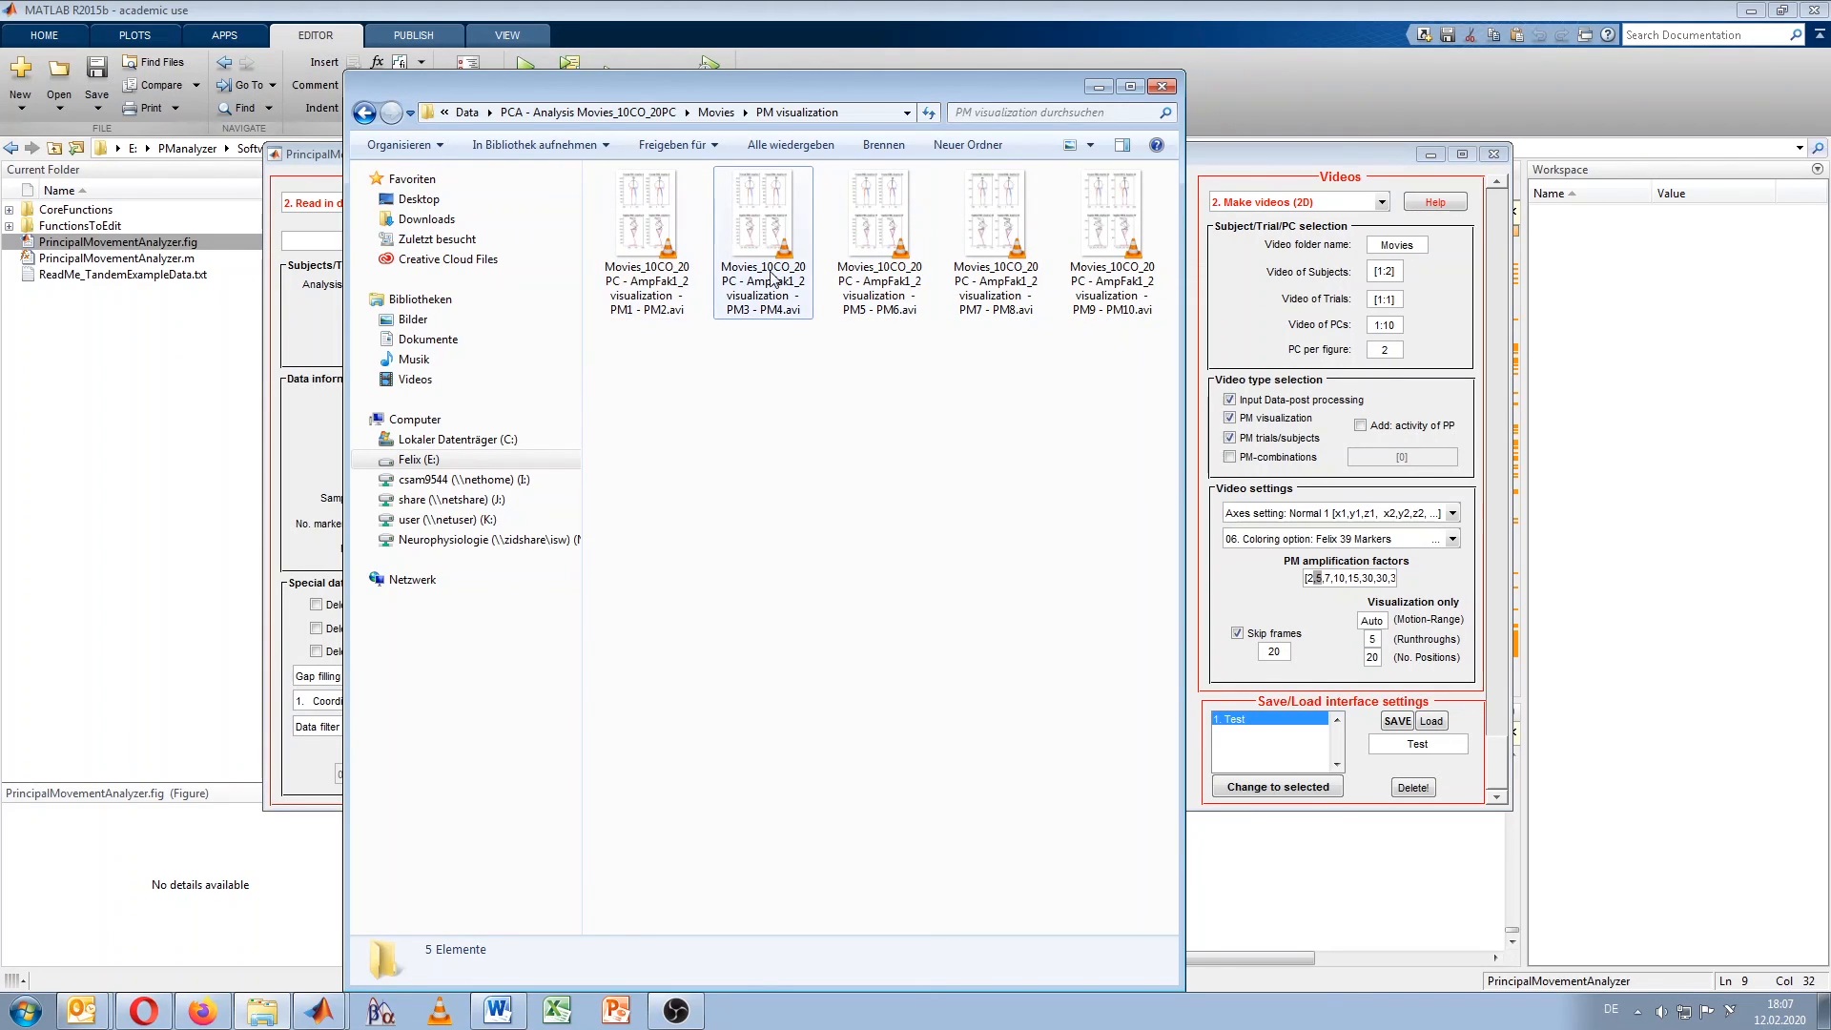
left_click(632, 223)
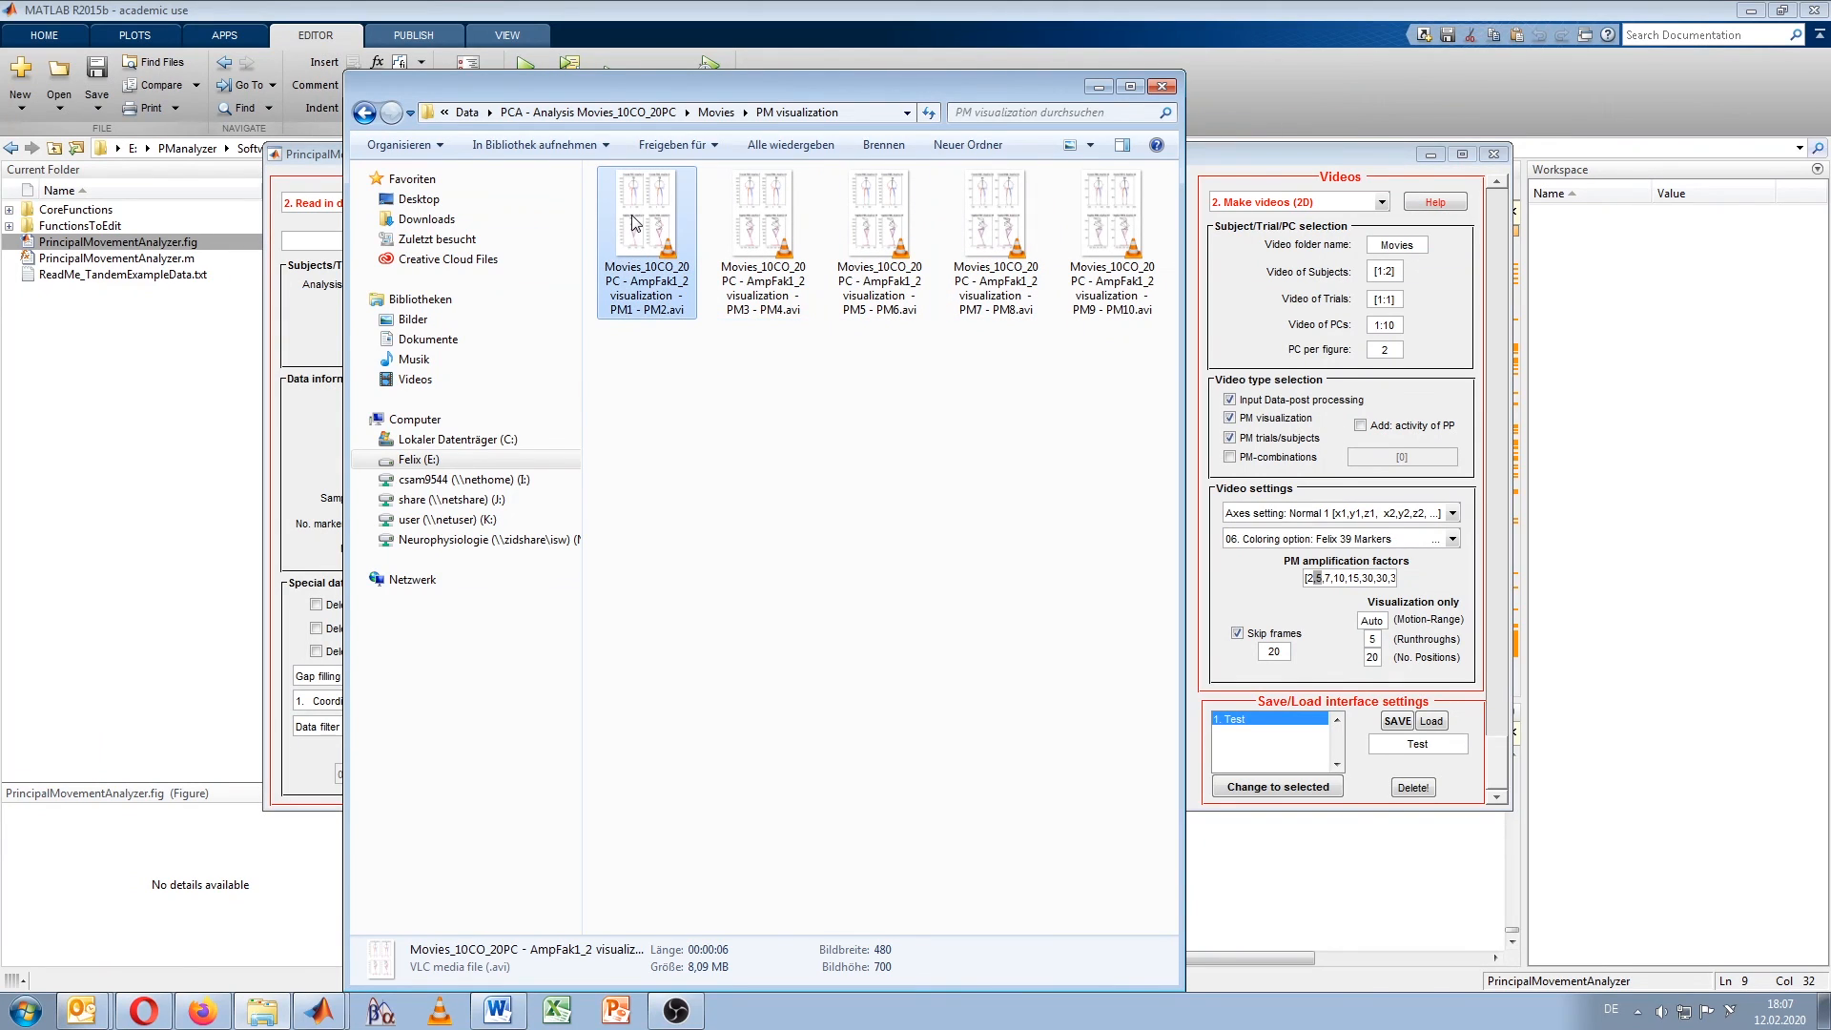
double_click(633, 222)
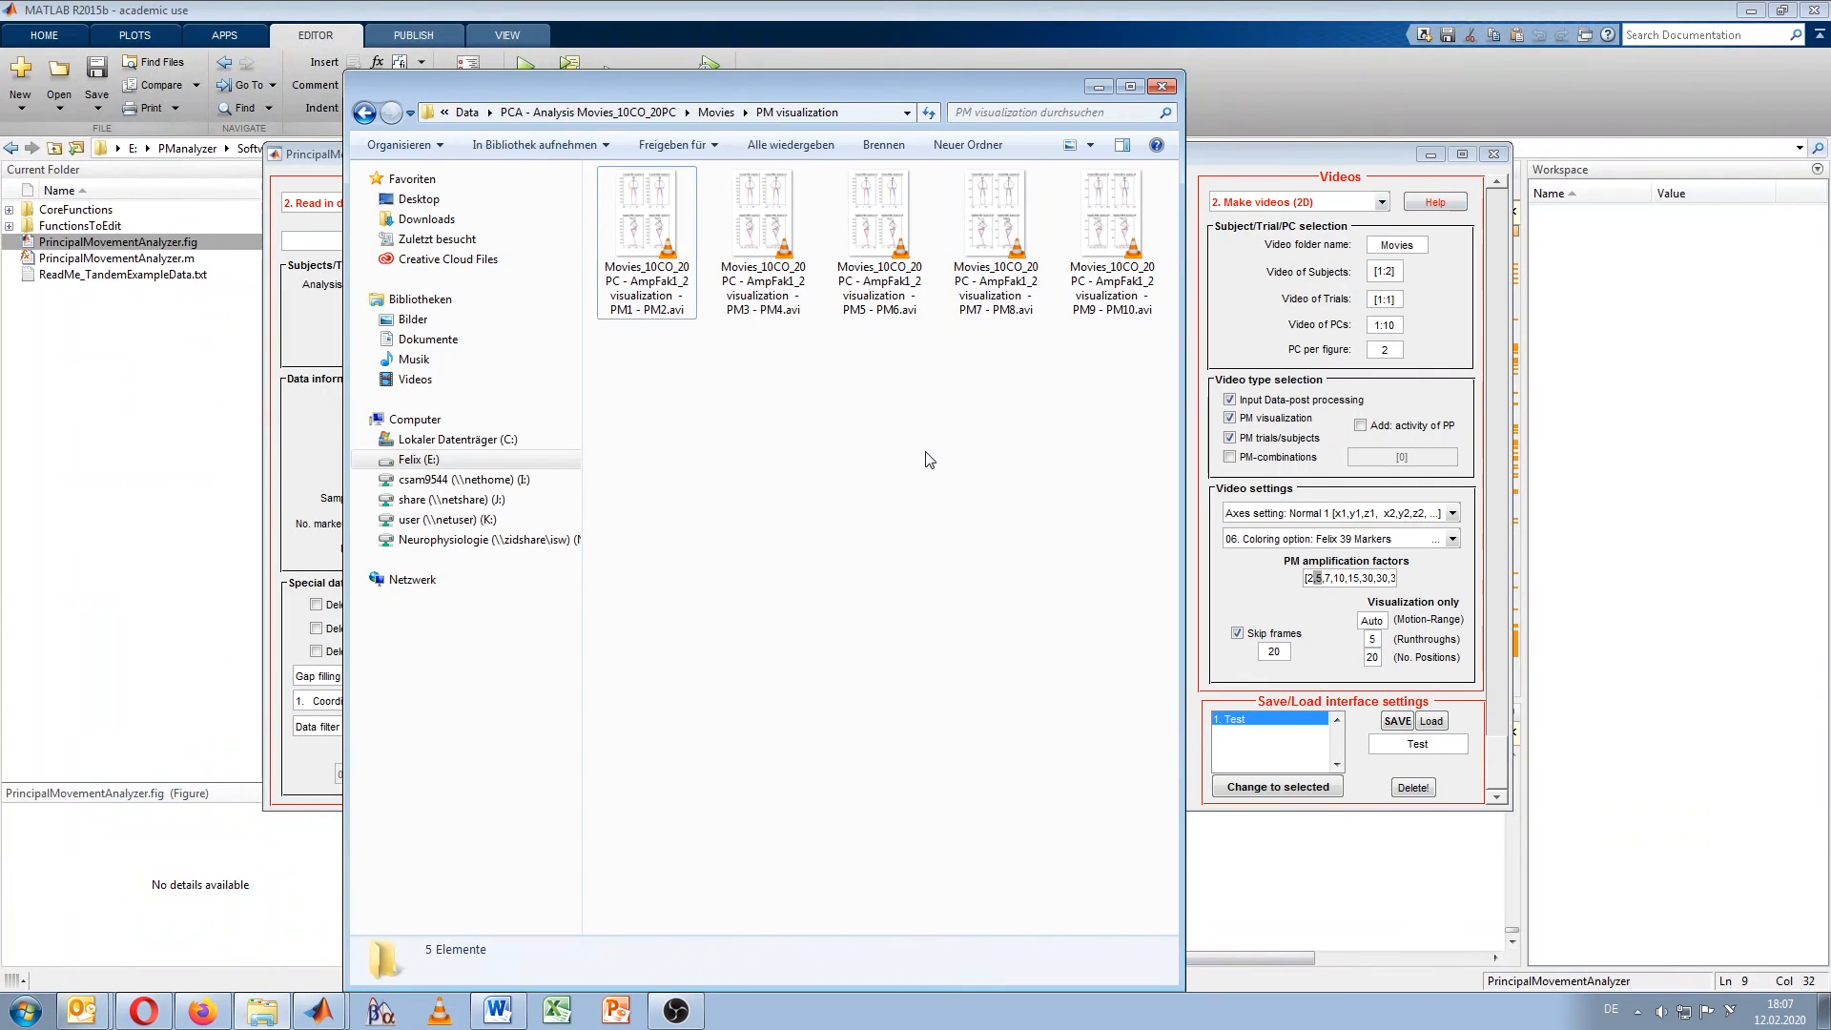
left_click_drag(973, 82, 968, 55)
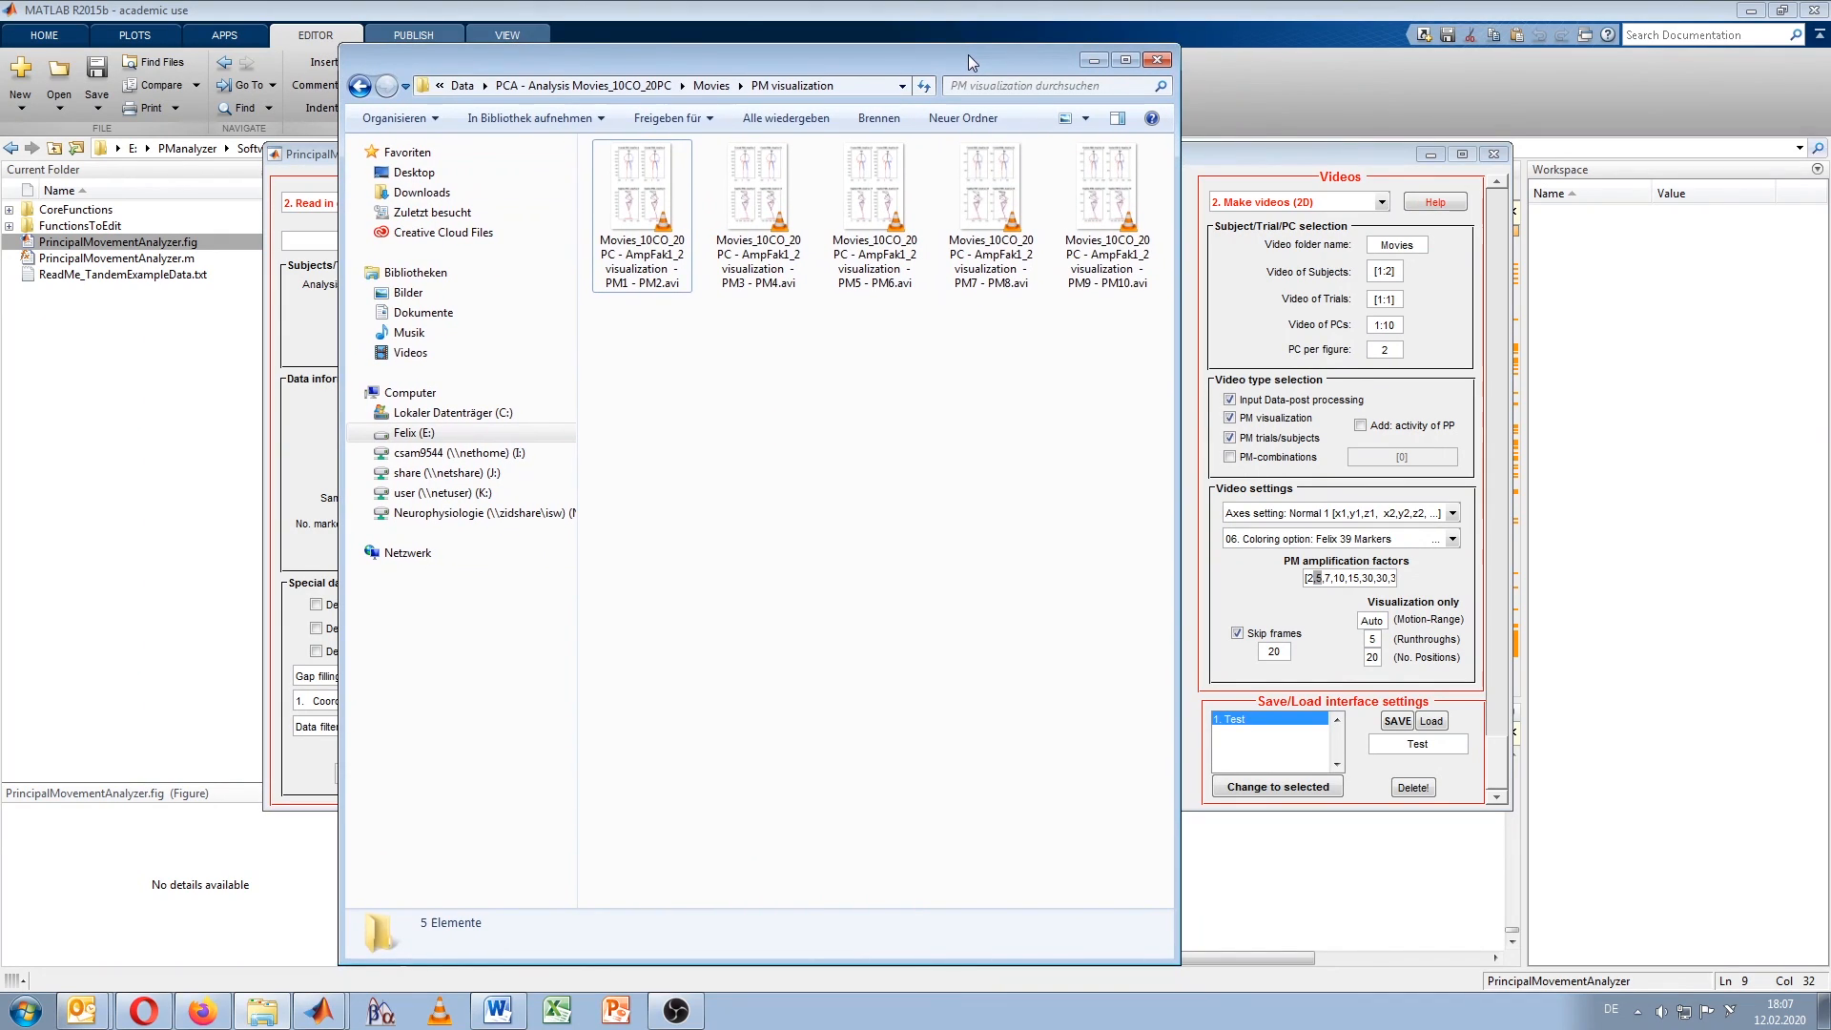